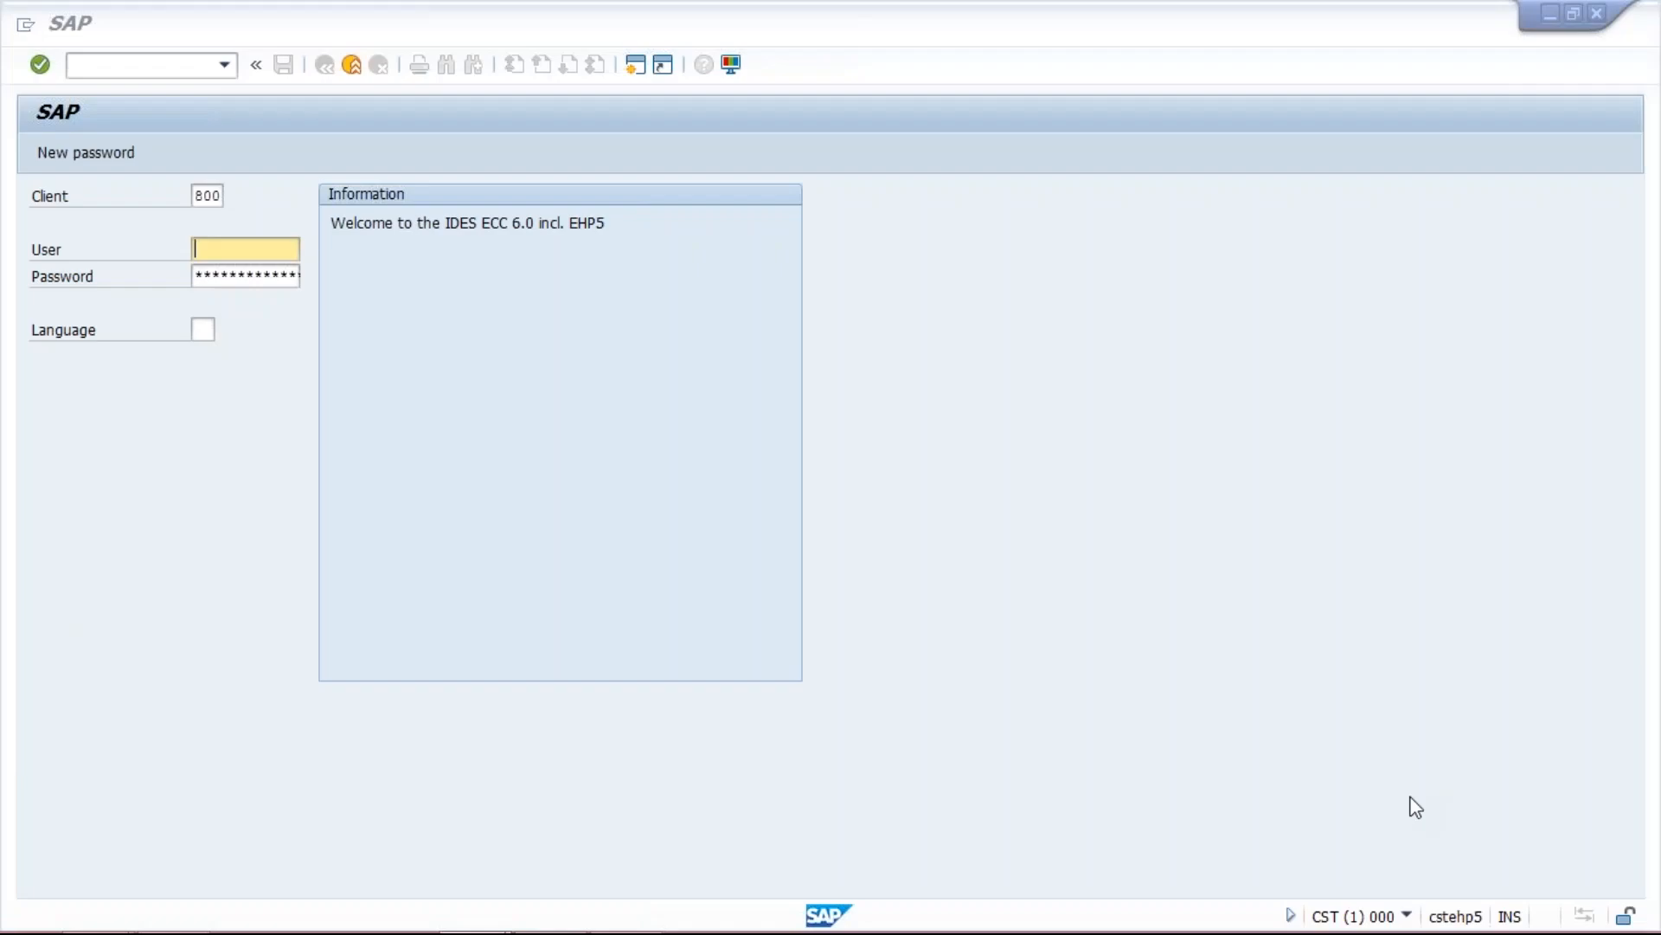
- Log on to SAP client 800 by entering the user ID and the account password
left_click(220, 247)
left_click(218, 247)
left_click(247, 292)
key("Tab")
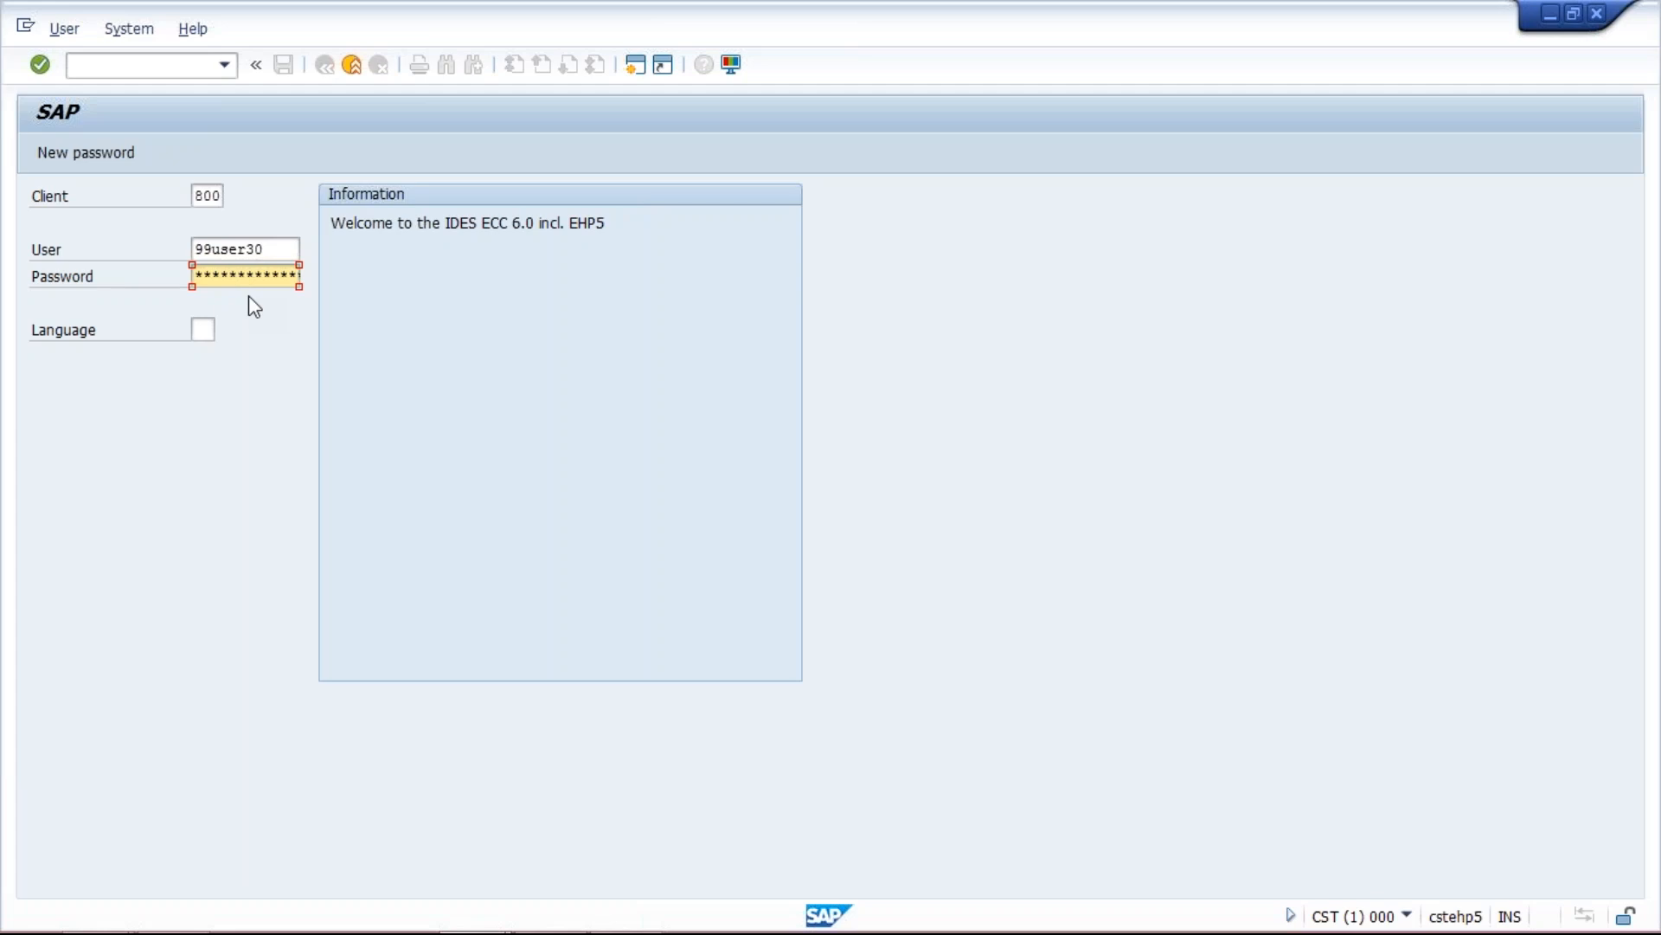
key("Return")
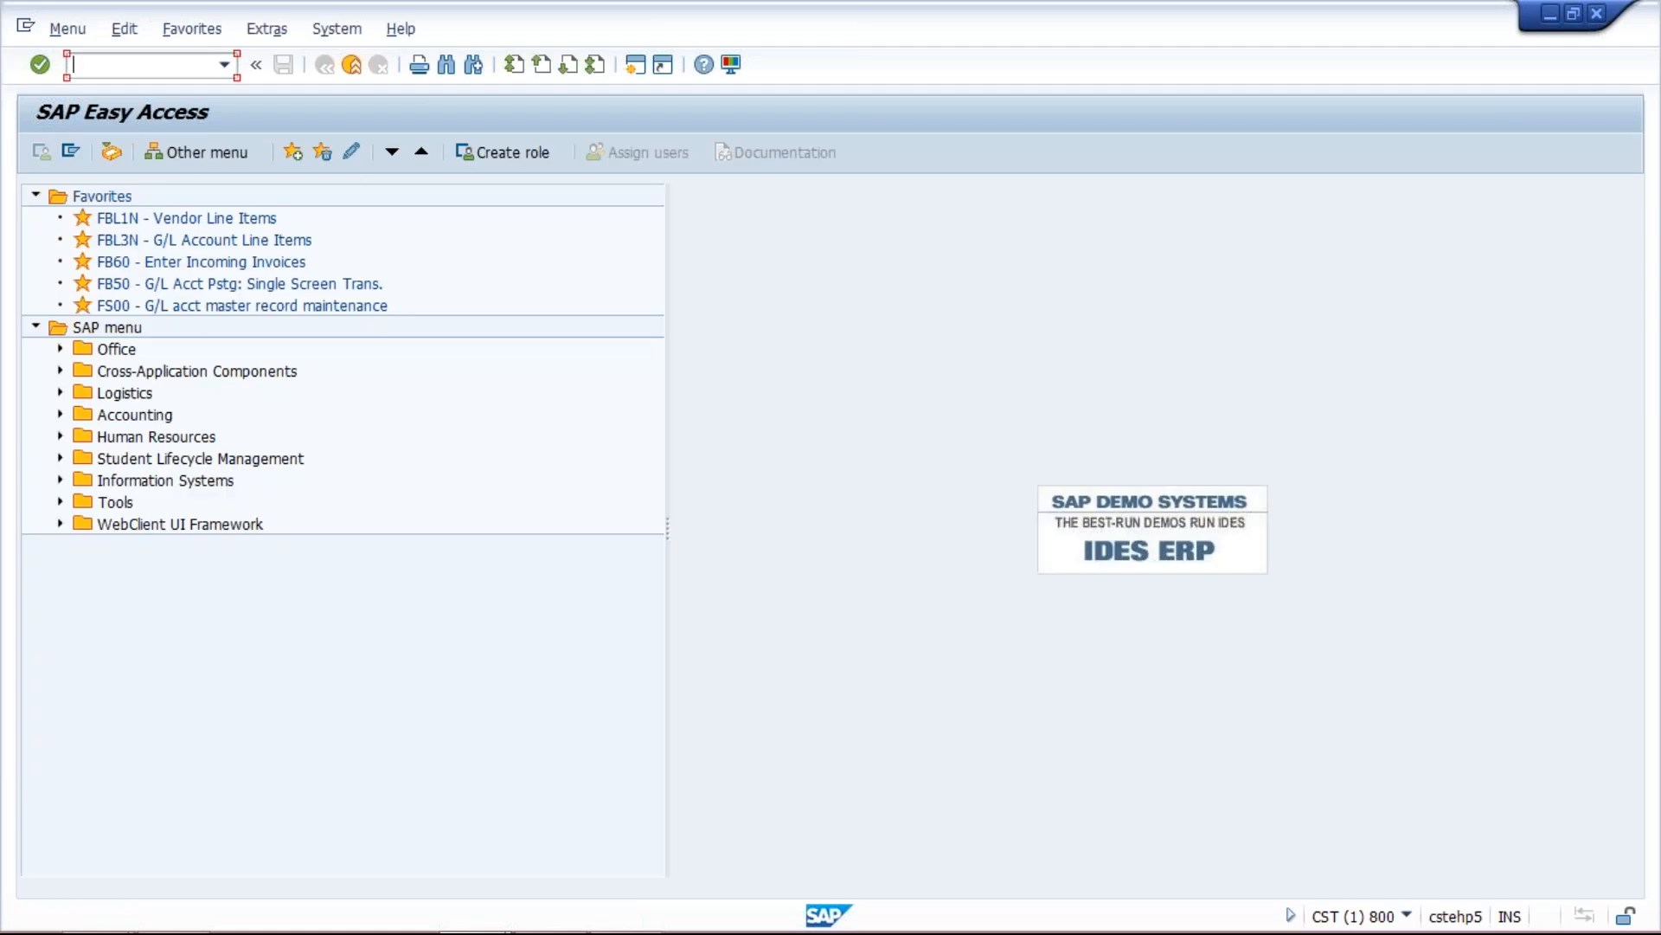
- Open the company code global data with transaction OBY6 and position the list at company code TM04
type("OBY6")
key("Return")
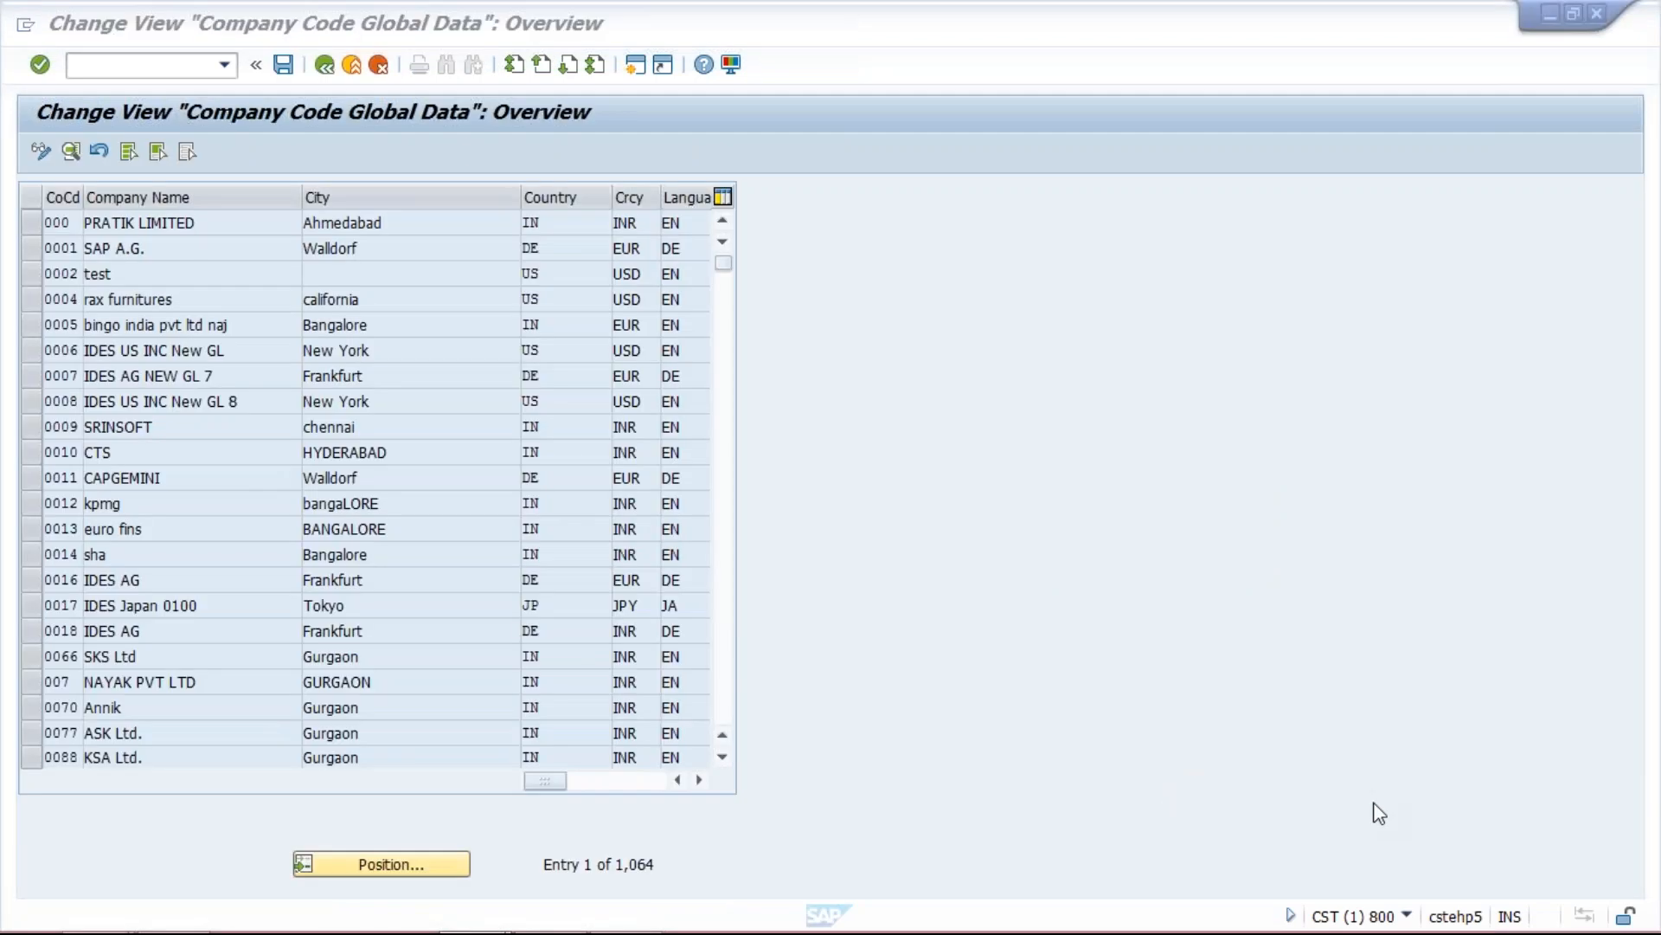
left_click(410, 864)
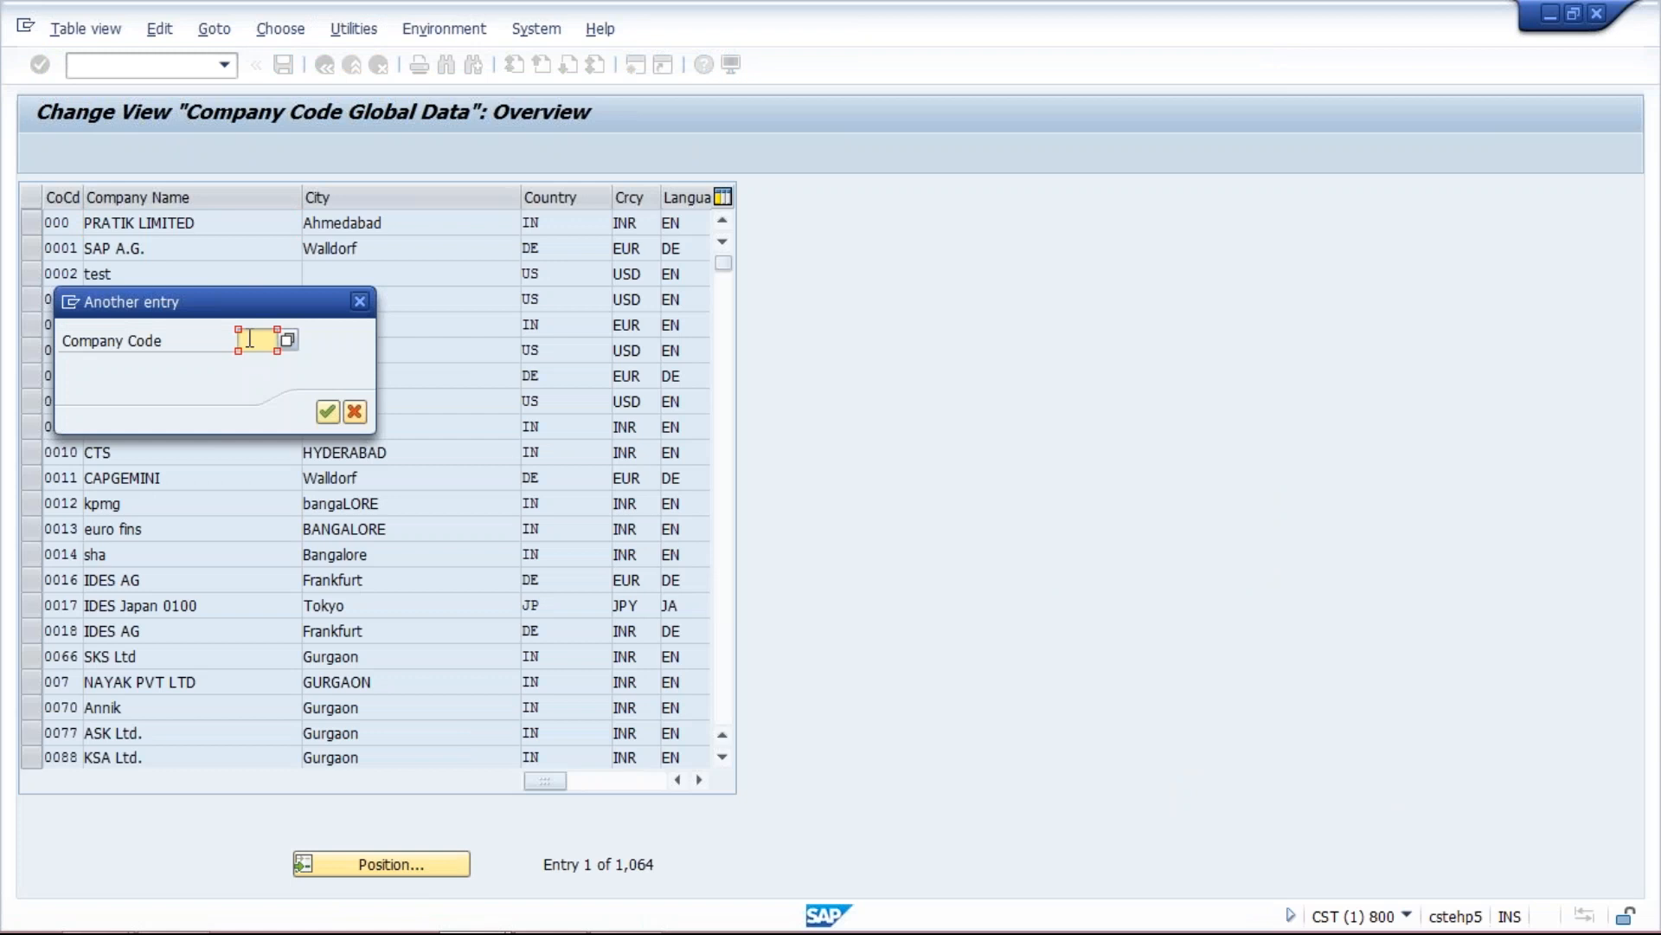
left_click(249, 339)
type("TM04")
key("Return")
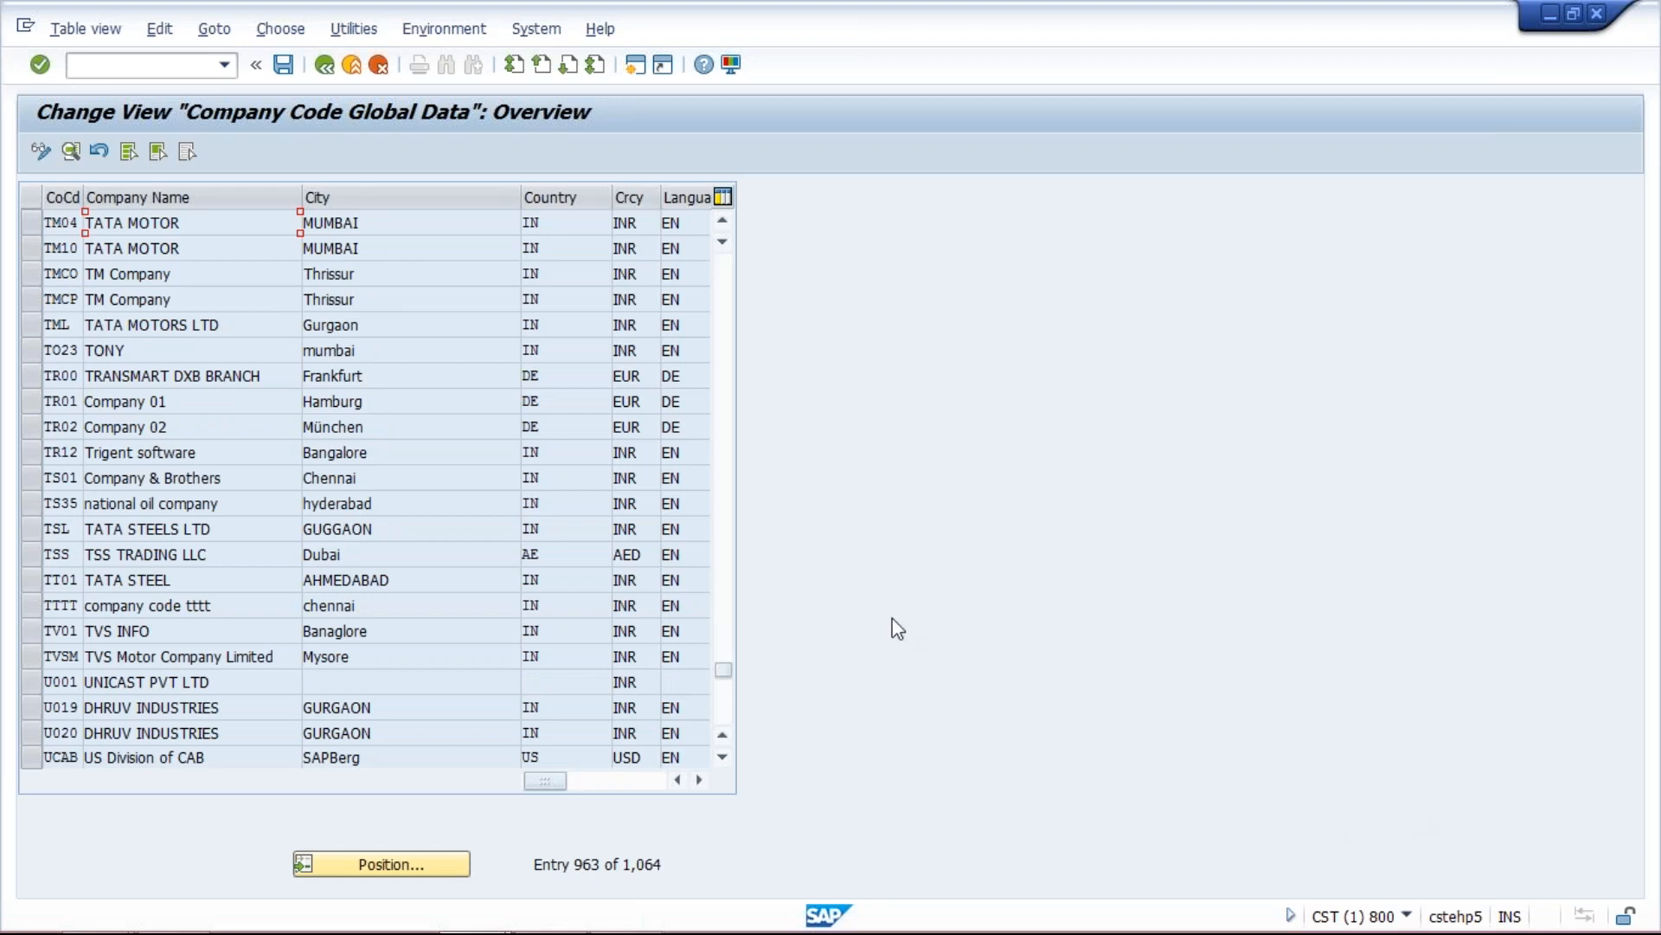
- Open the global data details of company code TM10 to examine its accounting organization and processing parameters
left_click(394, 248)
key("F2")
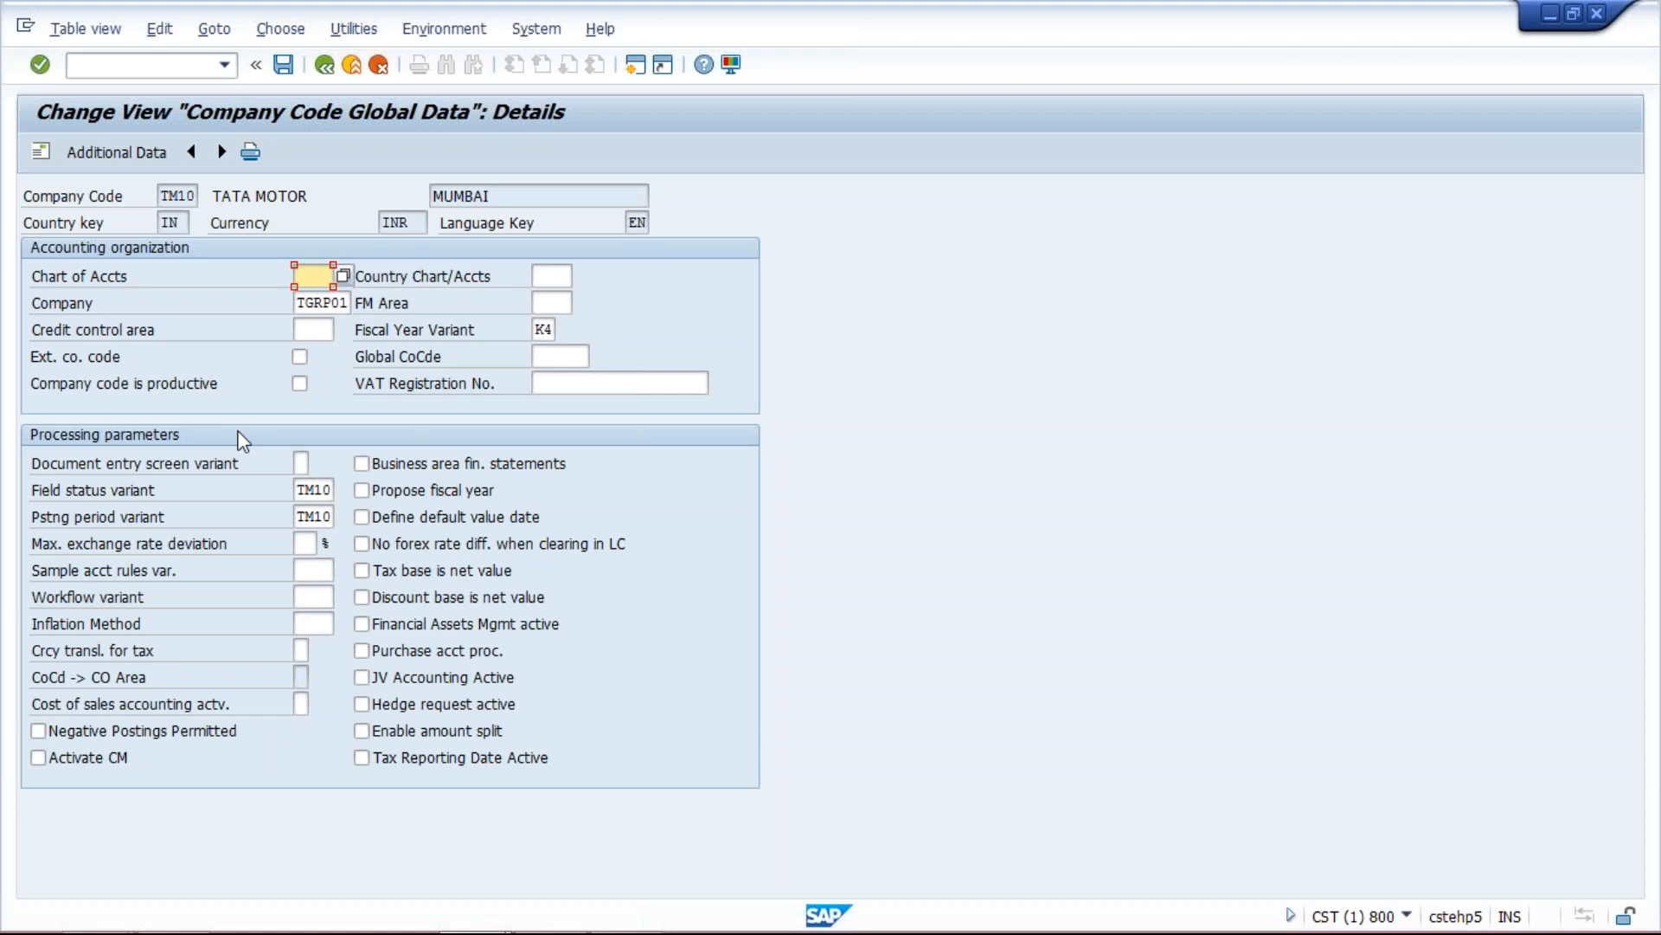
left_click(648, 379)
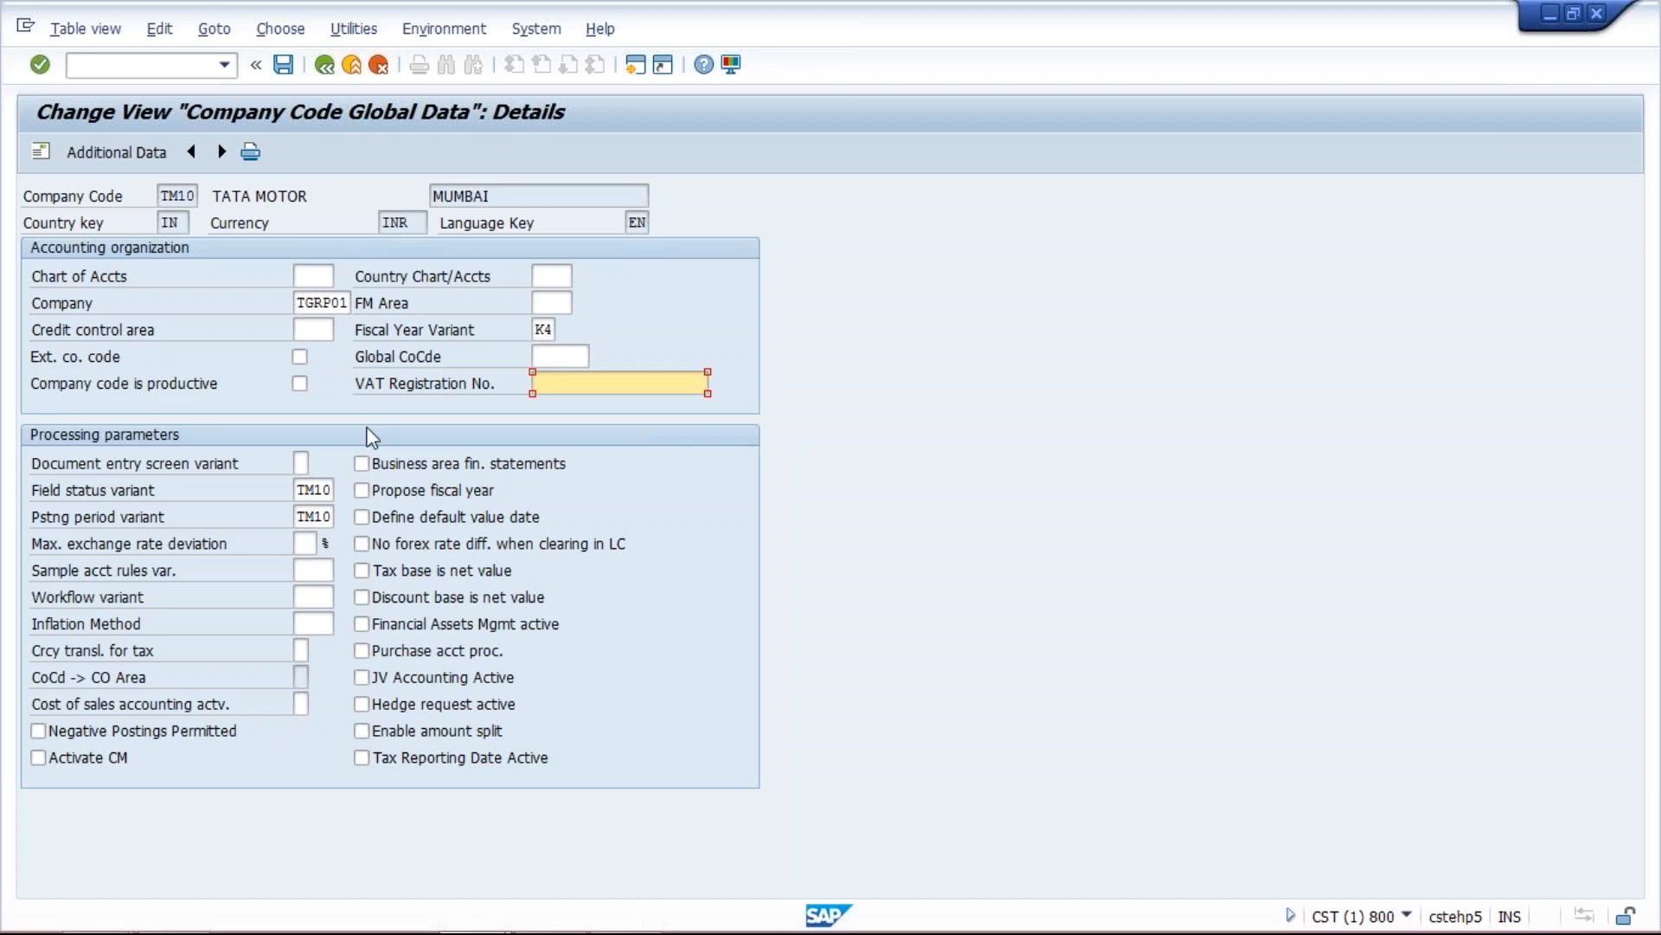
key("ctrl+slash")
left_click(198, 90)
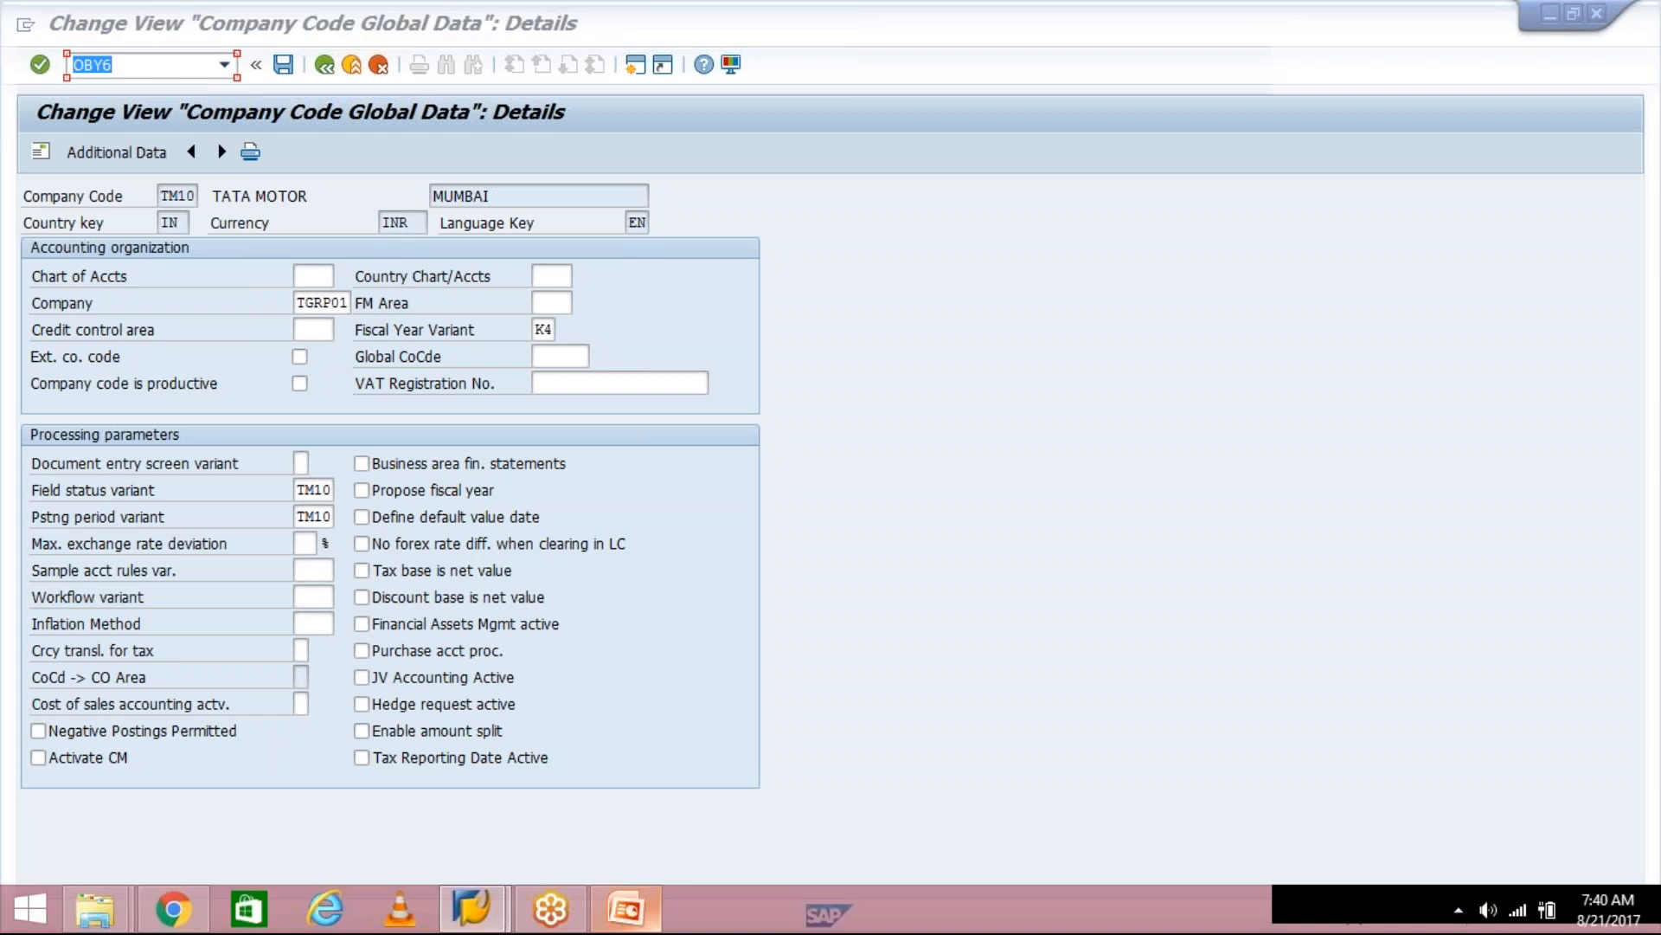
- Switch to the 4_Basic Setting presentation in PowerPoint and show slide 7 about the Document Type
left_click(640, 917)
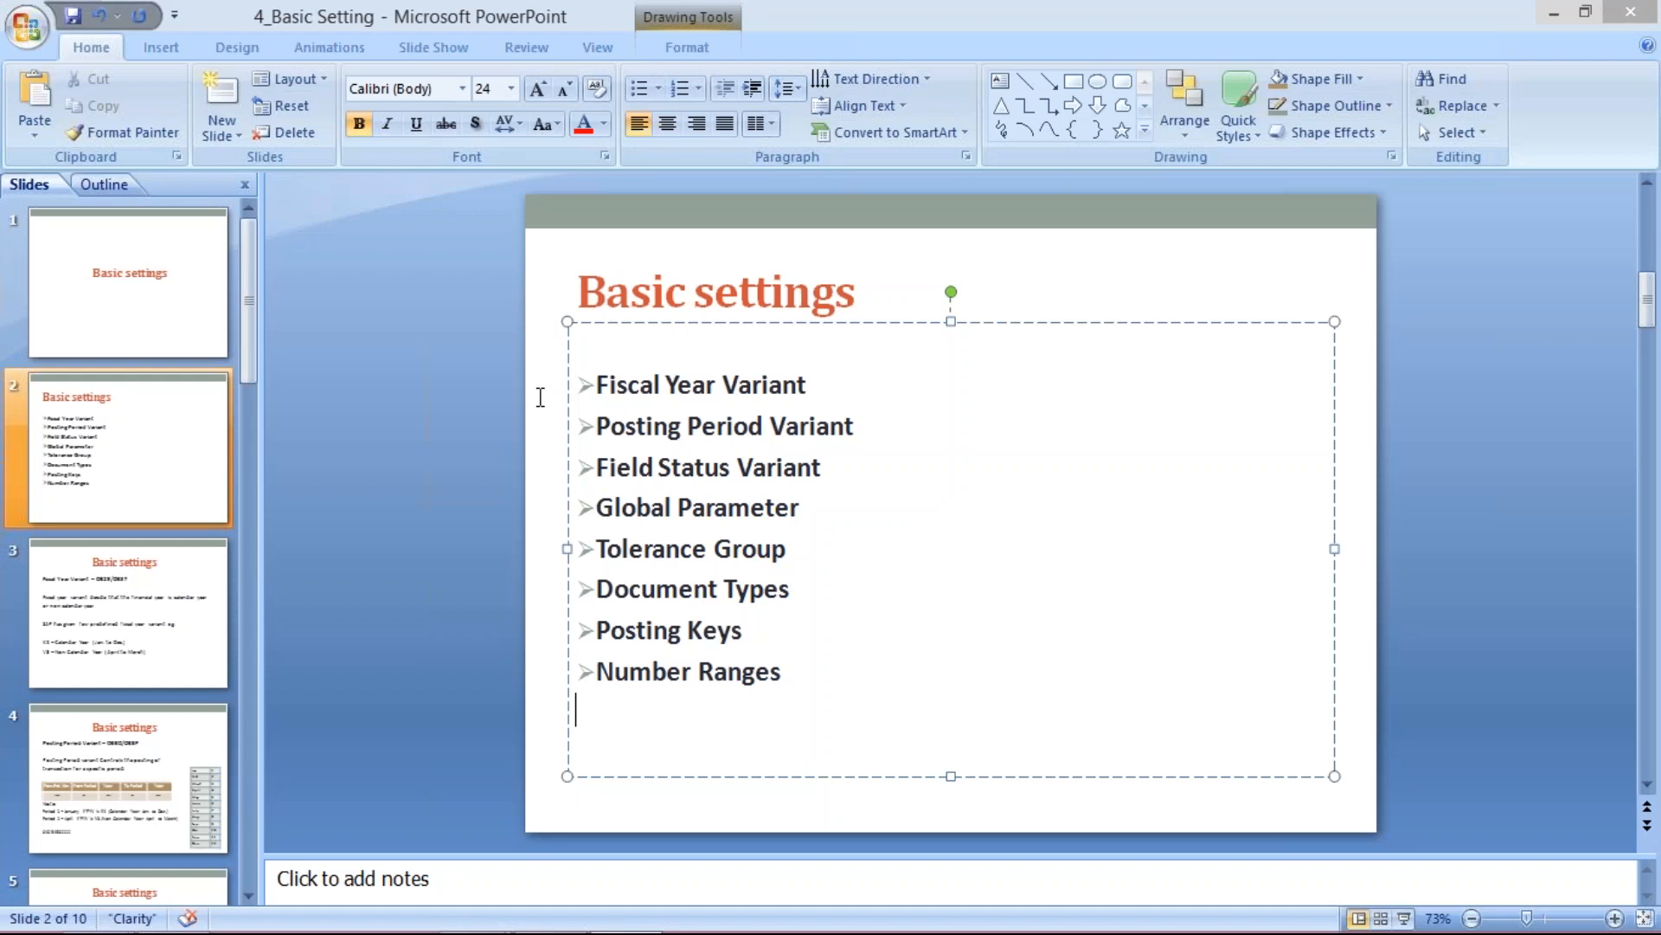
left_click_drag(248, 268, 257, 438)
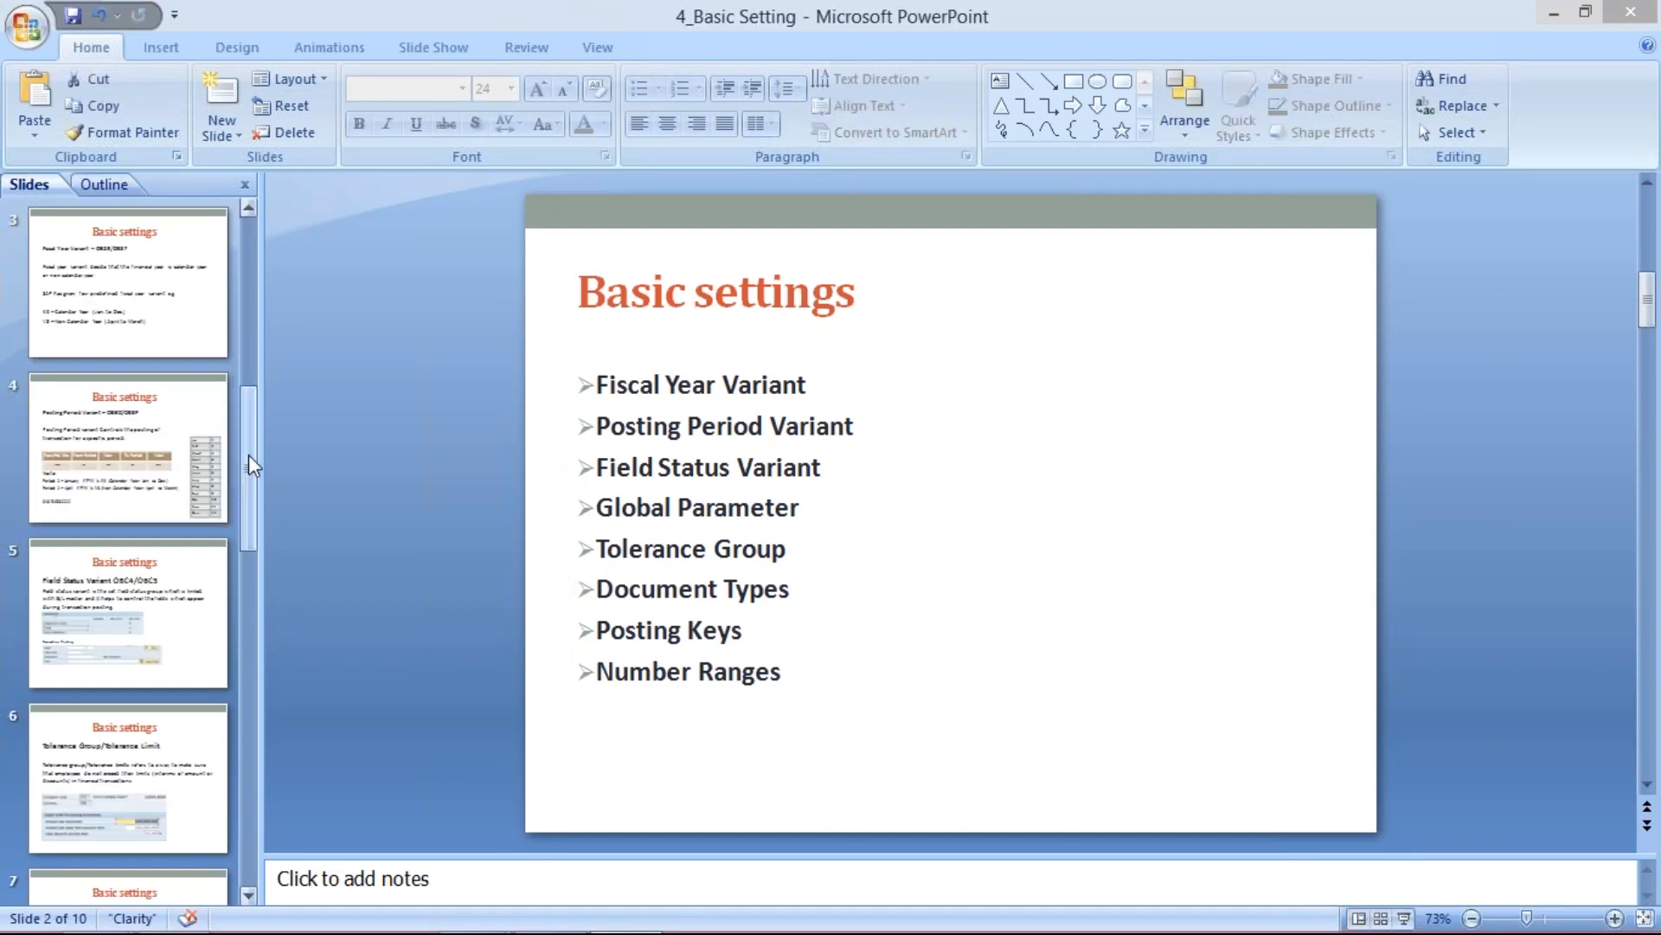
left_click_drag(247, 456, 256, 582)
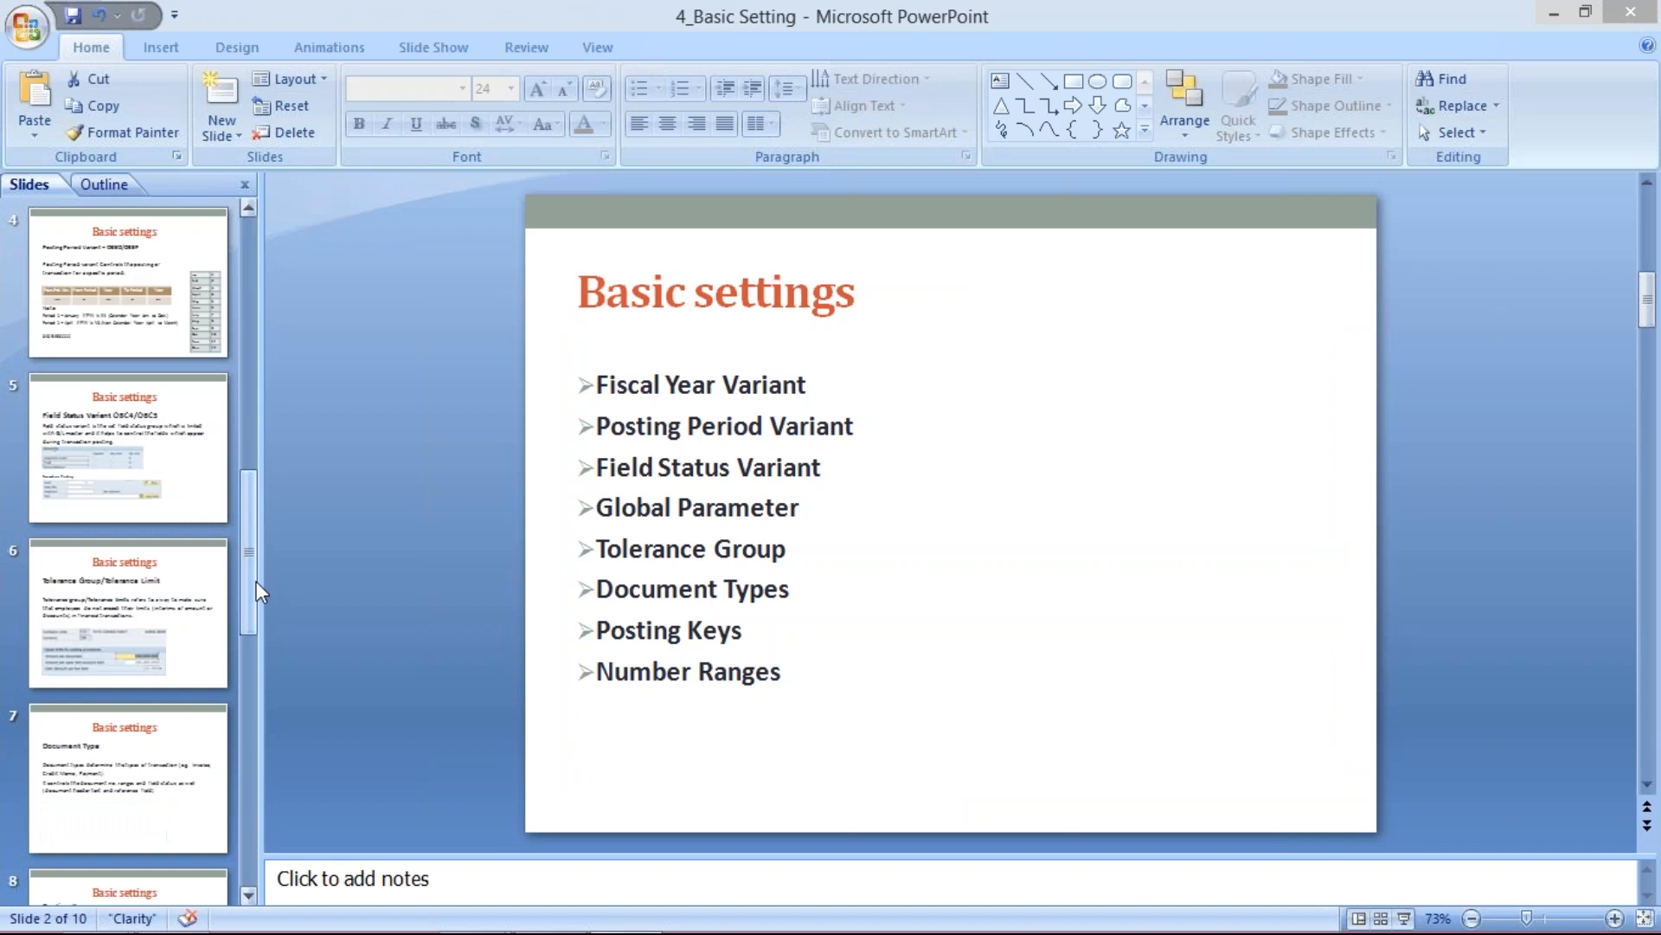
left_click(112, 783)
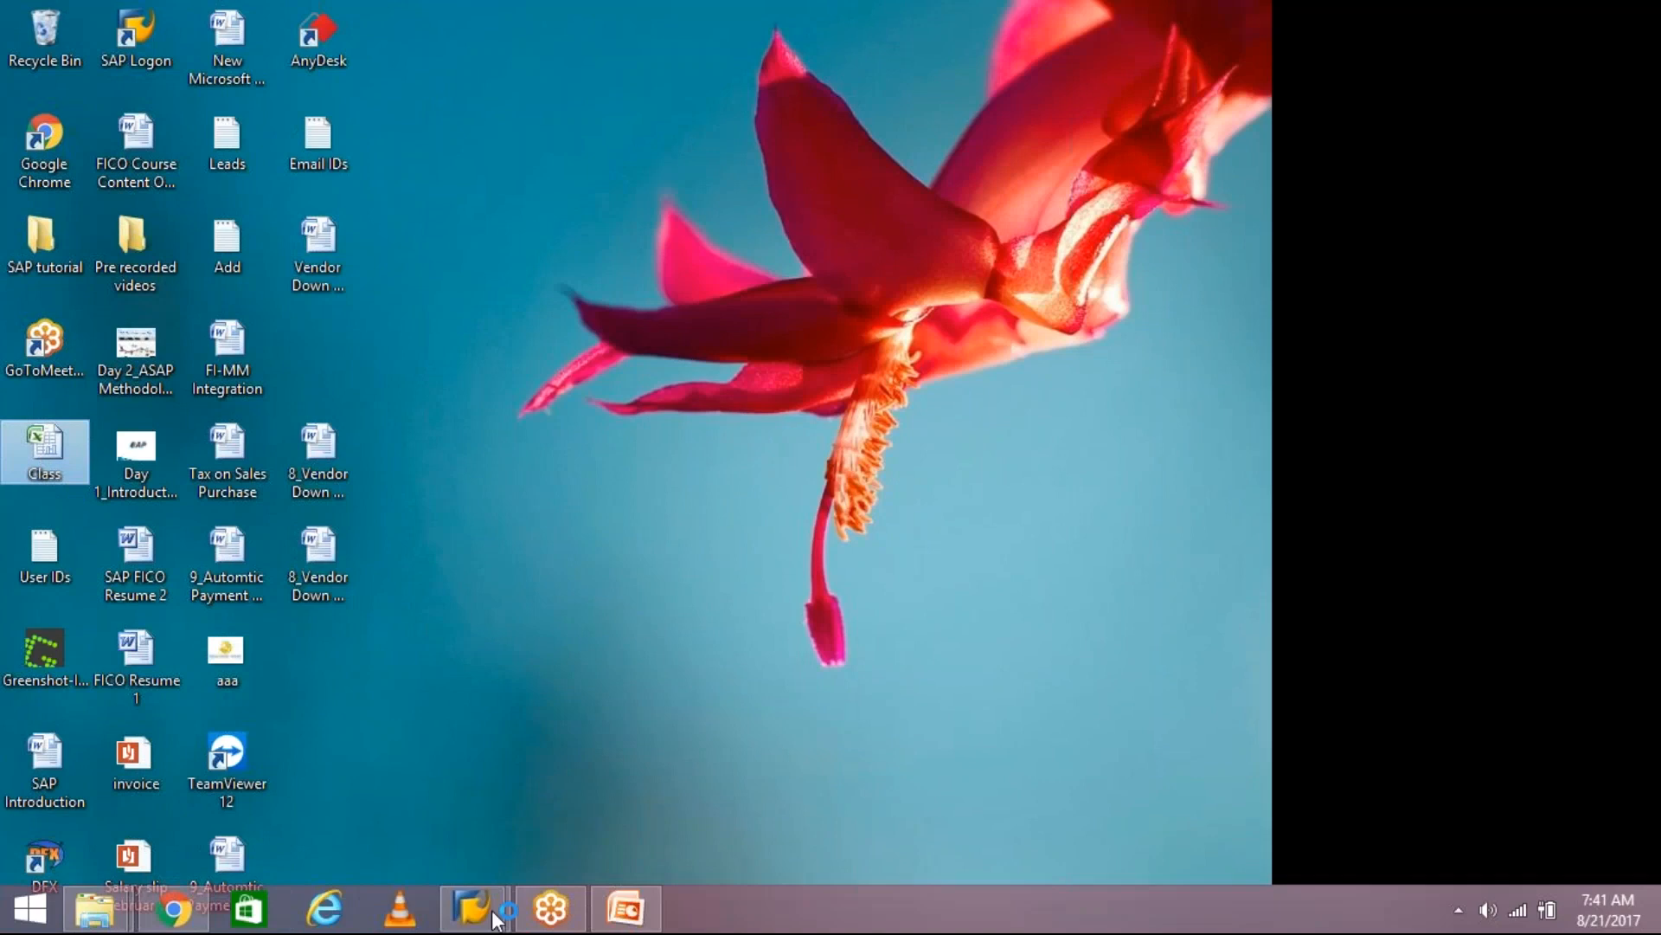
left_click(626, 919)
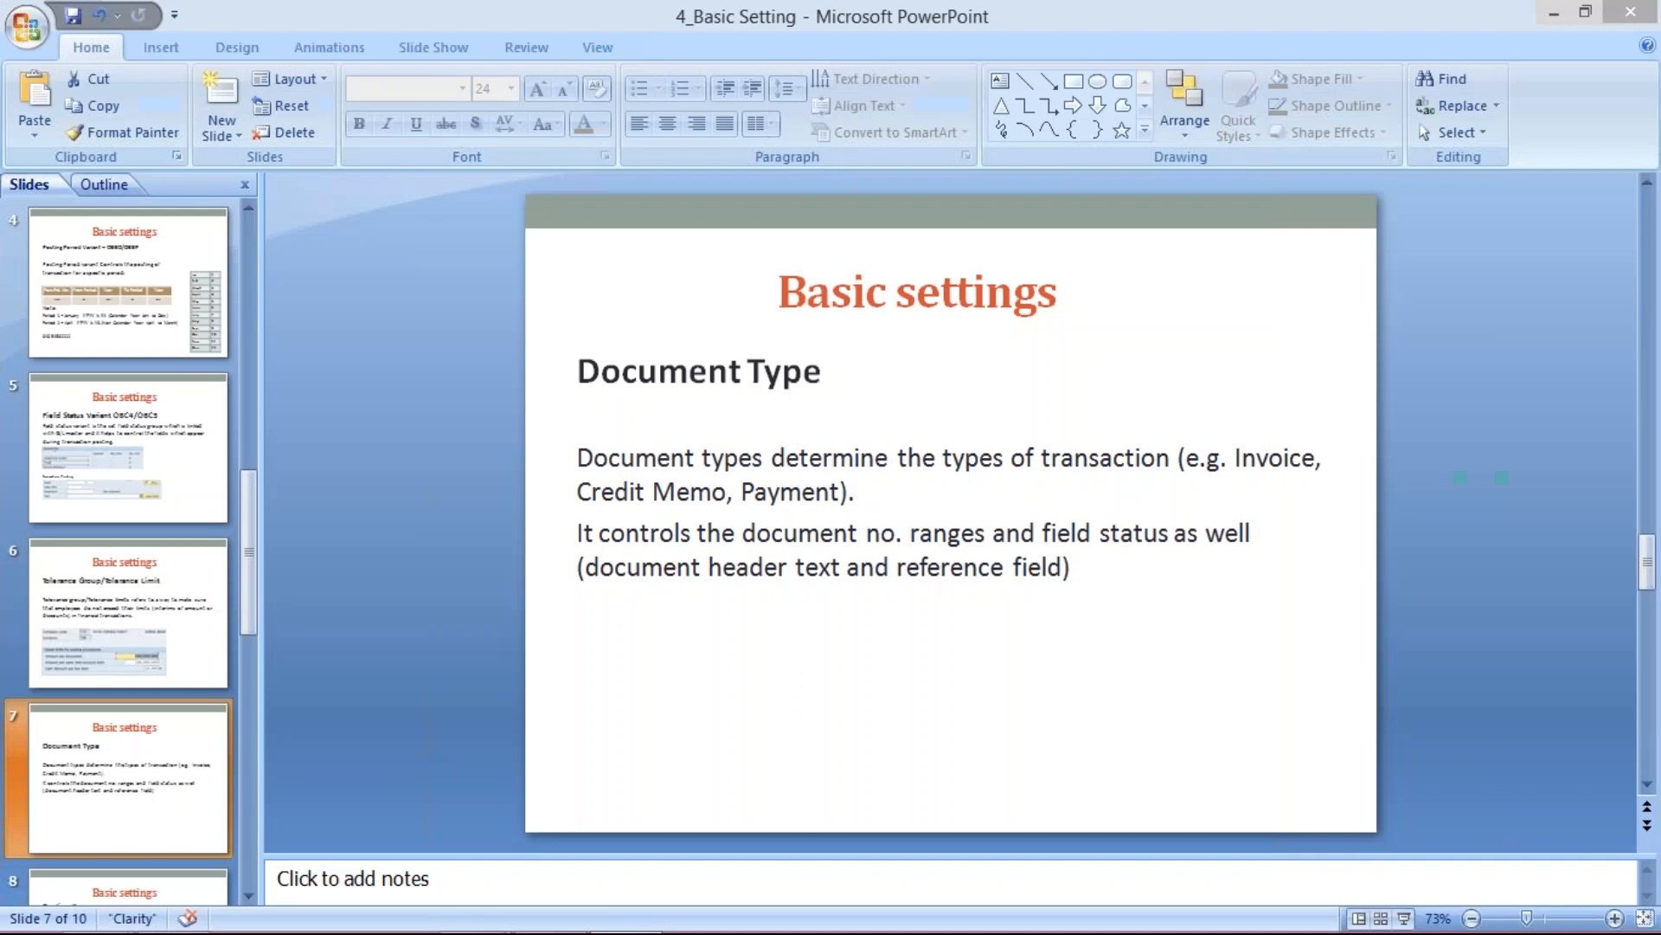
- Switch to the Class workbook in Excel and merge and center cells I1:K1 with a bottom border
mouse_move(701, 930)
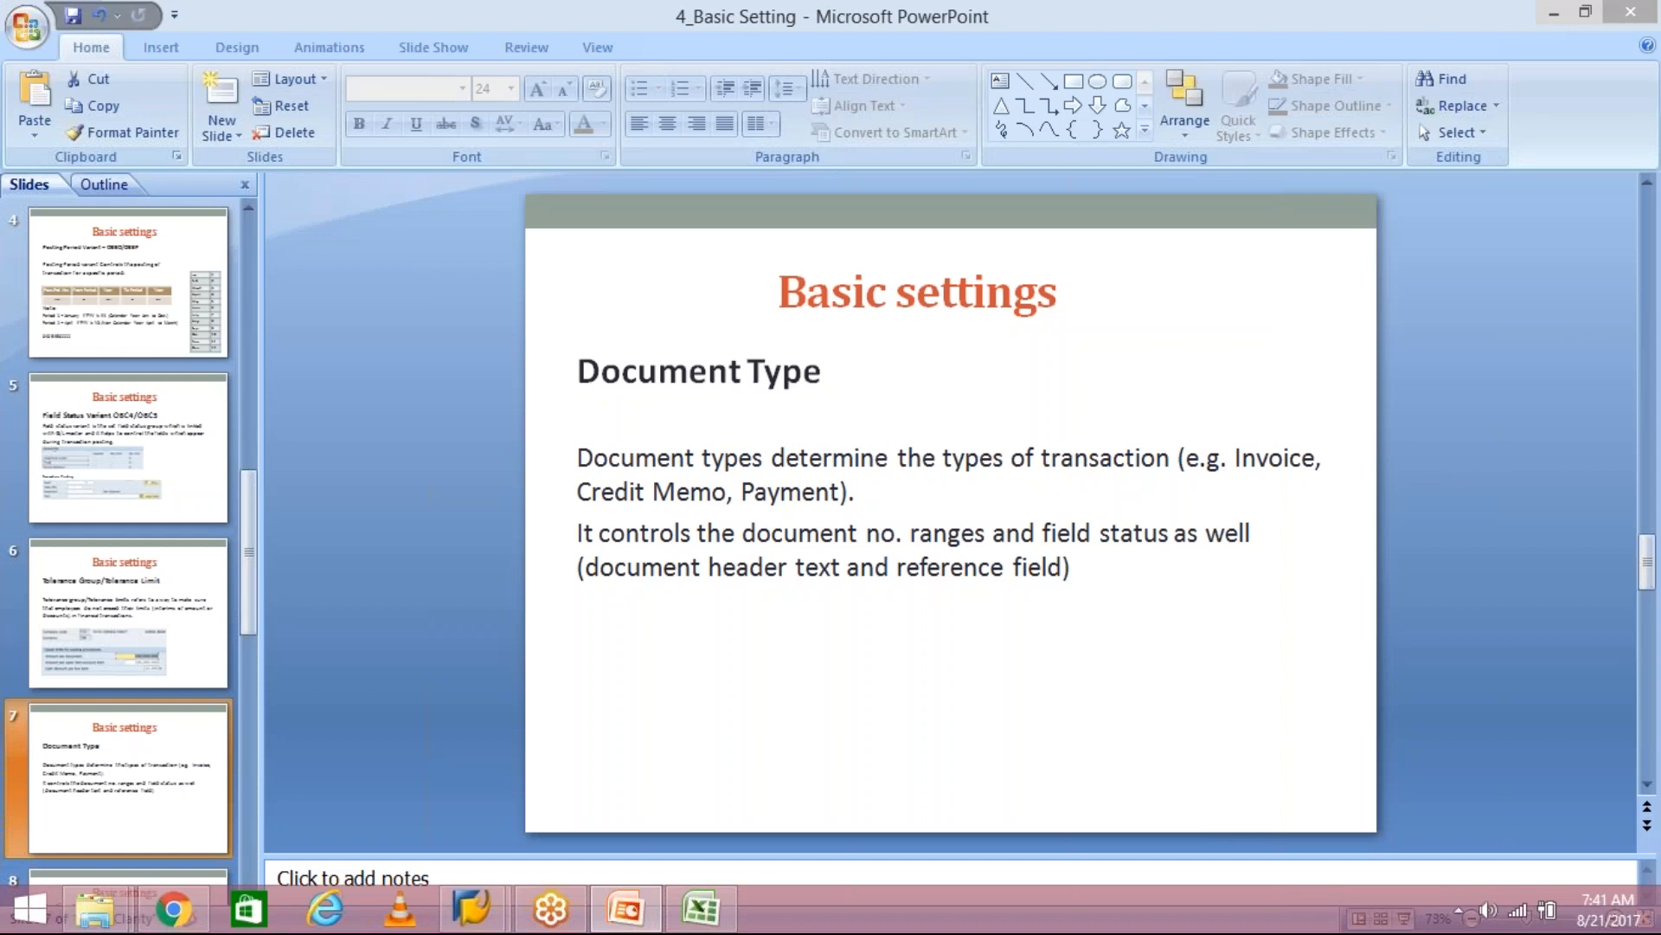
left_click(701, 908)
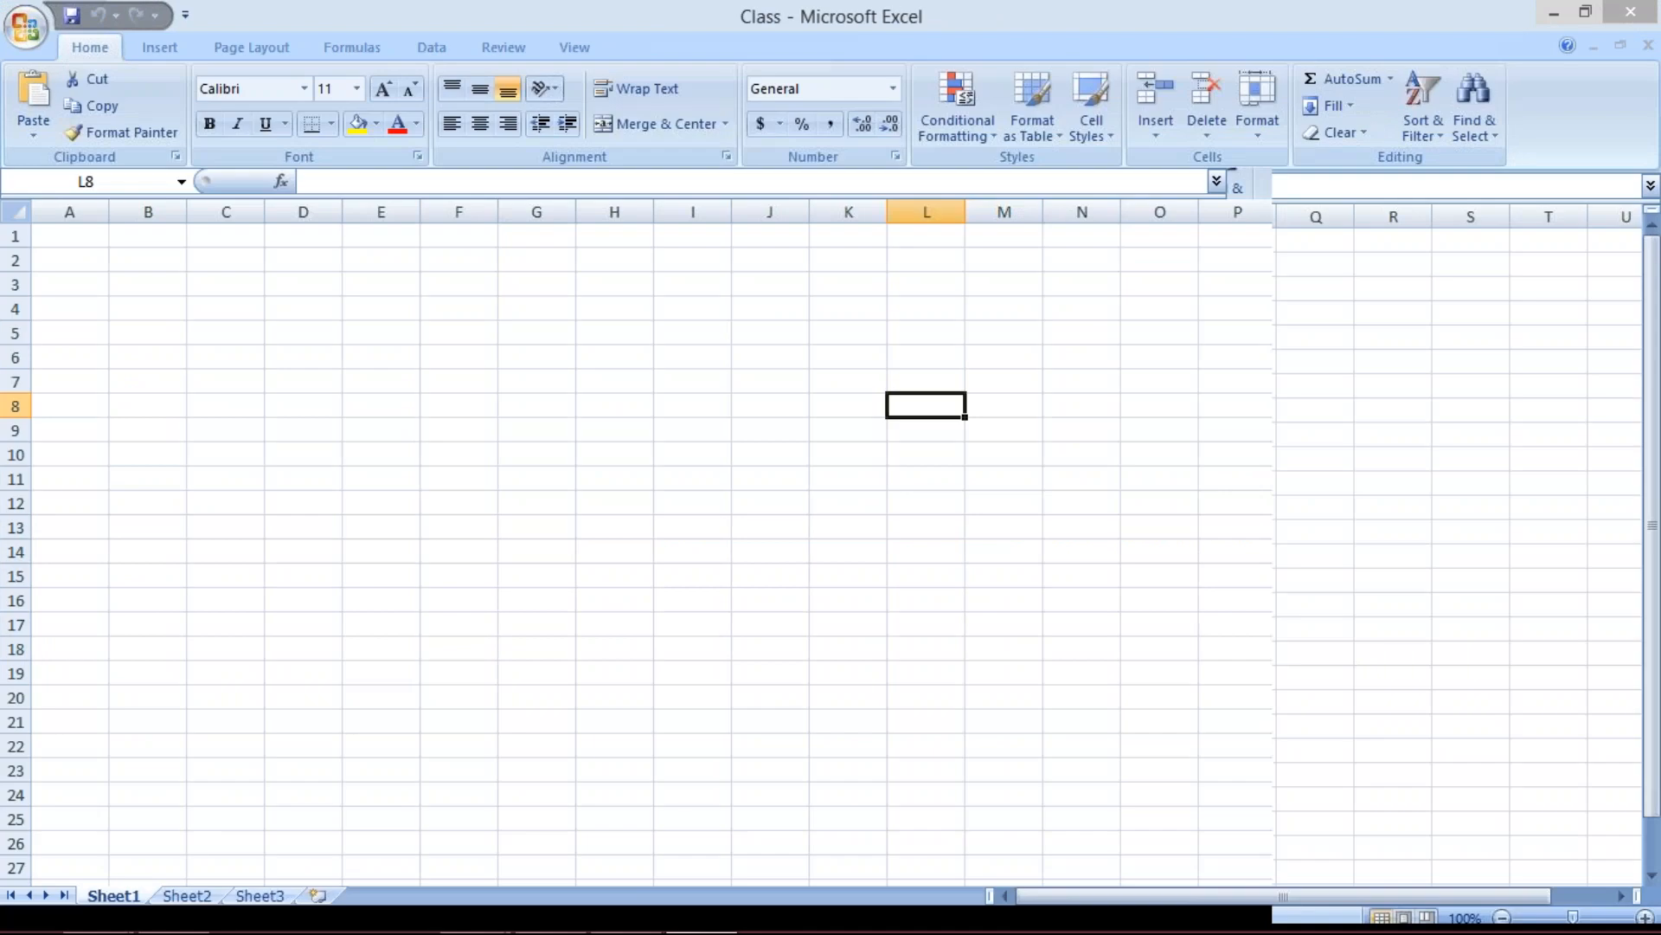
left_click_drag(673, 248, 852, 242)
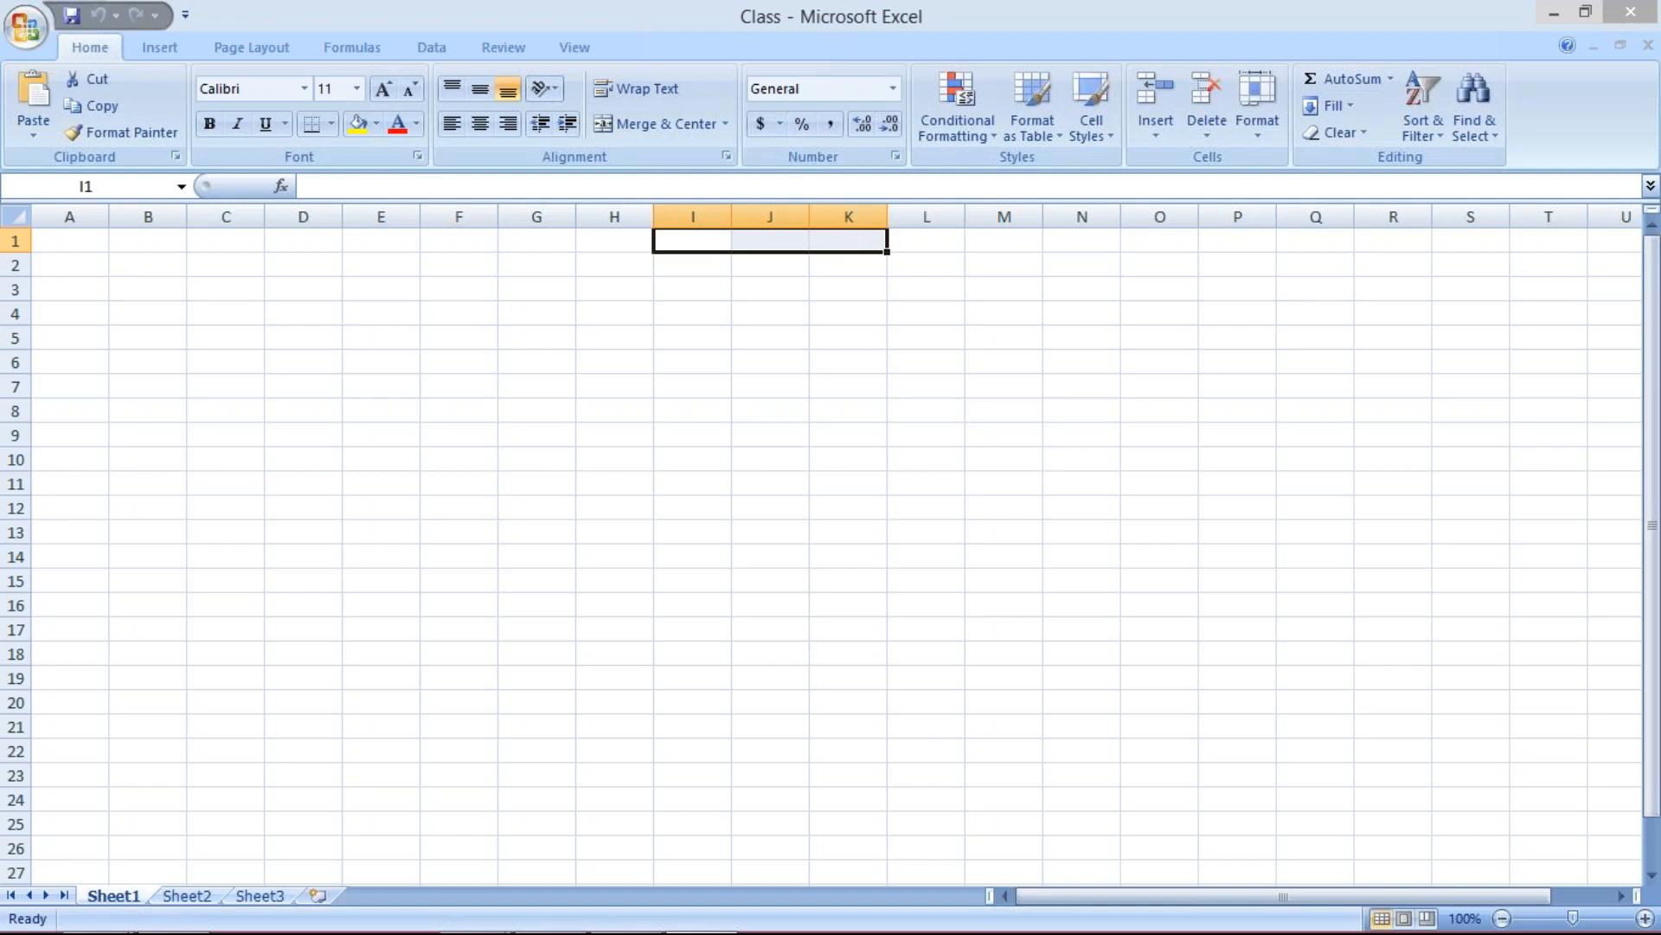
left_click(651, 122)
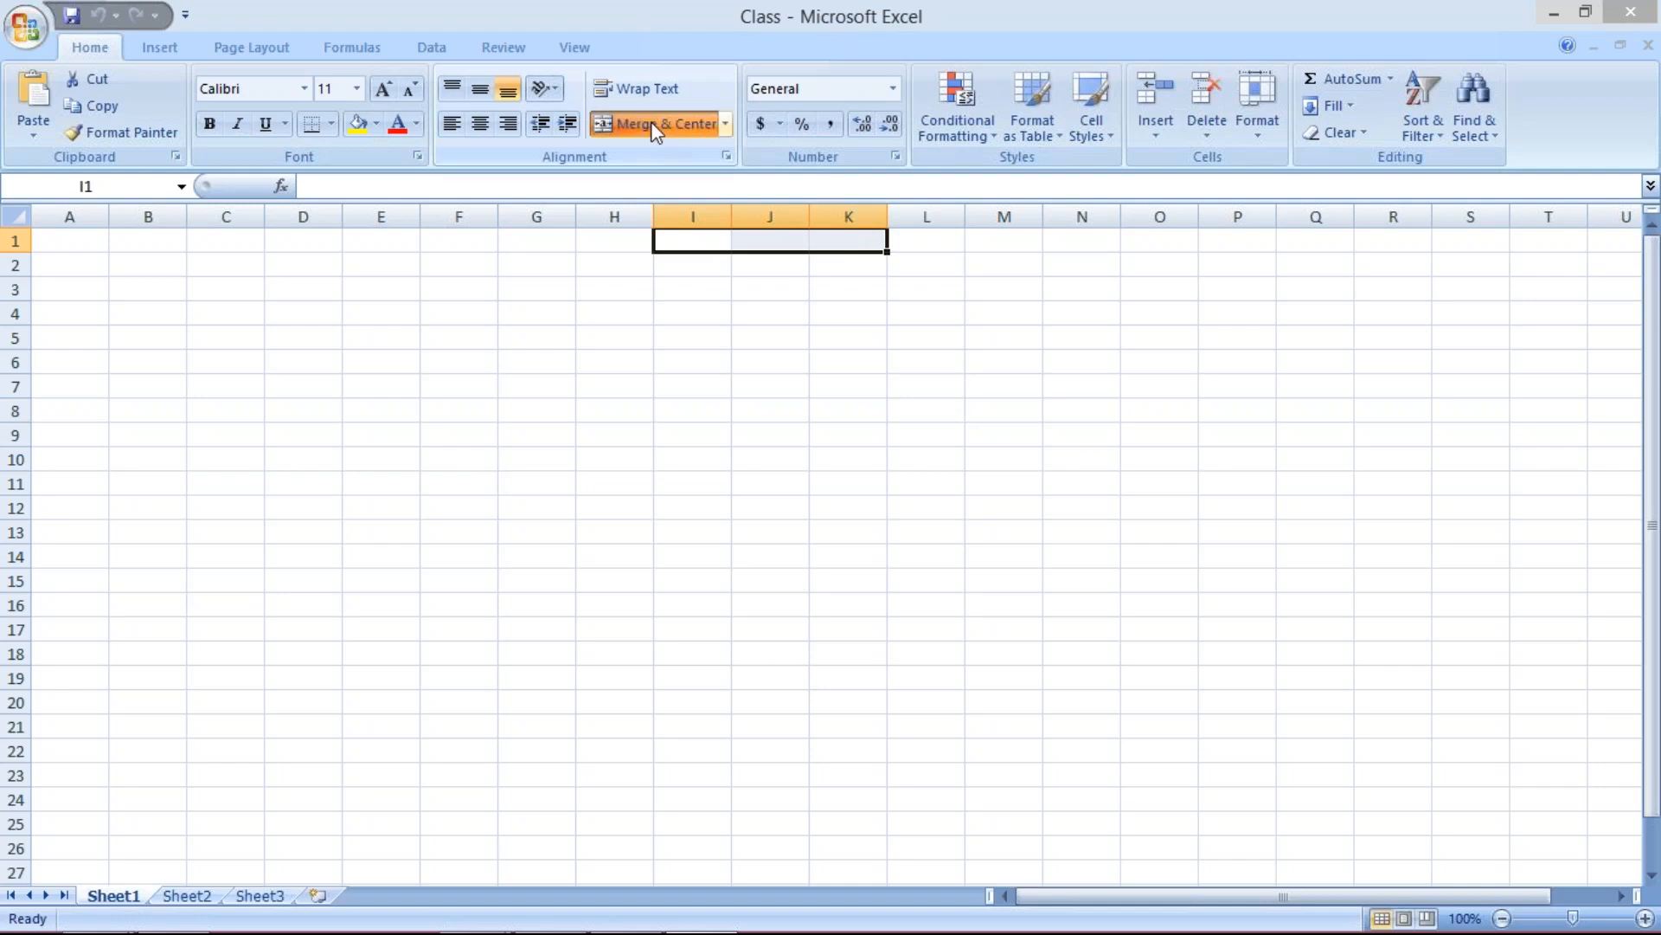
left_click(313, 125)
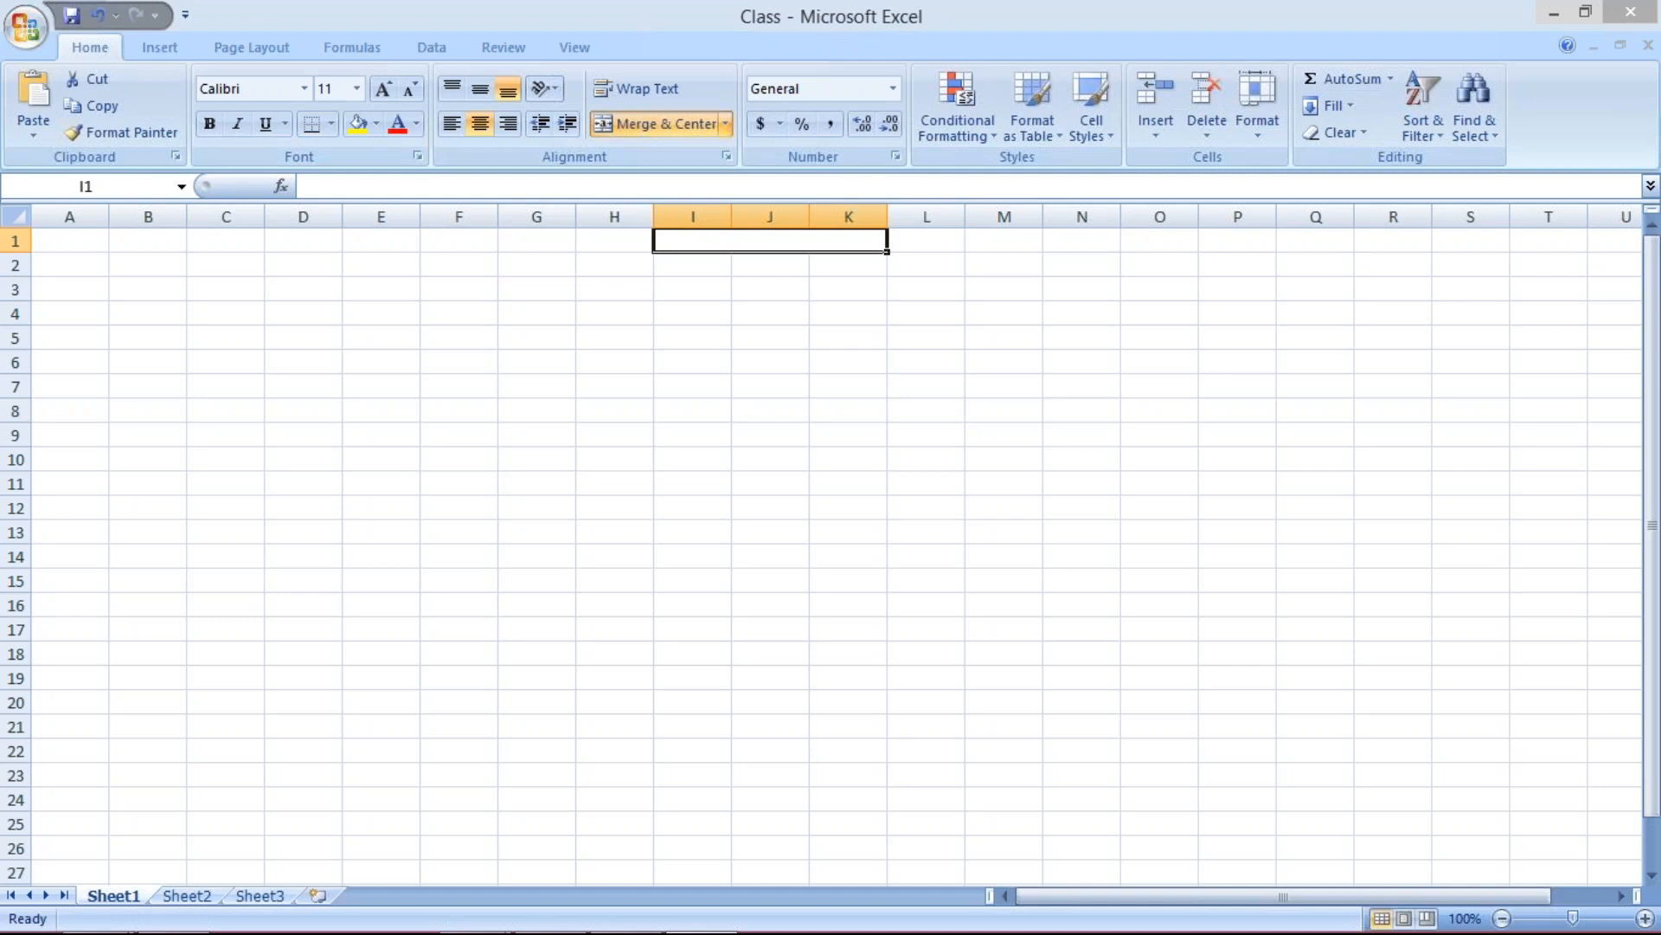
- Enter the title XYZ LTD. in the merged cell I1:K1 of Sheet1
type("XYZ")
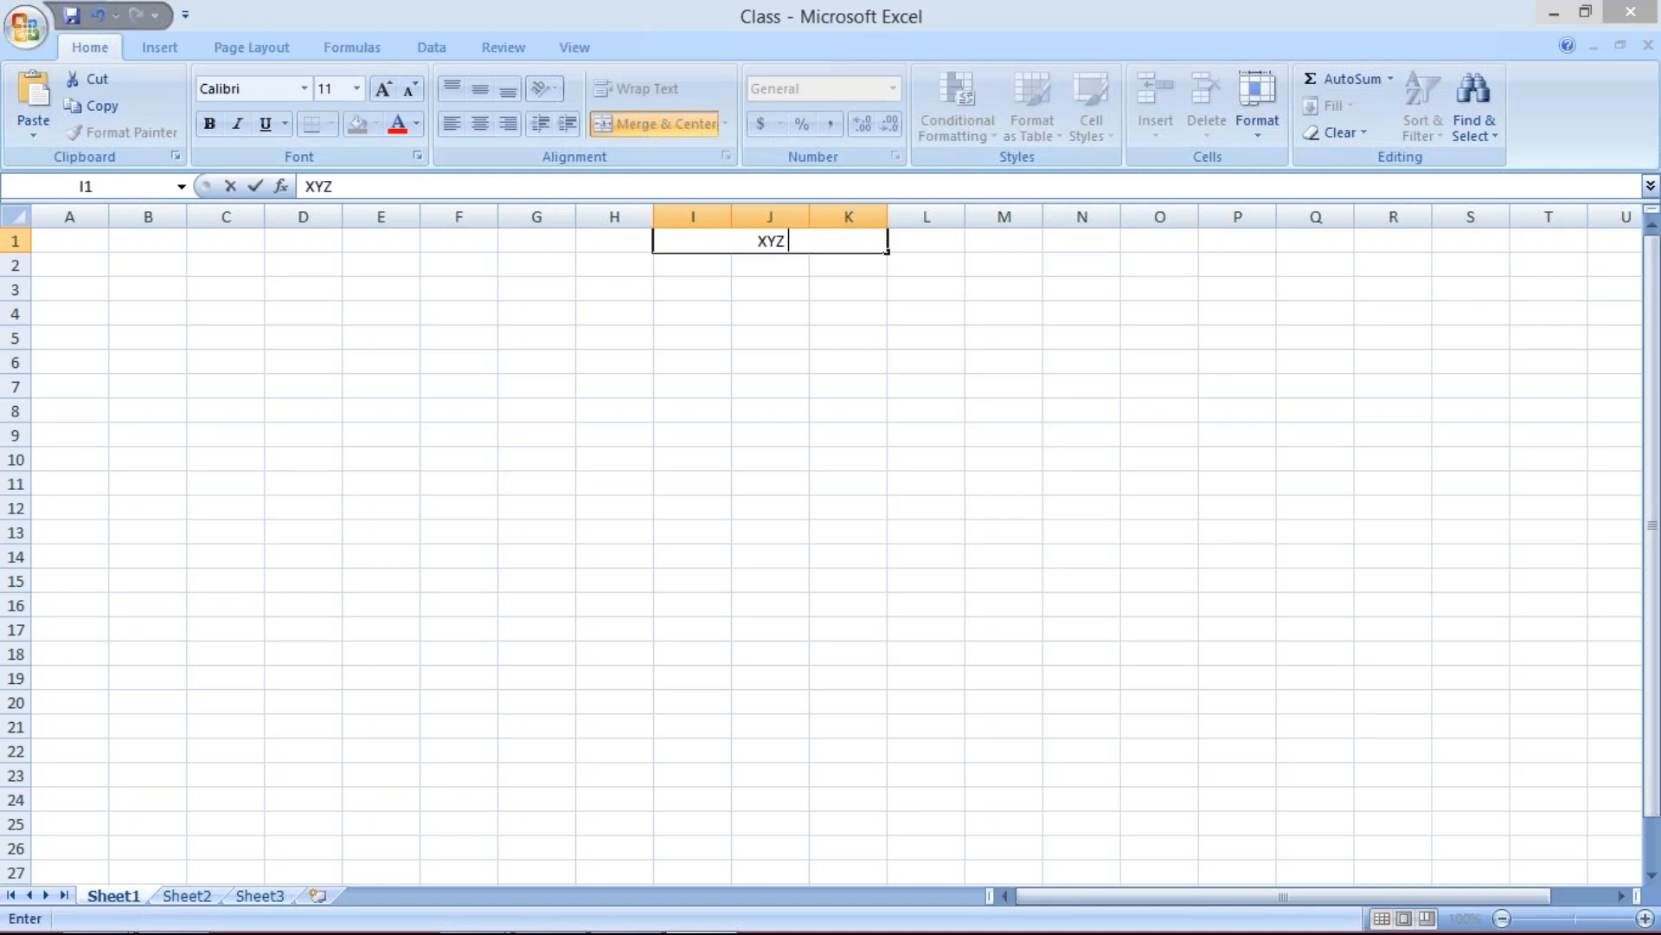
type(" LTD.")
key("Return")
key("Return")
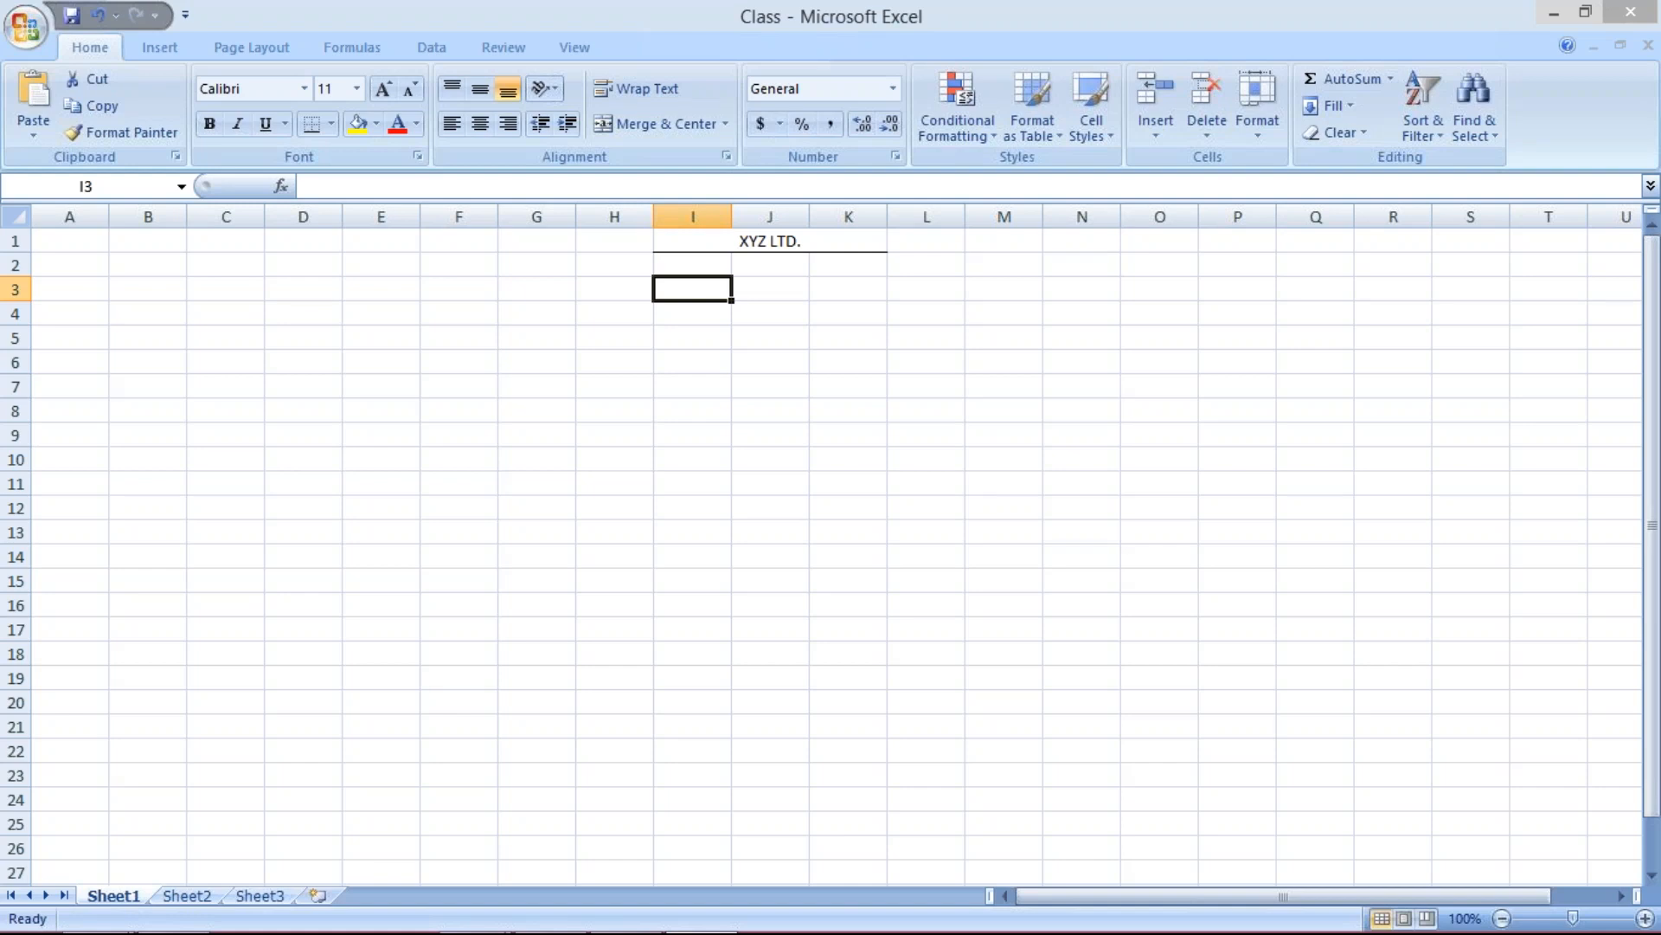
left_click(865, 291)
type("+")
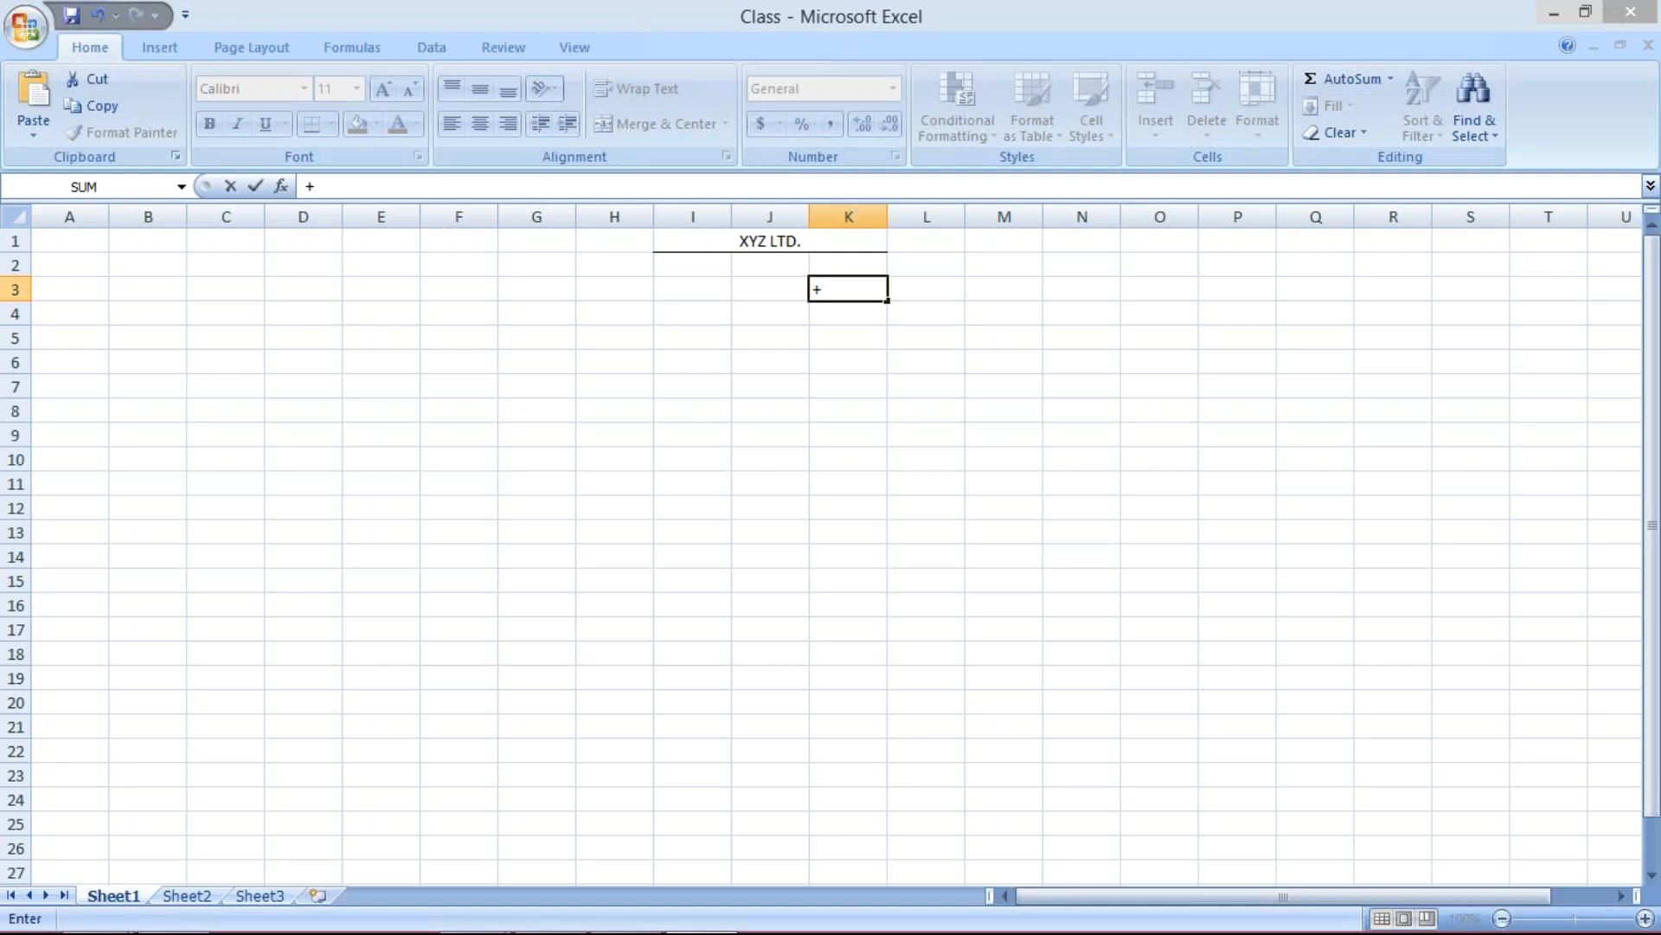
key("Down")
key("BackSpace")
key("BackSpace")
key("Escape")
left_click(844, 320)
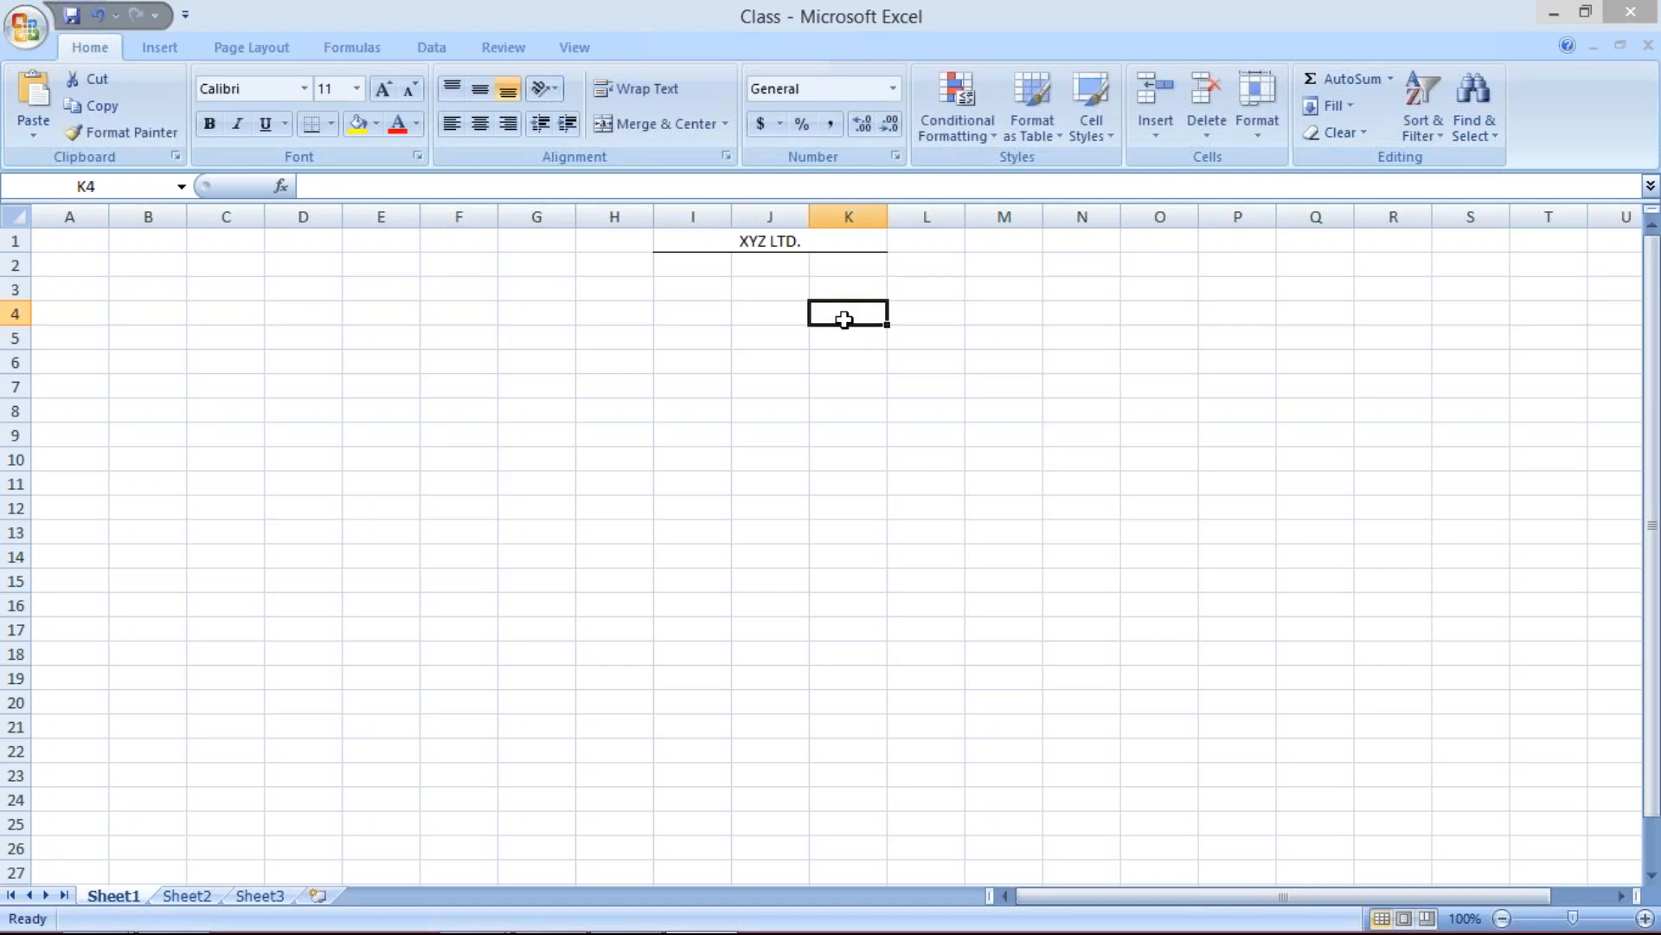
type("-")
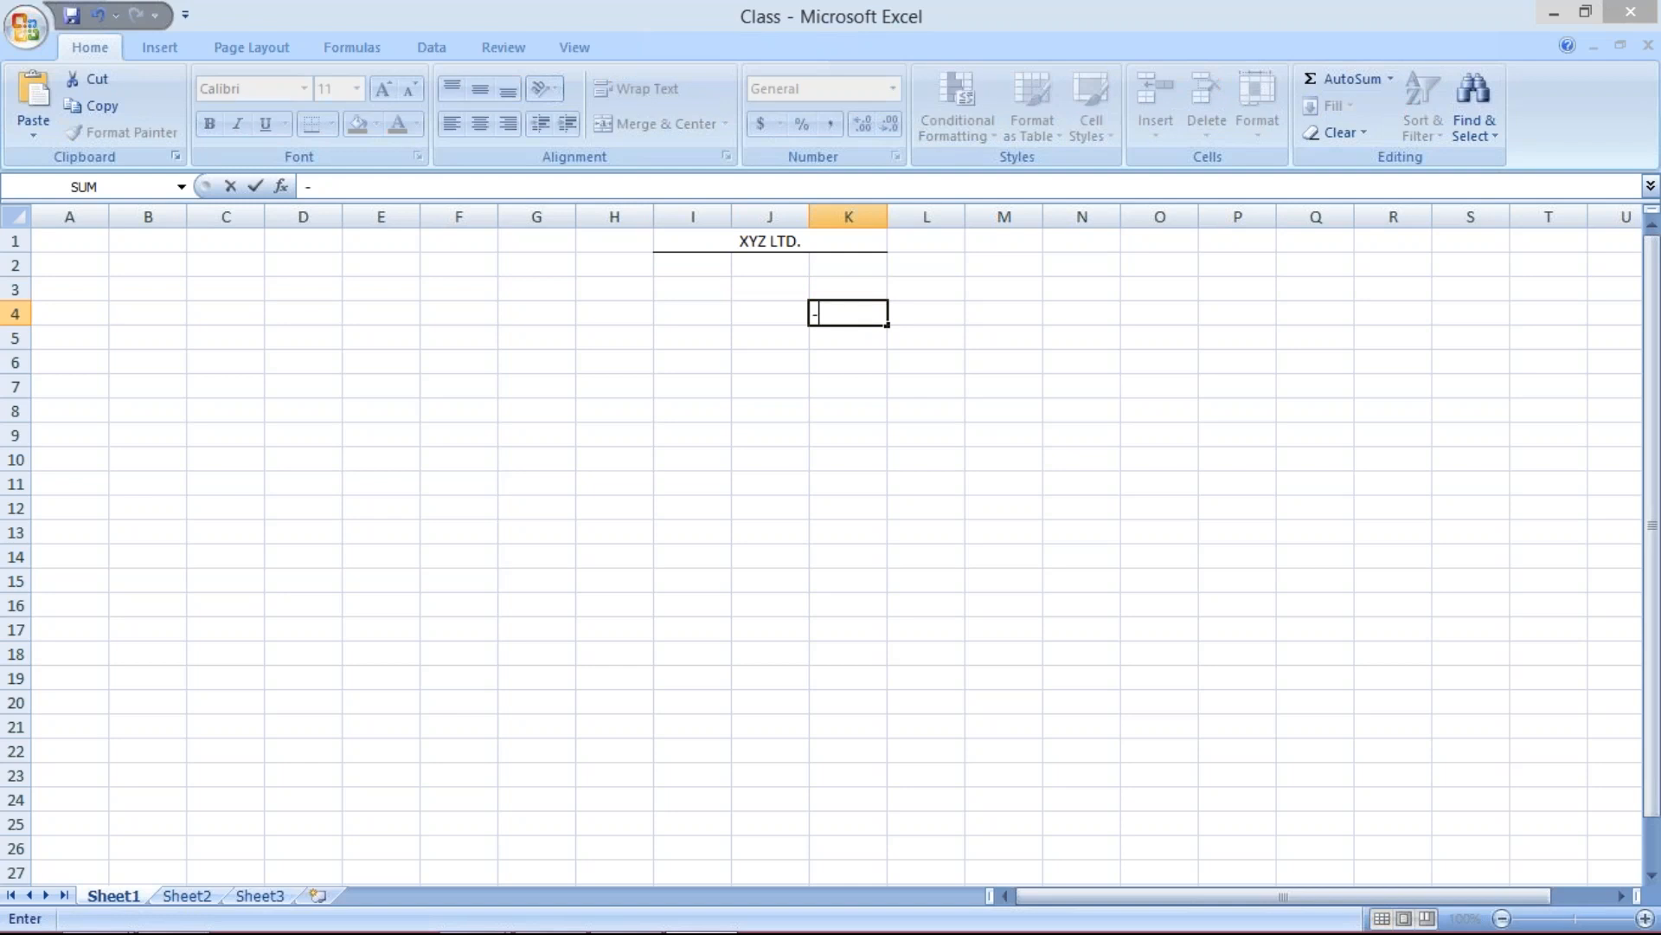
key("Down")
key("Escape")
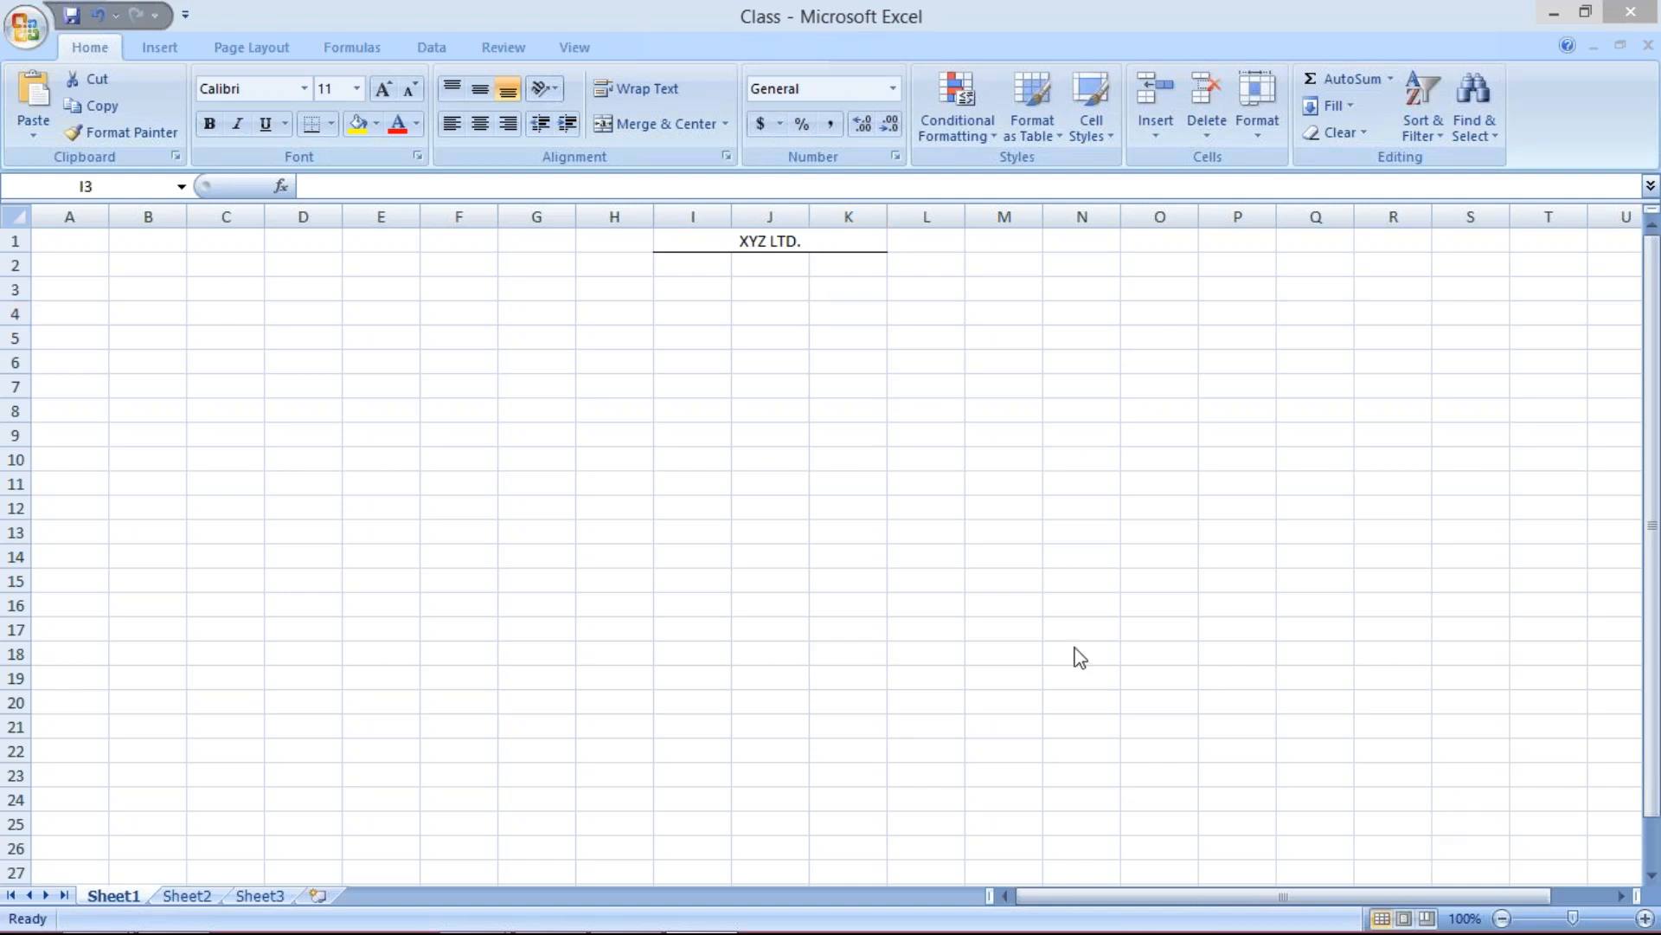
- Enter the amounts 1000, 500, 700 and 1200 in cells K3 to K6
double_click(831, 290)
type("100")
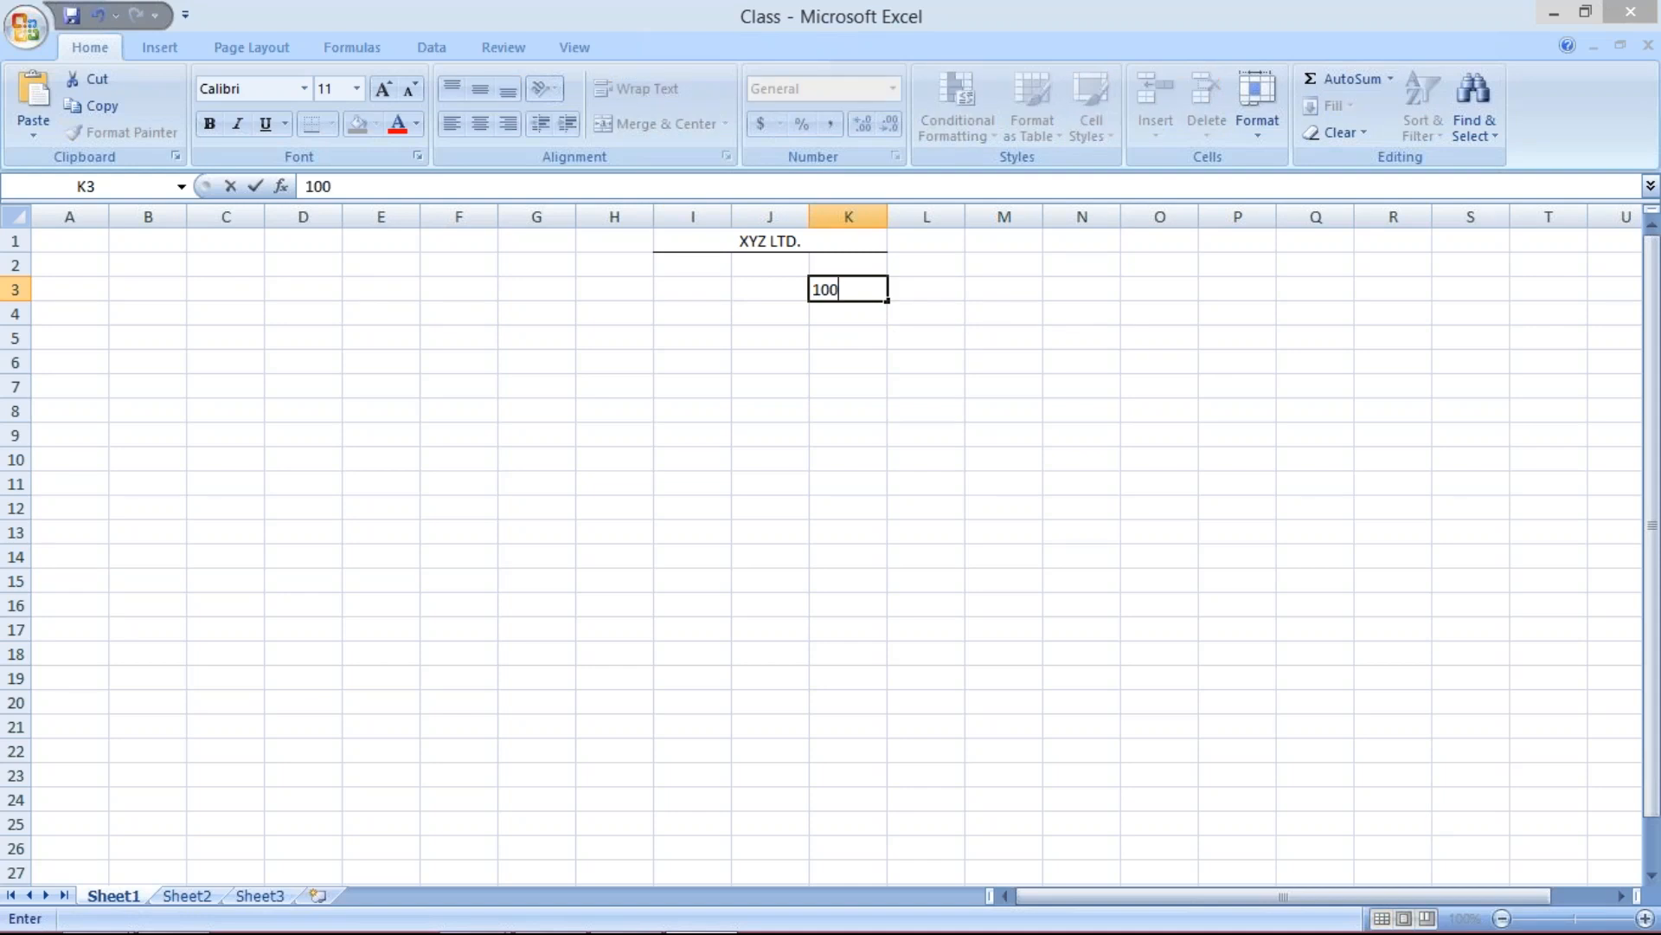
type("0")
key("Return")
type("500")
key("Return")
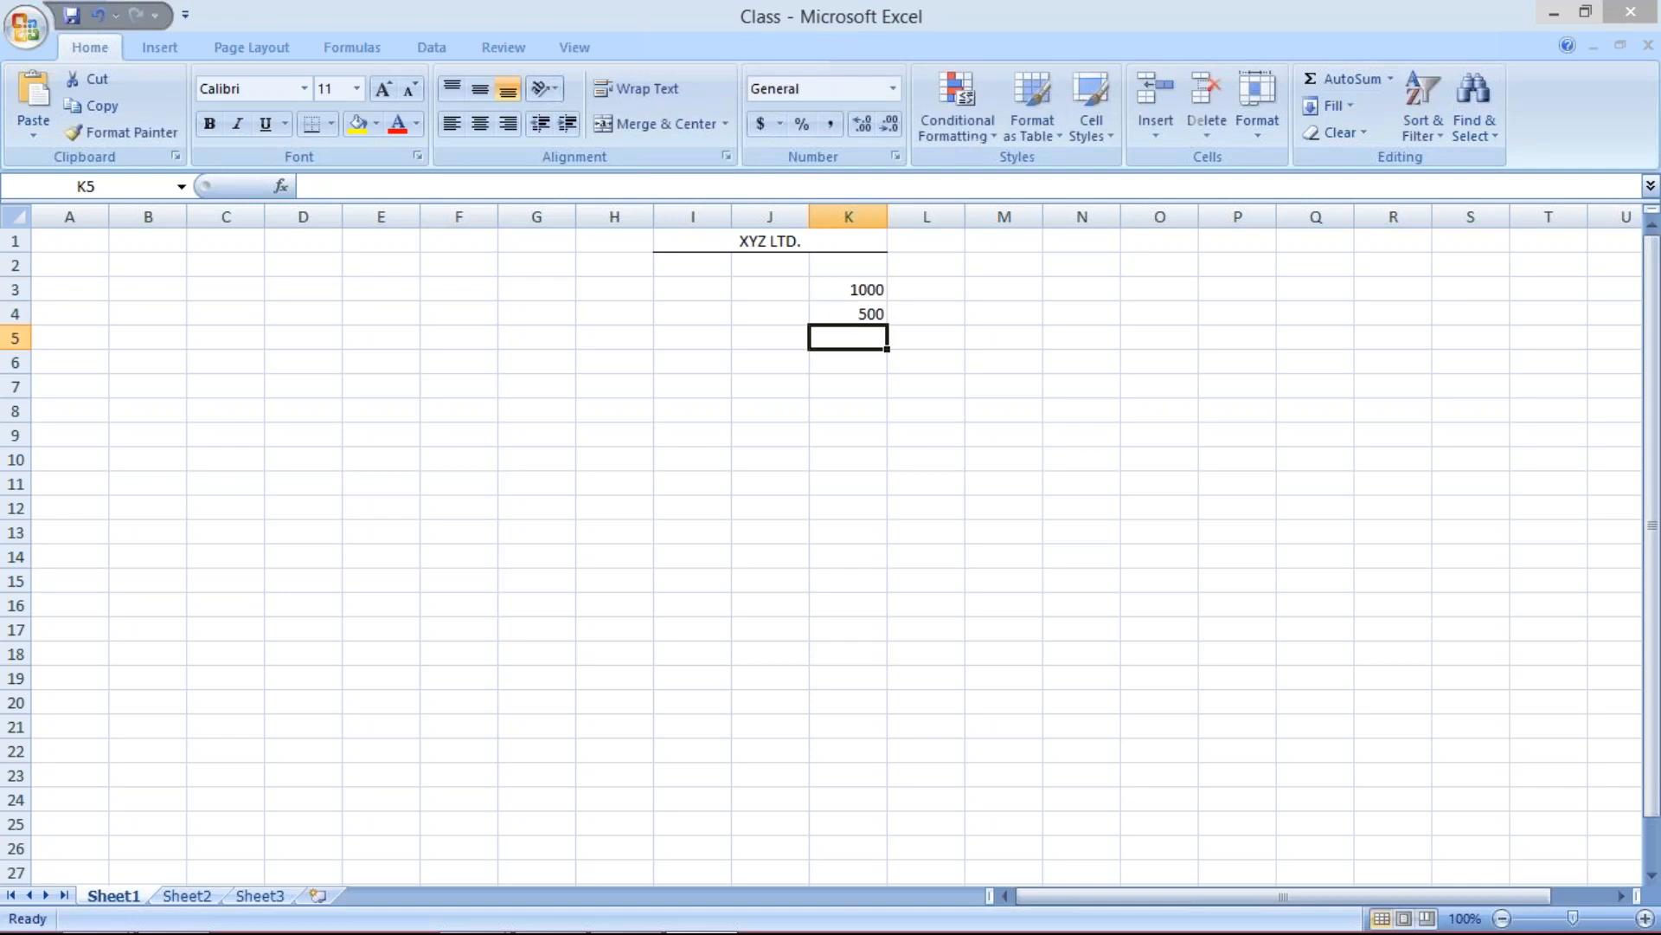
type("700")
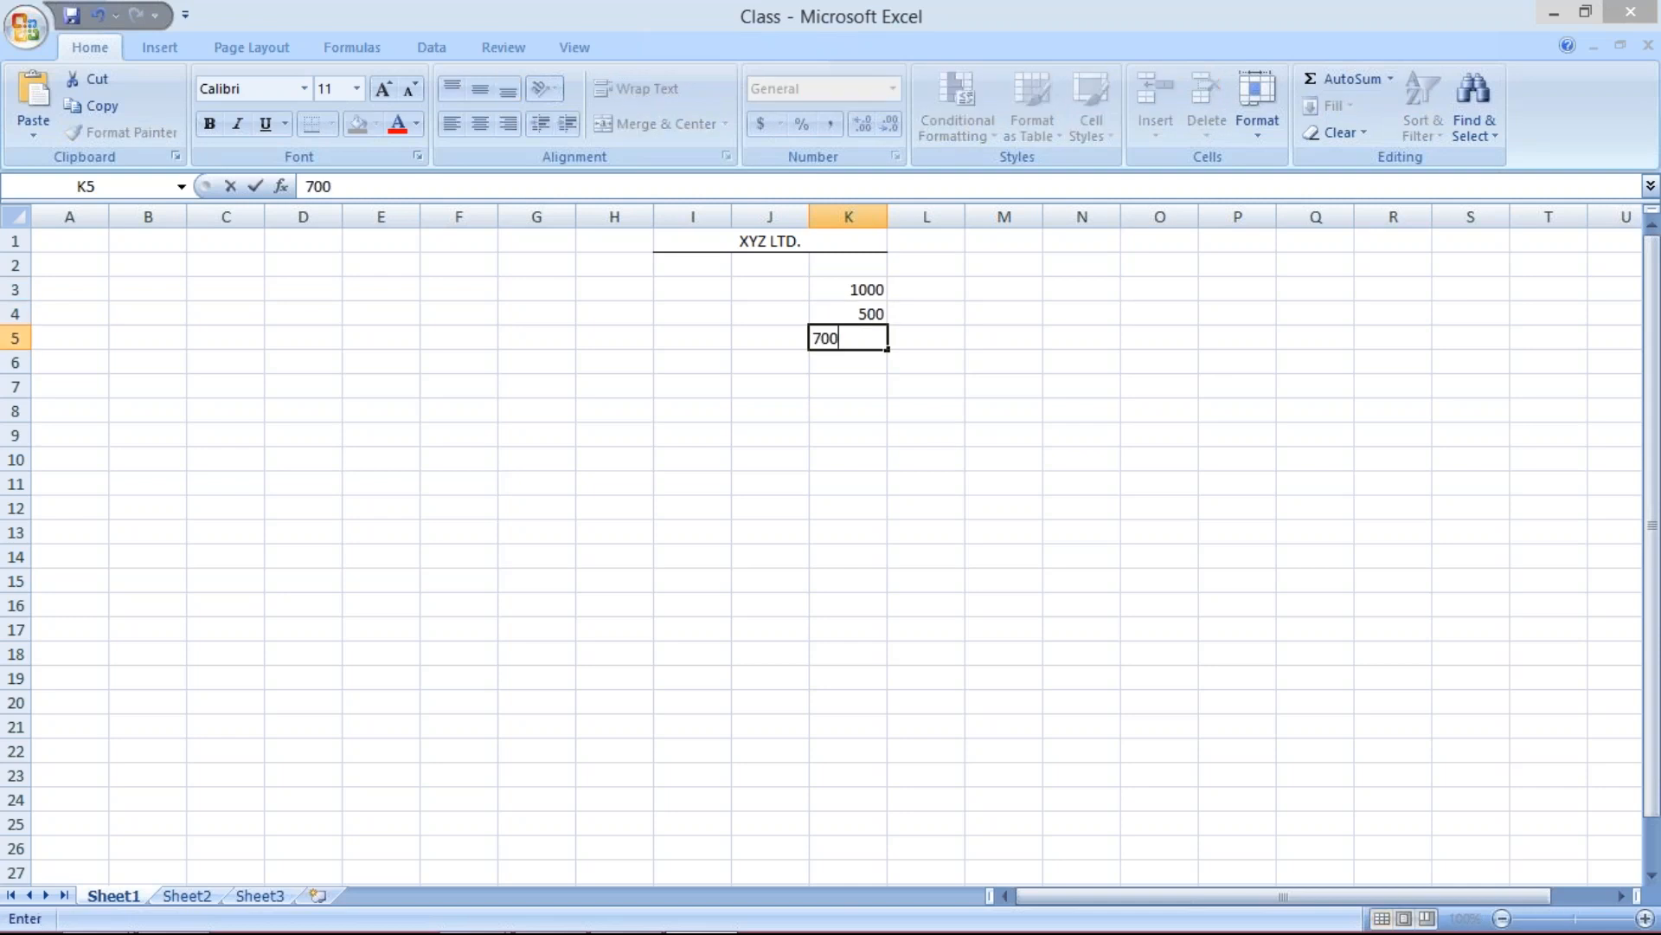
key("Return")
type("1200")
key("Return")
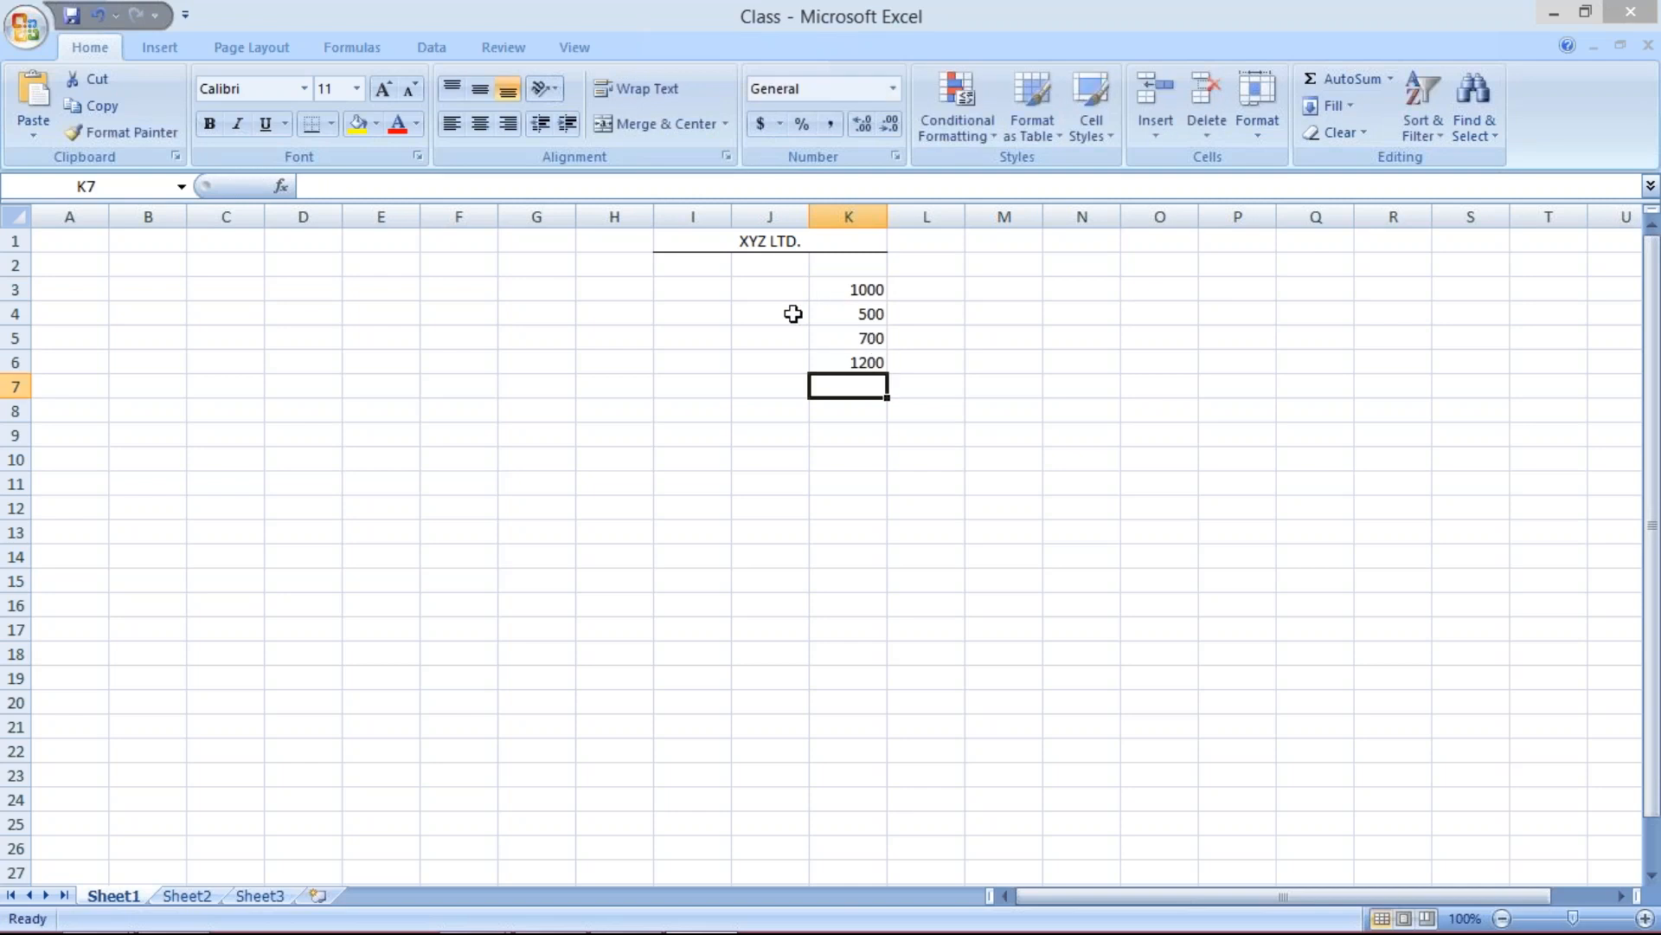
left_click(902, 285)
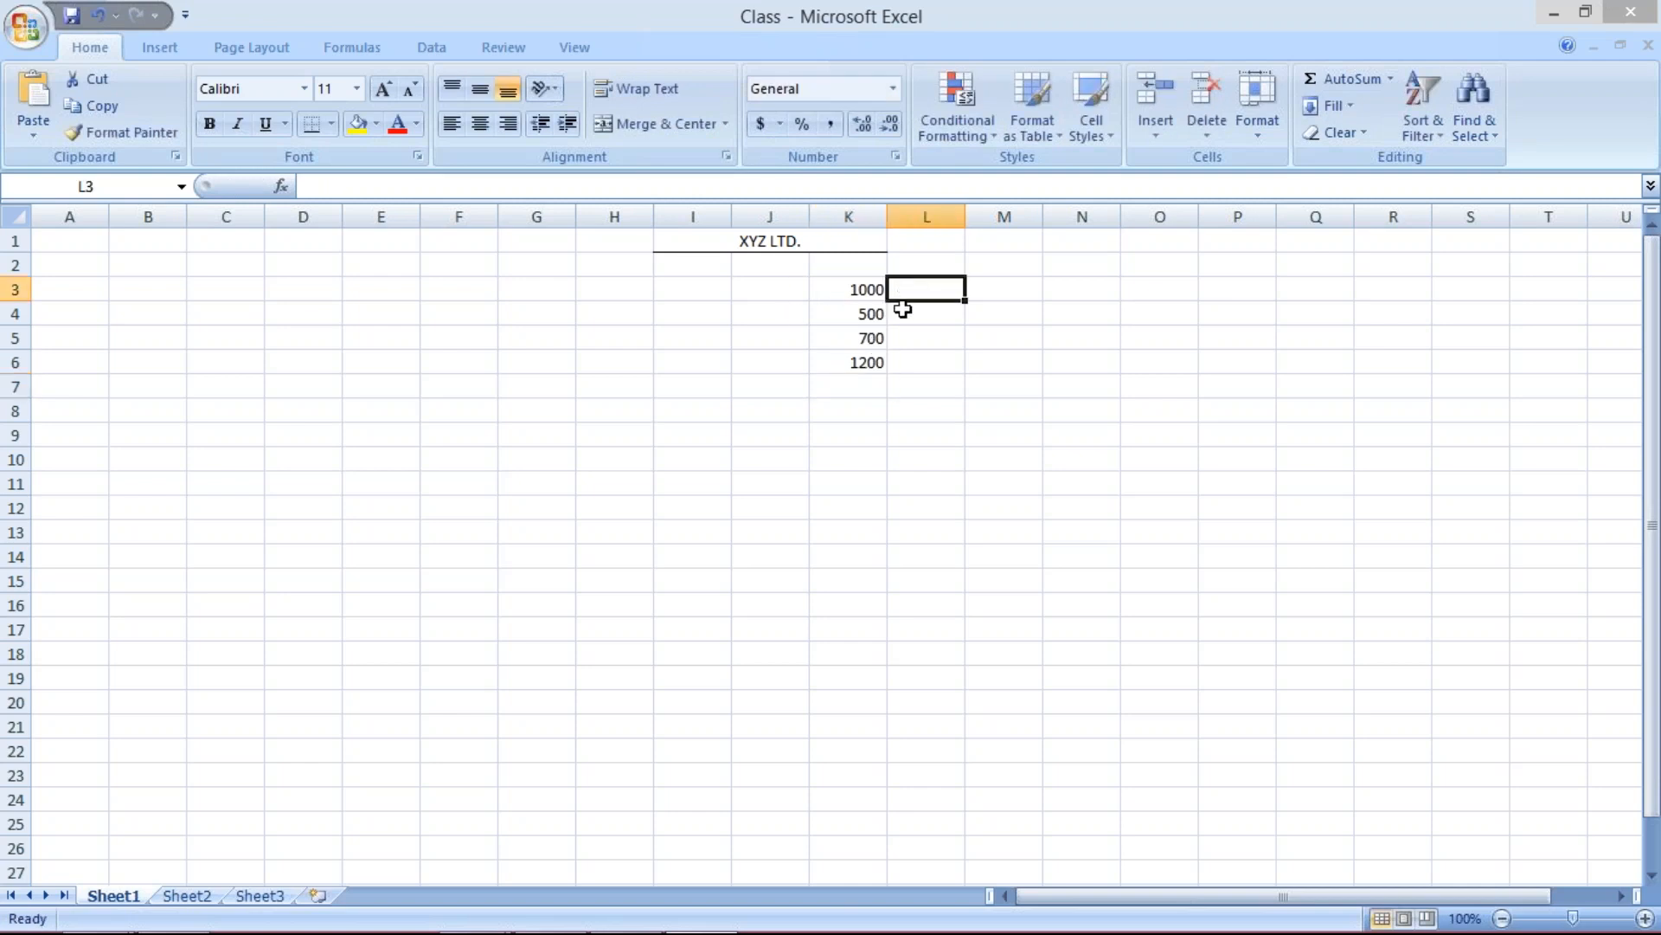
left_click(903, 312)
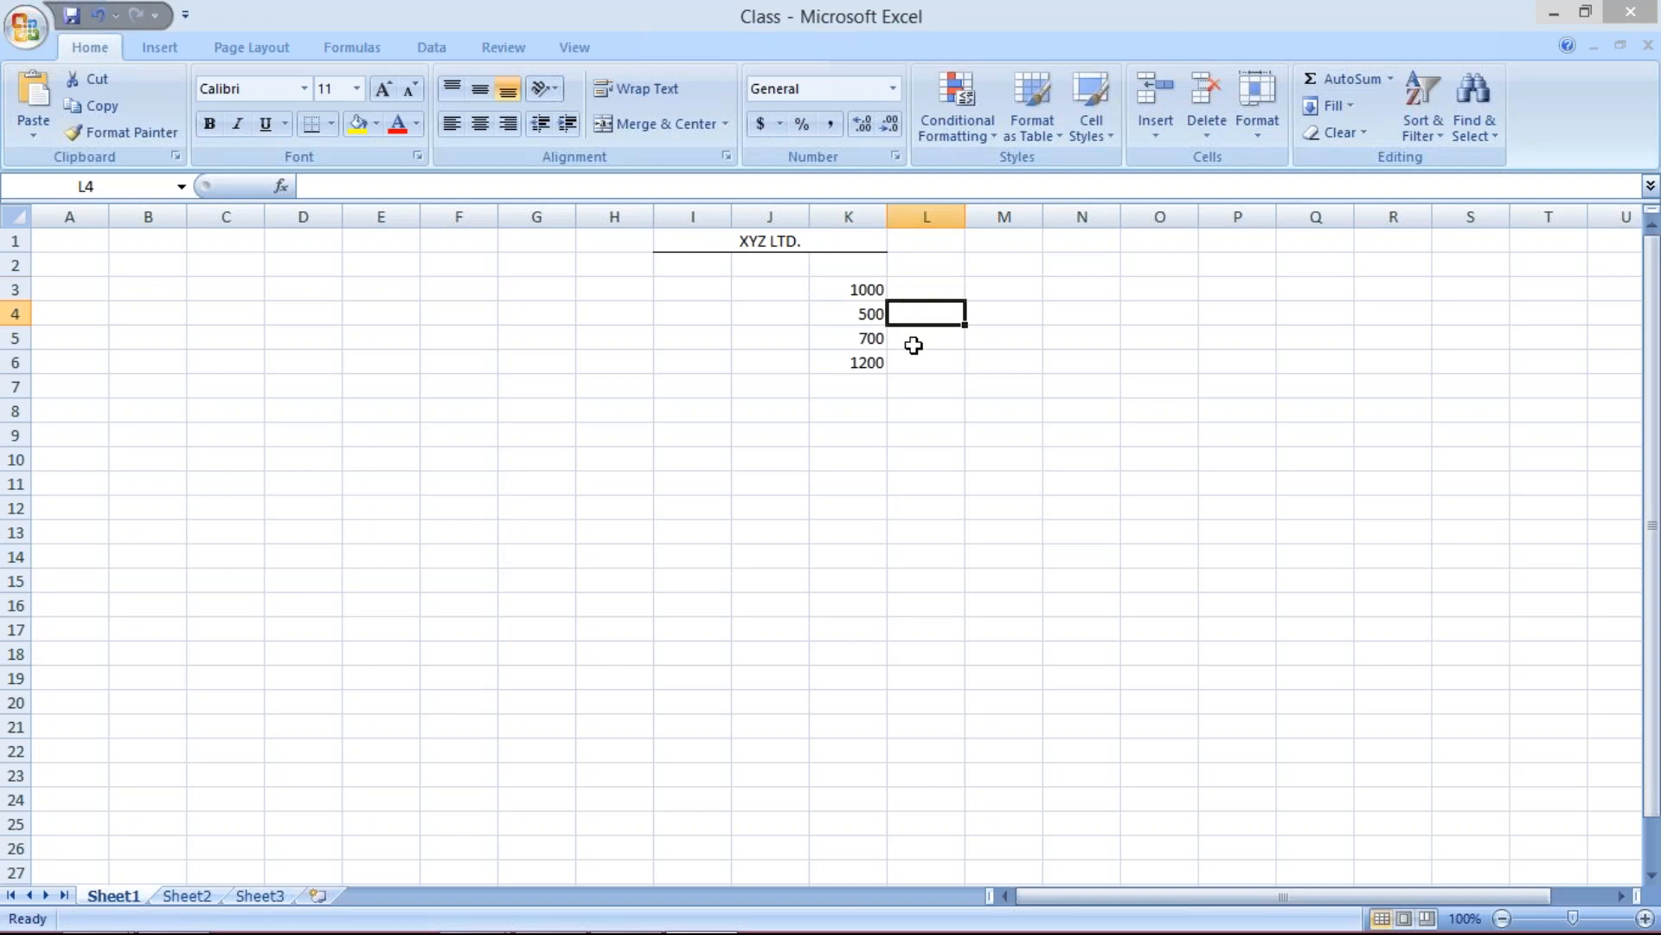
left_click(915, 338)
left_click(917, 368)
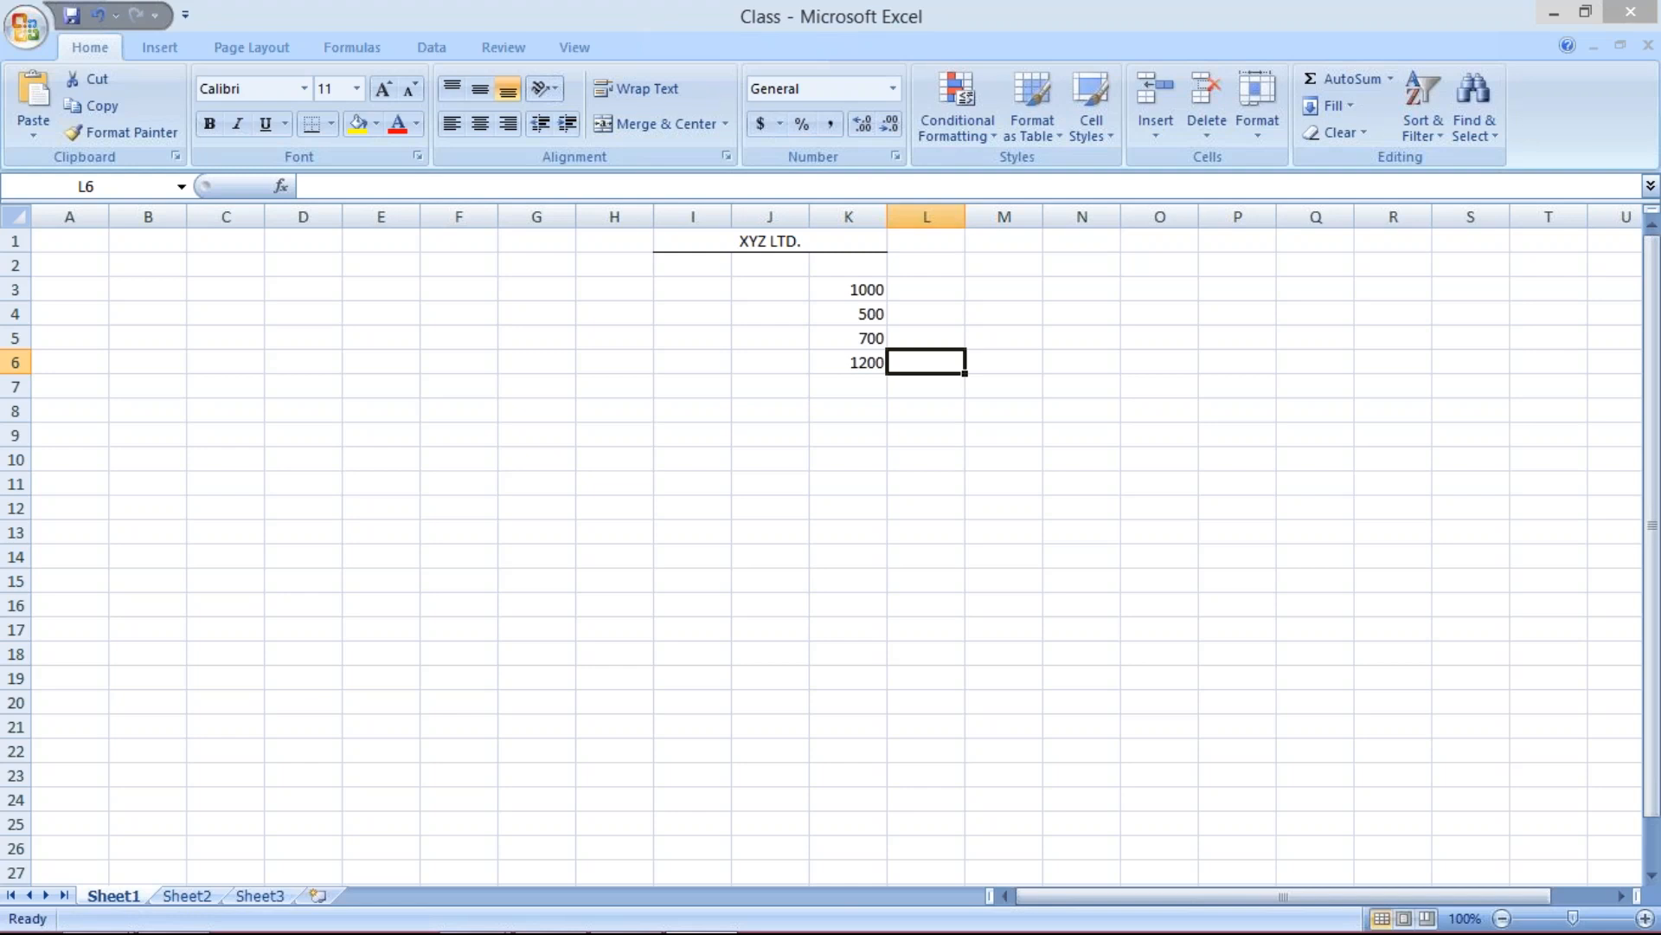
left_click(909, 292)
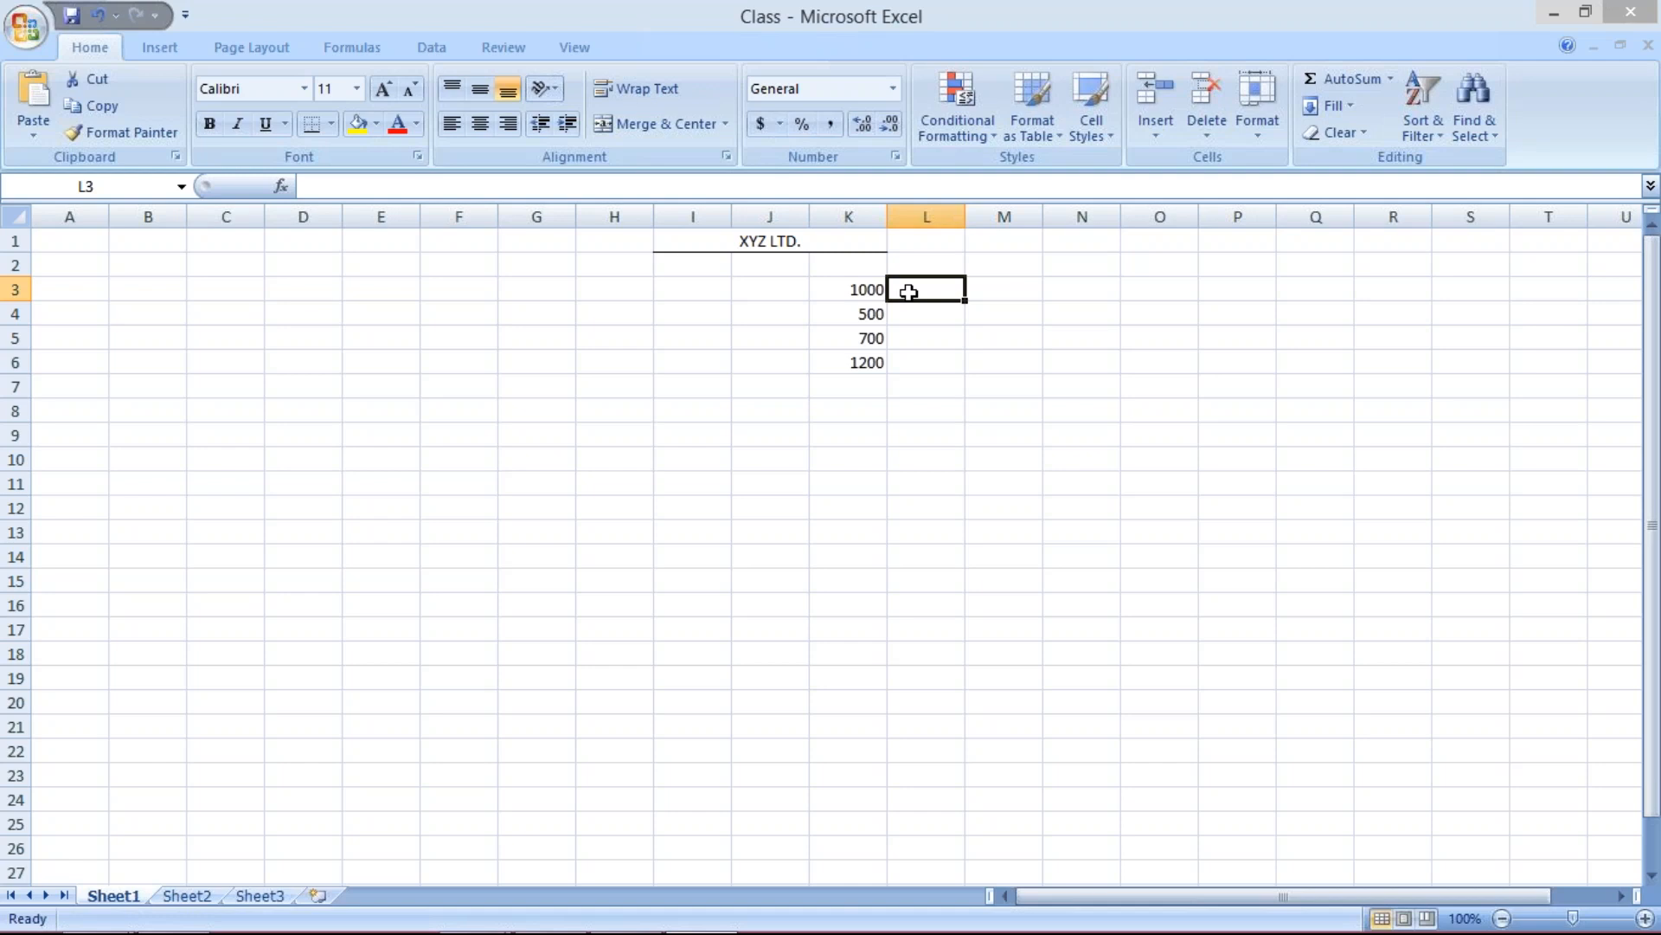
- Enter the document type KR in cell J3 beside the amount 1000
left_click(750, 289)
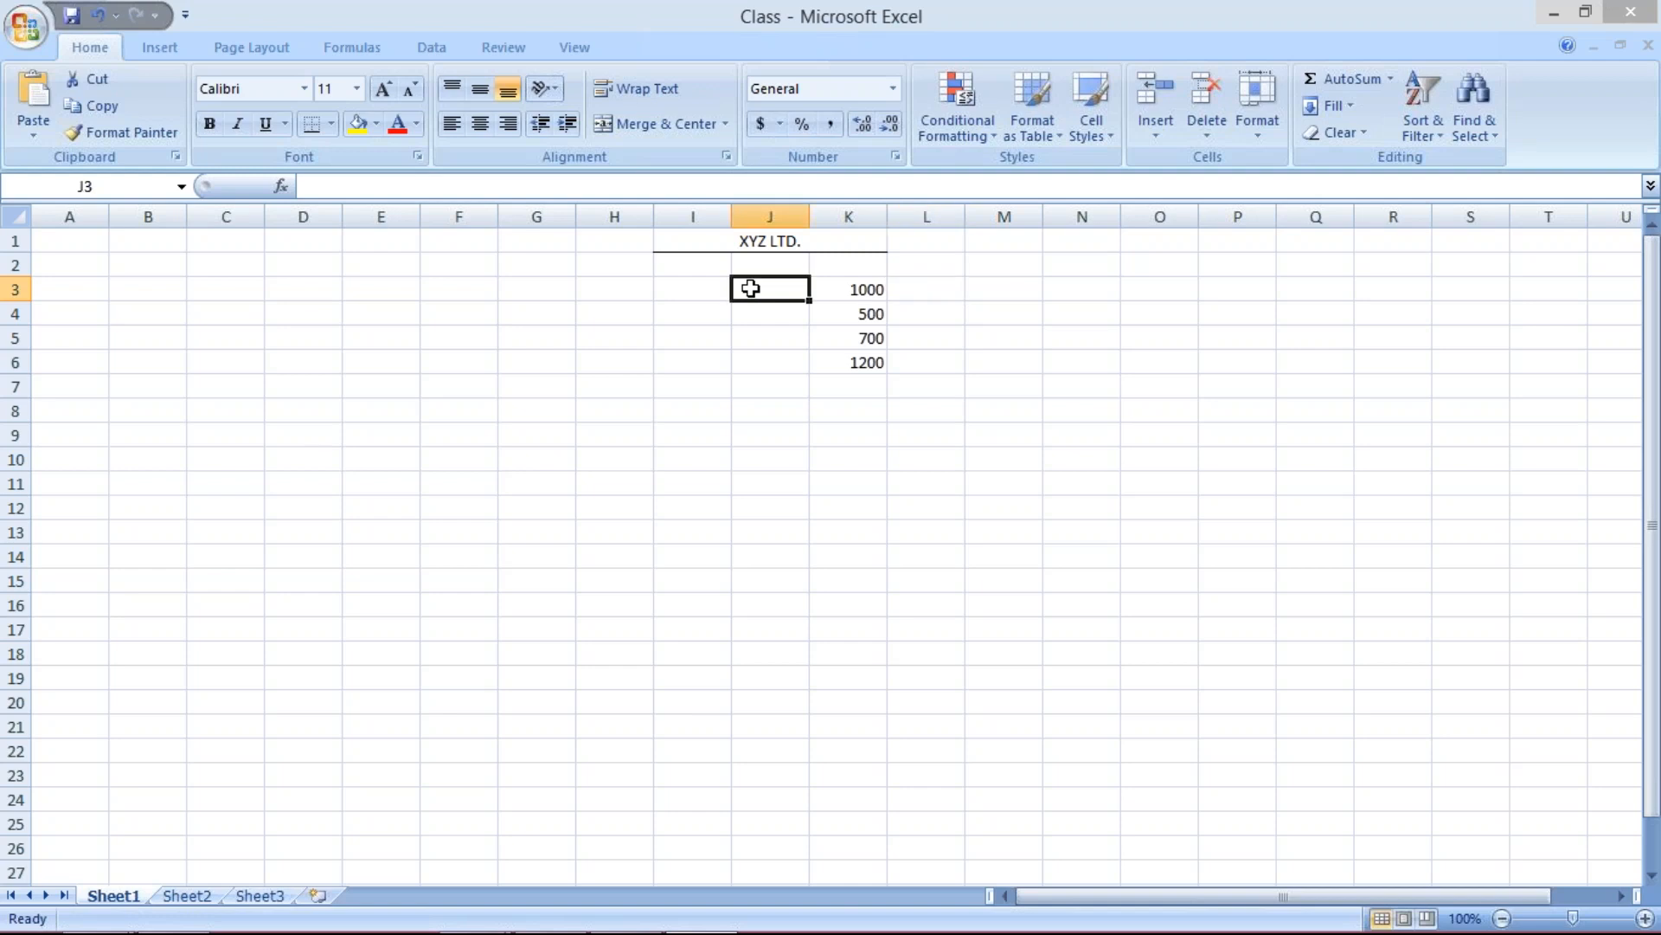
type("KR")
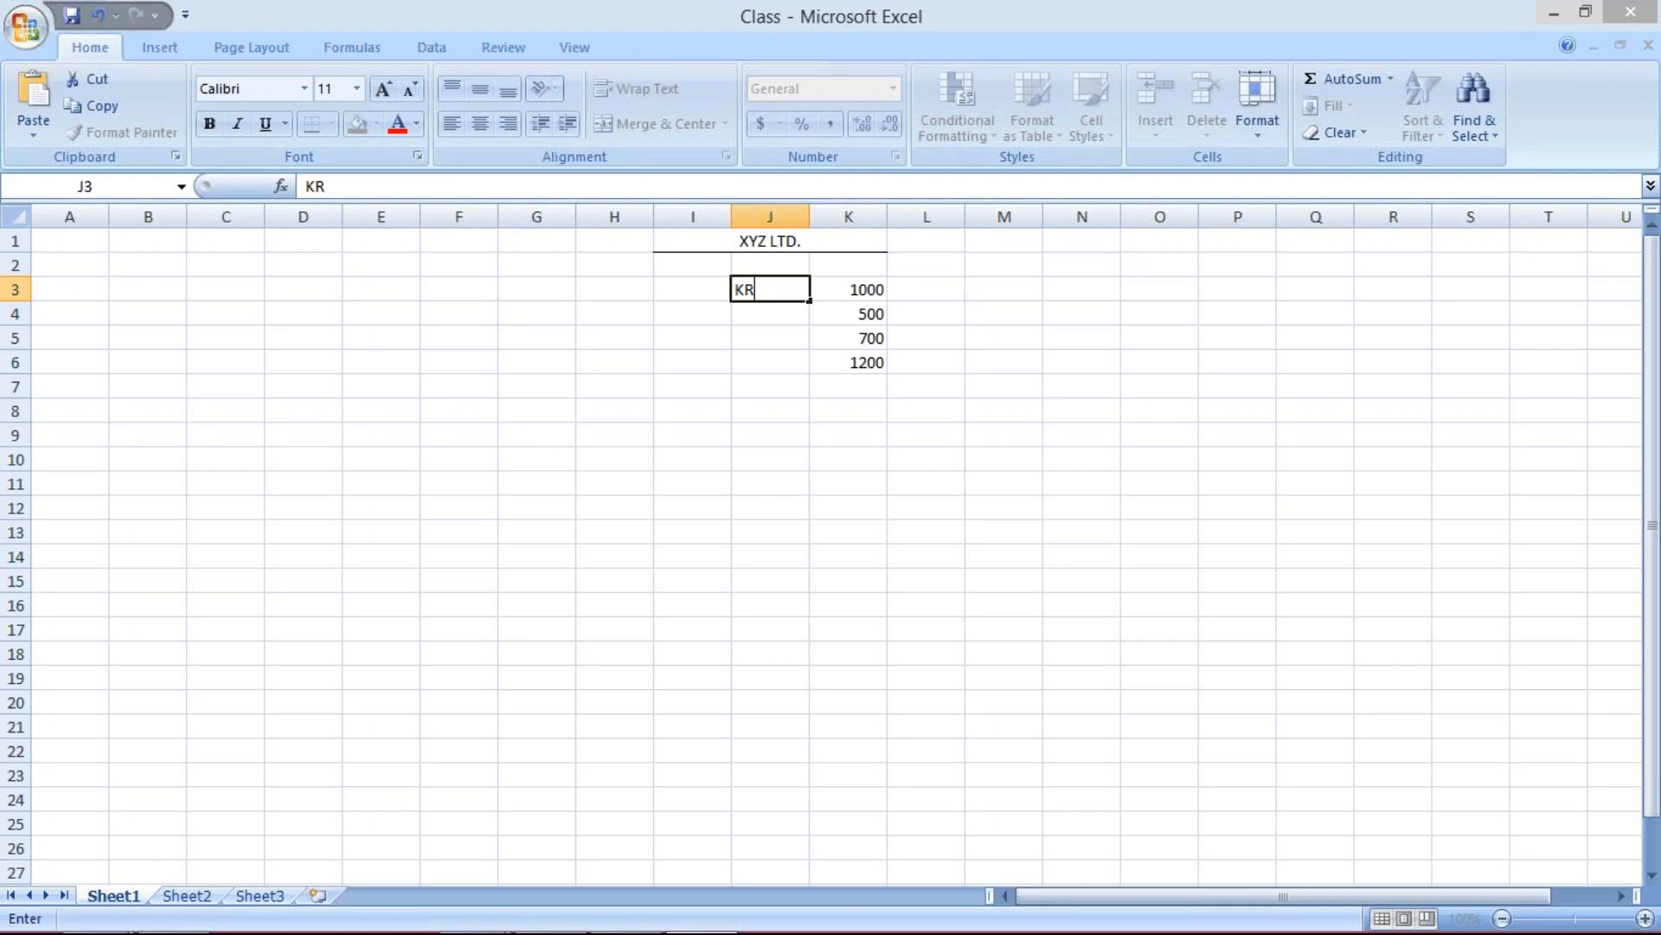
key("Return")
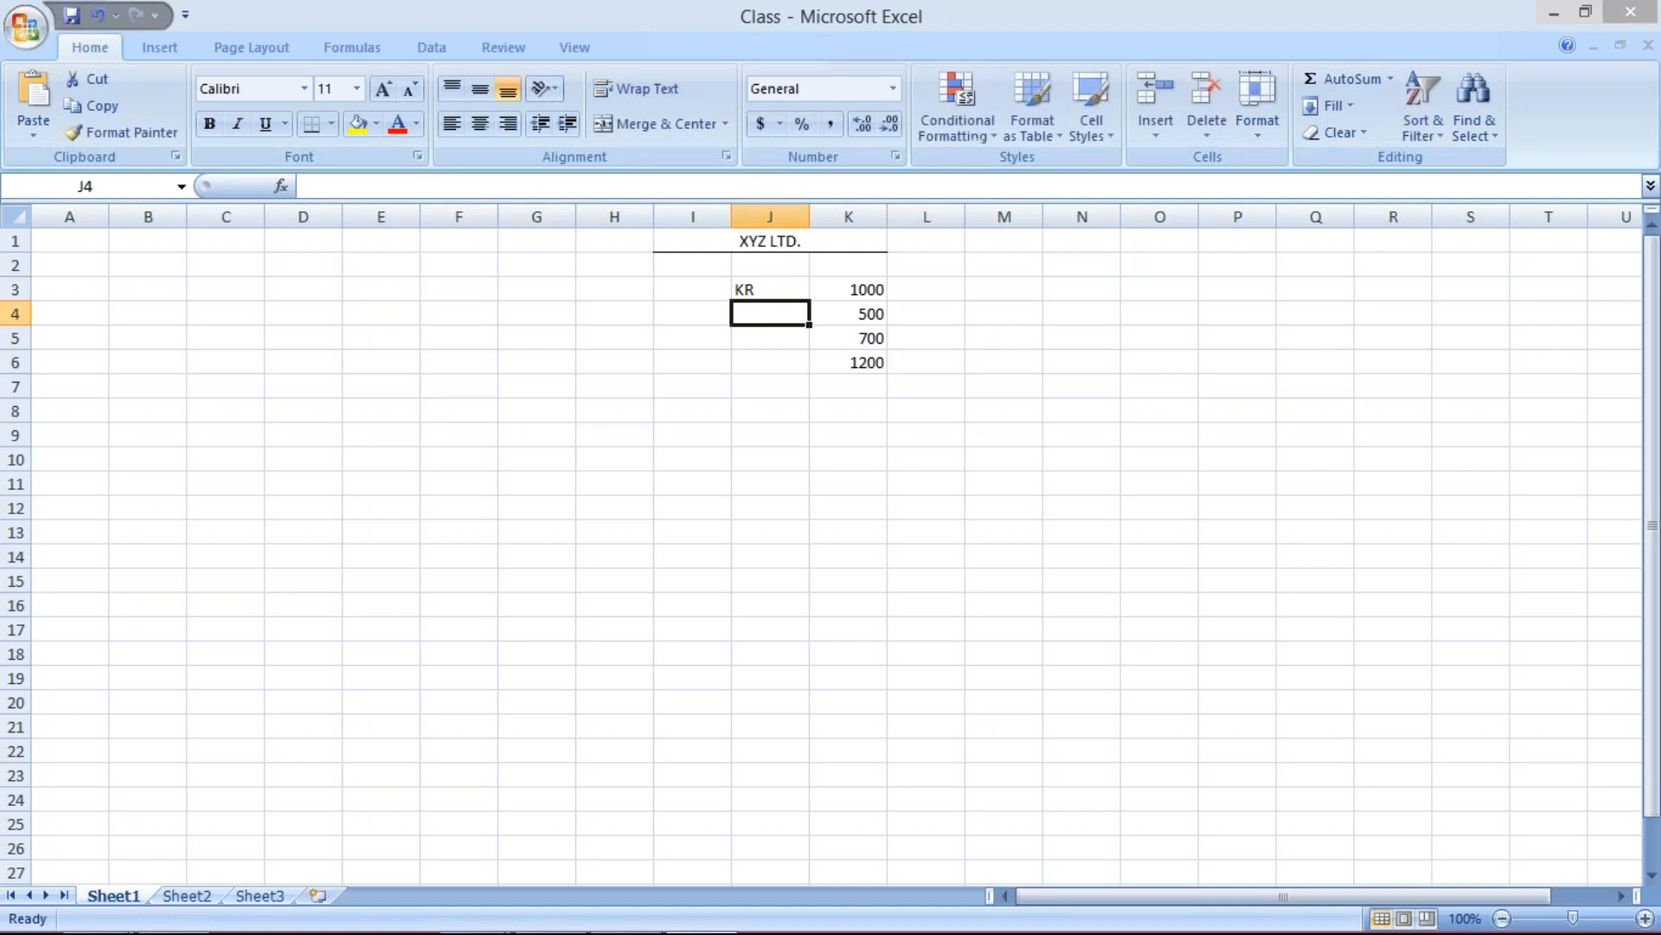
- Enter the document types KZ and KG in cells J4 and J5 beside the amounts 500 and 700
type("KZ")
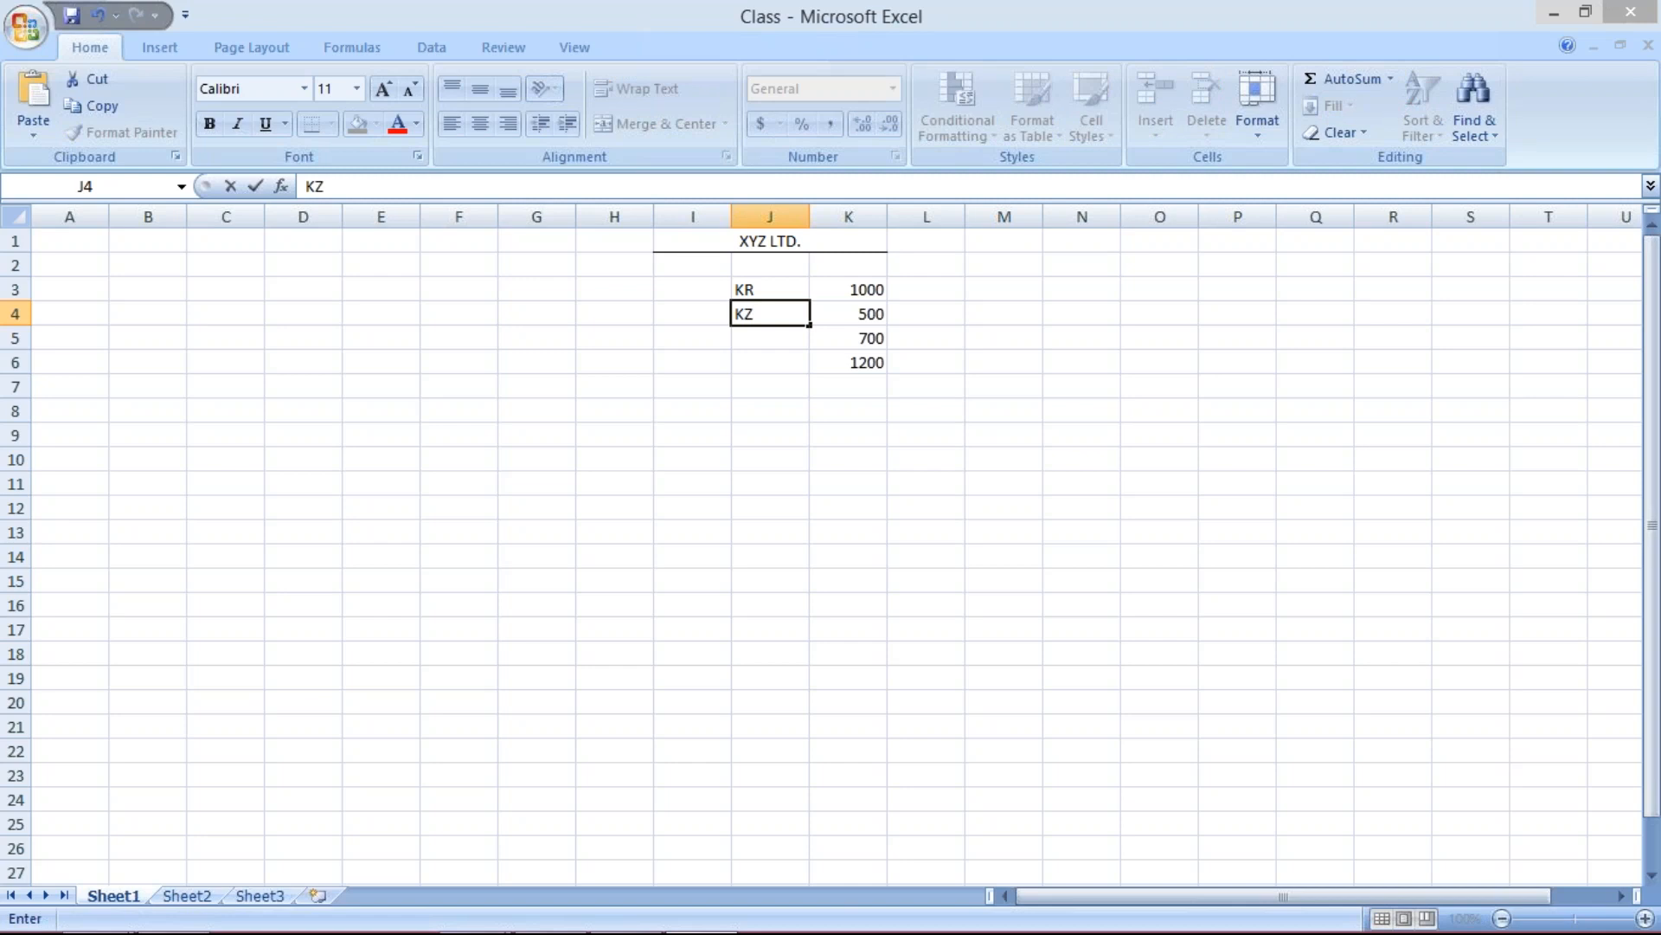
key("Return")
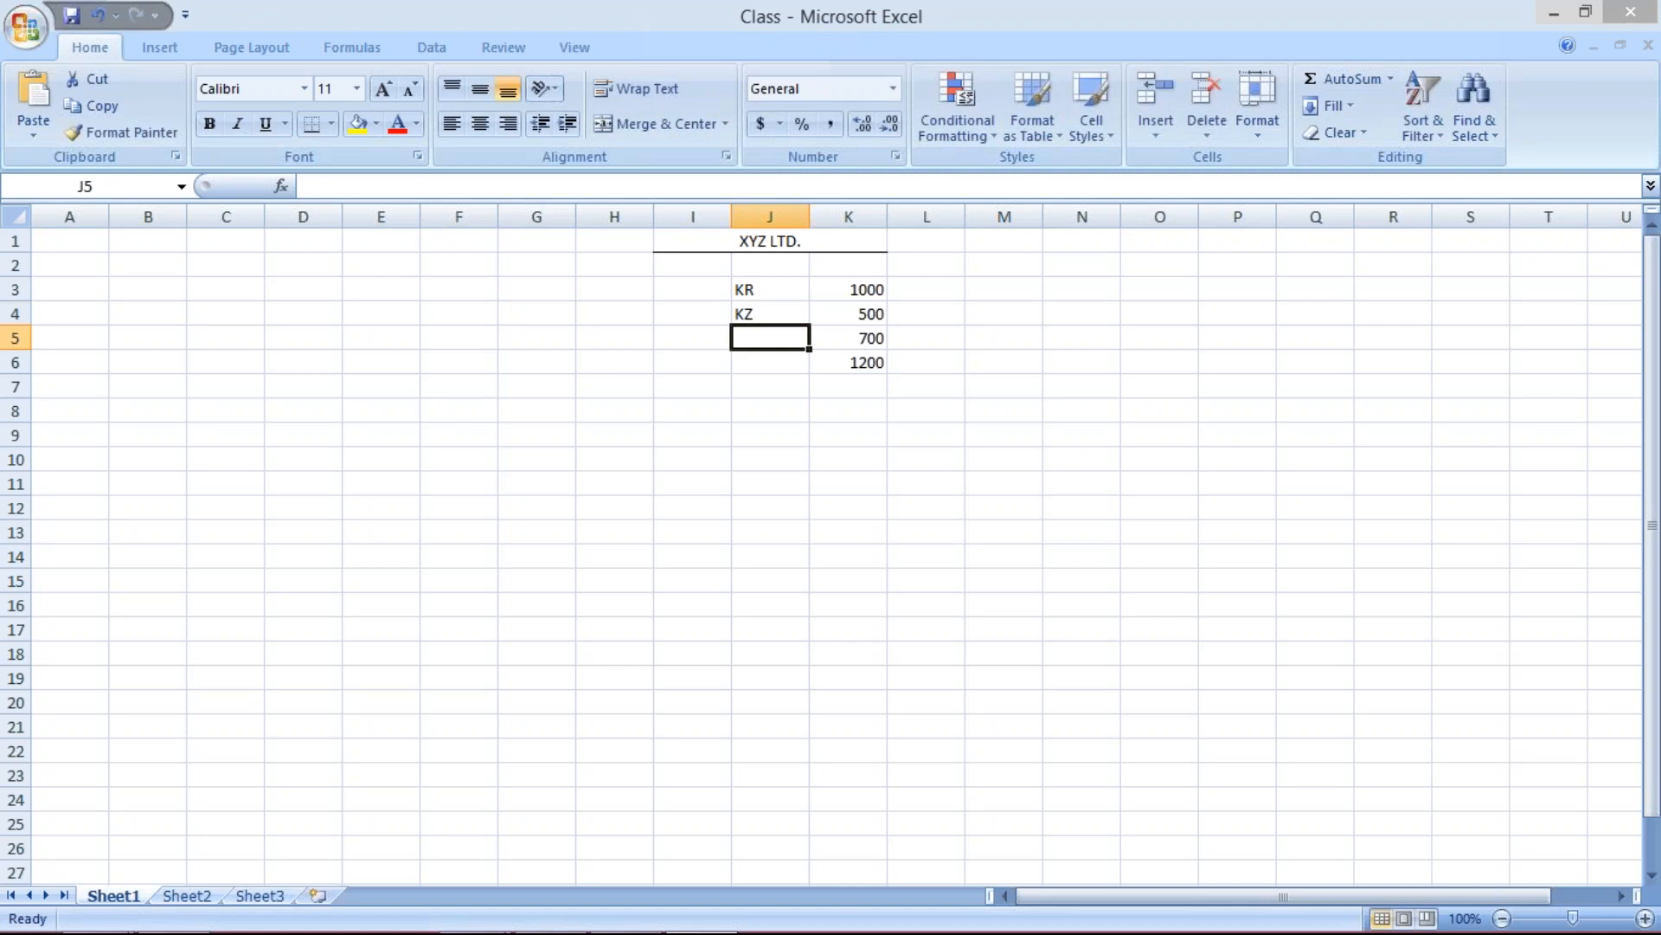
type("K")
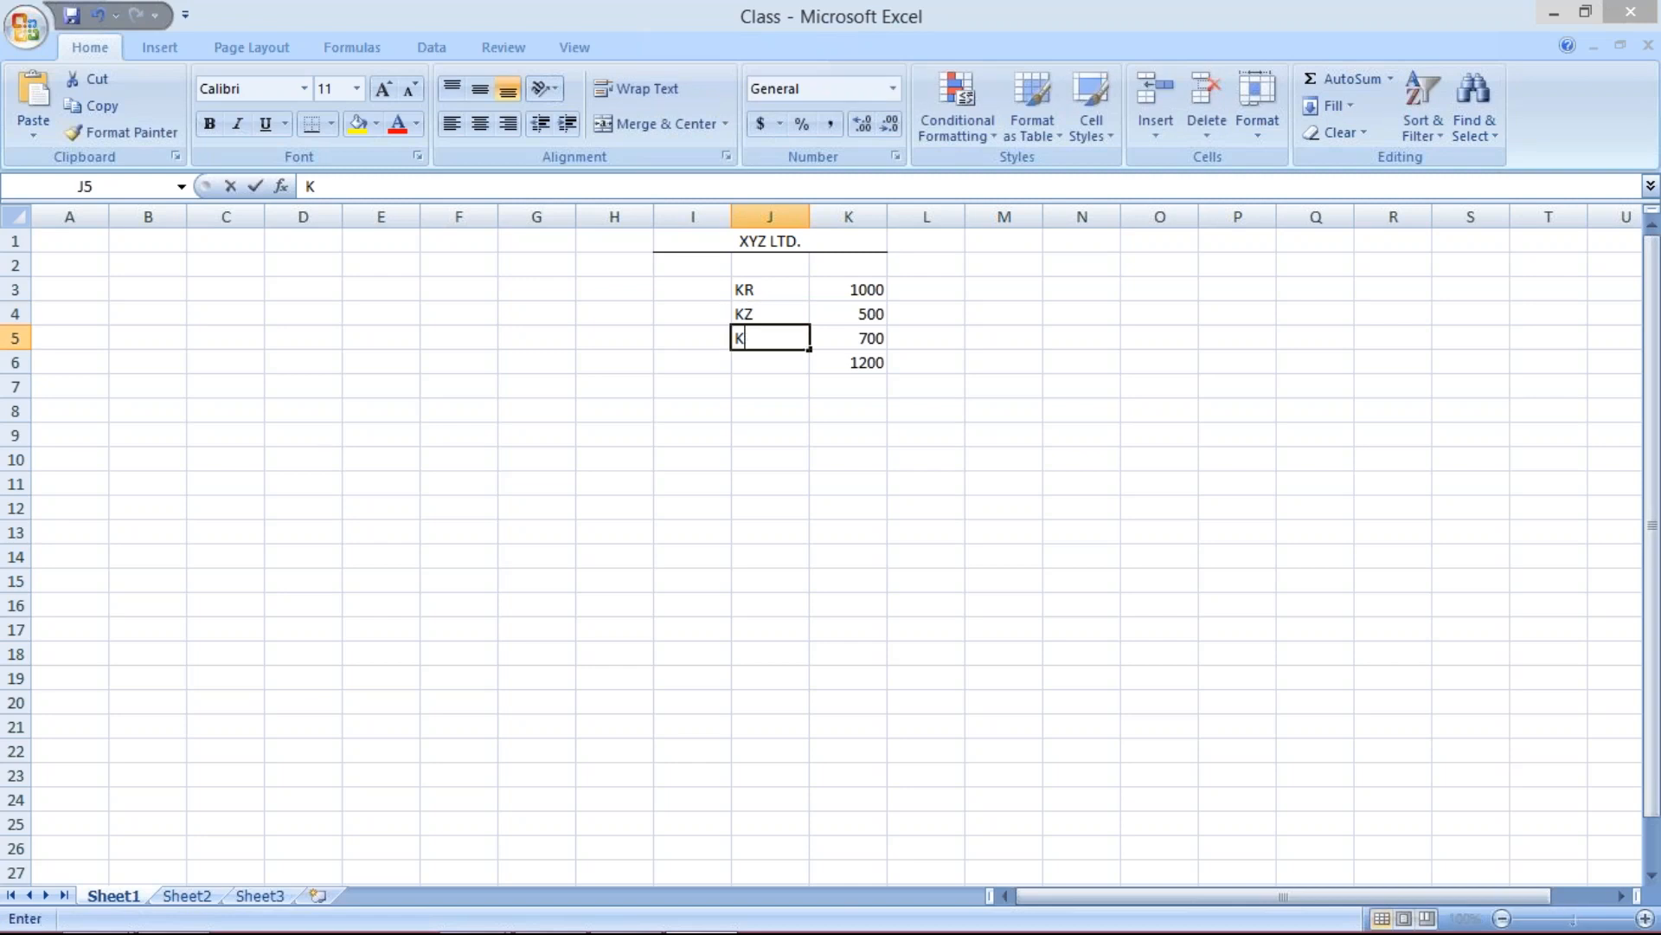
type("G")
key("Return")
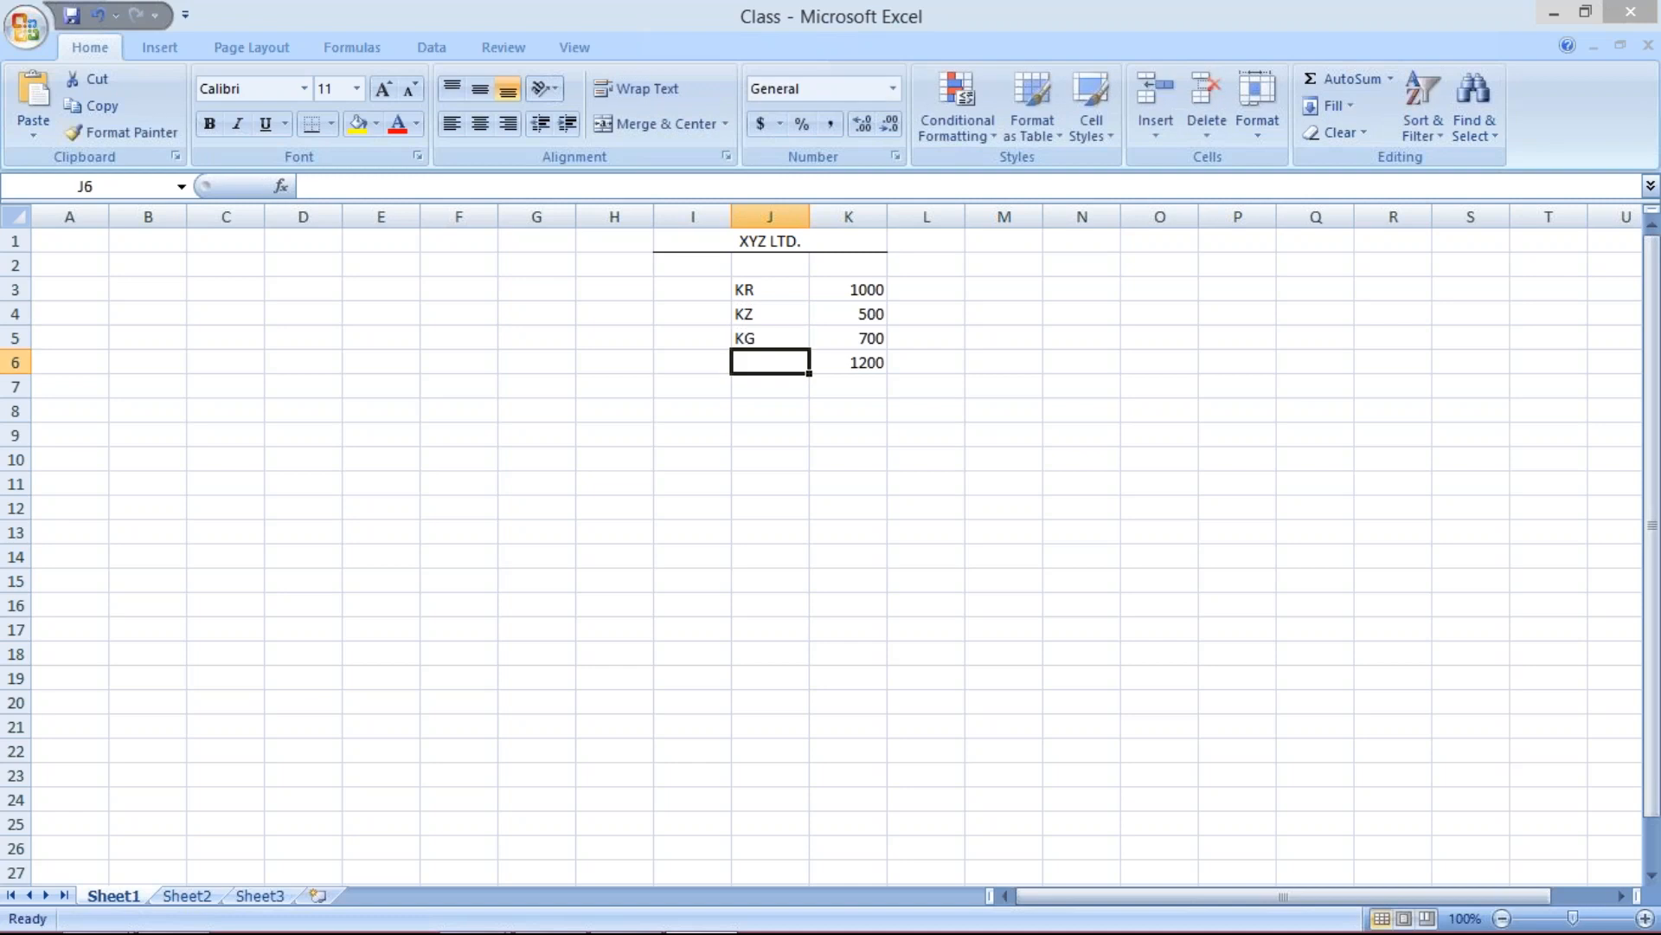
left_click(853, 292)
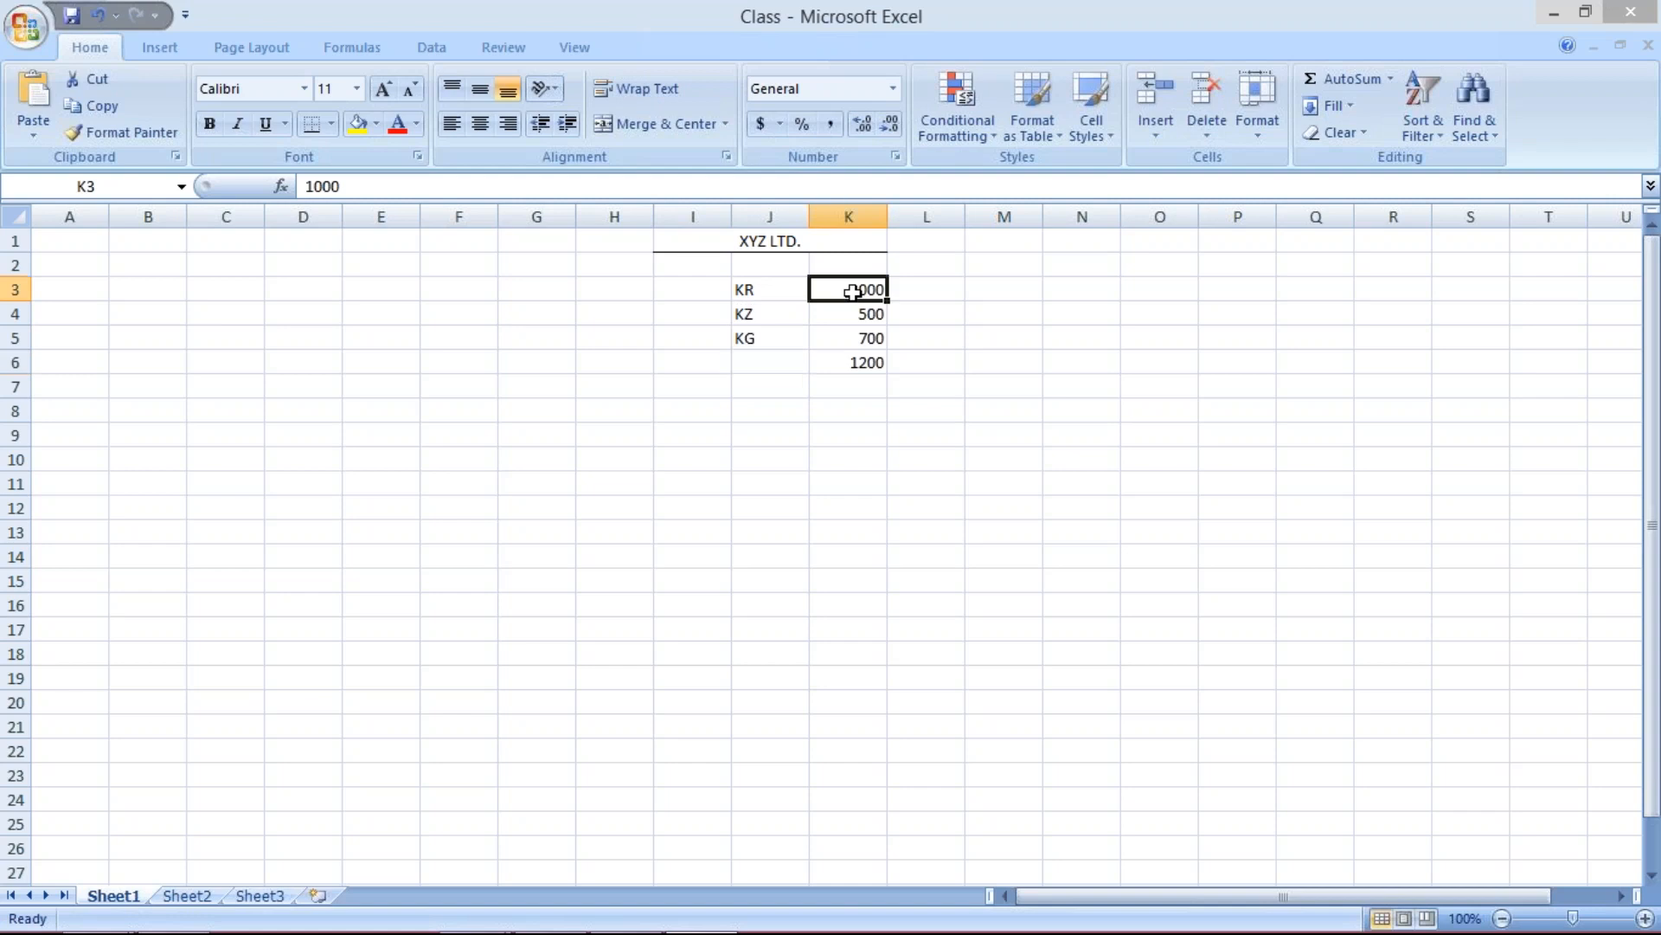
left_click(755, 293)
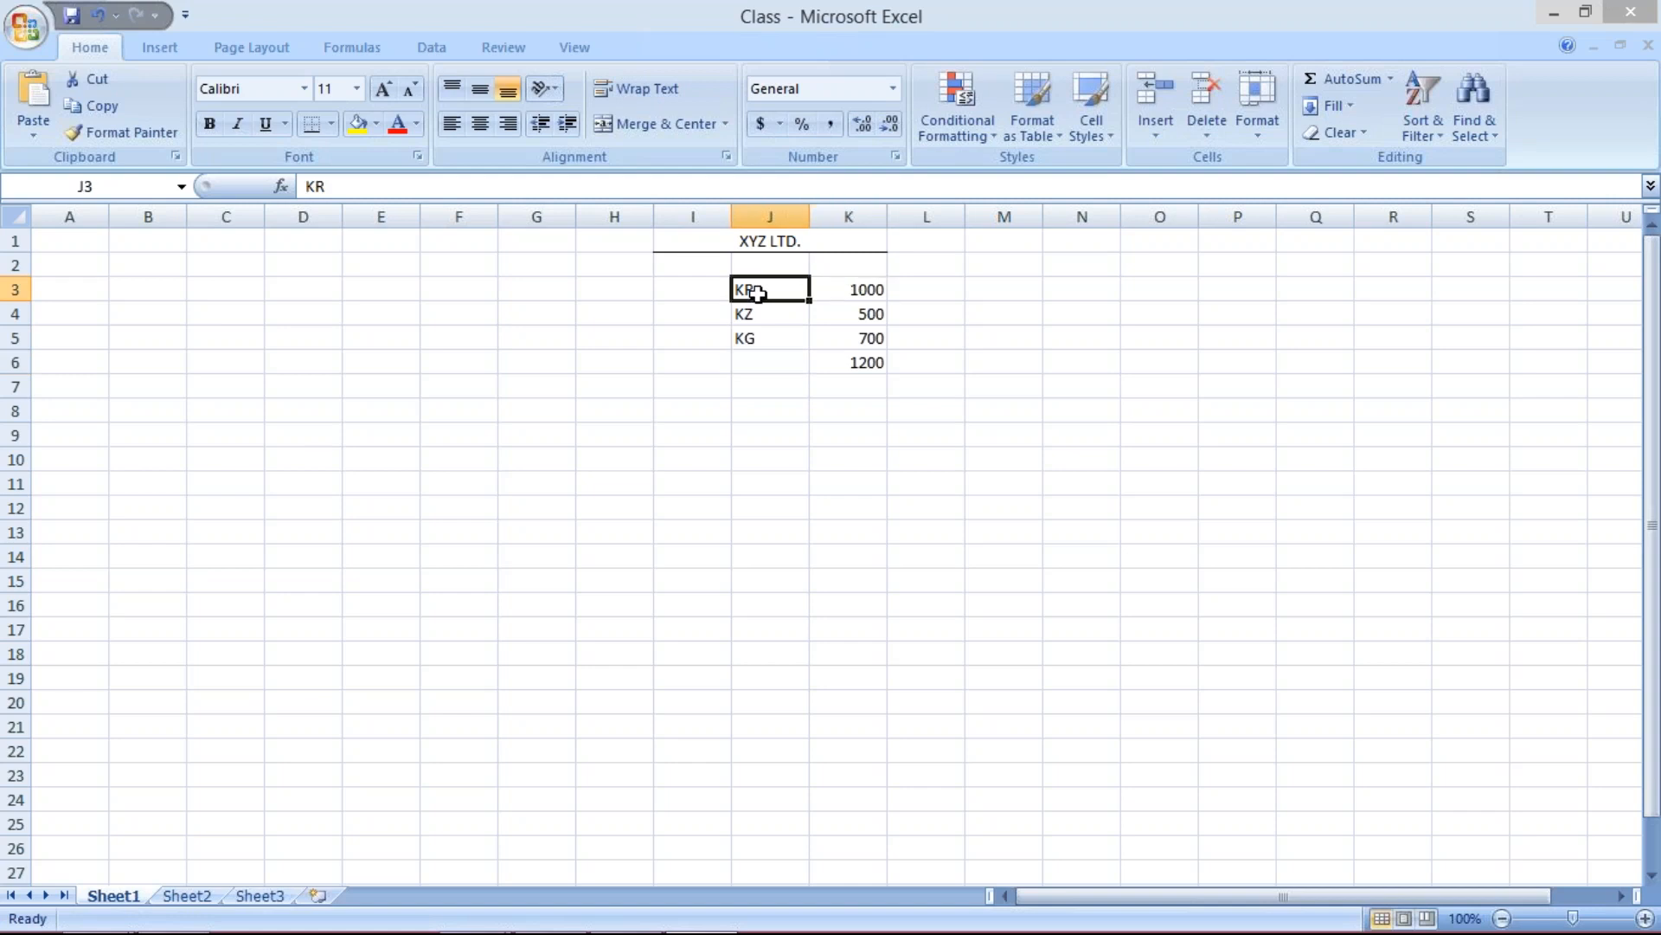
left_click(854, 313)
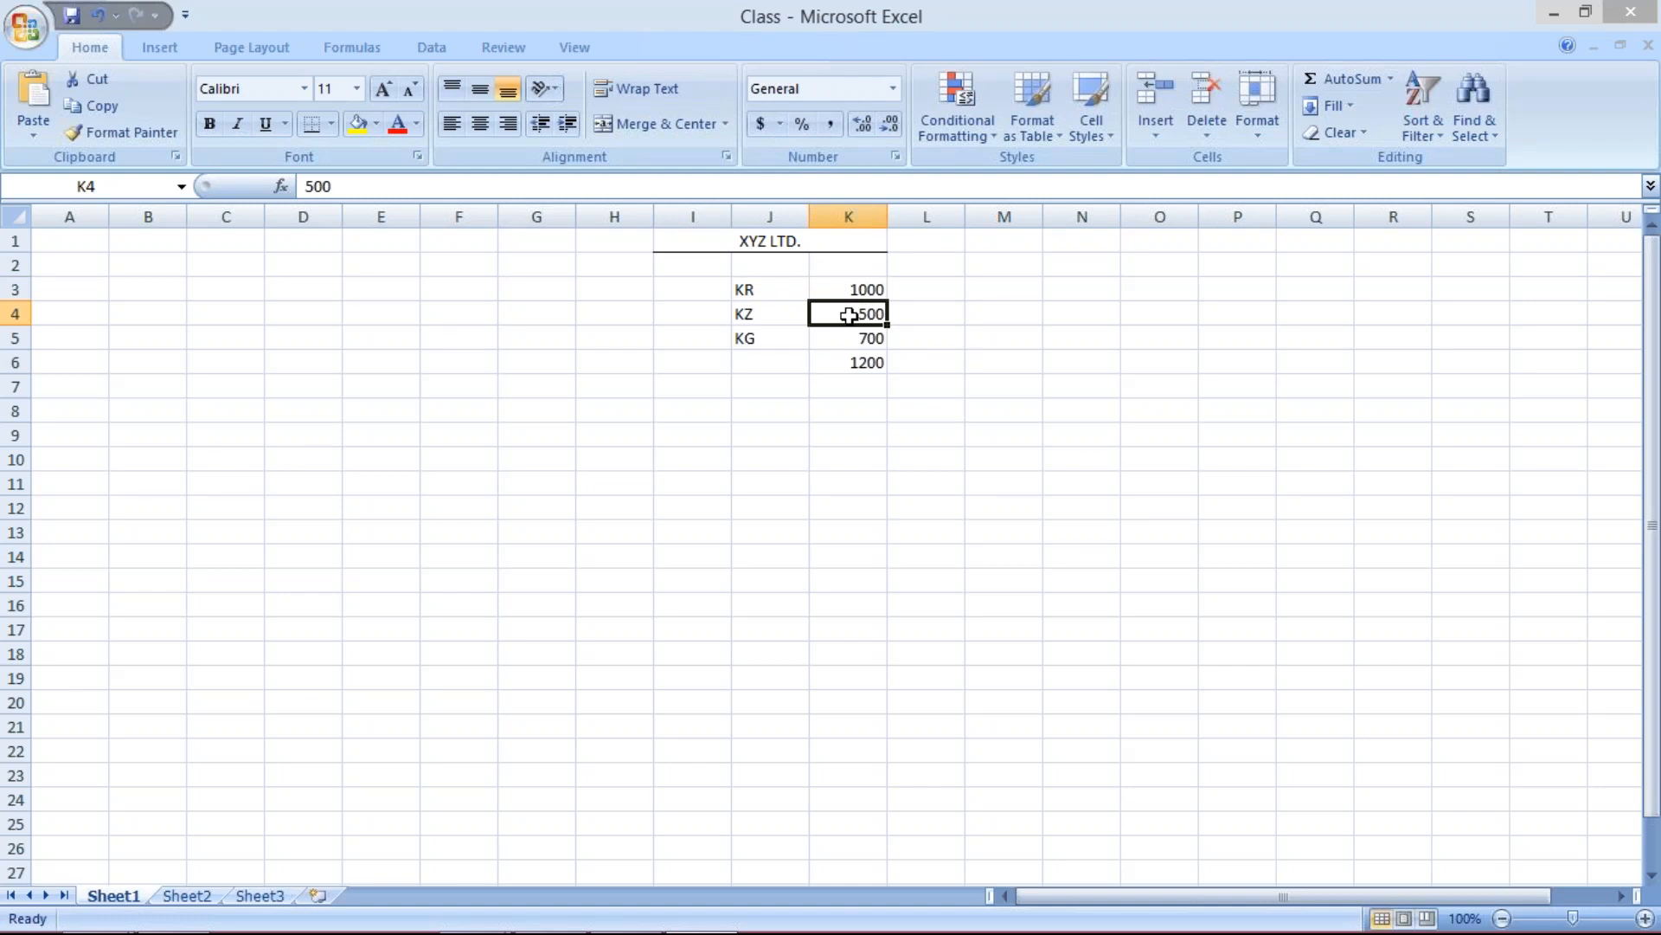
left_click(769, 324)
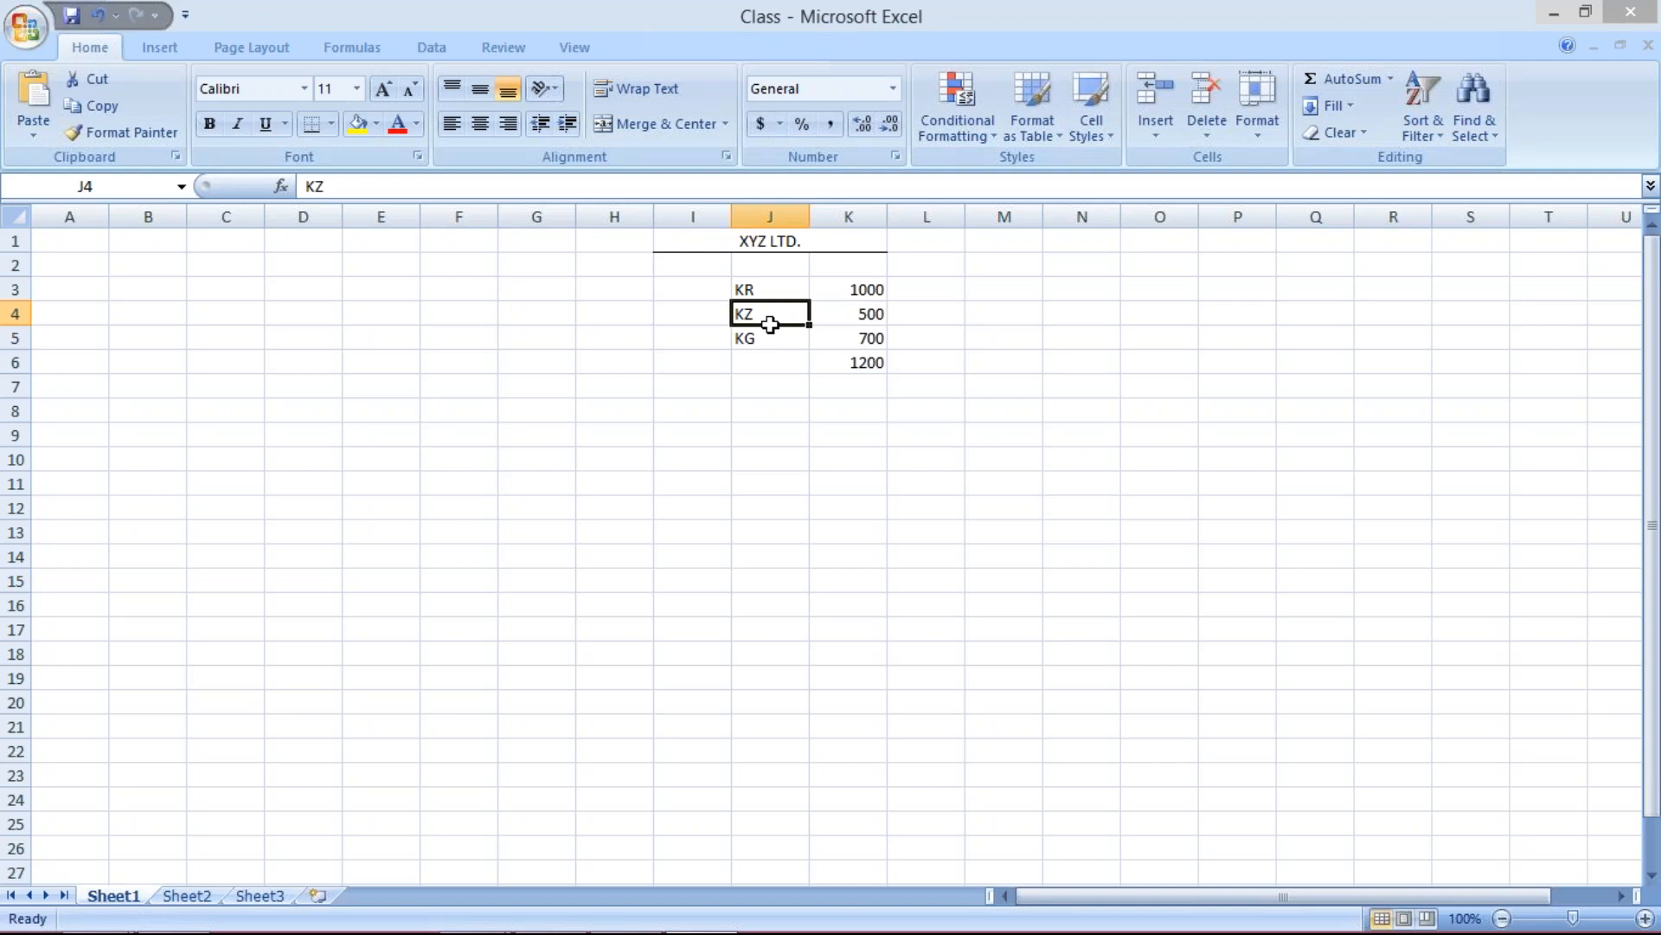
left_click(858, 333)
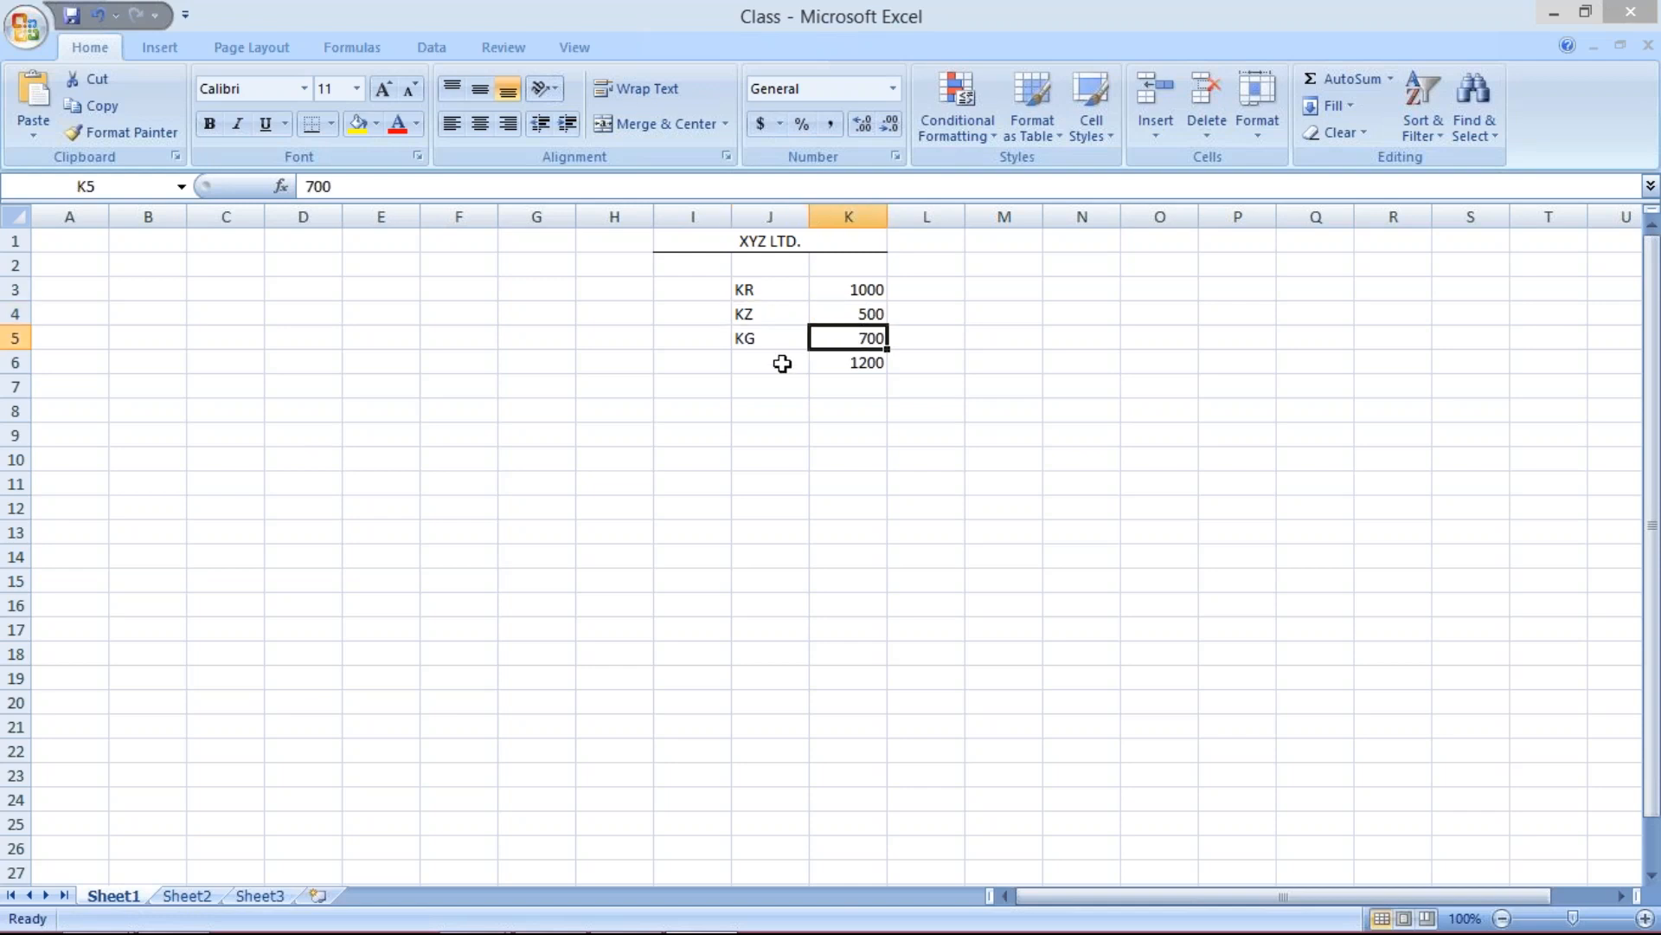
- Enter the document type AB in cell J6 beside the amount 1200
left_click(782, 362)
type("AB")
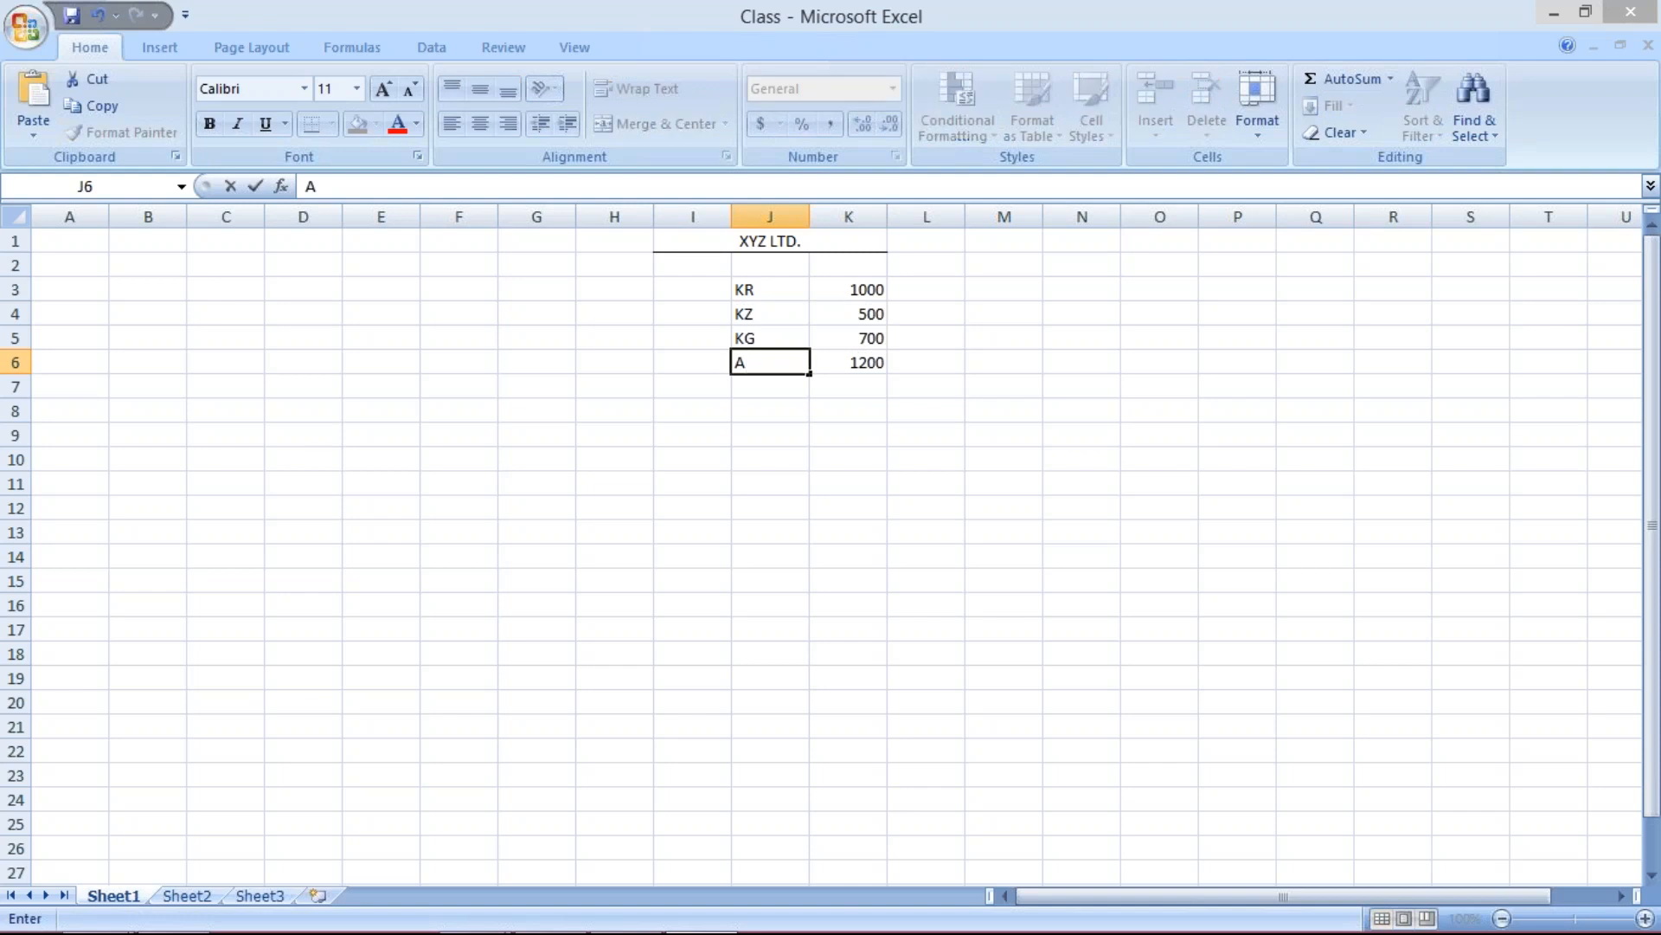
key("Return")
key("Return")
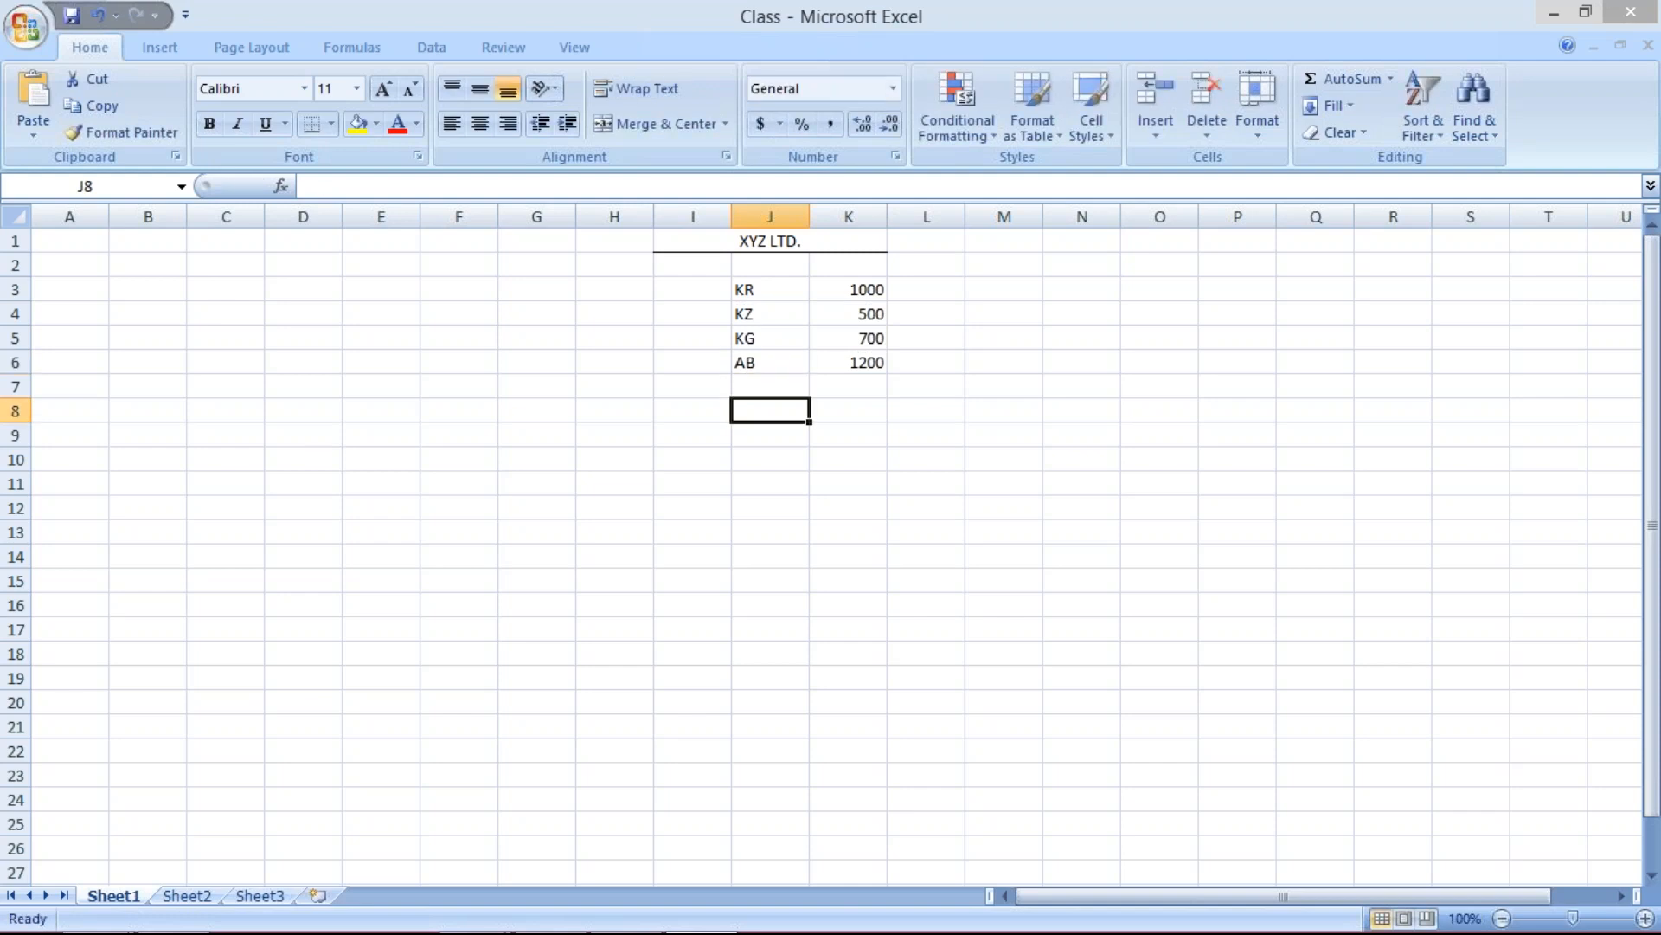
- Clear the document type AB and its amount from cells J6:K6
left_click(870, 364)
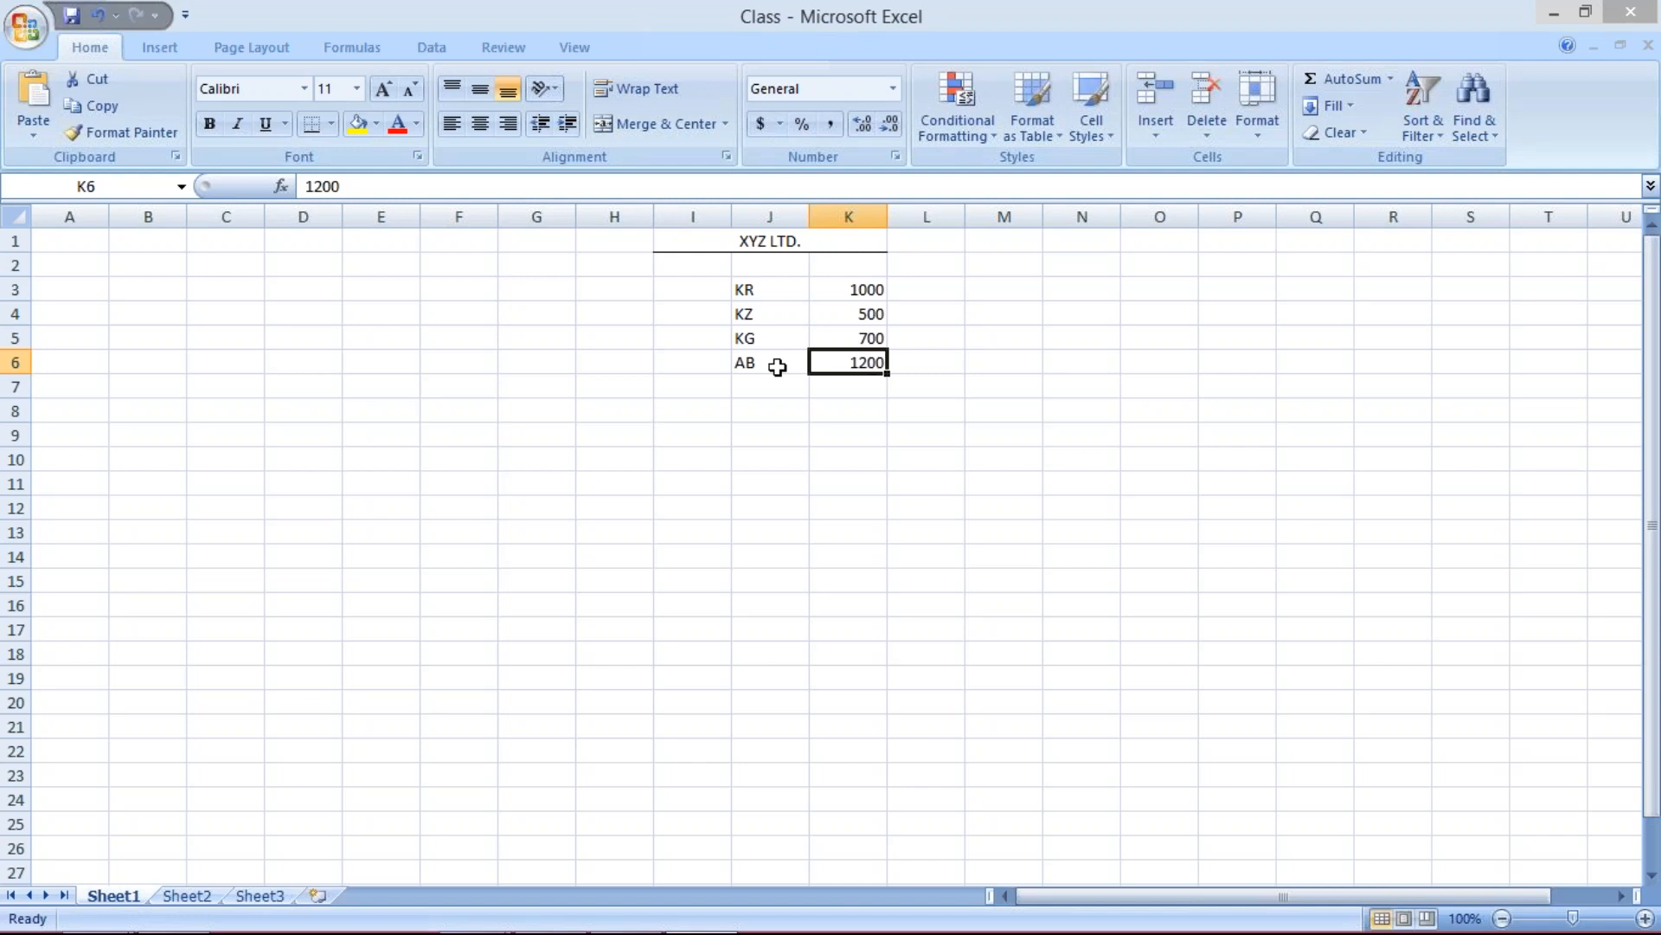
left_click_drag(764, 361, 877, 362)
key("Delete")
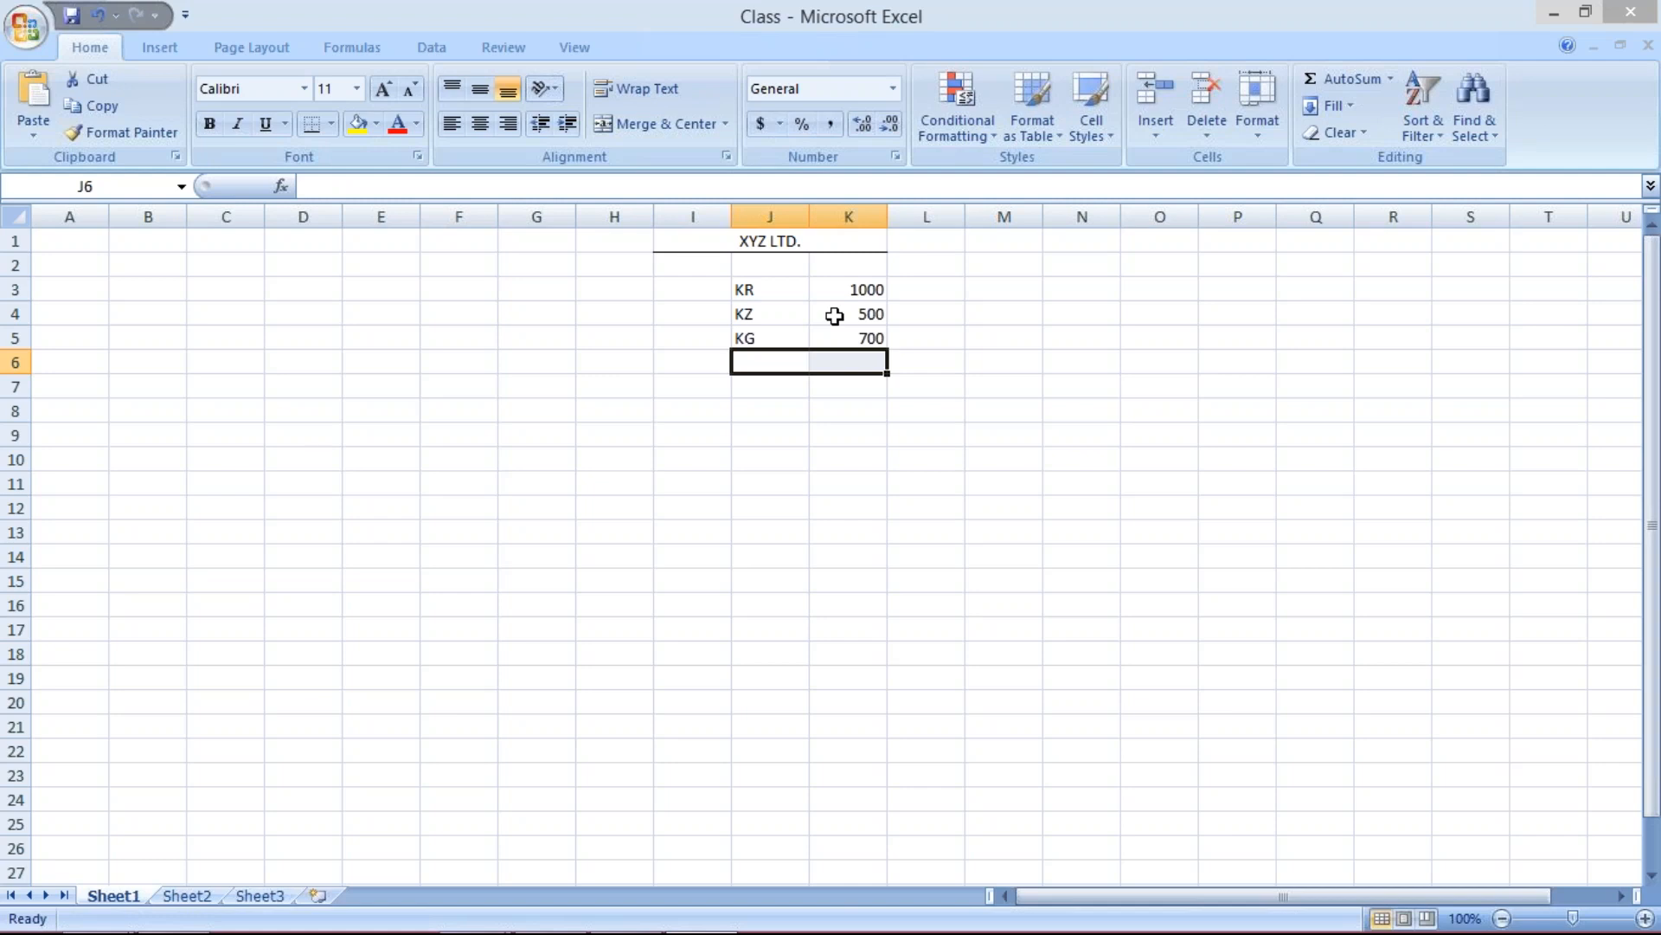
- Switch to SAP and go back from the Company Code Global Data details of TM10
mouse_move(735, 932)
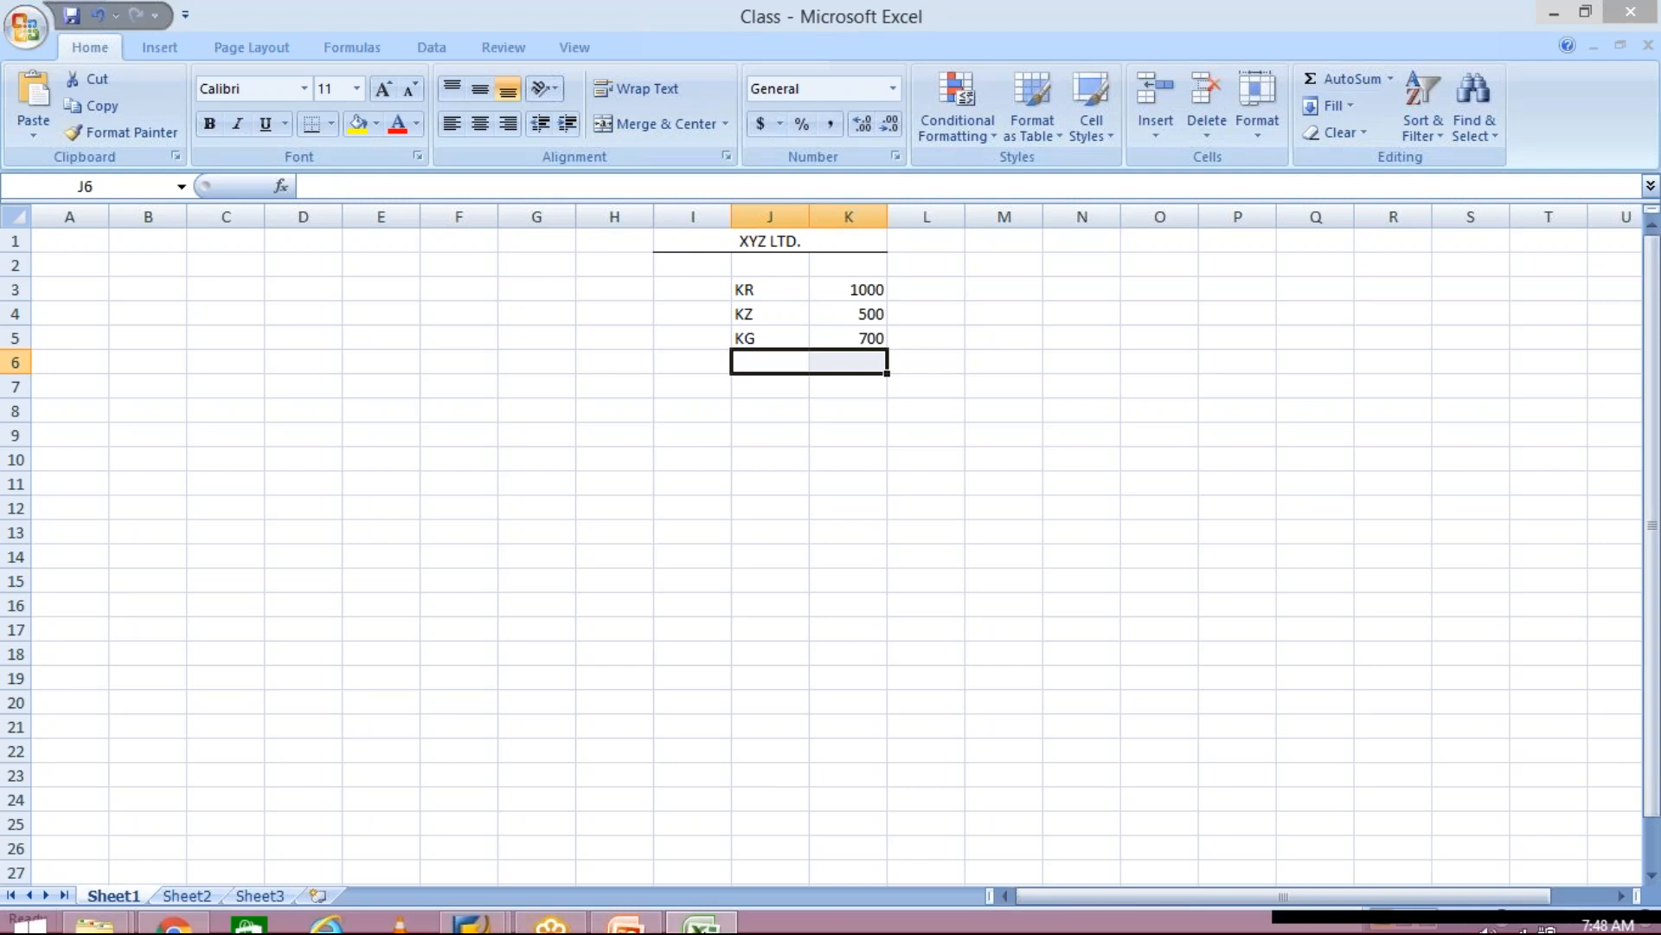
left_click(499, 922)
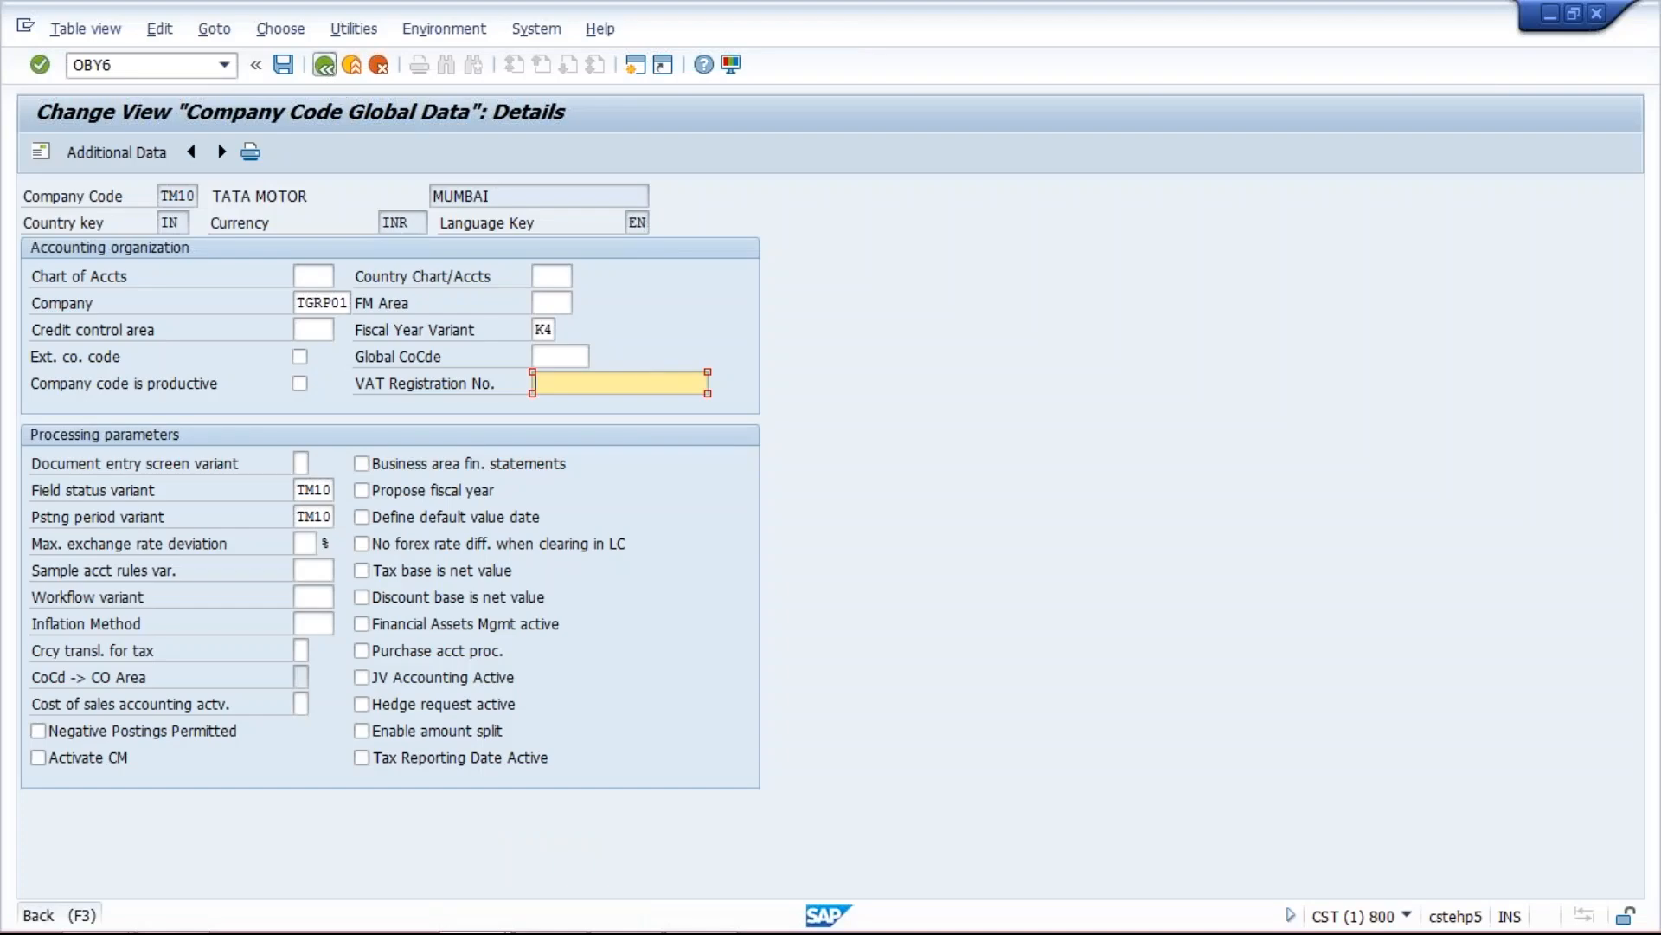
left_click(325, 64)
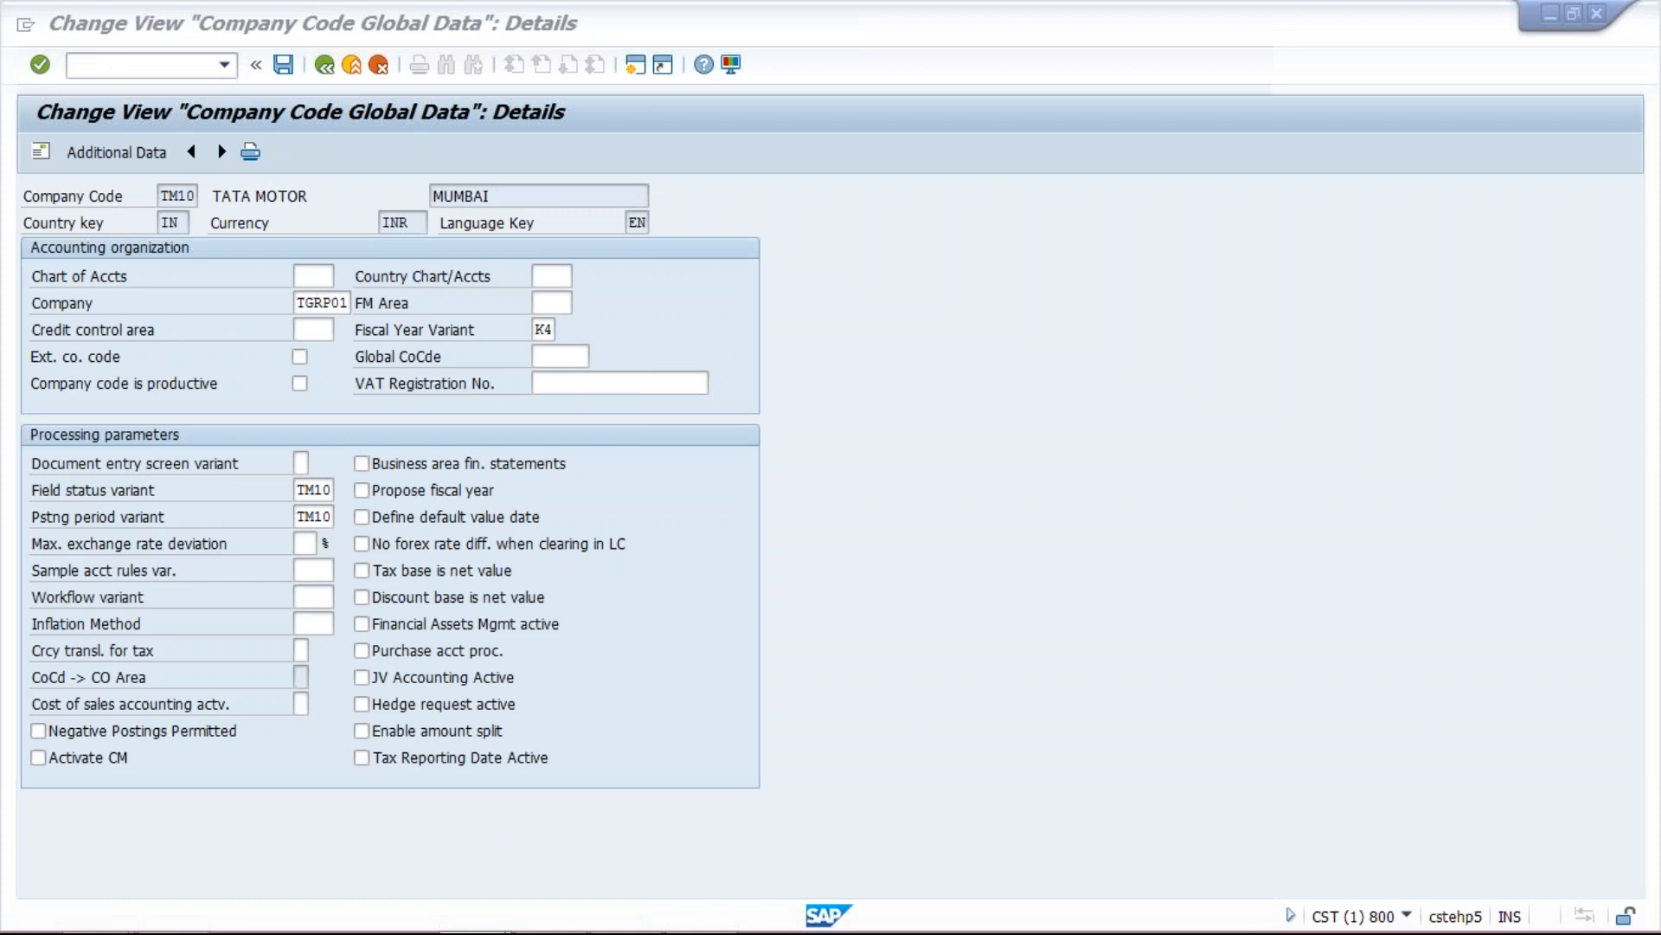
left_click(1010, 596)
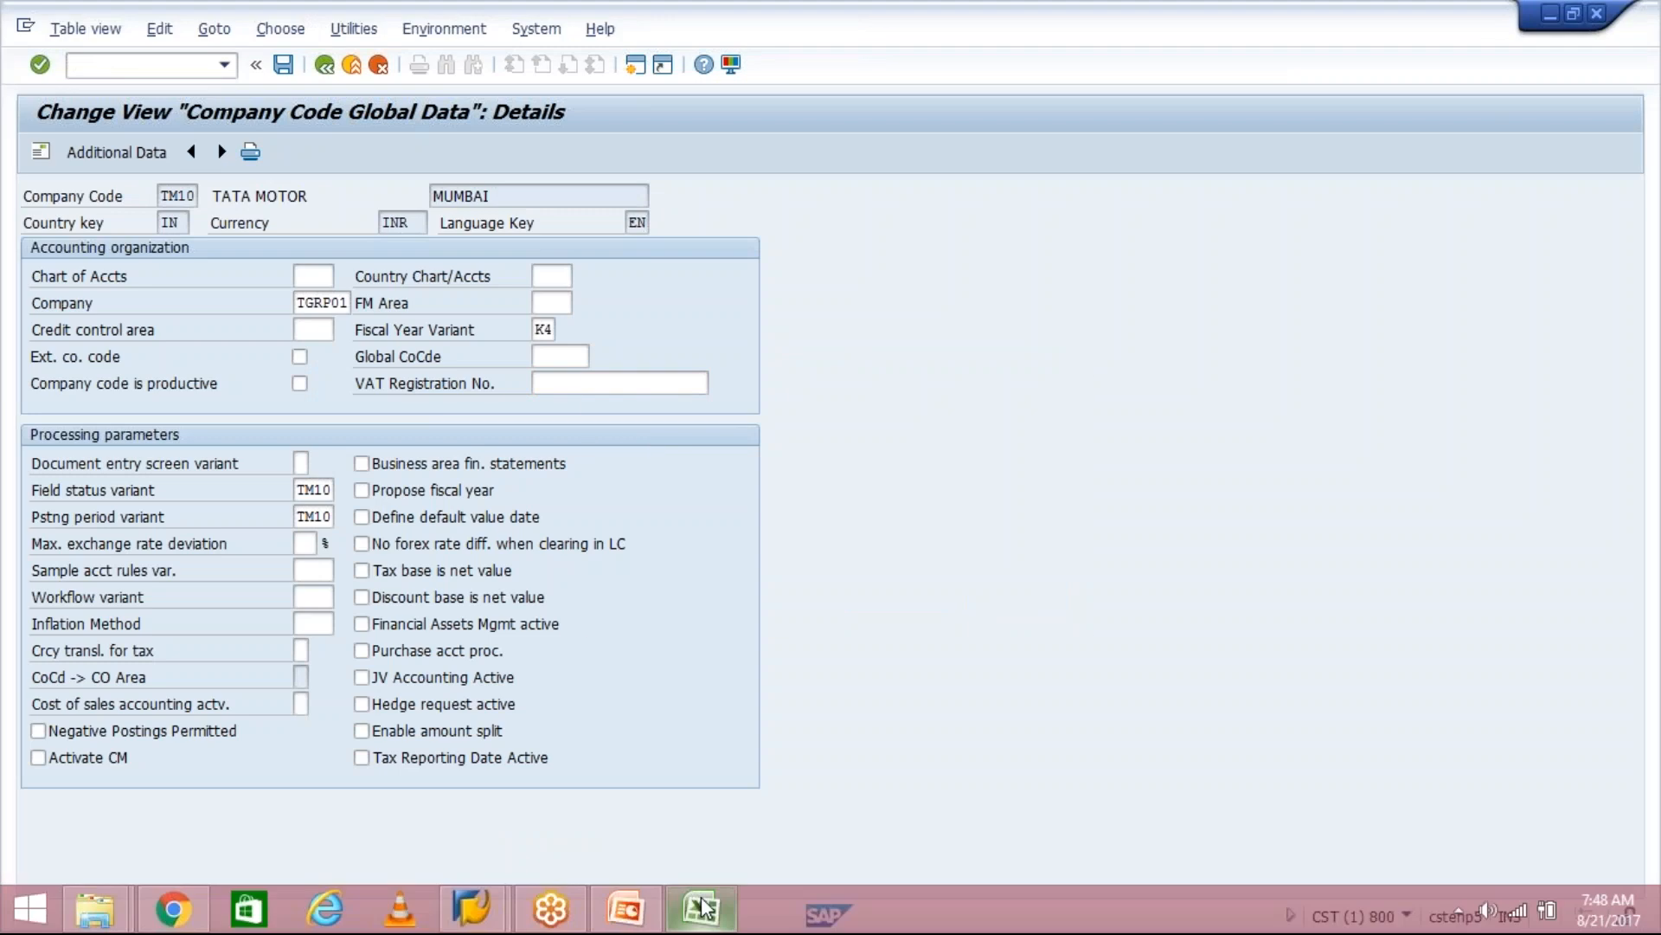
- Switch to the 4_Basic Setting presentation in PowerPoint and read the Document Type slide
left_click(702, 908)
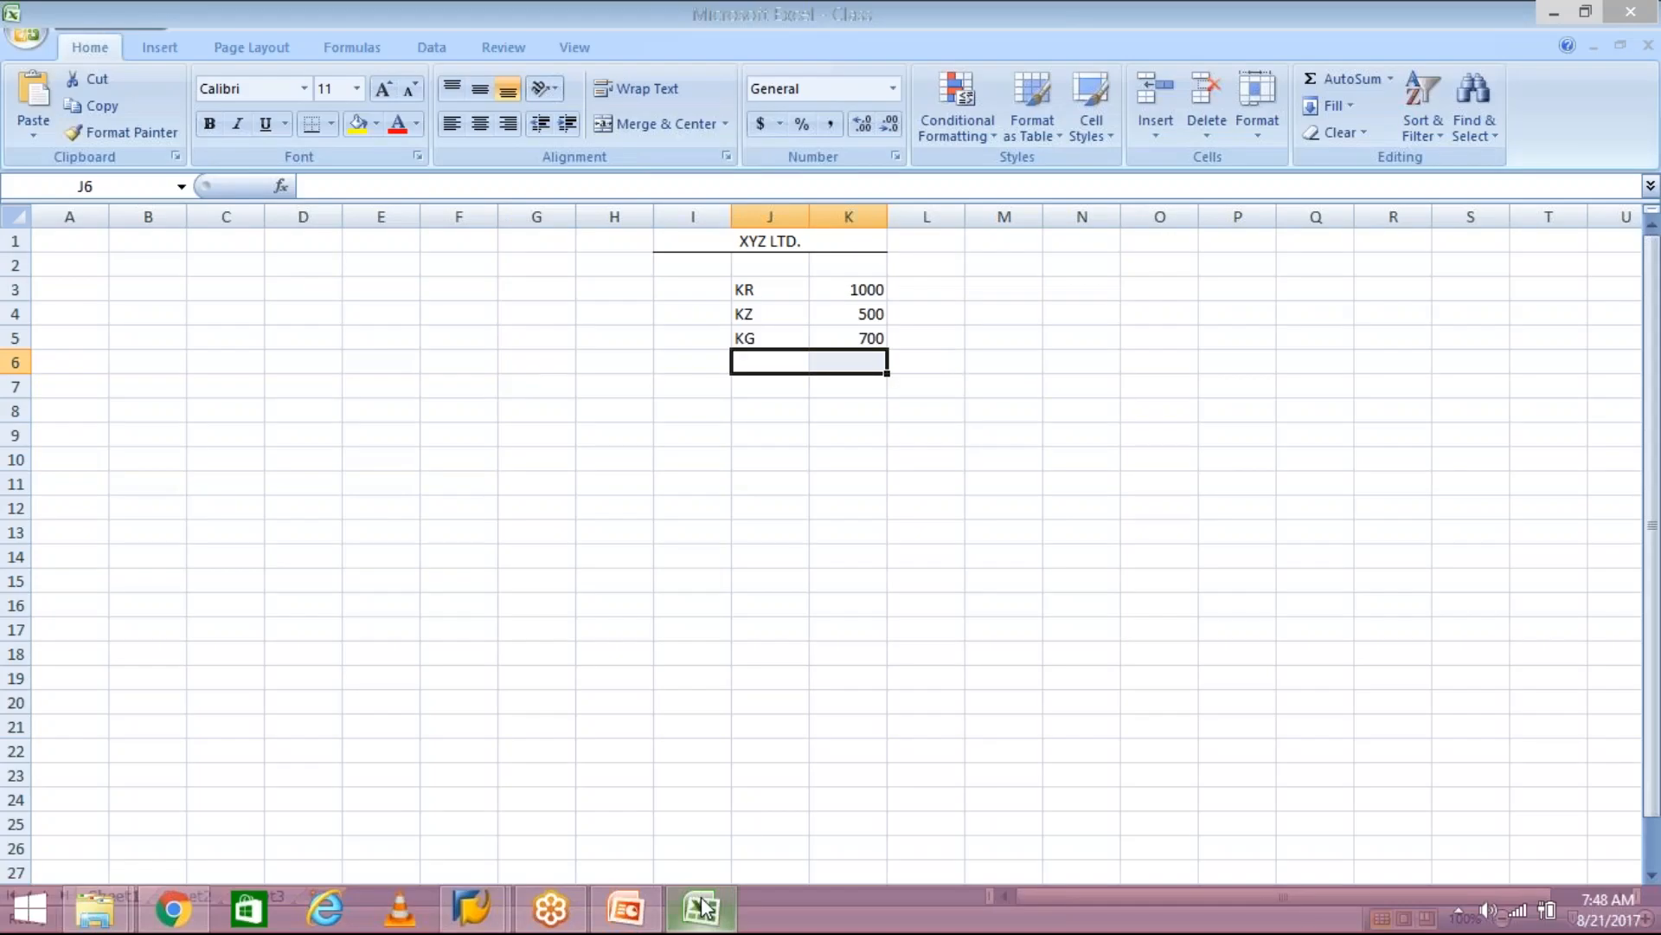
mouse_move(610, 924)
left_click(616, 916)
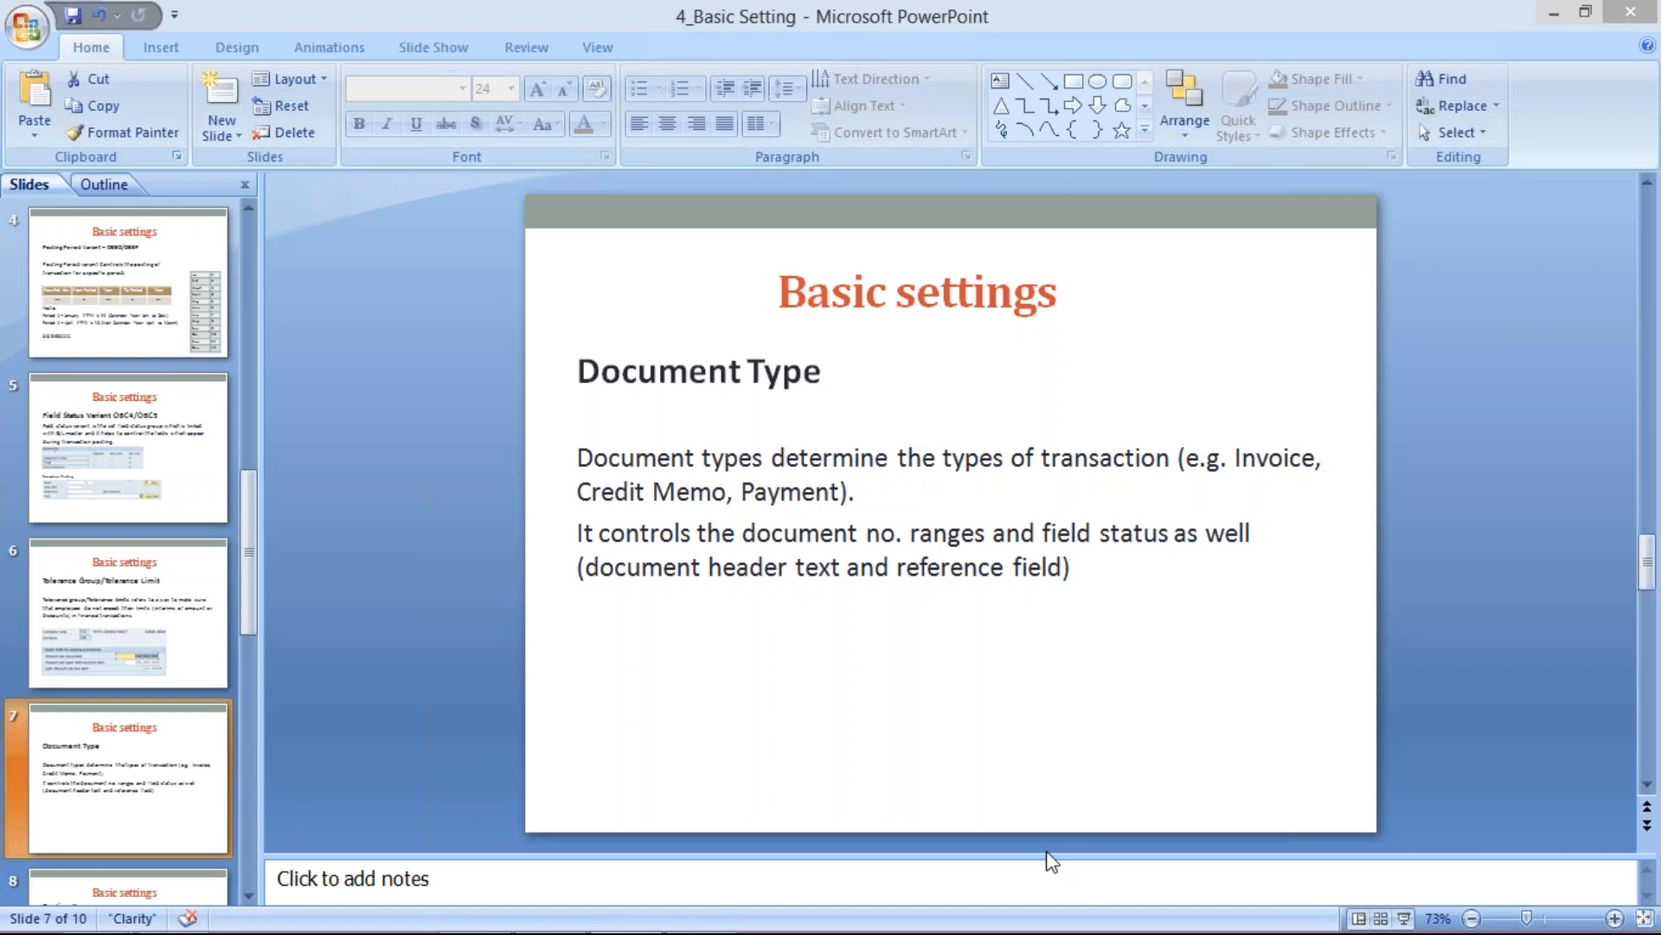
left_click(703, 915)
left_click(872, 408)
left_click(749, 440)
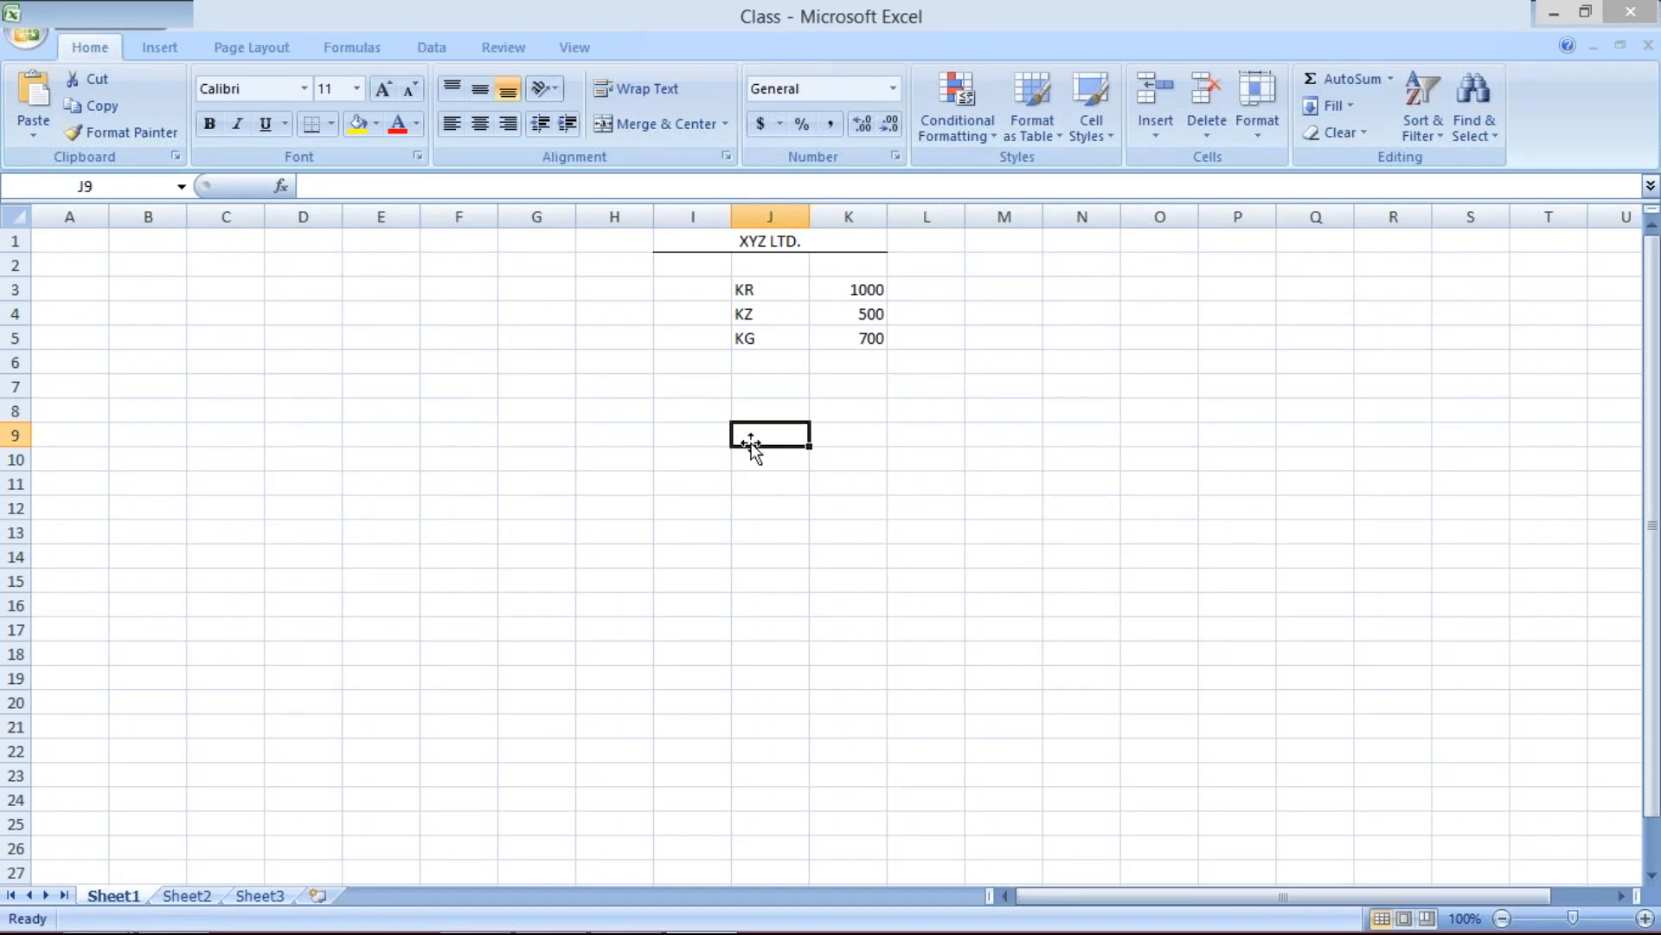
key("Right")
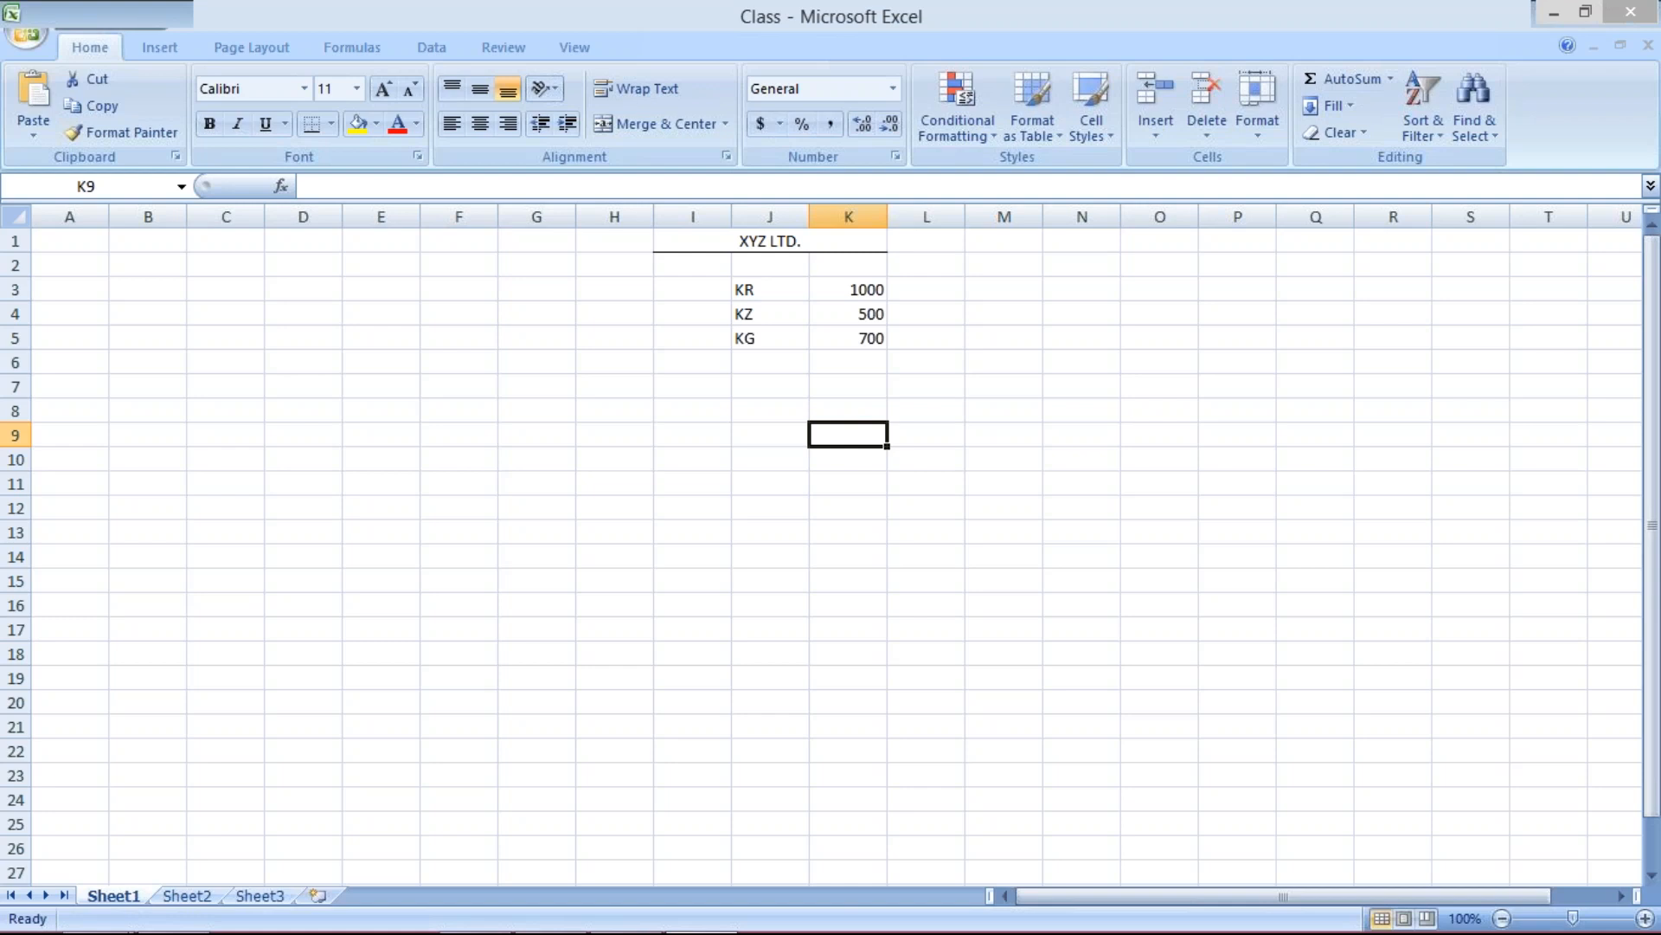
left_click(688, 437)
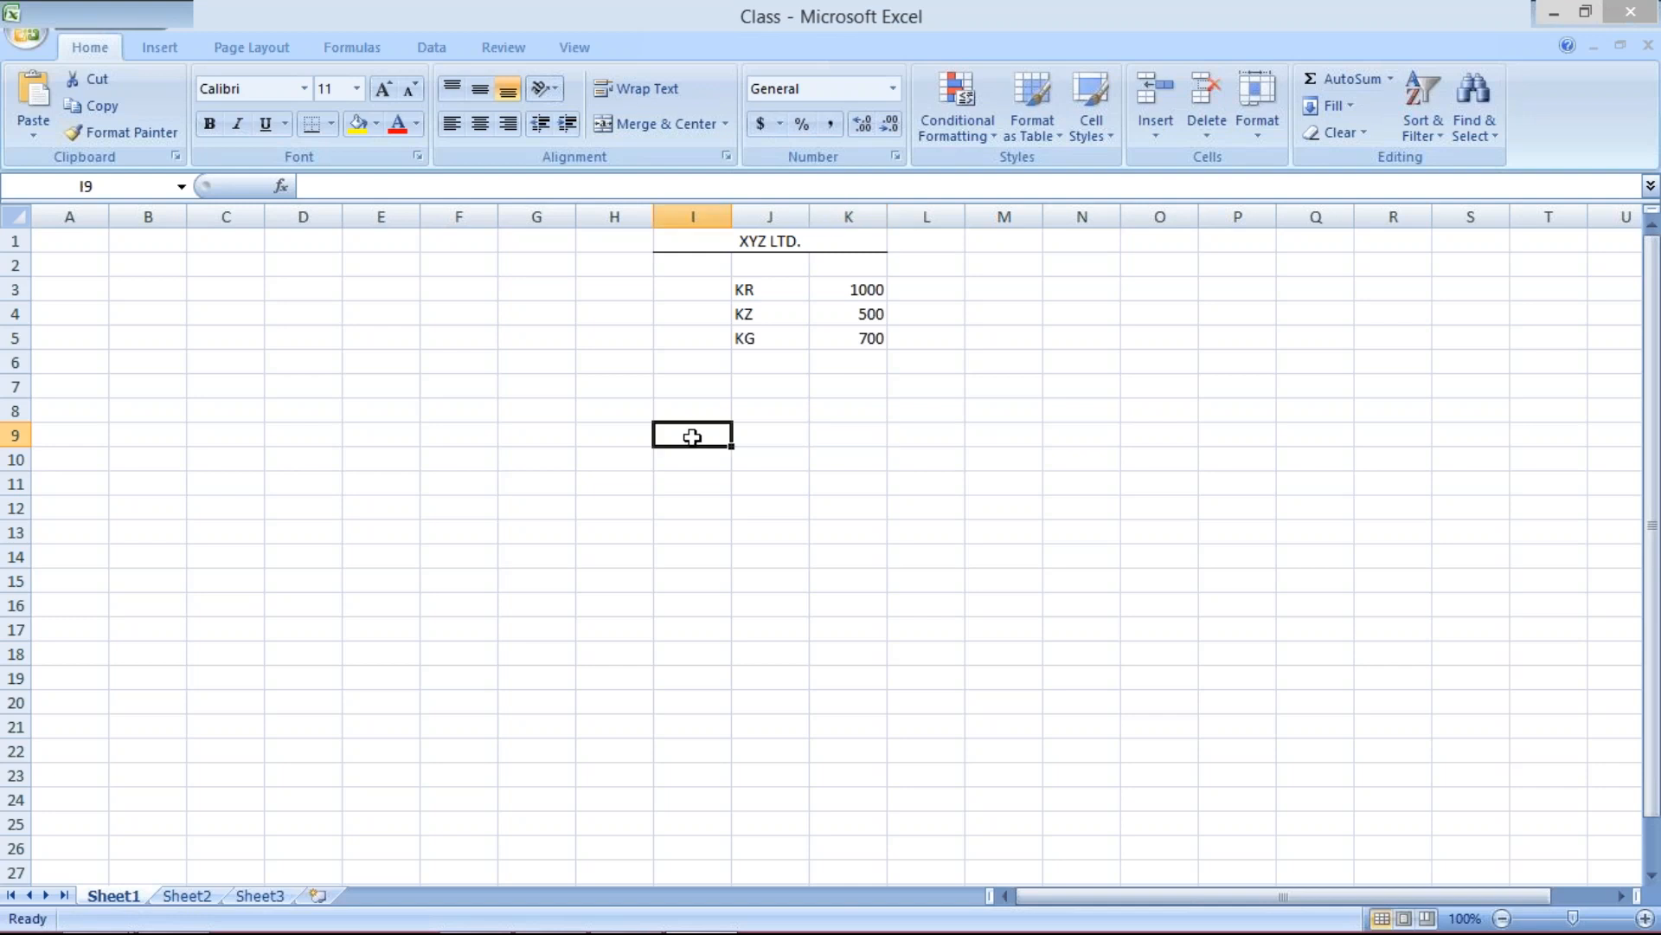
left_click(773, 443)
left_click(697, 438)
left_click(688, 403)
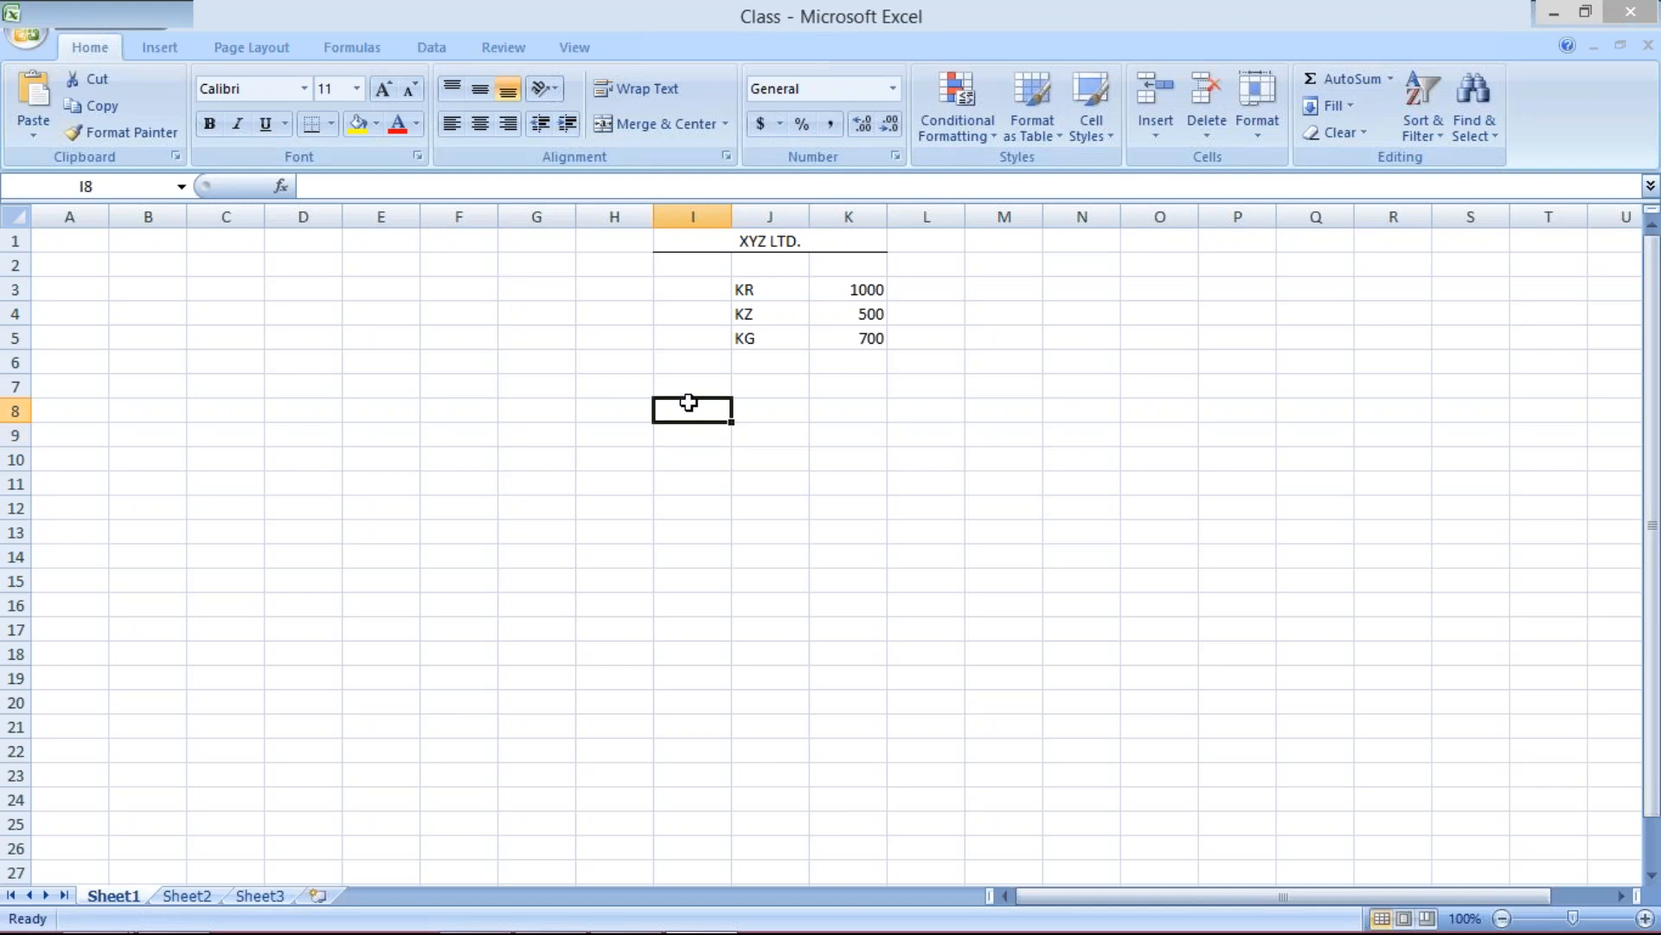
left_click(688, 452)
left_click(688, 417)
key("Down")
left_click(692, 411)
left_click(771, 407)
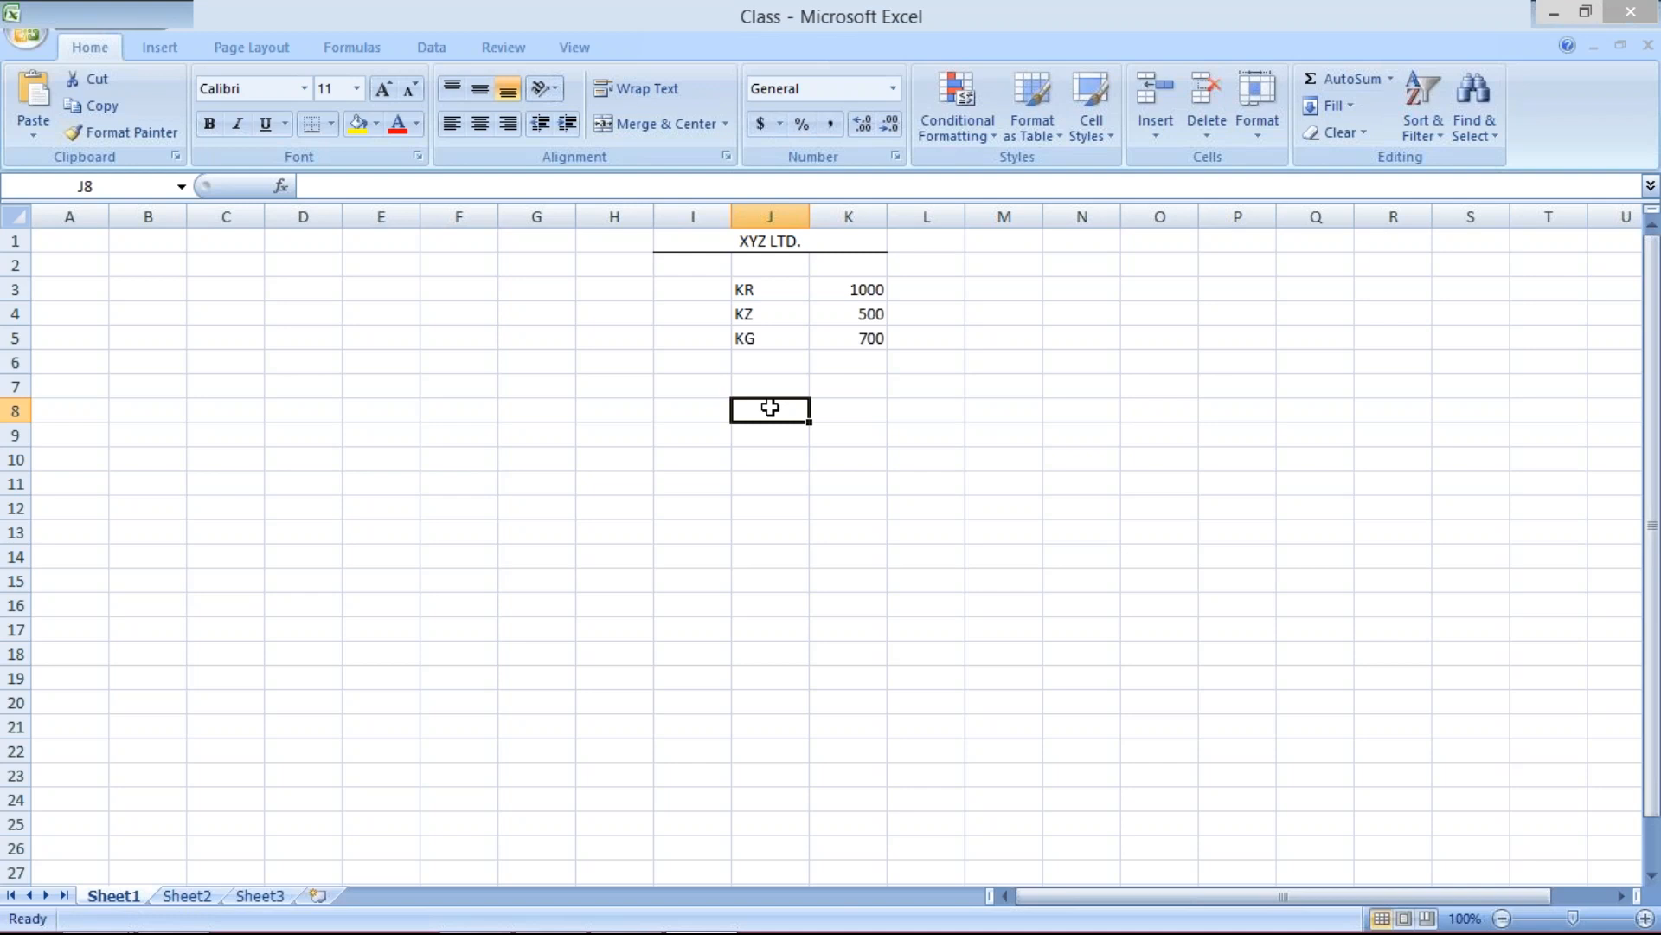
left_click(758, 381)
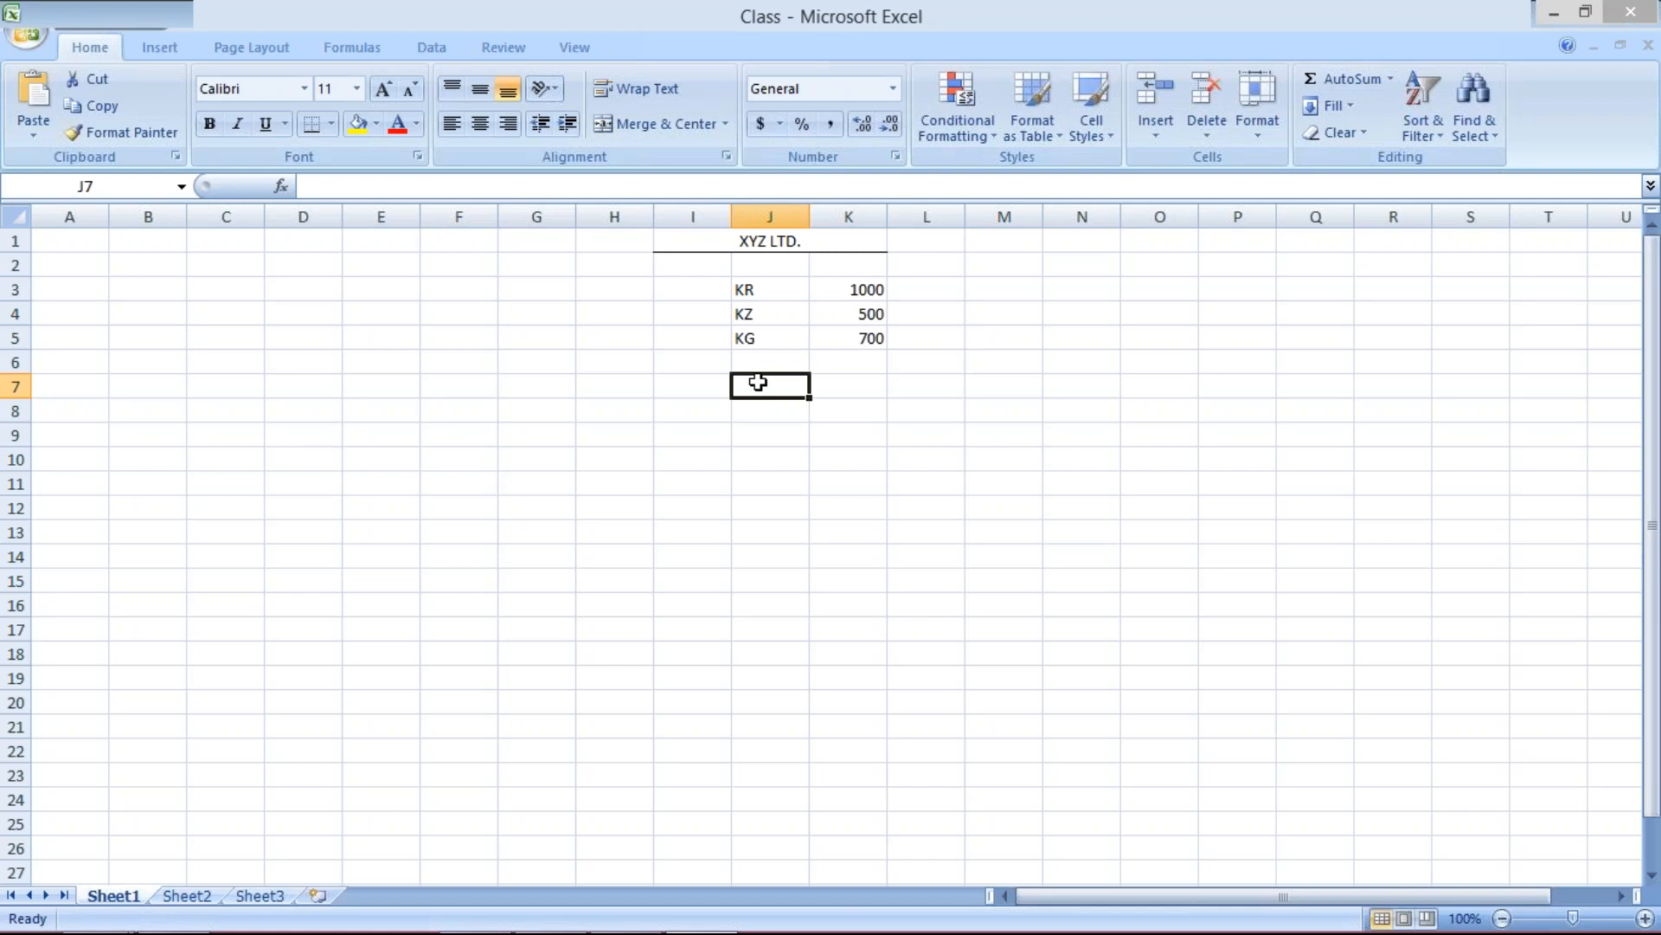
left_click(760, 435)
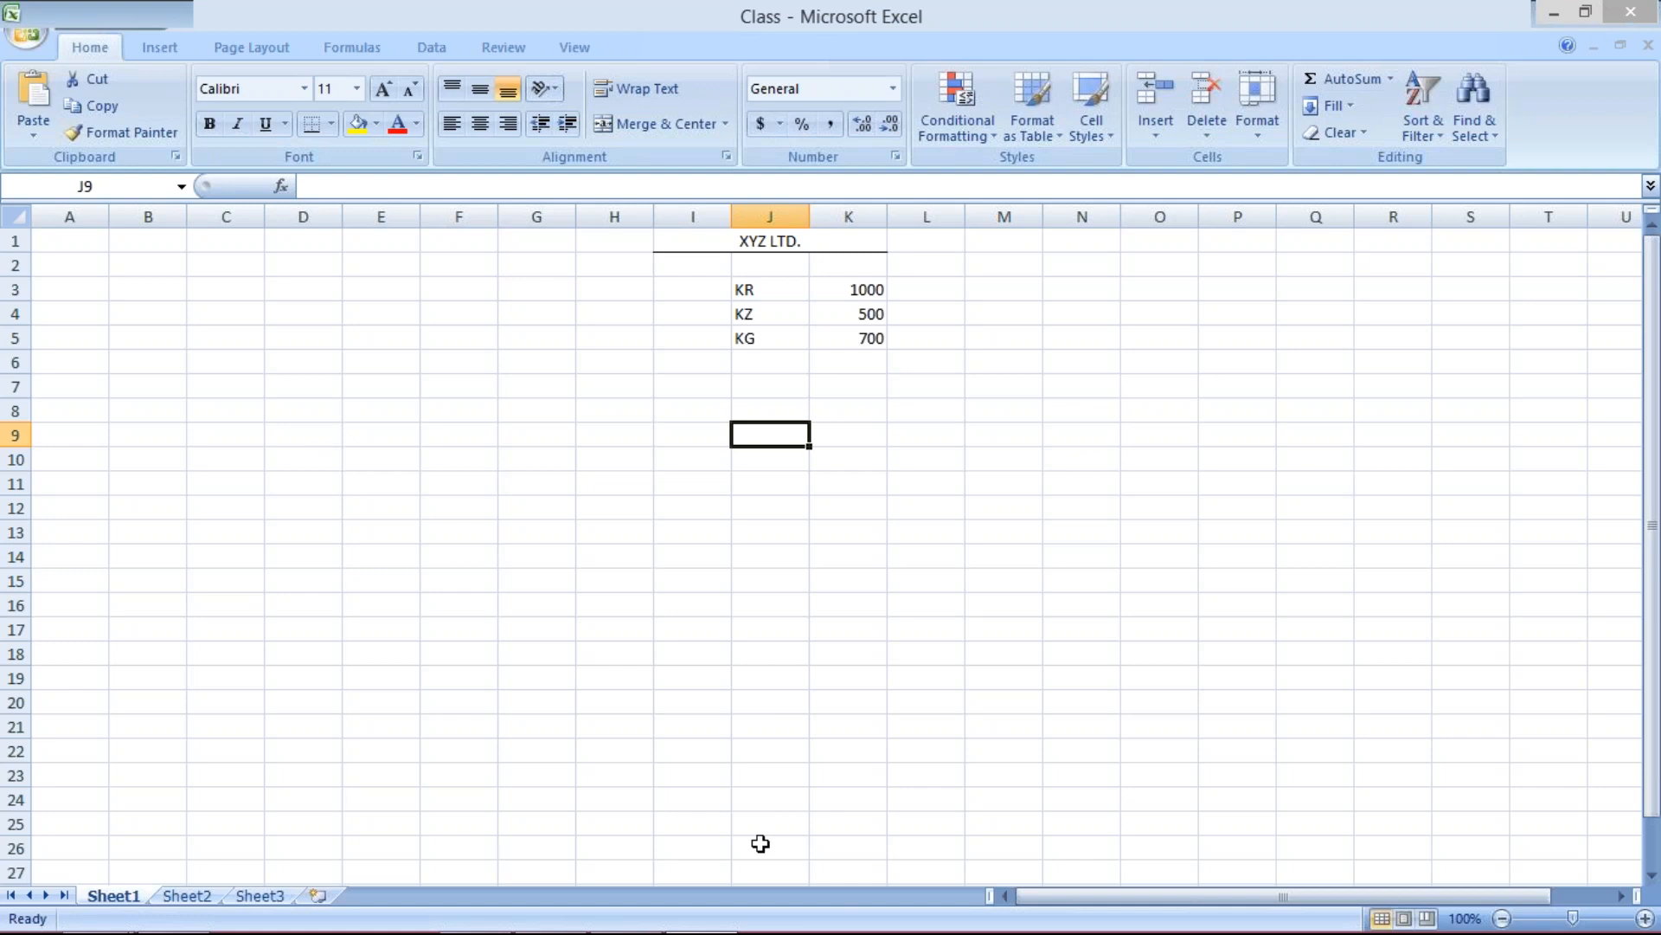
- Switch to SAP Easy Access and run transaction FBN1 for the accounting document number ranges
mouse_move(616, 931)
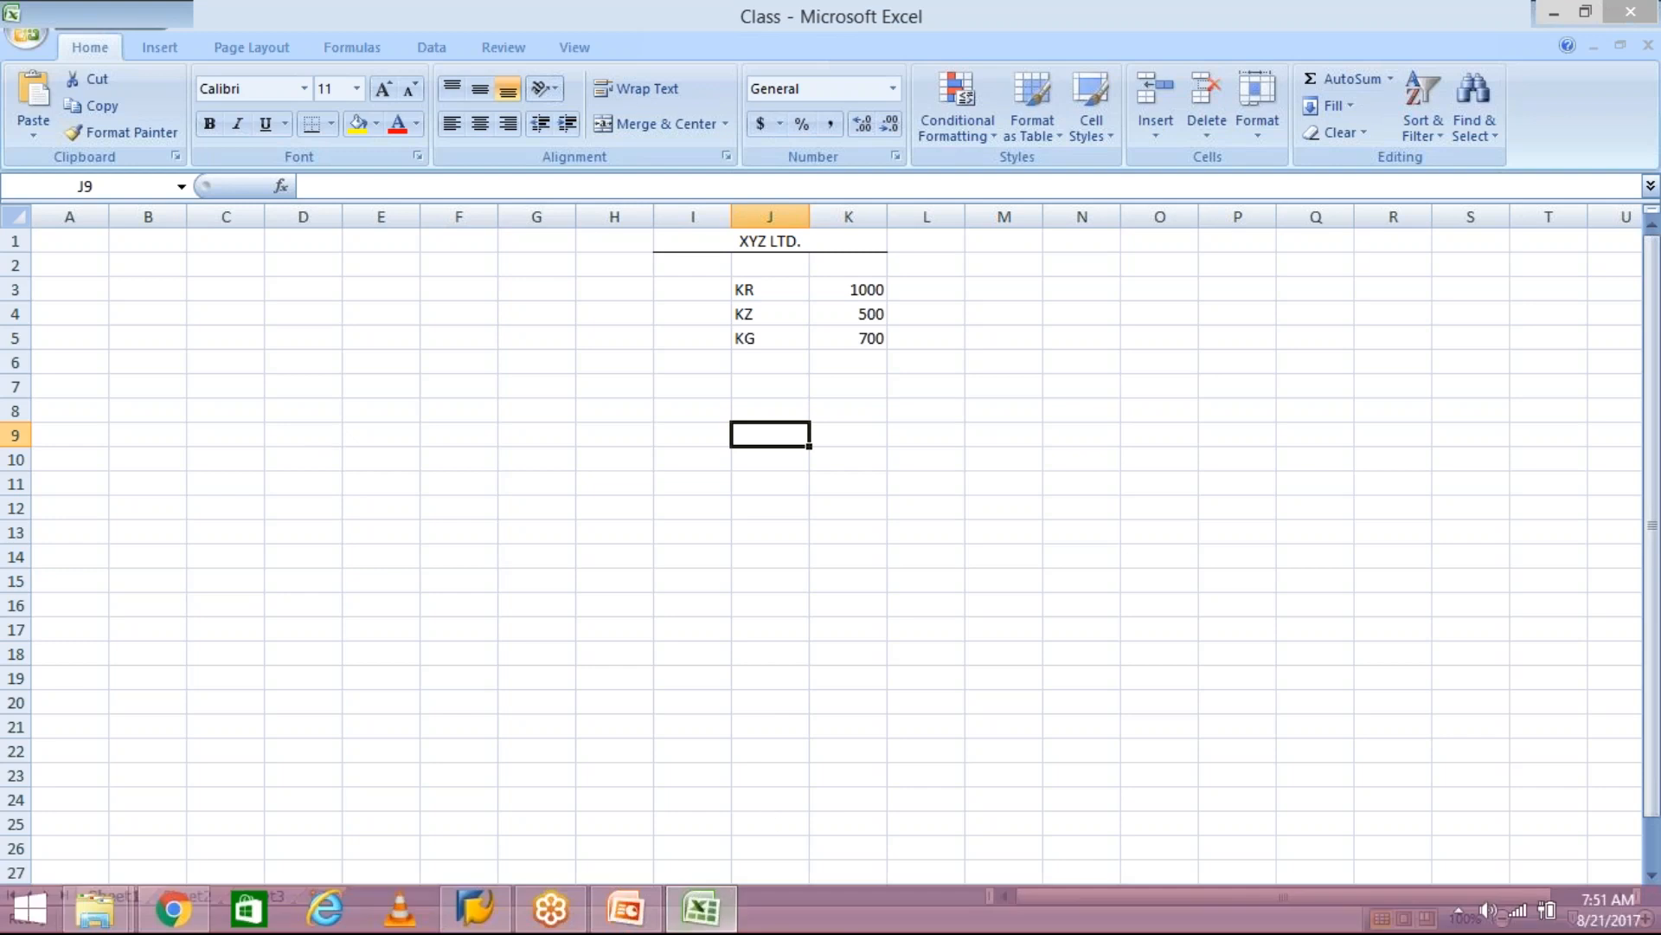
left_click(472, 924)
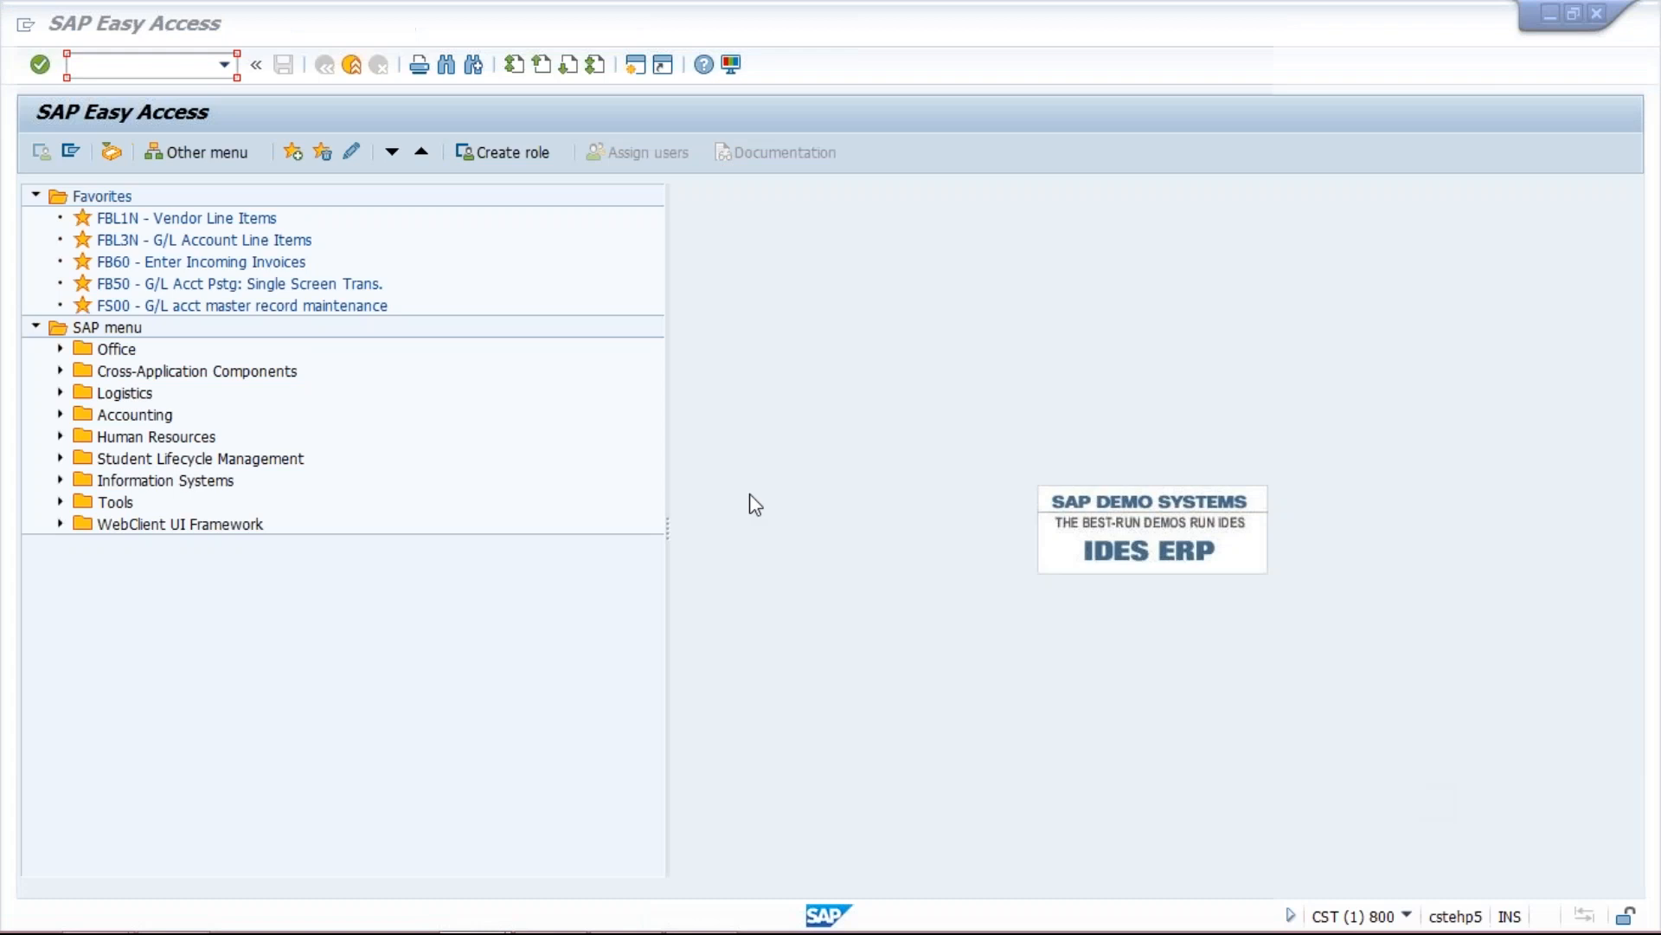
left_click(755, 505)
left_click(160, 66)
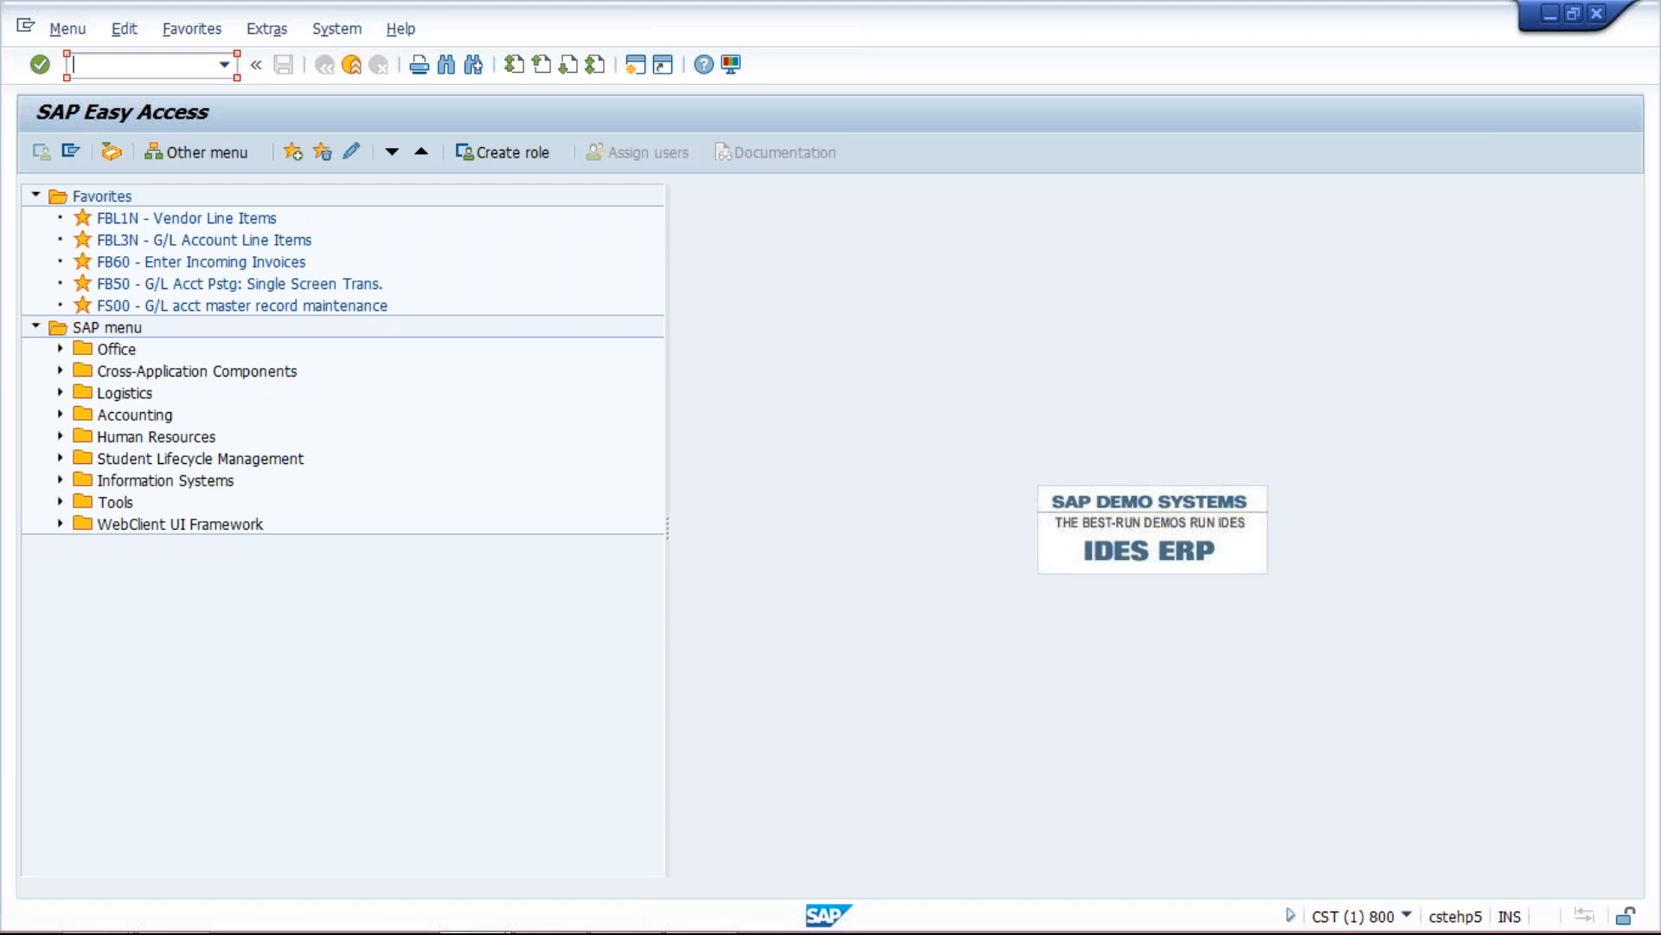
type("fbn1")
key("Return")
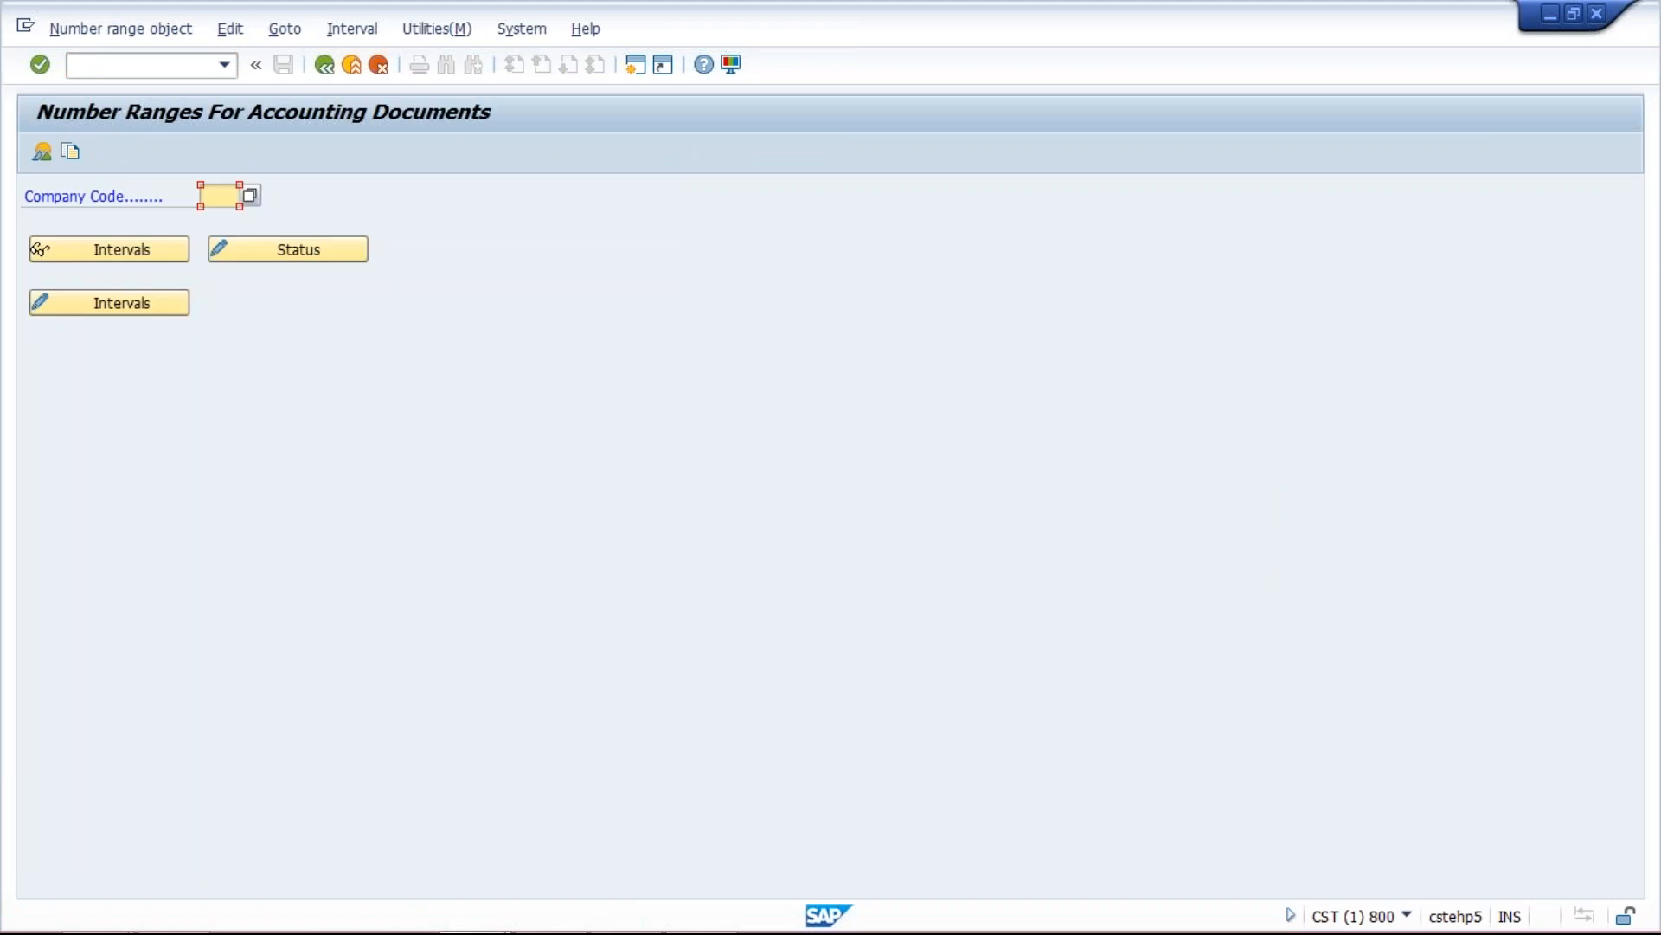
- Open the number range intervals of company code TM01 for changing
type("TM01")
left_click(135, 310)
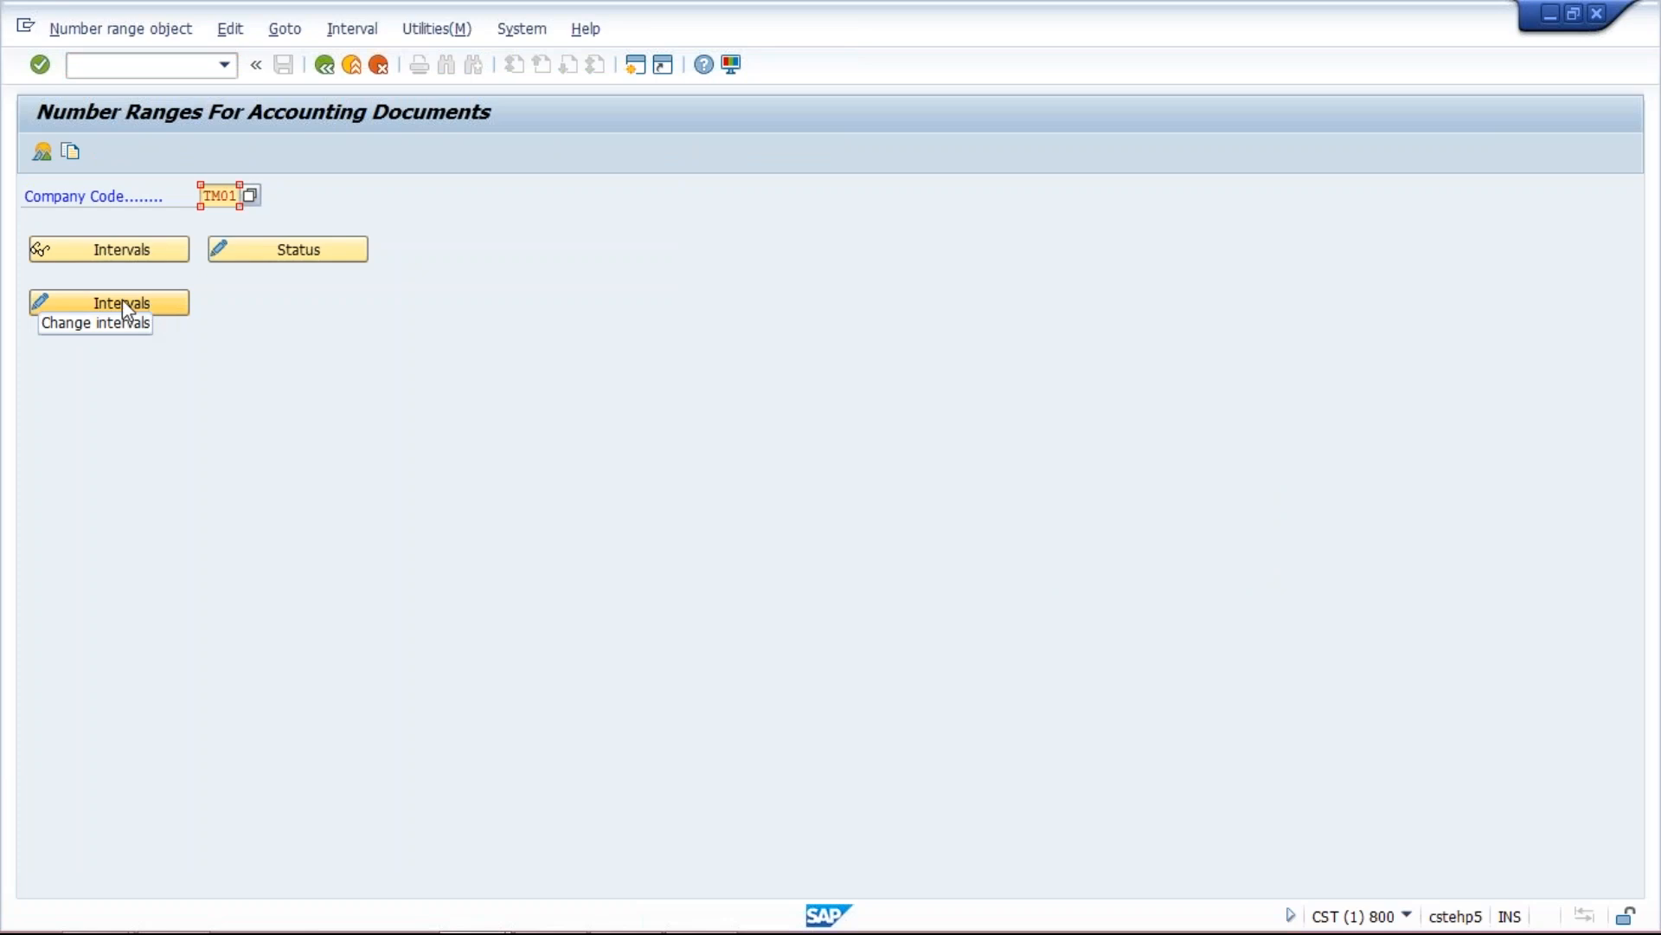
left_click(122, 302)
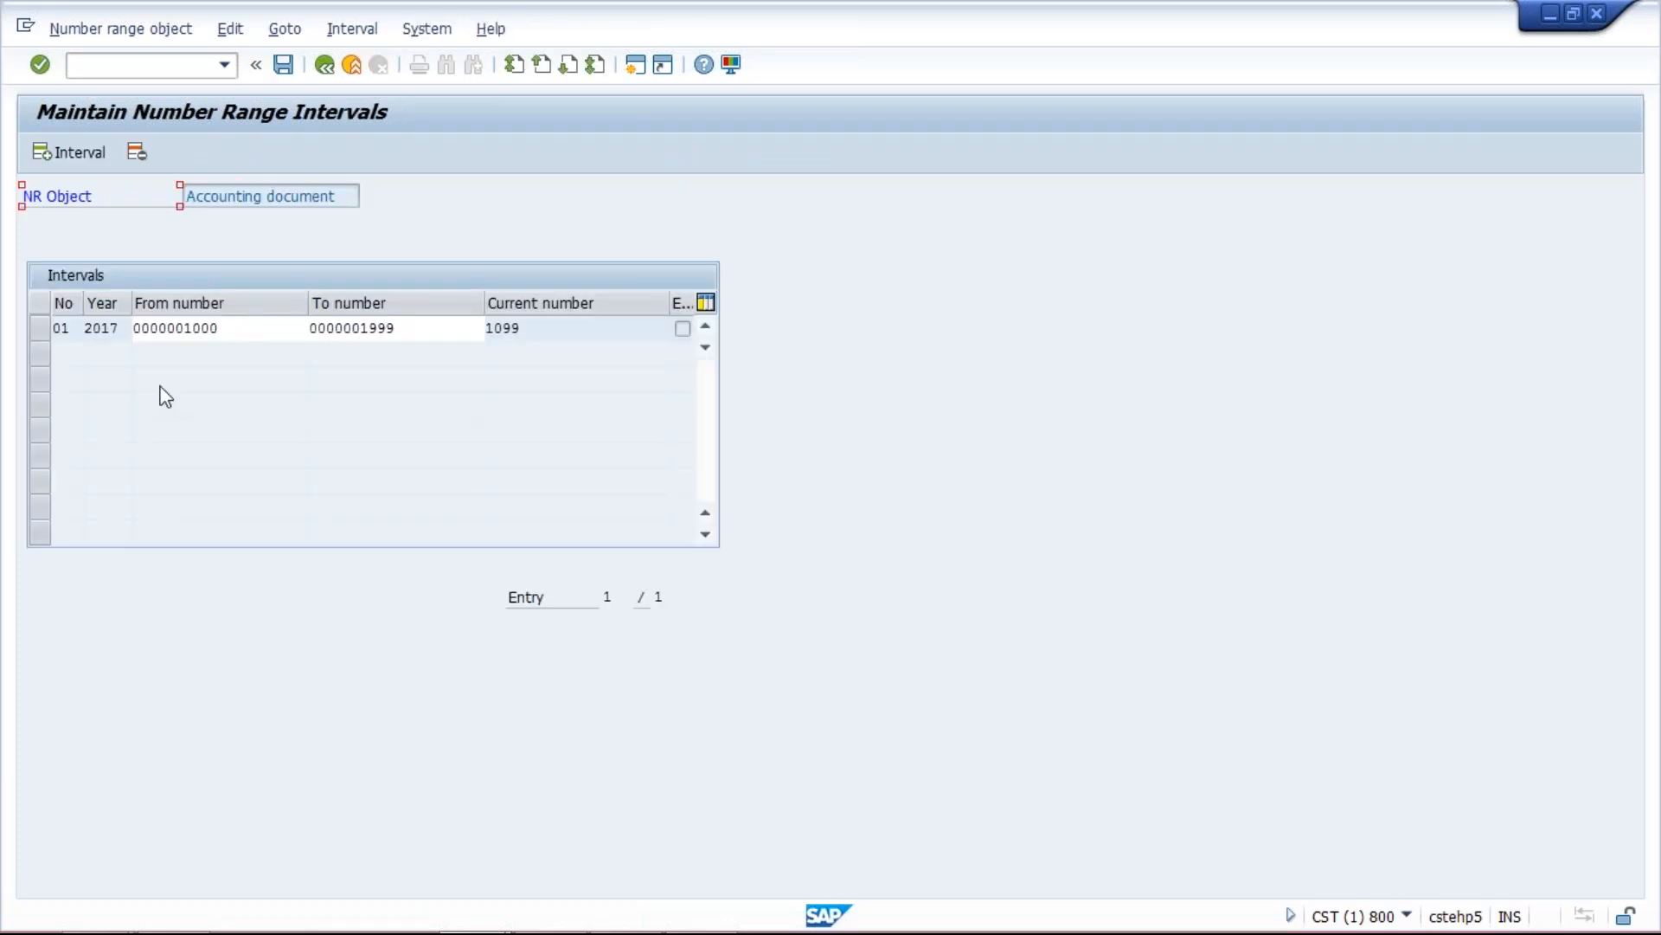
- Restart transaction FBN1 with /Nfbn1 and set the company code to TM10
left_click(224, 65)
left_click(210, 90)
type("/Nfbn1")
key("Return")
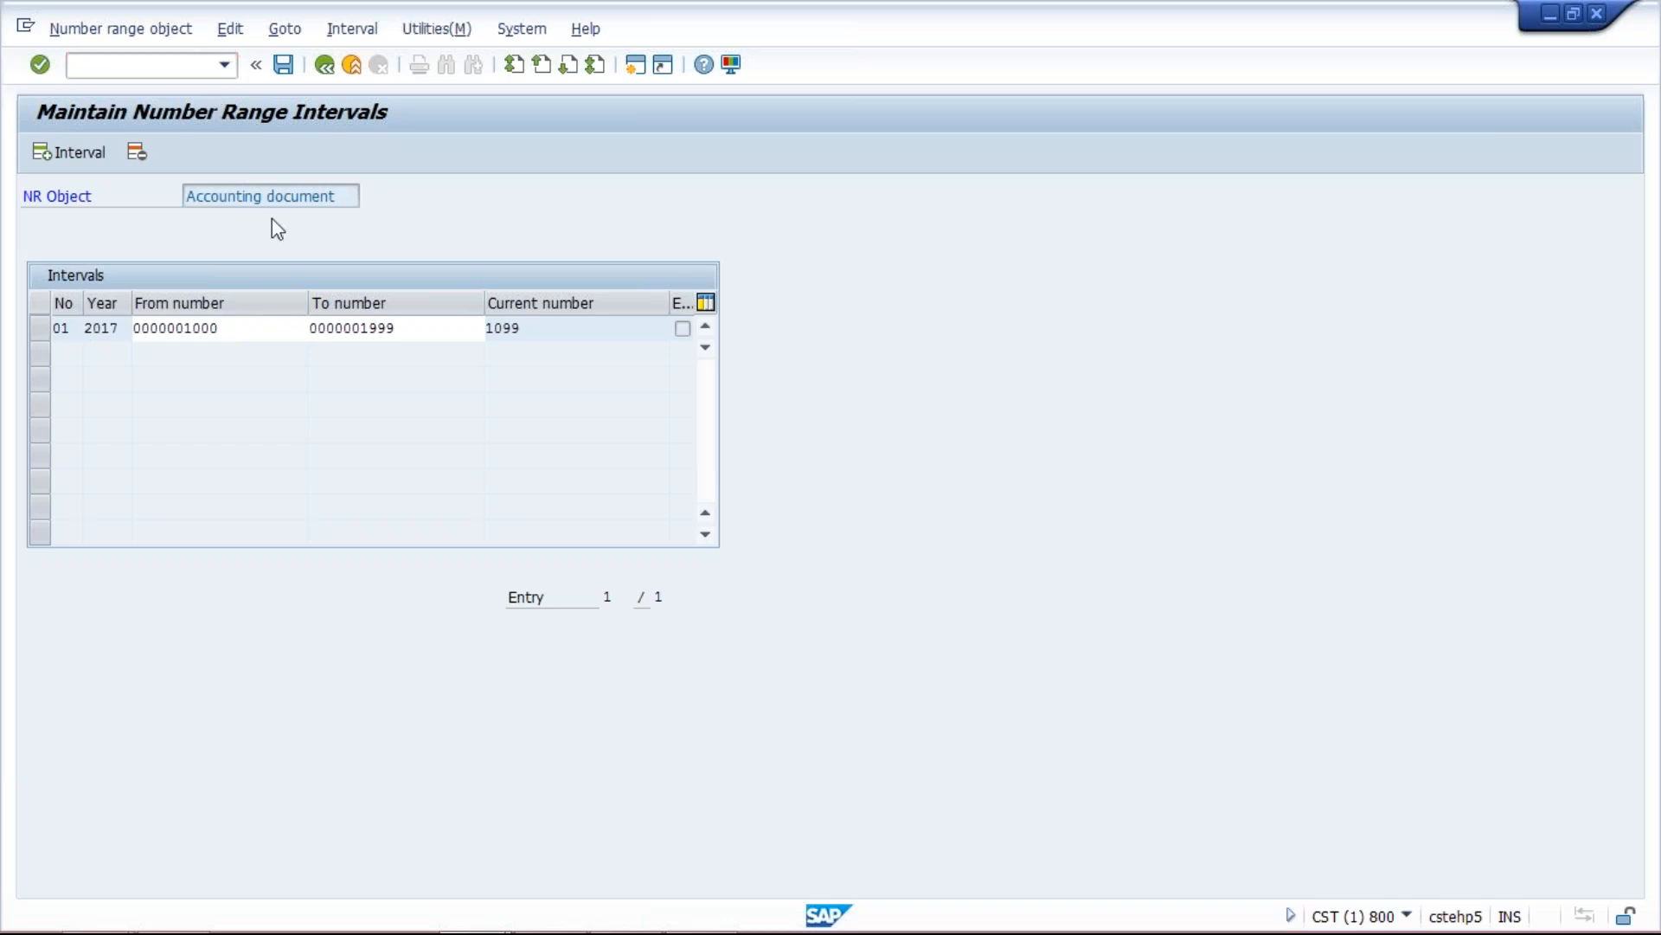
type("TM1")
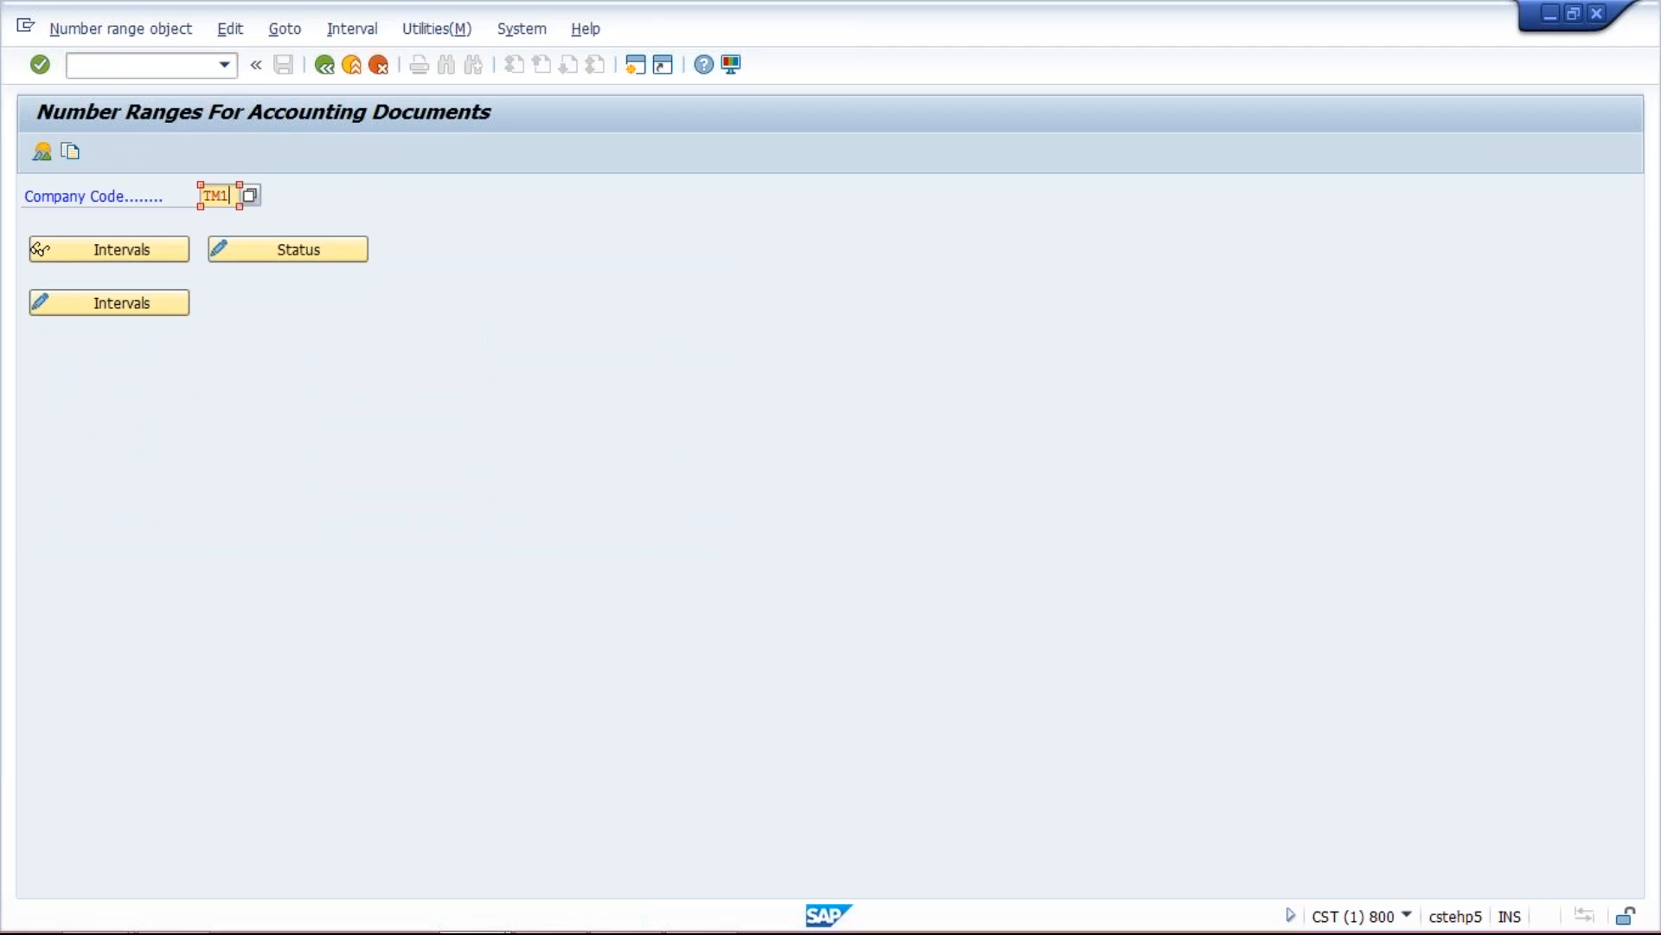
type("0")
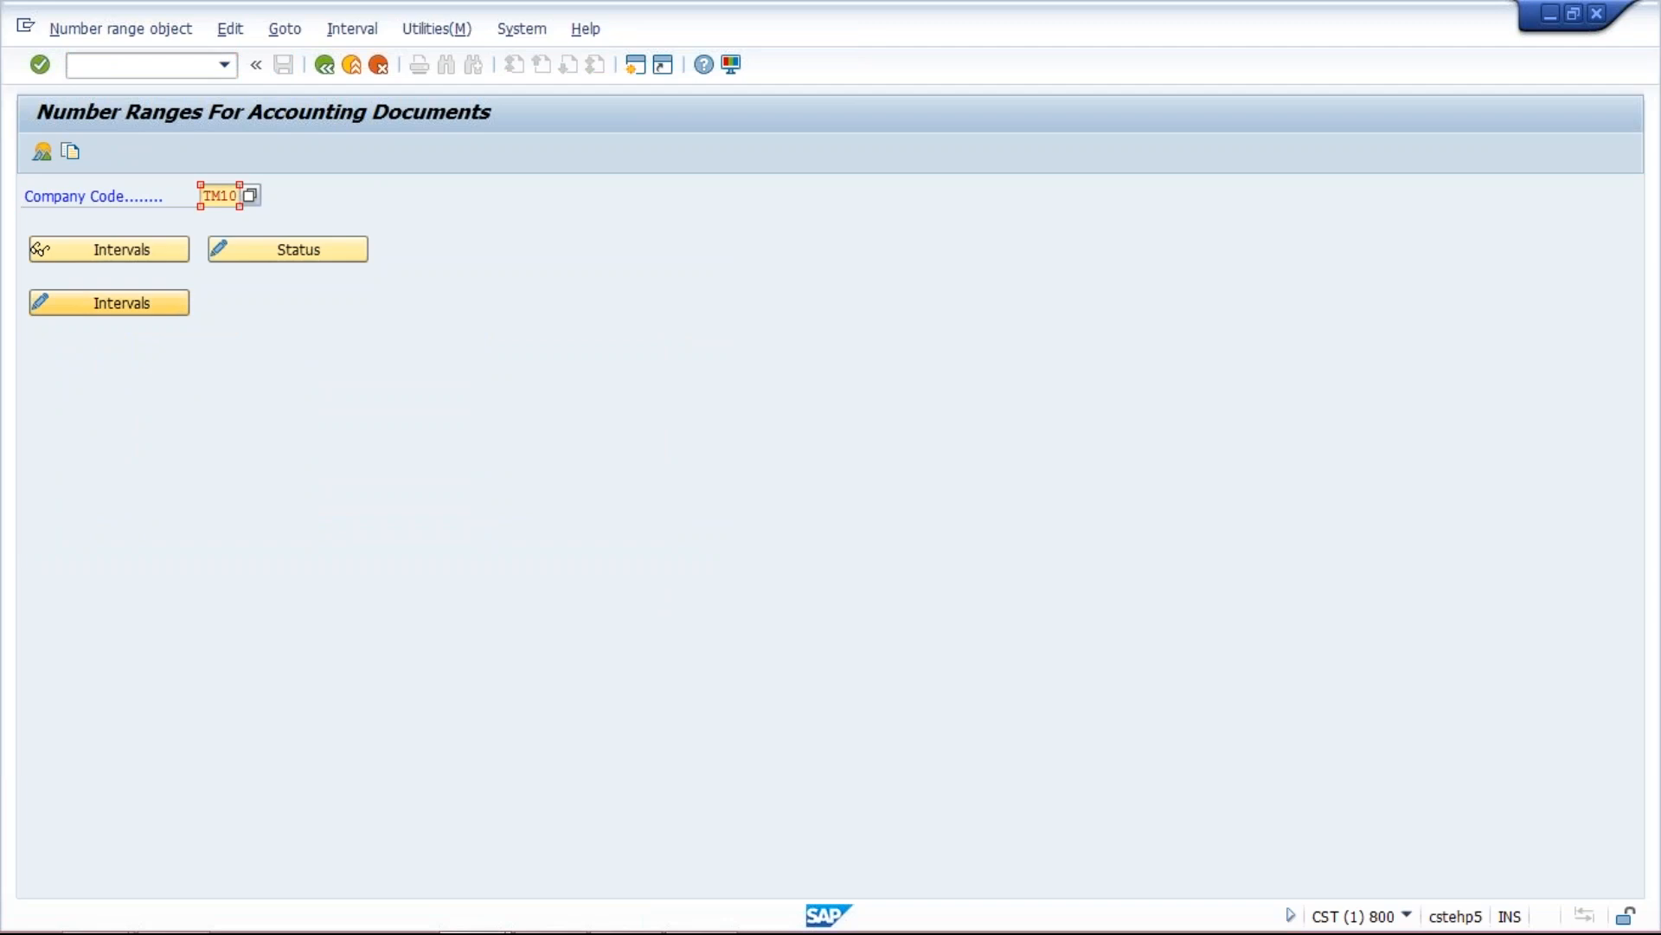
- Open company code TM10's number range intervals for changing and start a new interval with number 01 and year 2017
left_click(109, 303)
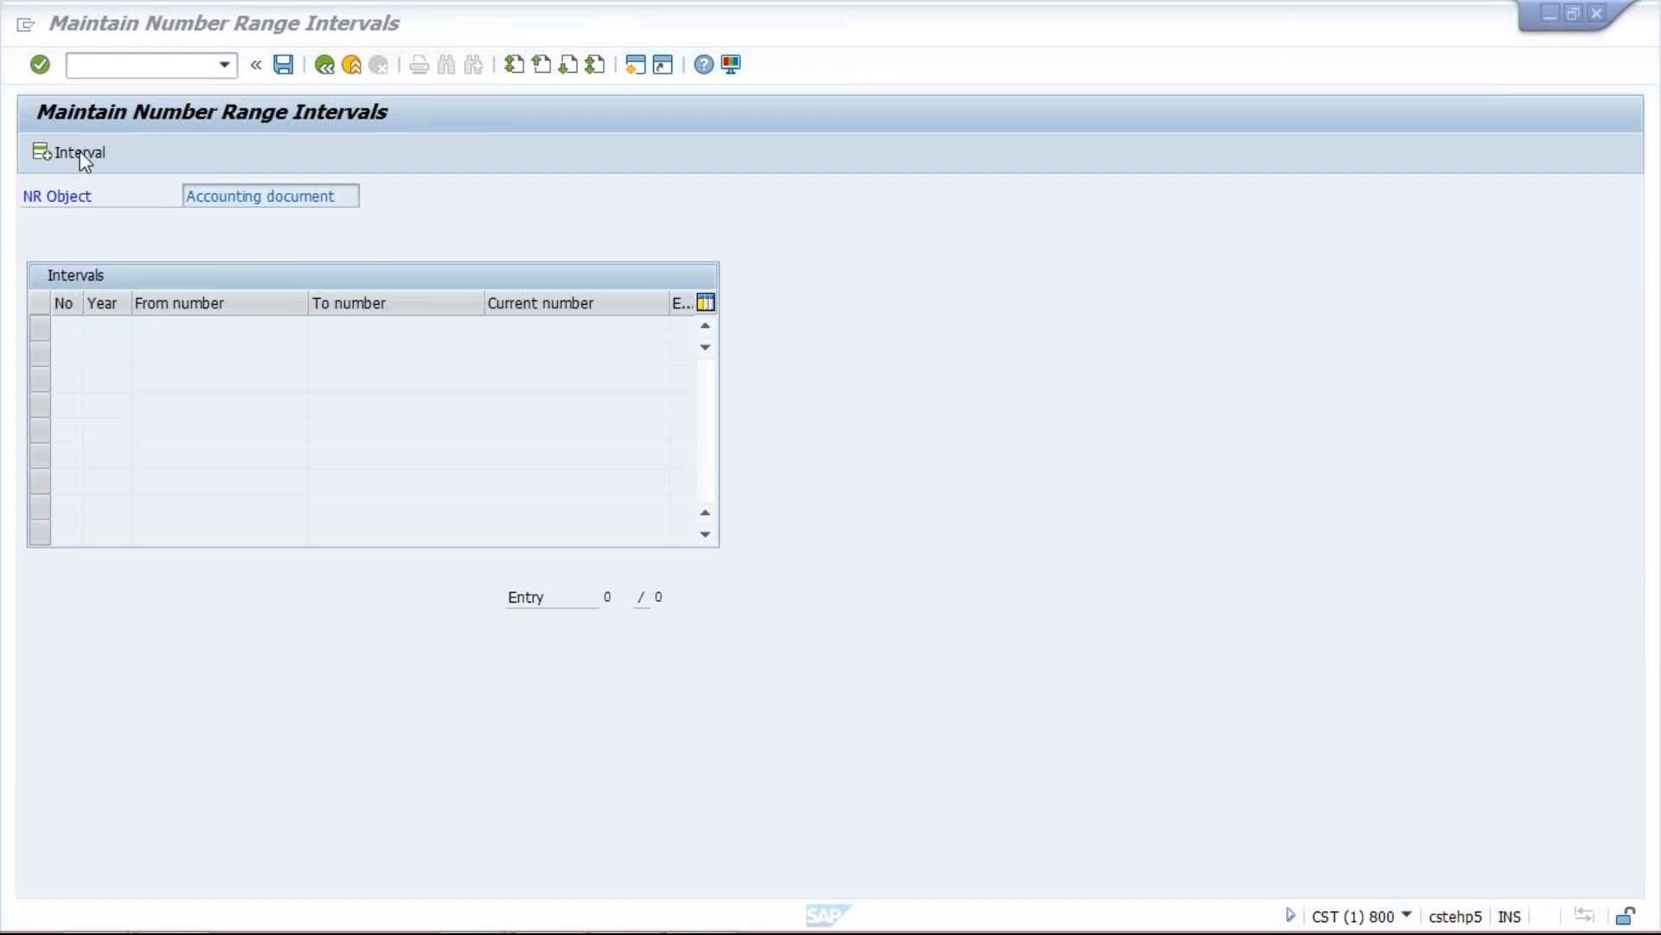
left_click(51, 153)
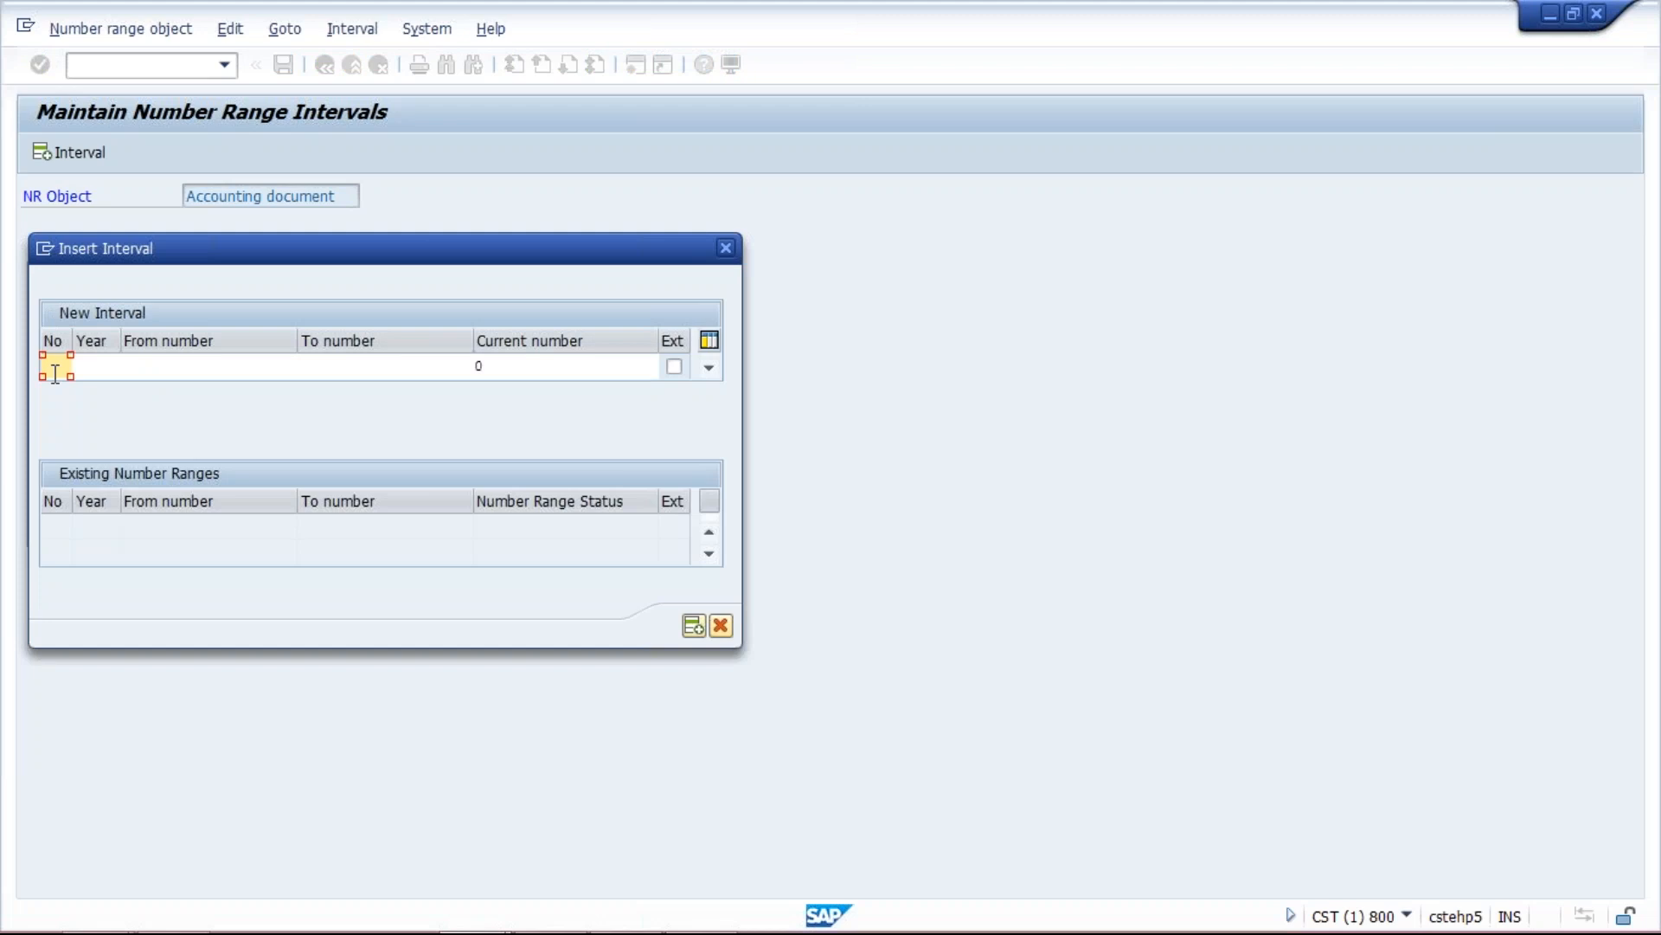
type("03")
type("1")
key("Tab")
type("2017")
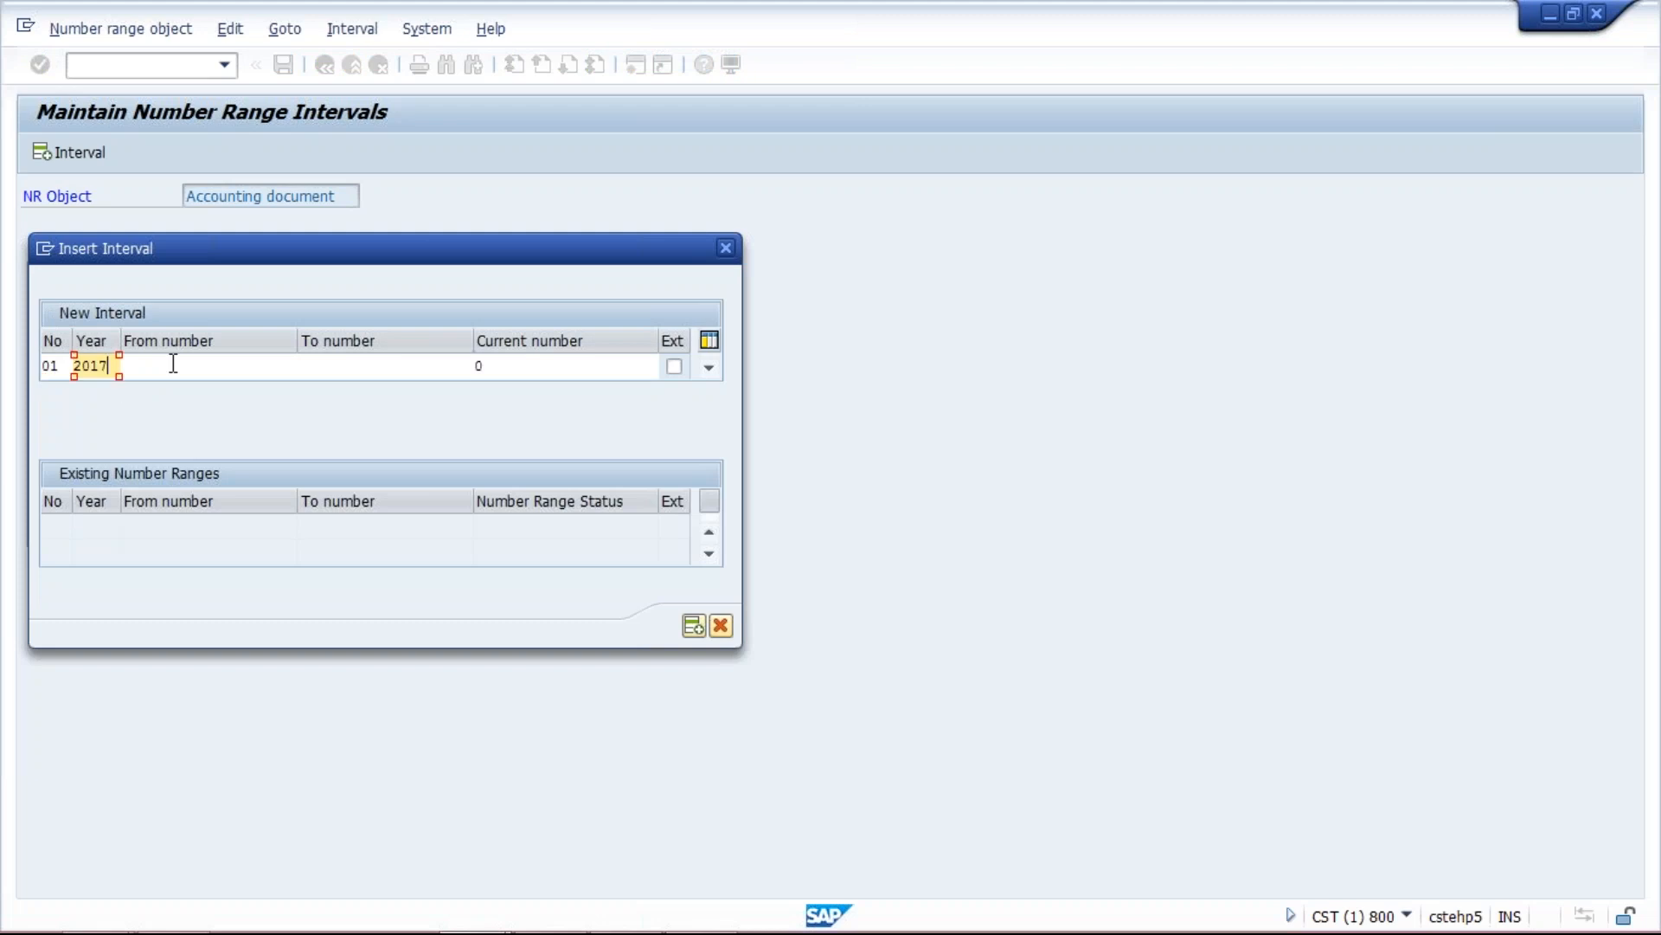
key("Tab")
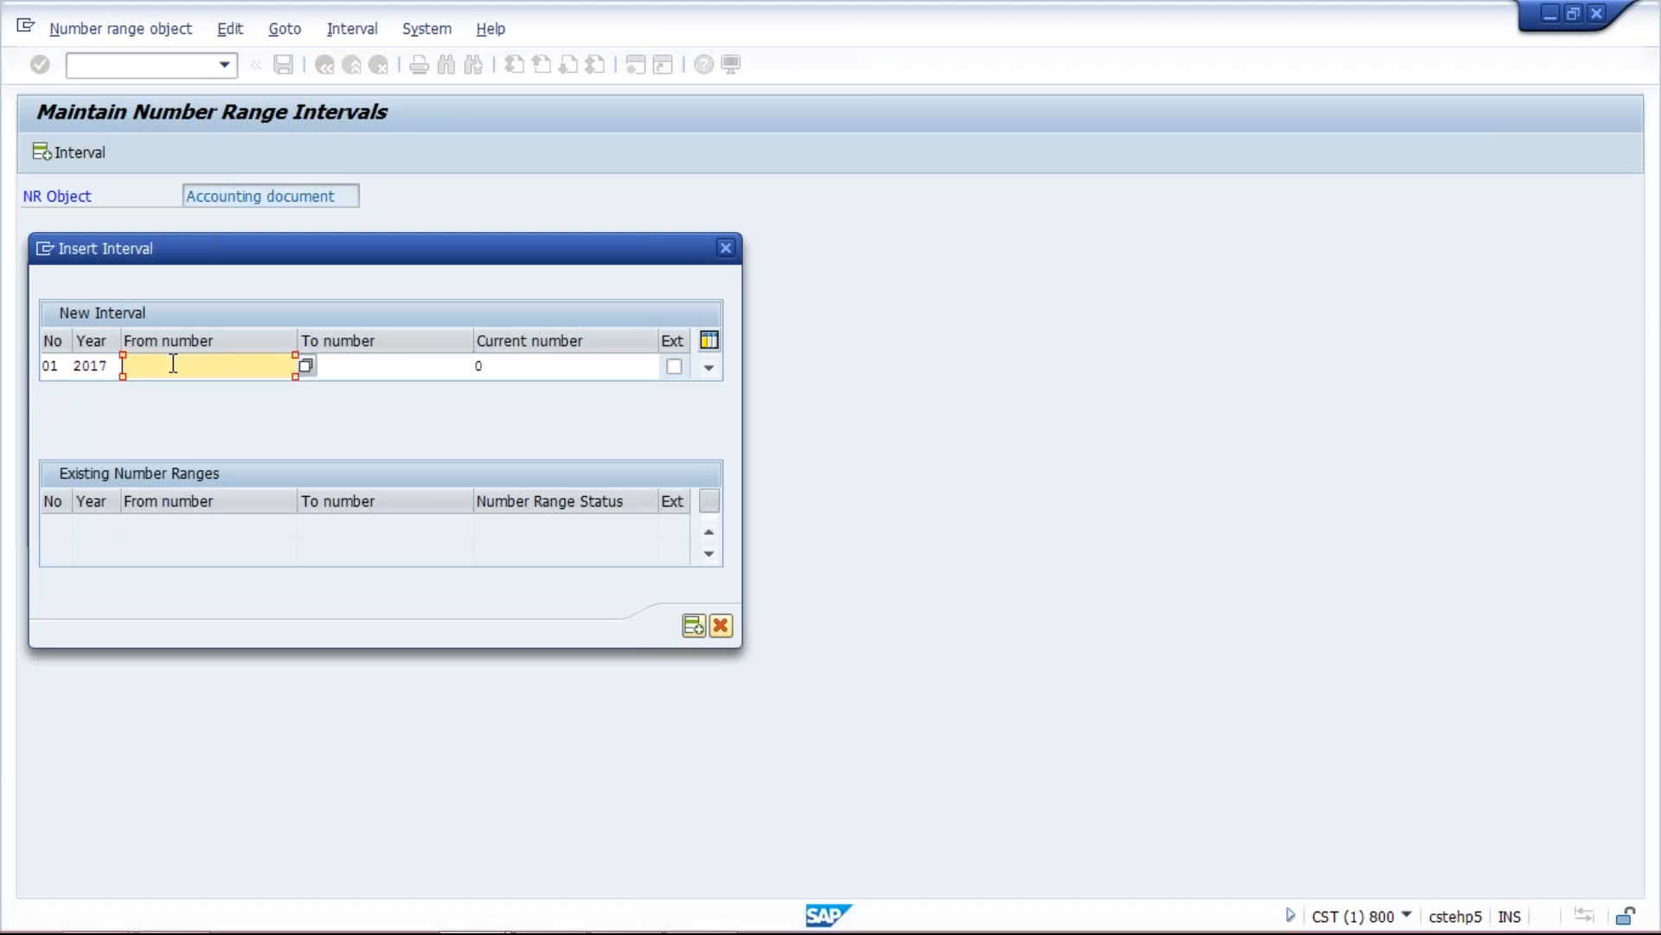
- Set the new interval's range from 1000 to 1999 and insert it
type("1000")
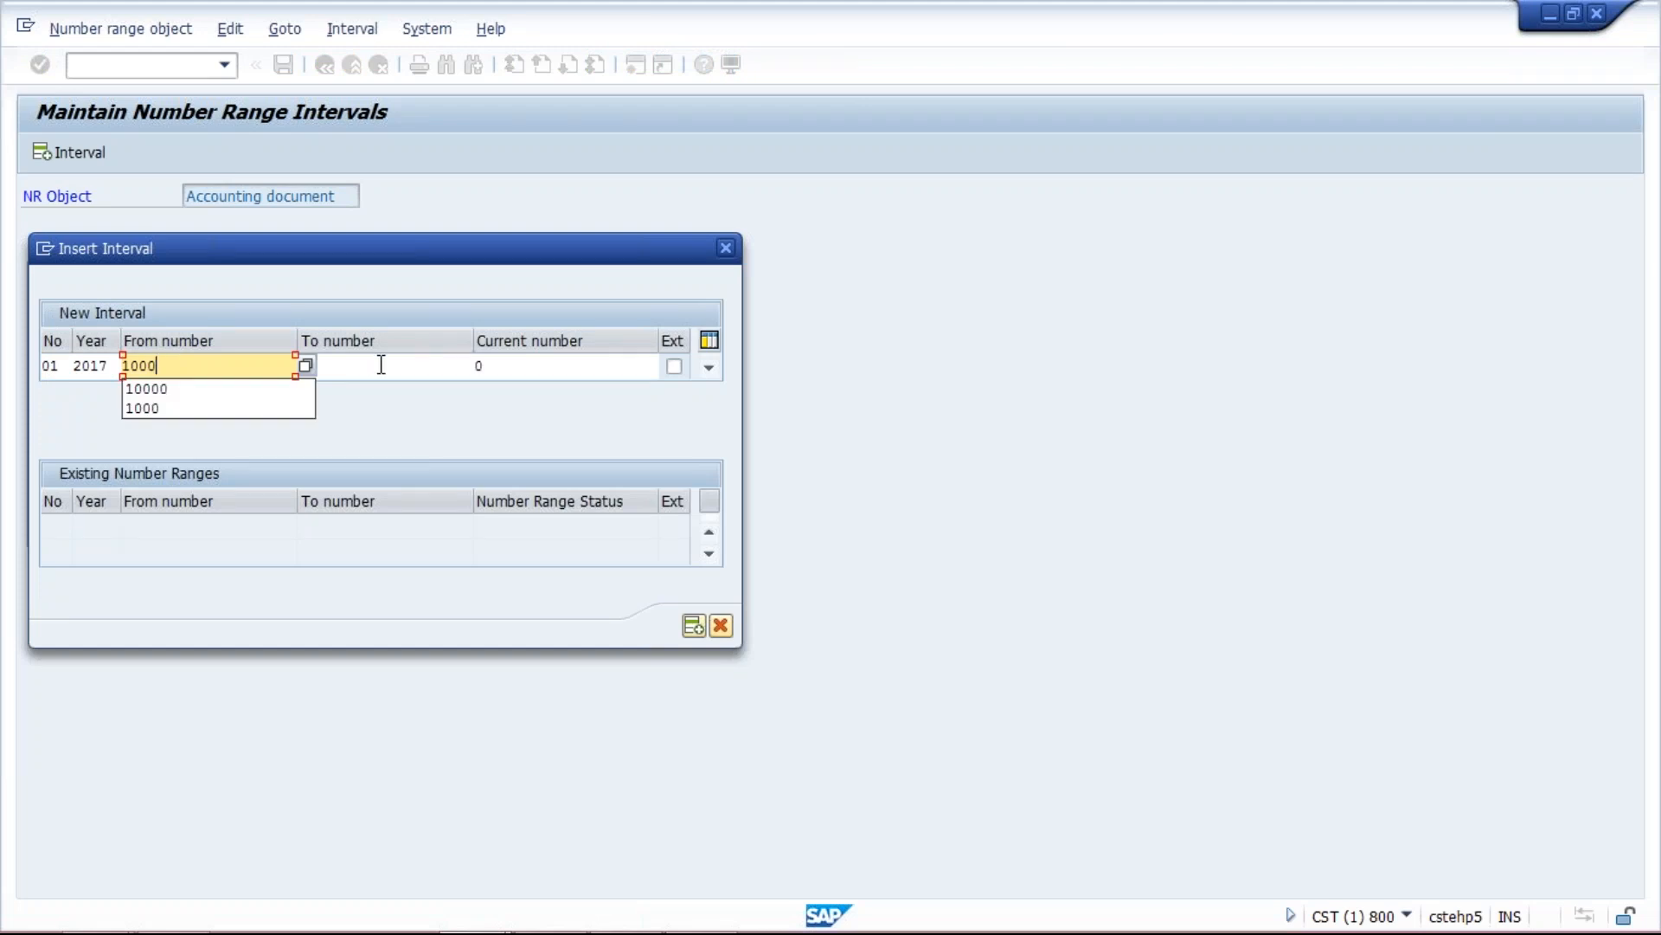
left_click(381, 364)
type("1999")
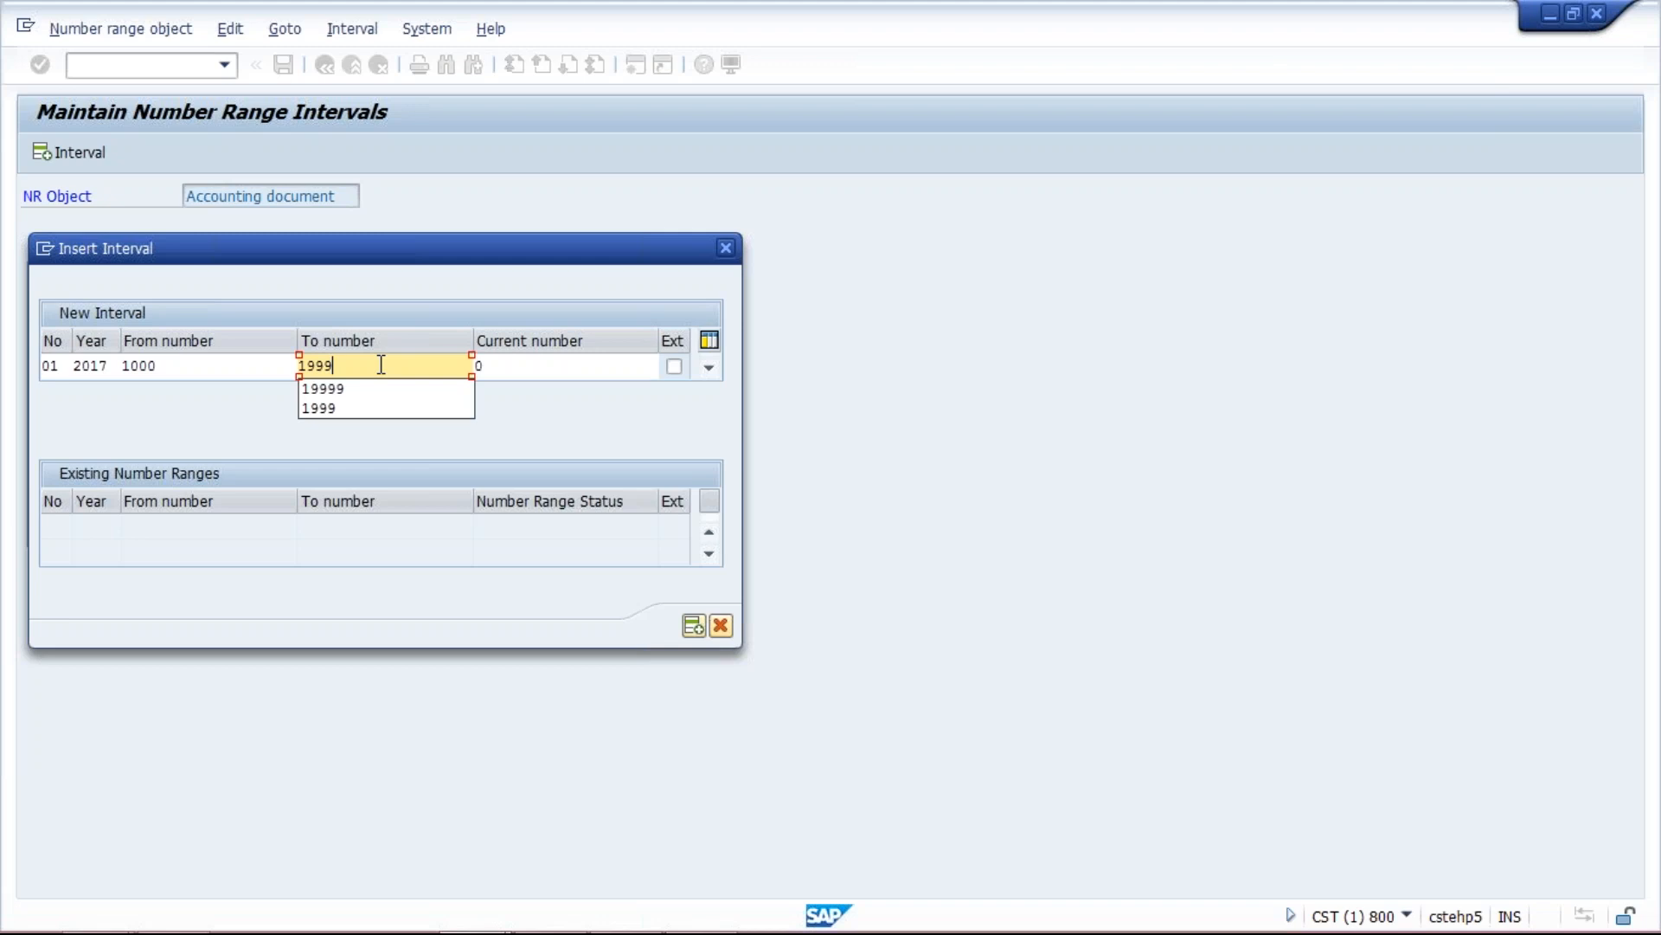
key("Escape")
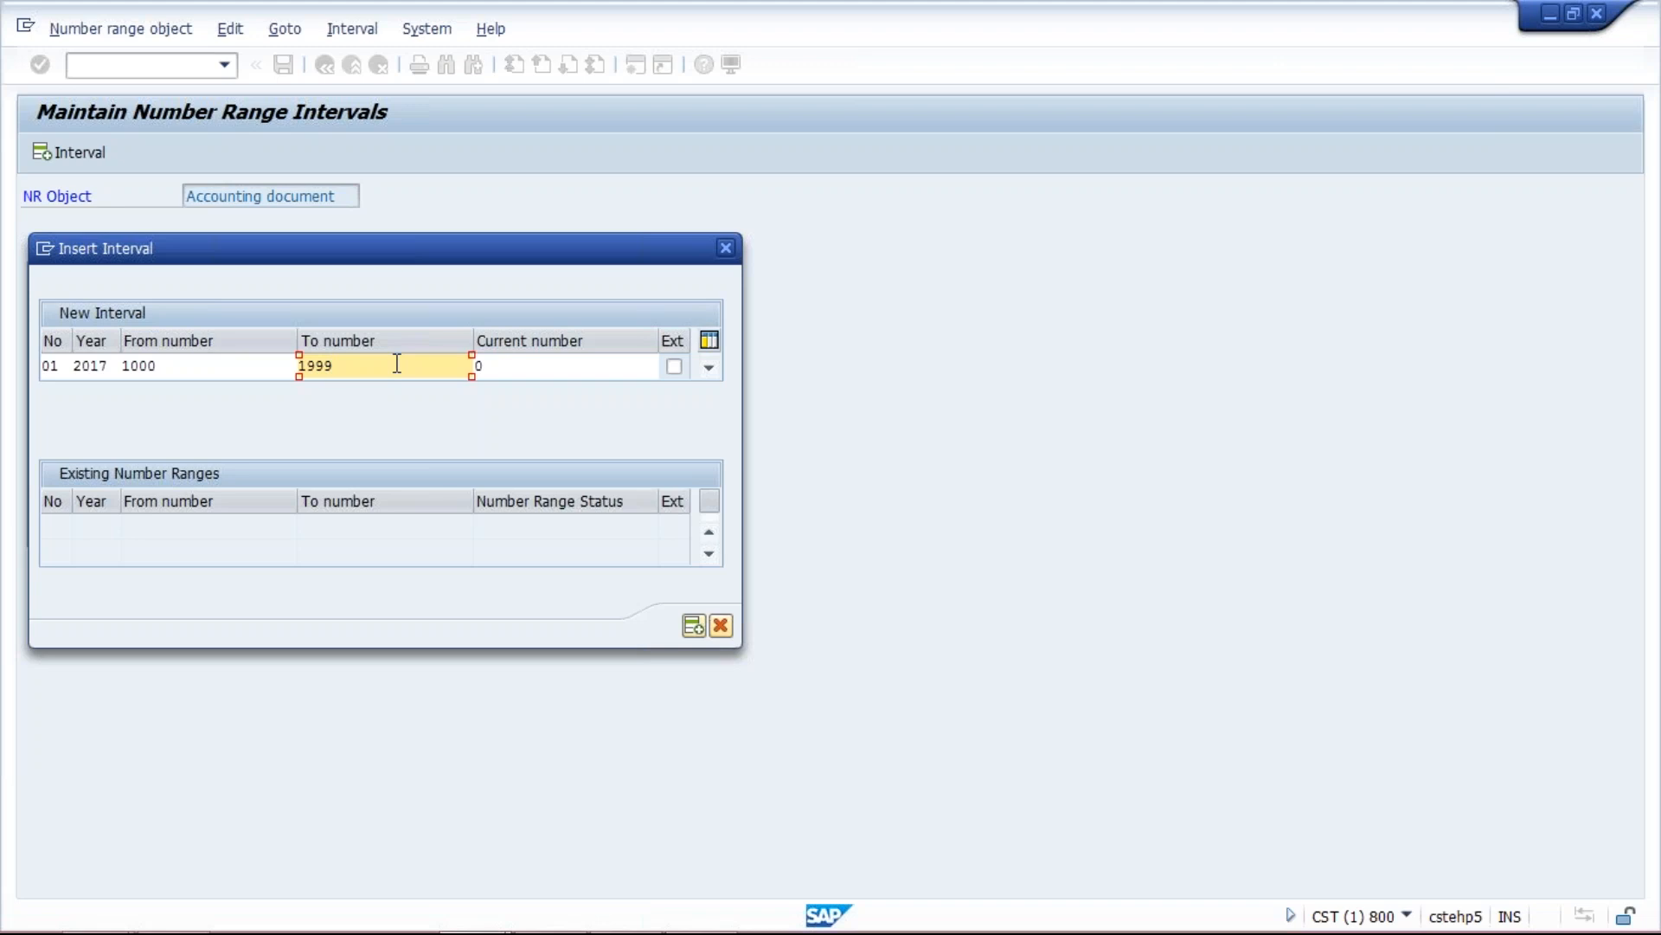
key("Return")
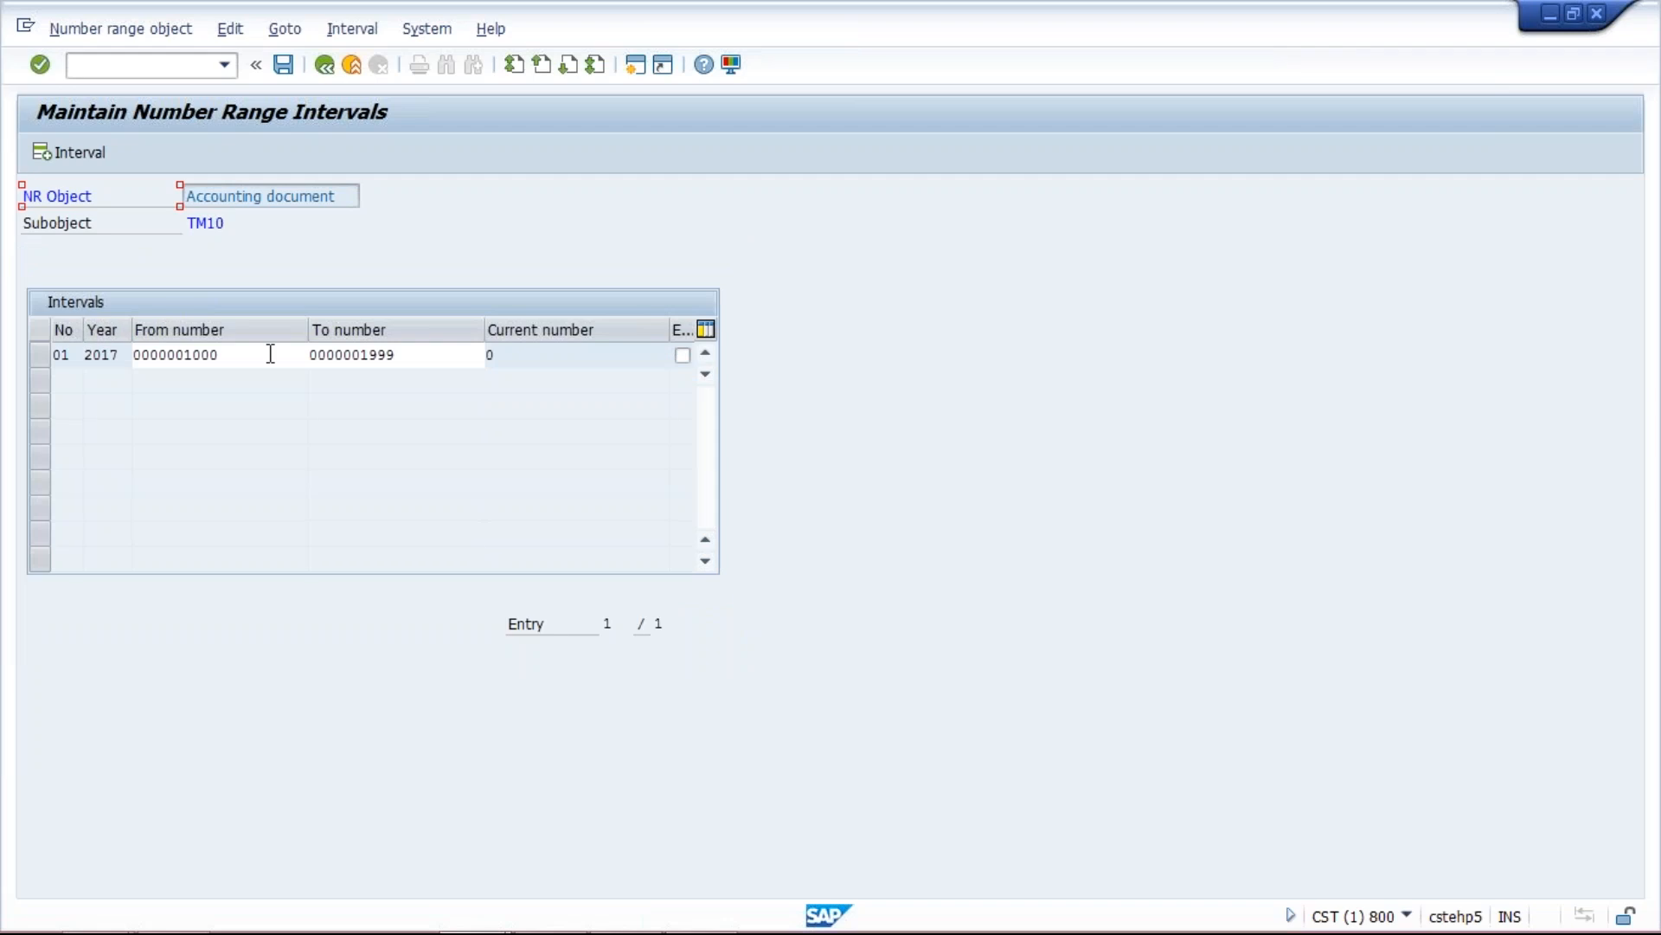
- Review the From number and To number of interval 01 for TM10
left_click(407, 355)
left_click(264, 357)
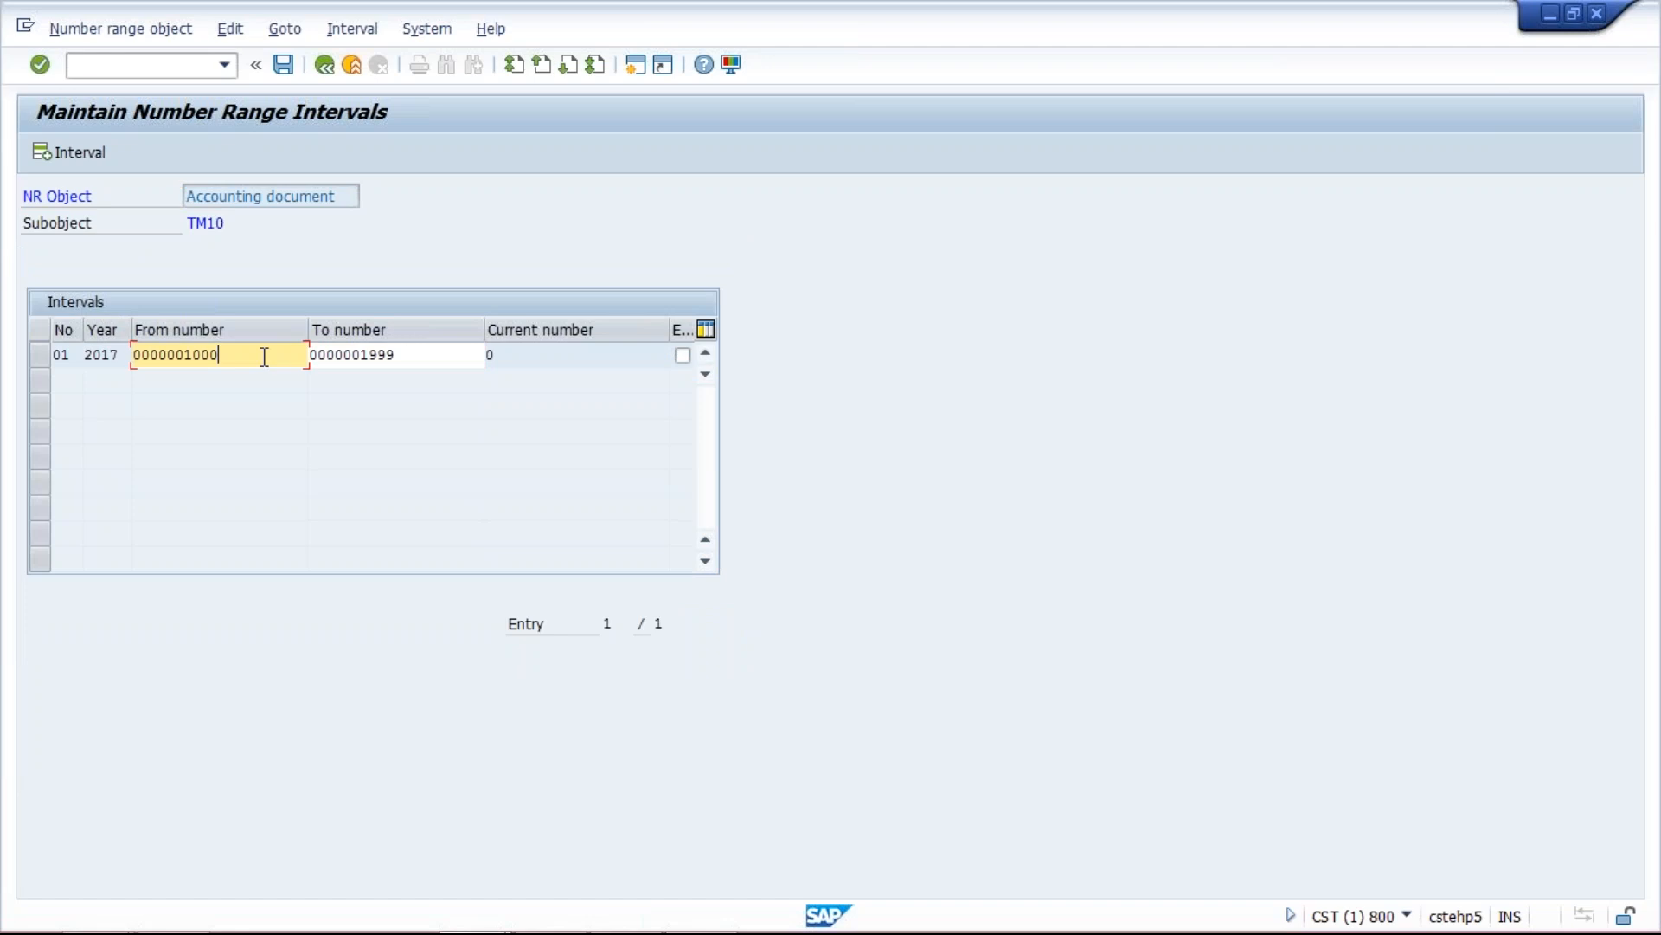
left_click(422, 355)
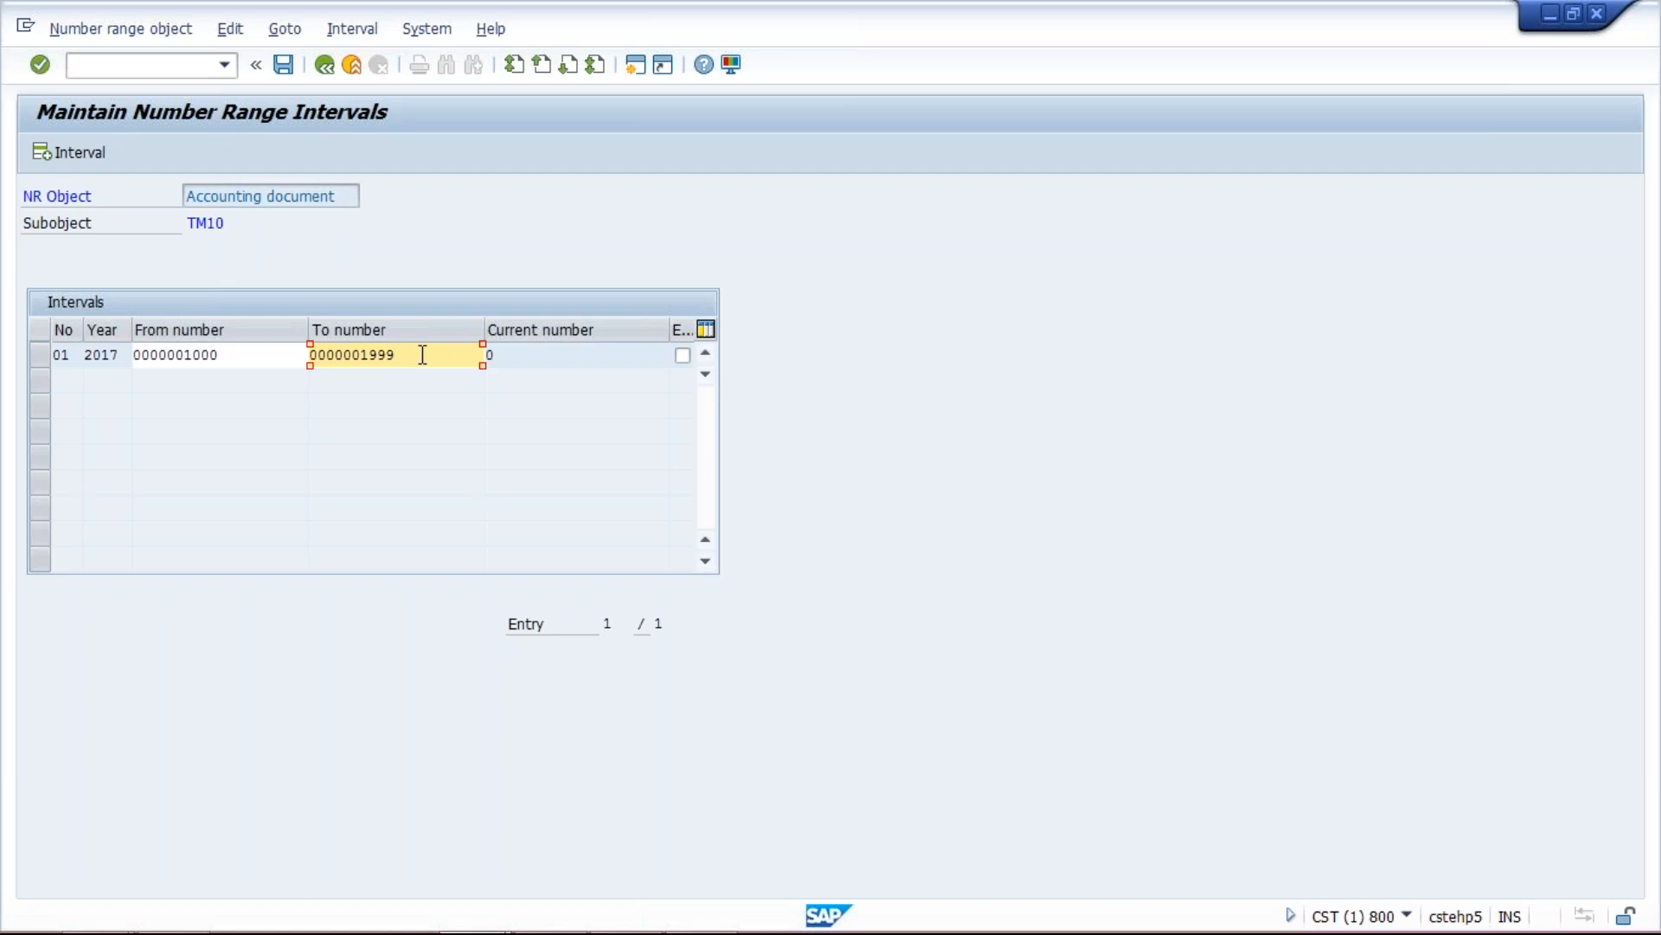
key("shift+Tab")
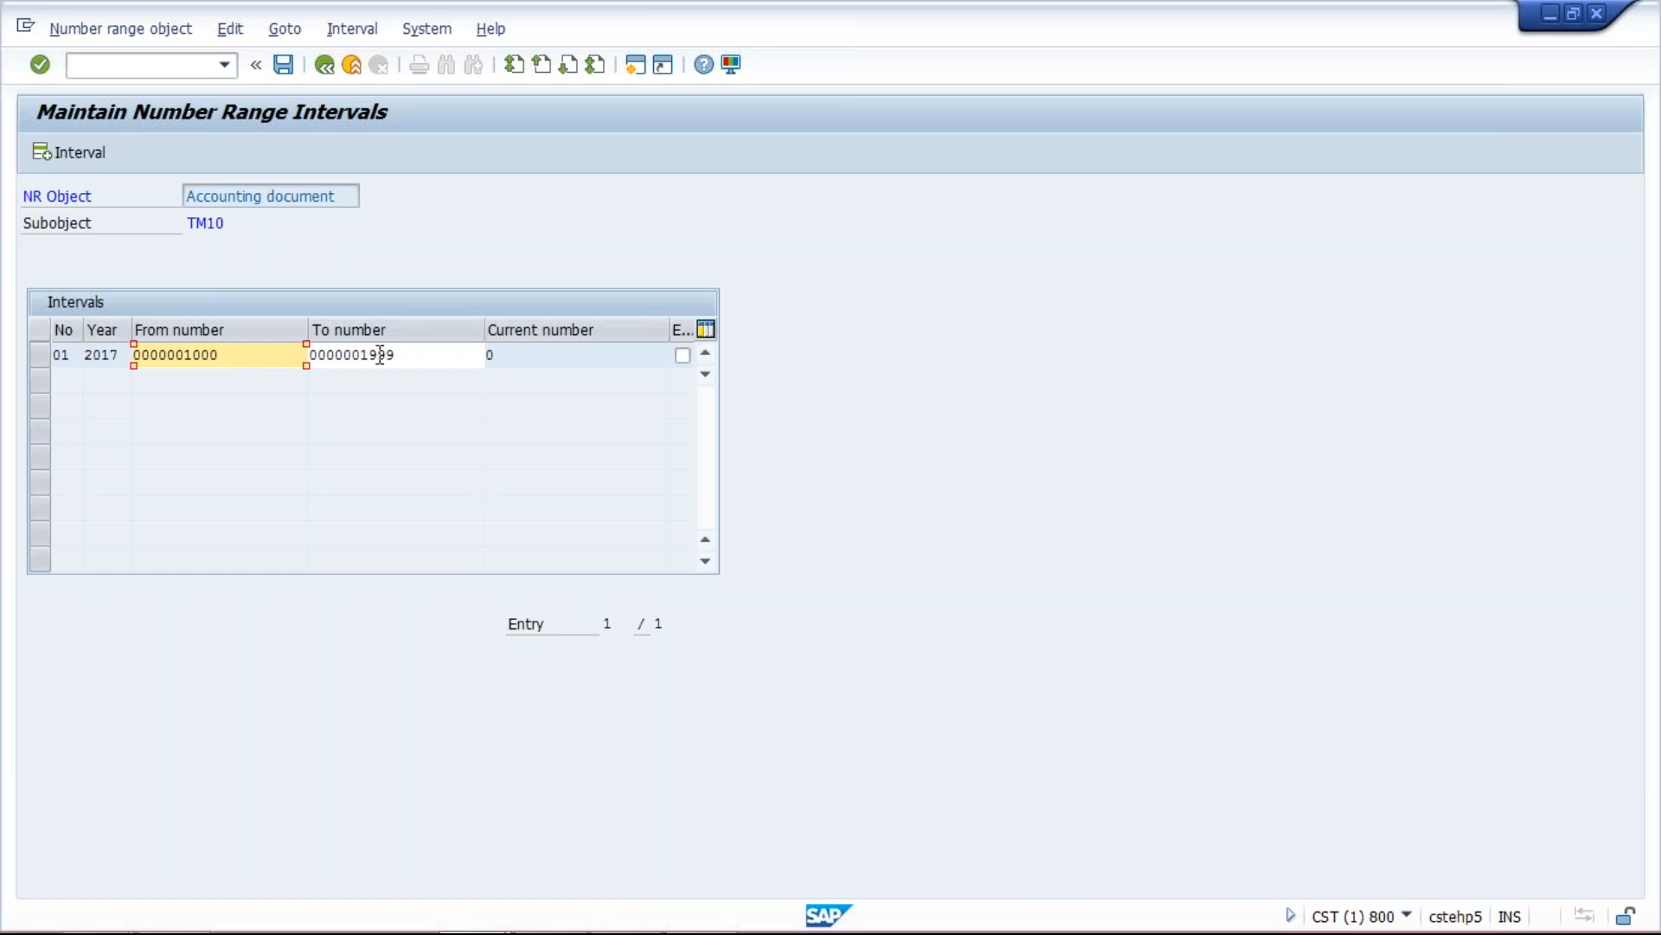
left_click(407, 354)
left_click(247, 358)
left_click(434, 355)
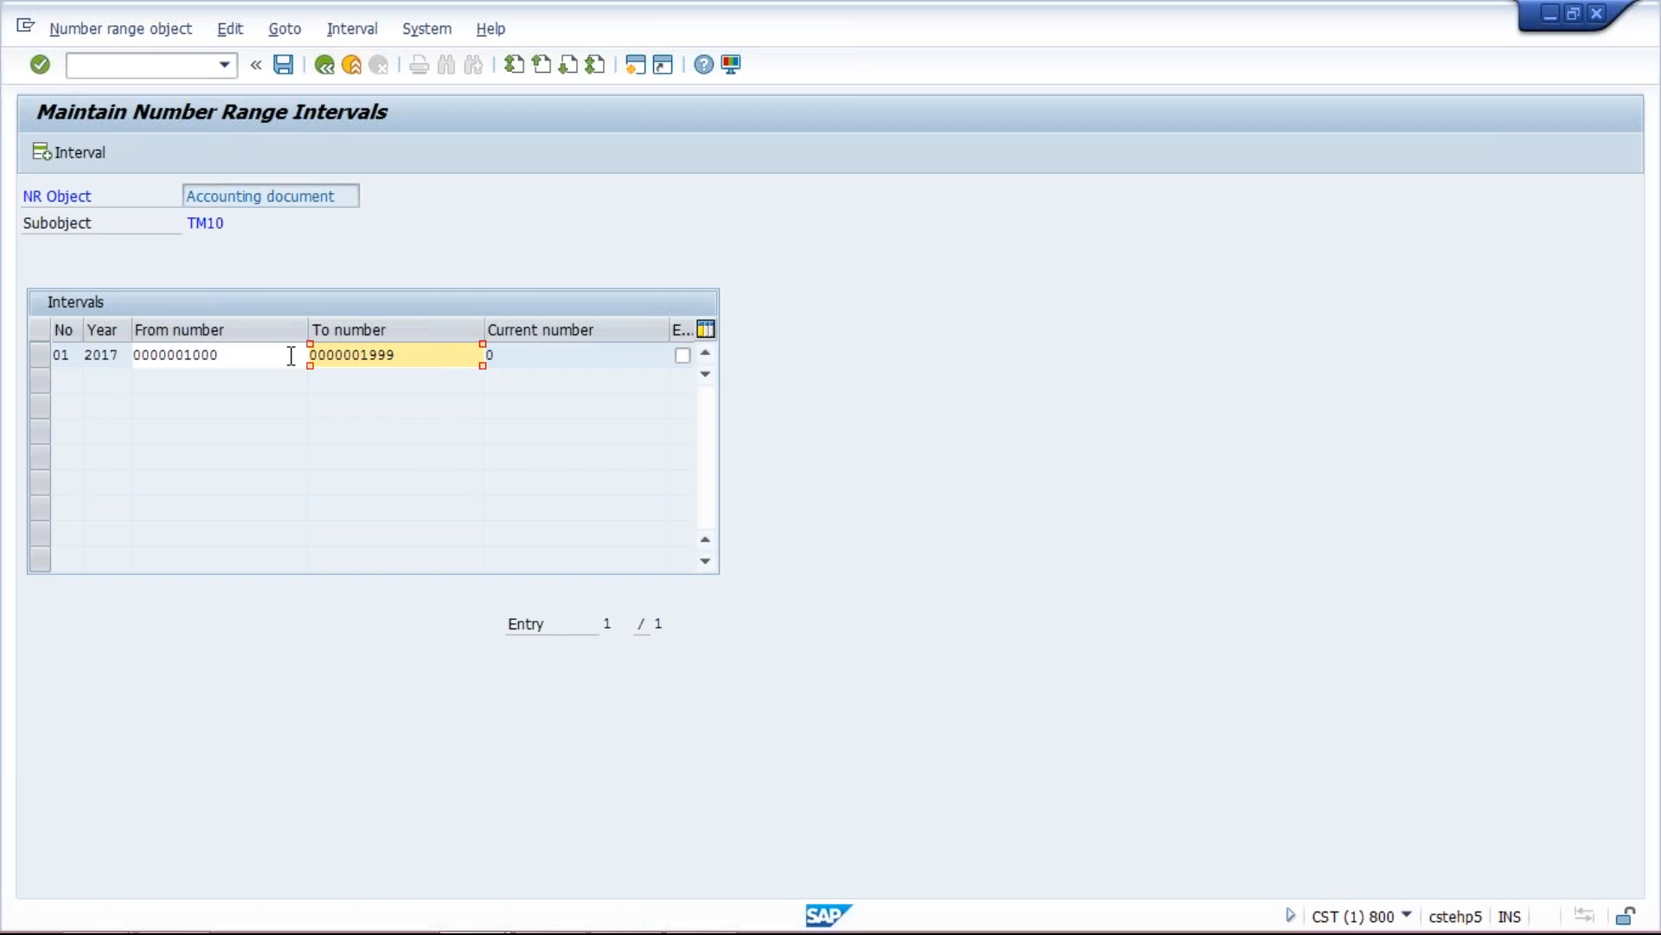
left_click(263, 358)
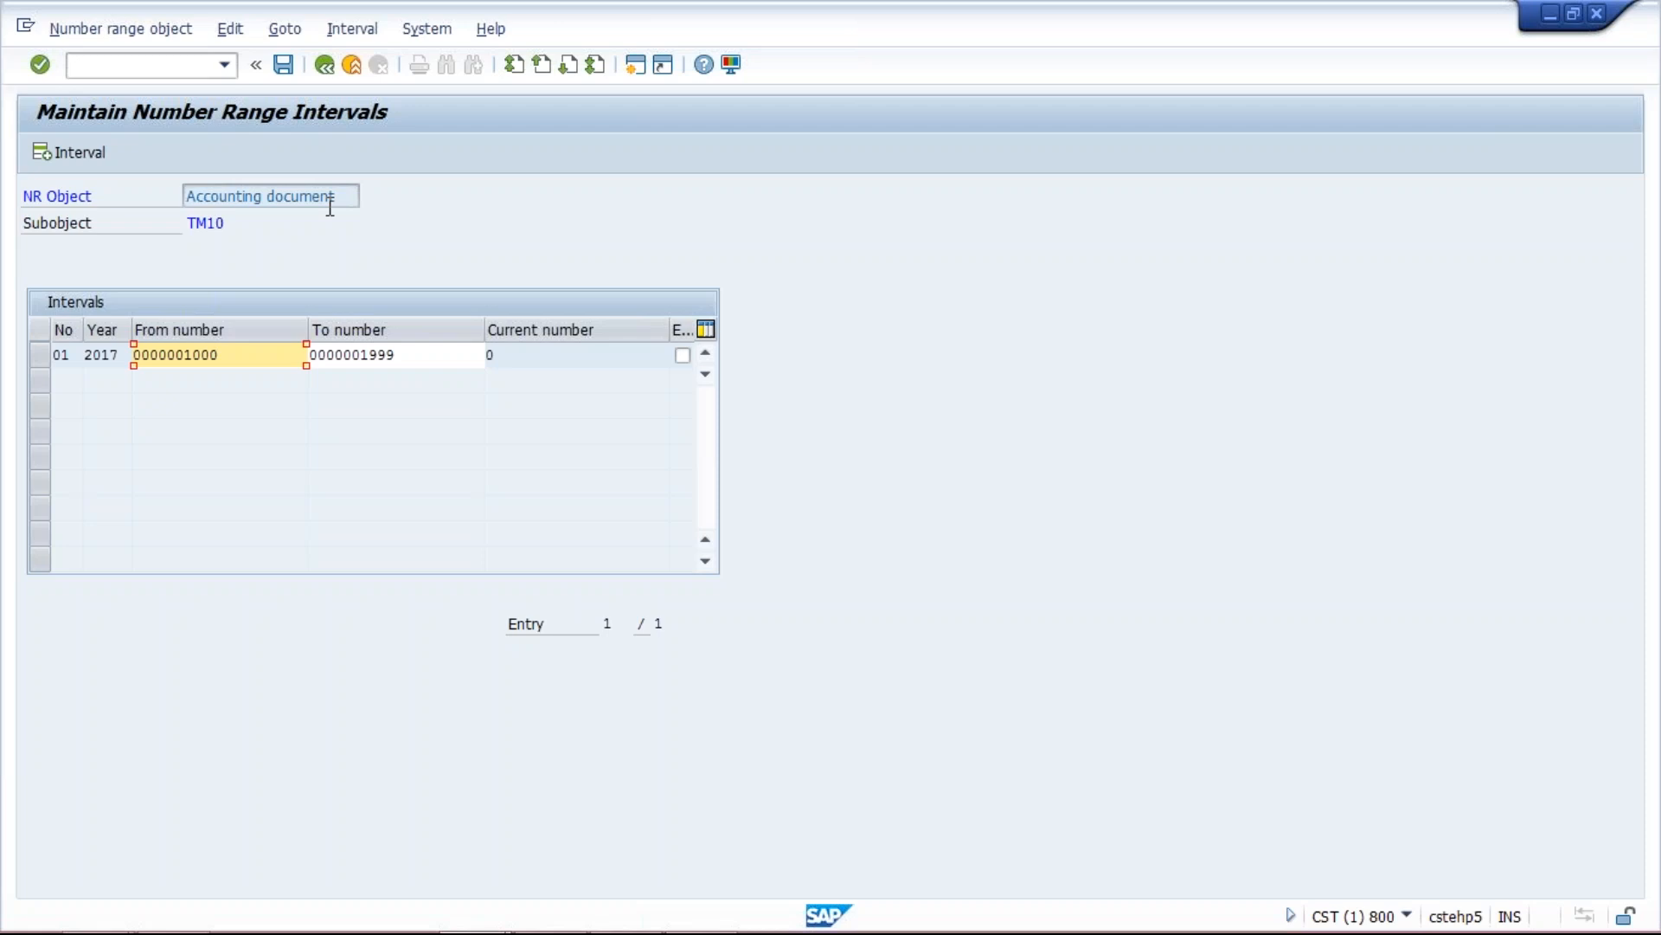
- Save the TM10 number range interval, acknowledge the transport notice and review the interval's limits
left_click(282, 64)
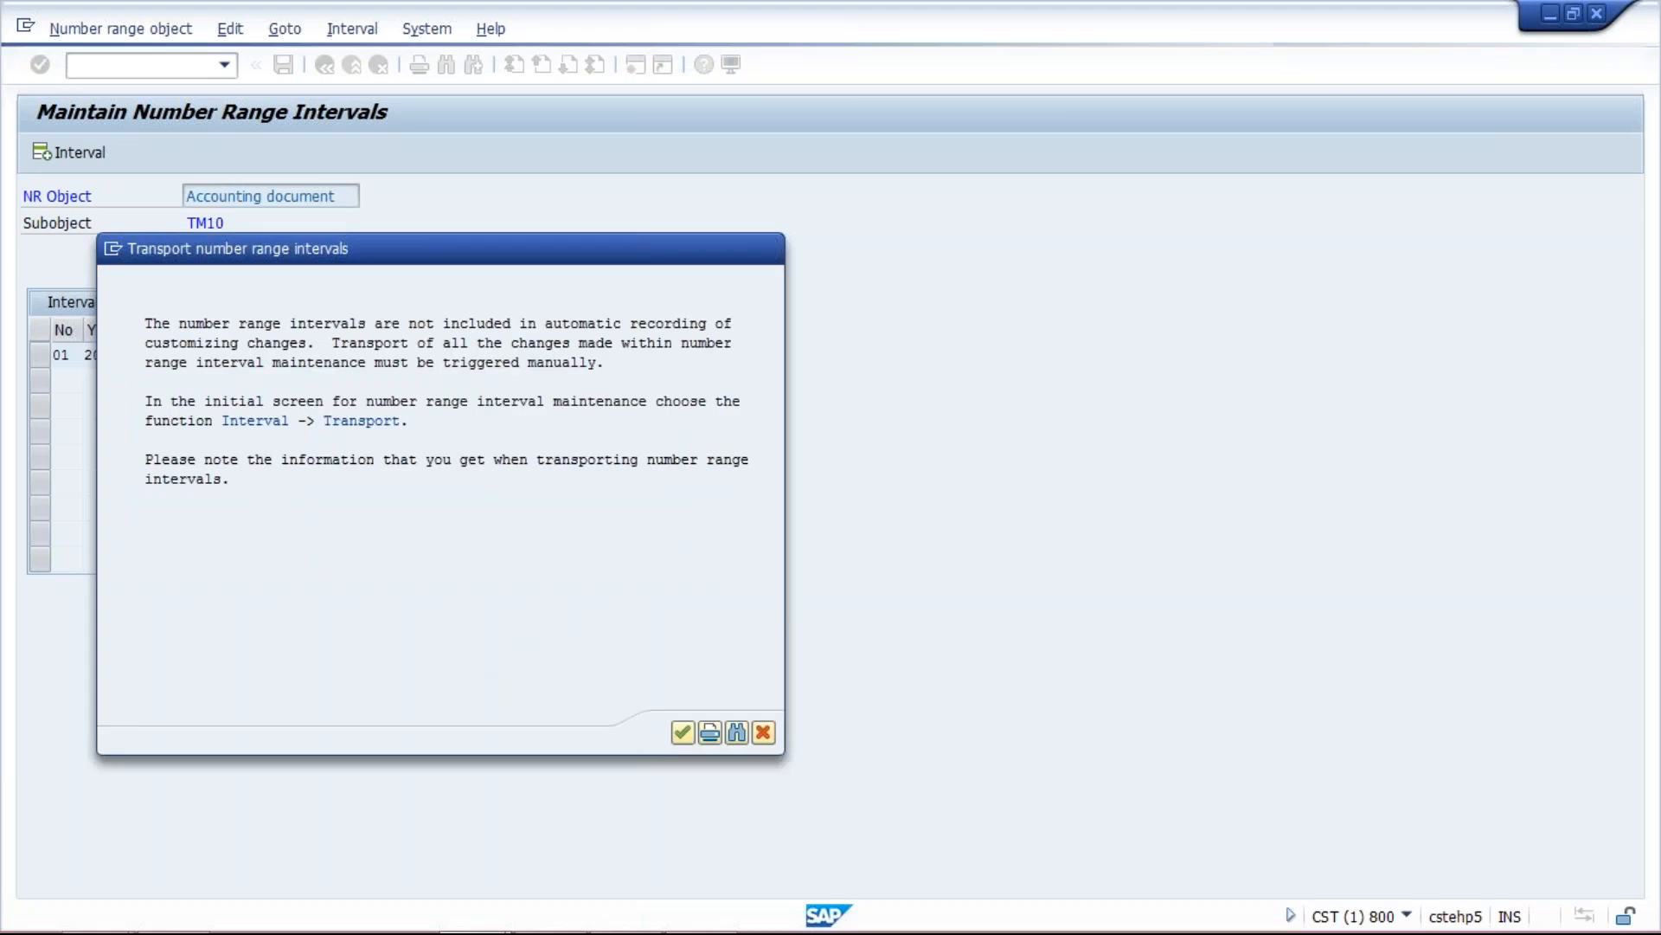
key("Return")
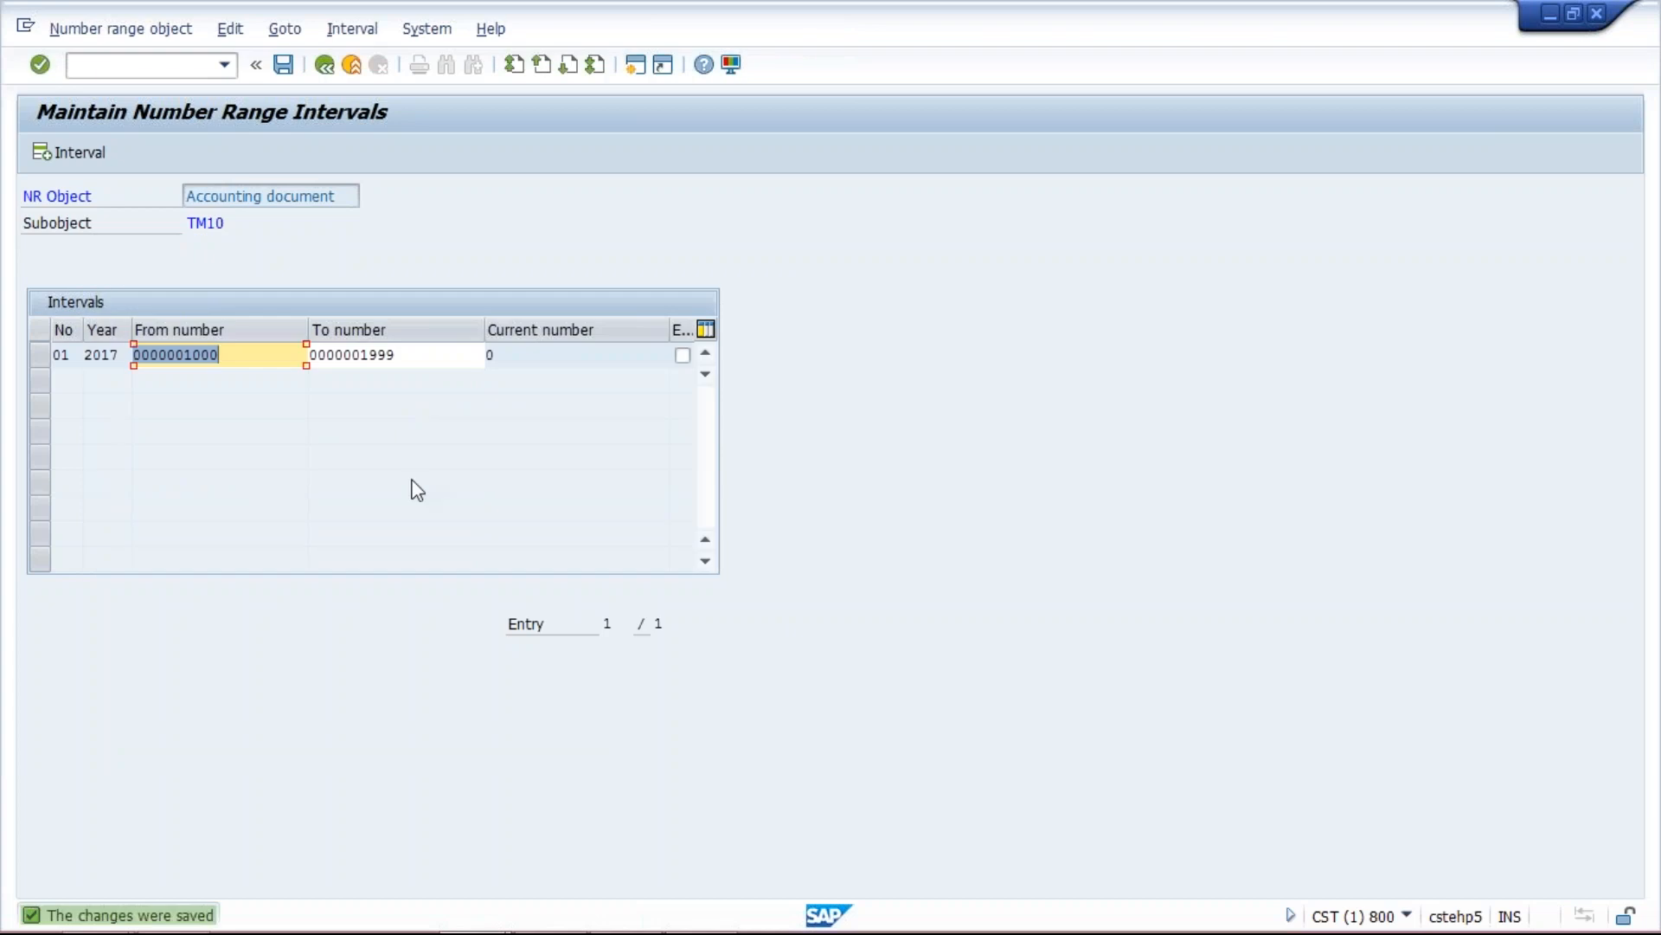
left_click(463, 354)
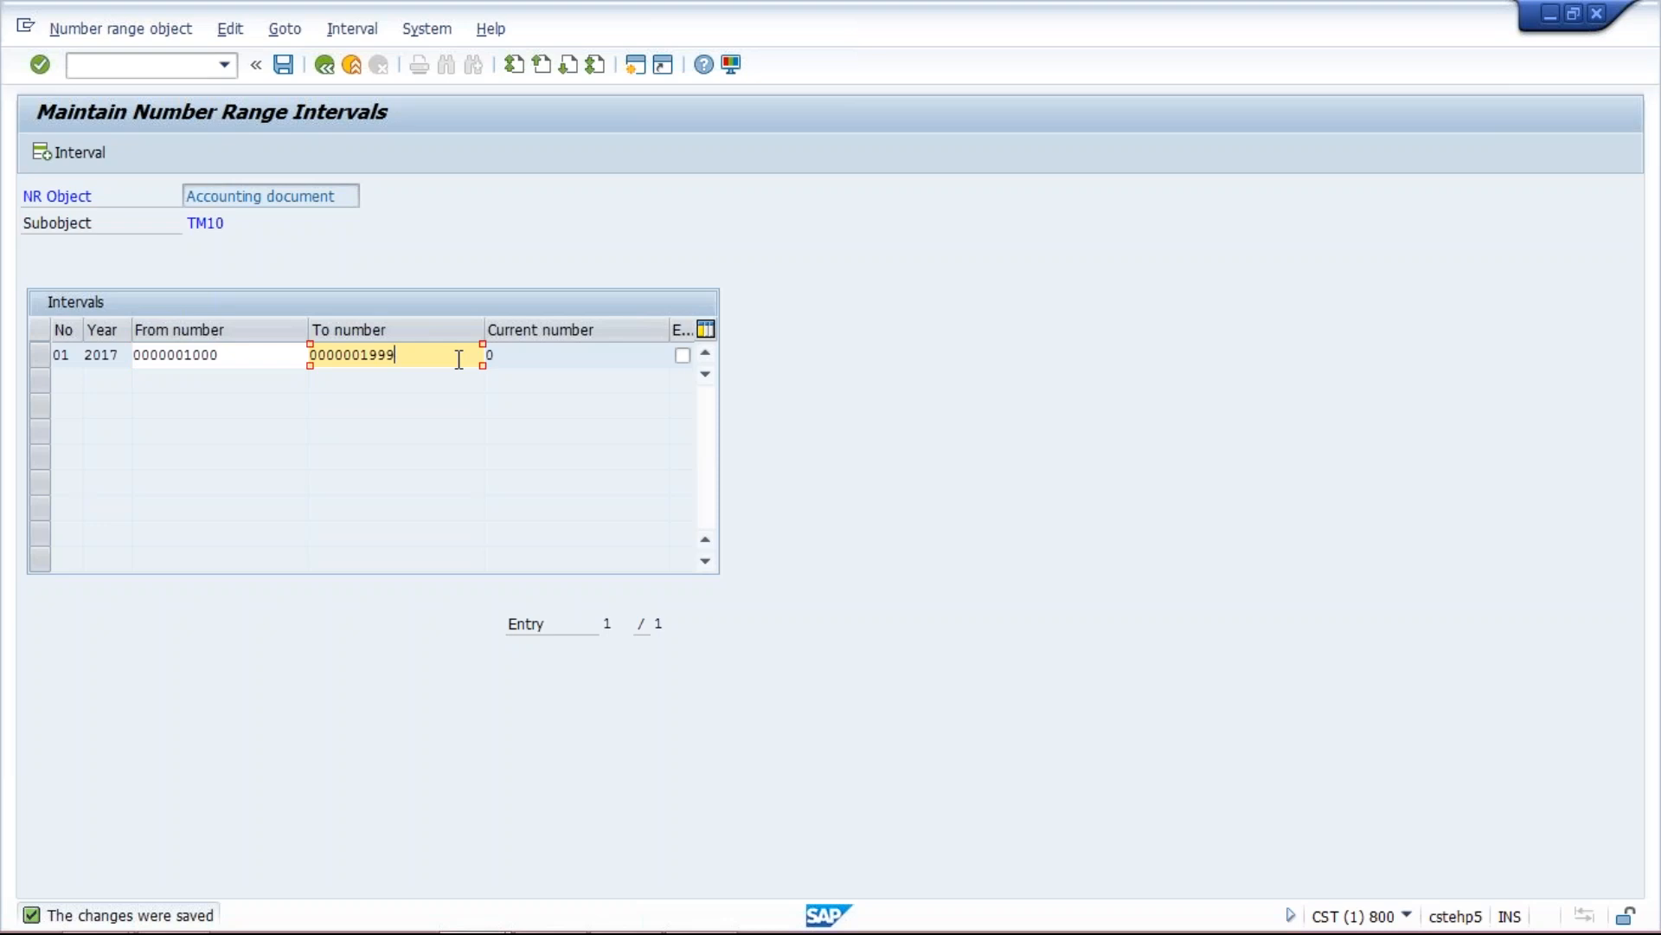
left_click_drag(70, 356, 53, 356)
left_click(249, 355)
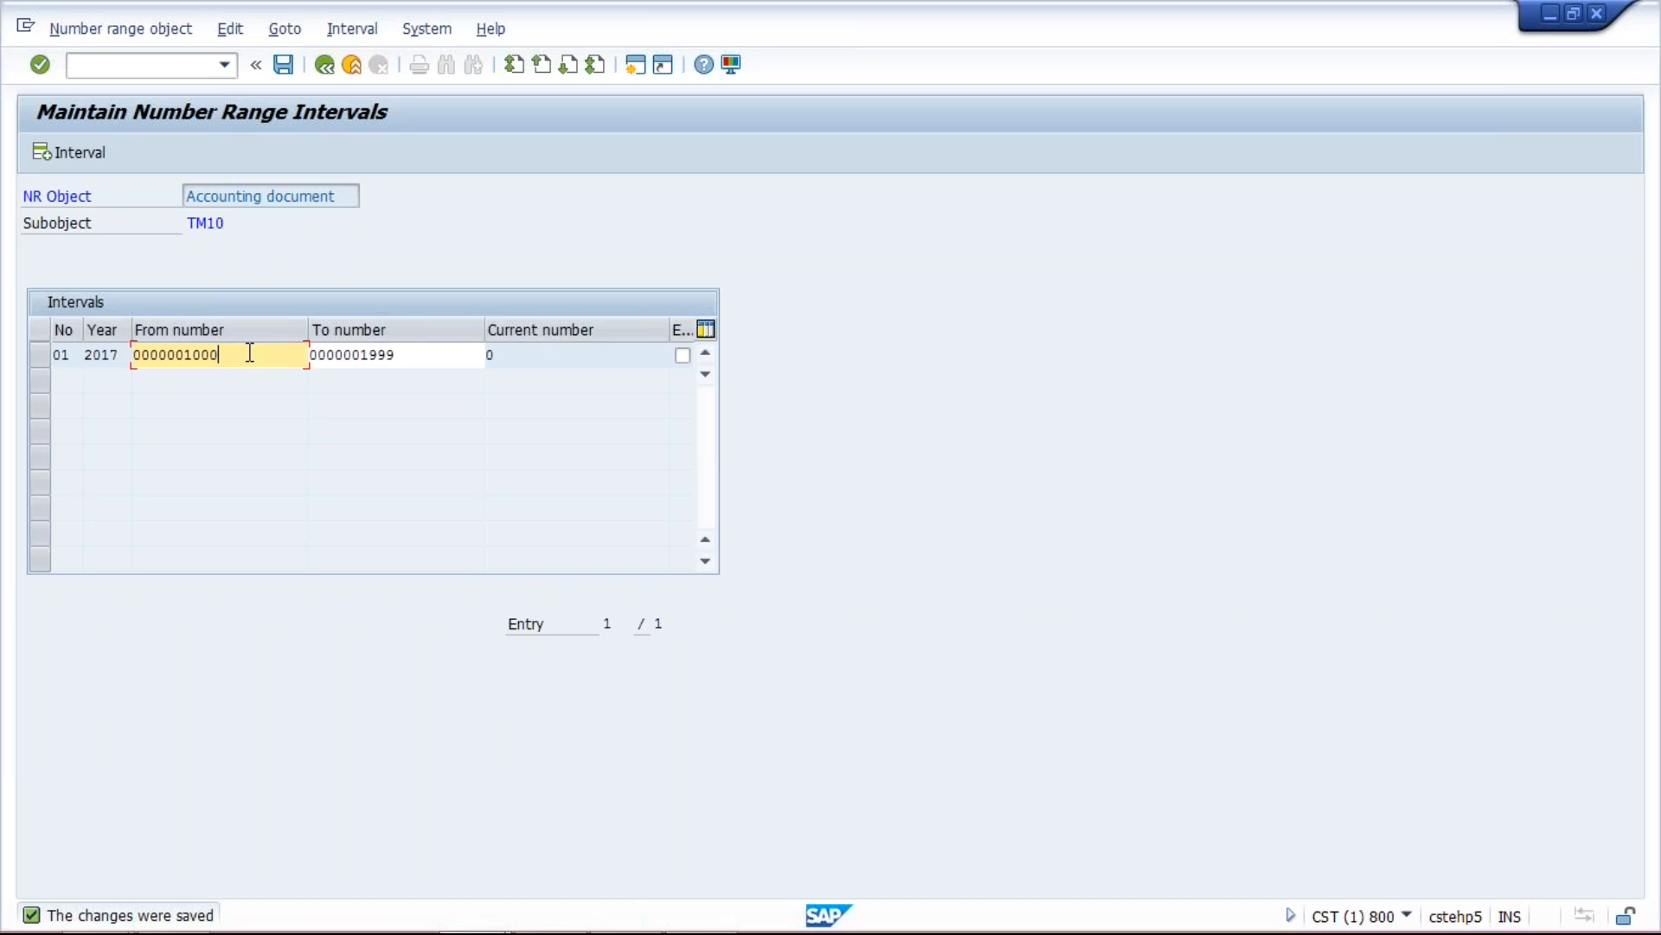
left_click(429, 356)
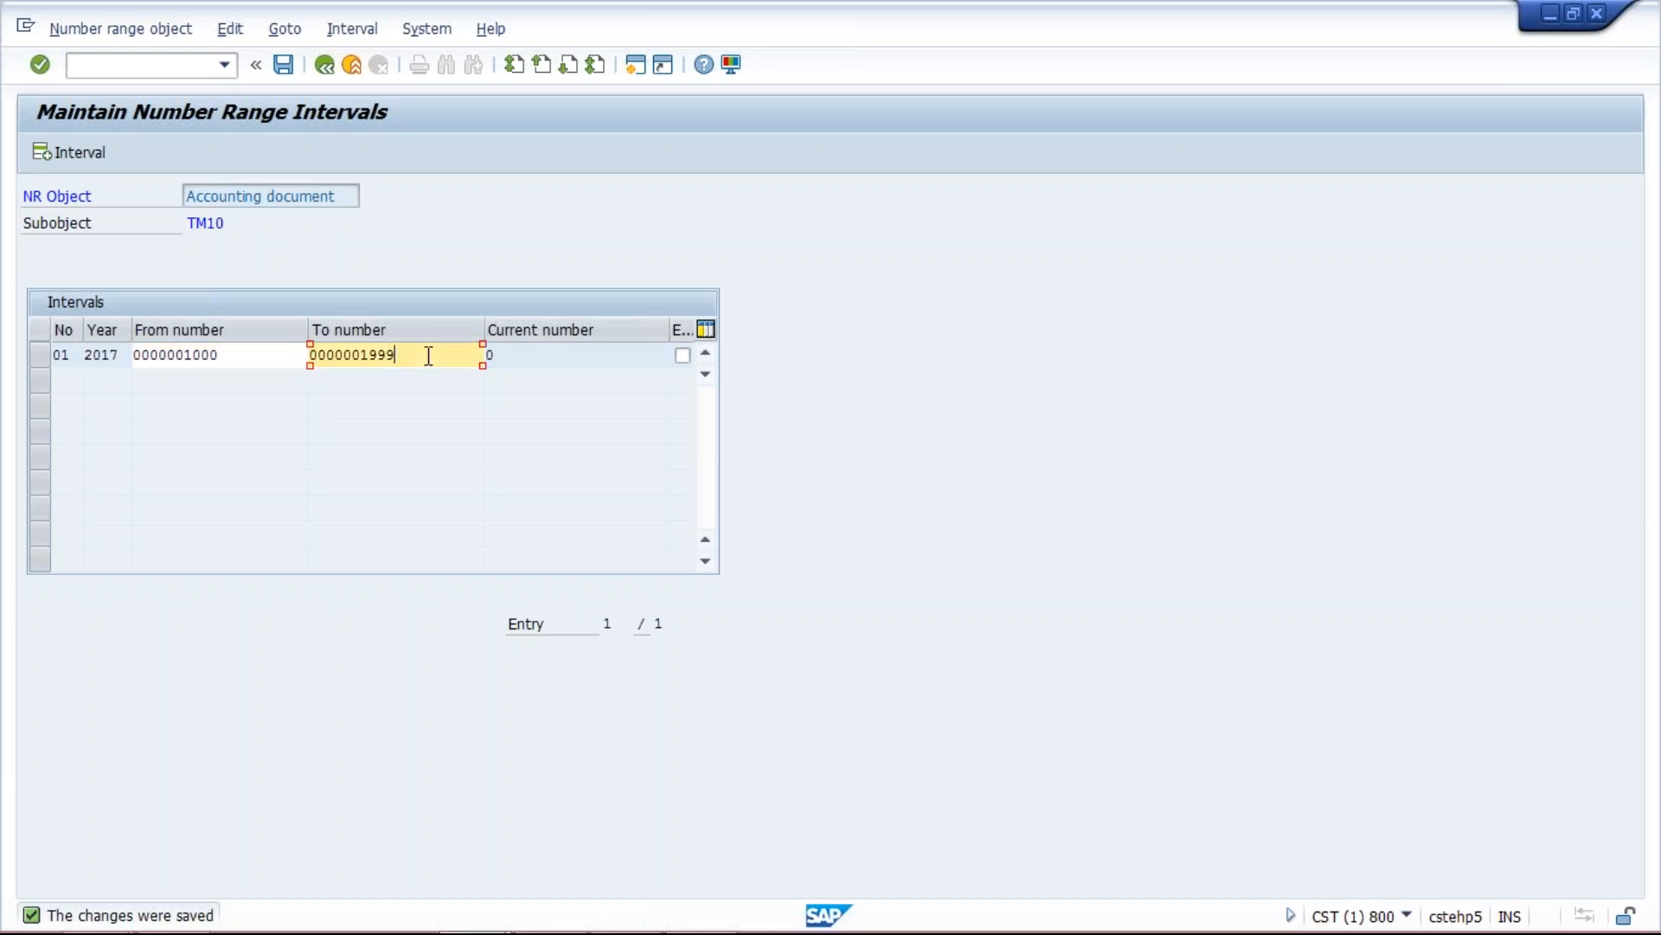
- Open a second SAP session and bring its SAP Easy Access window to the front
left_click(637, 66)
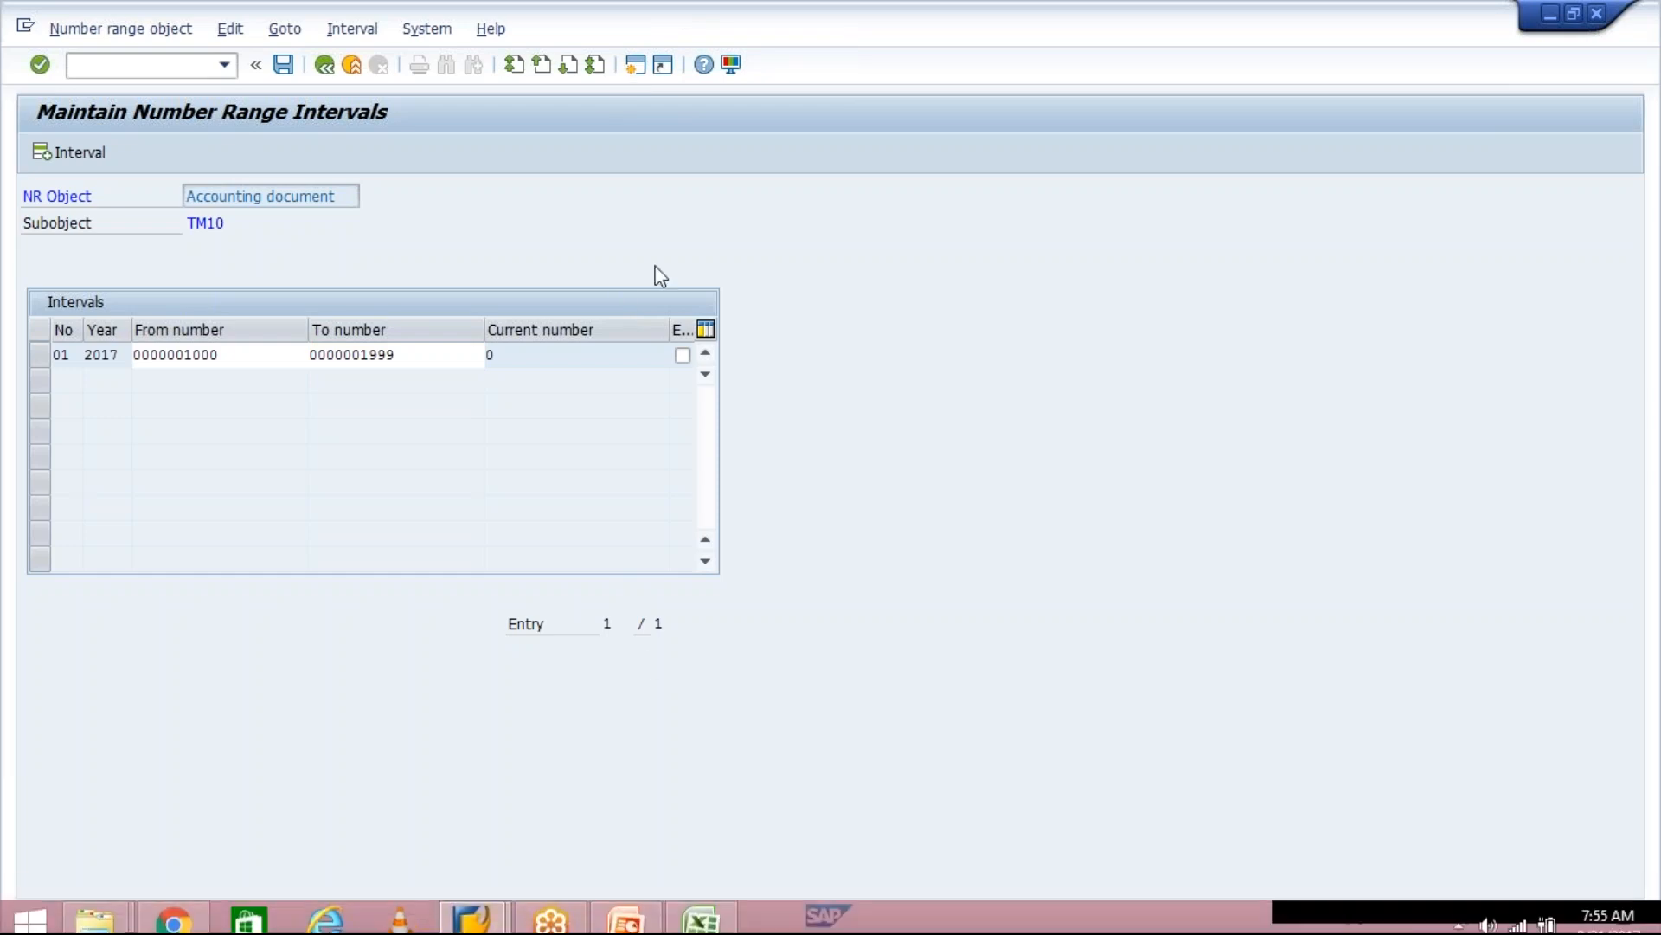
left_click(638, 71)
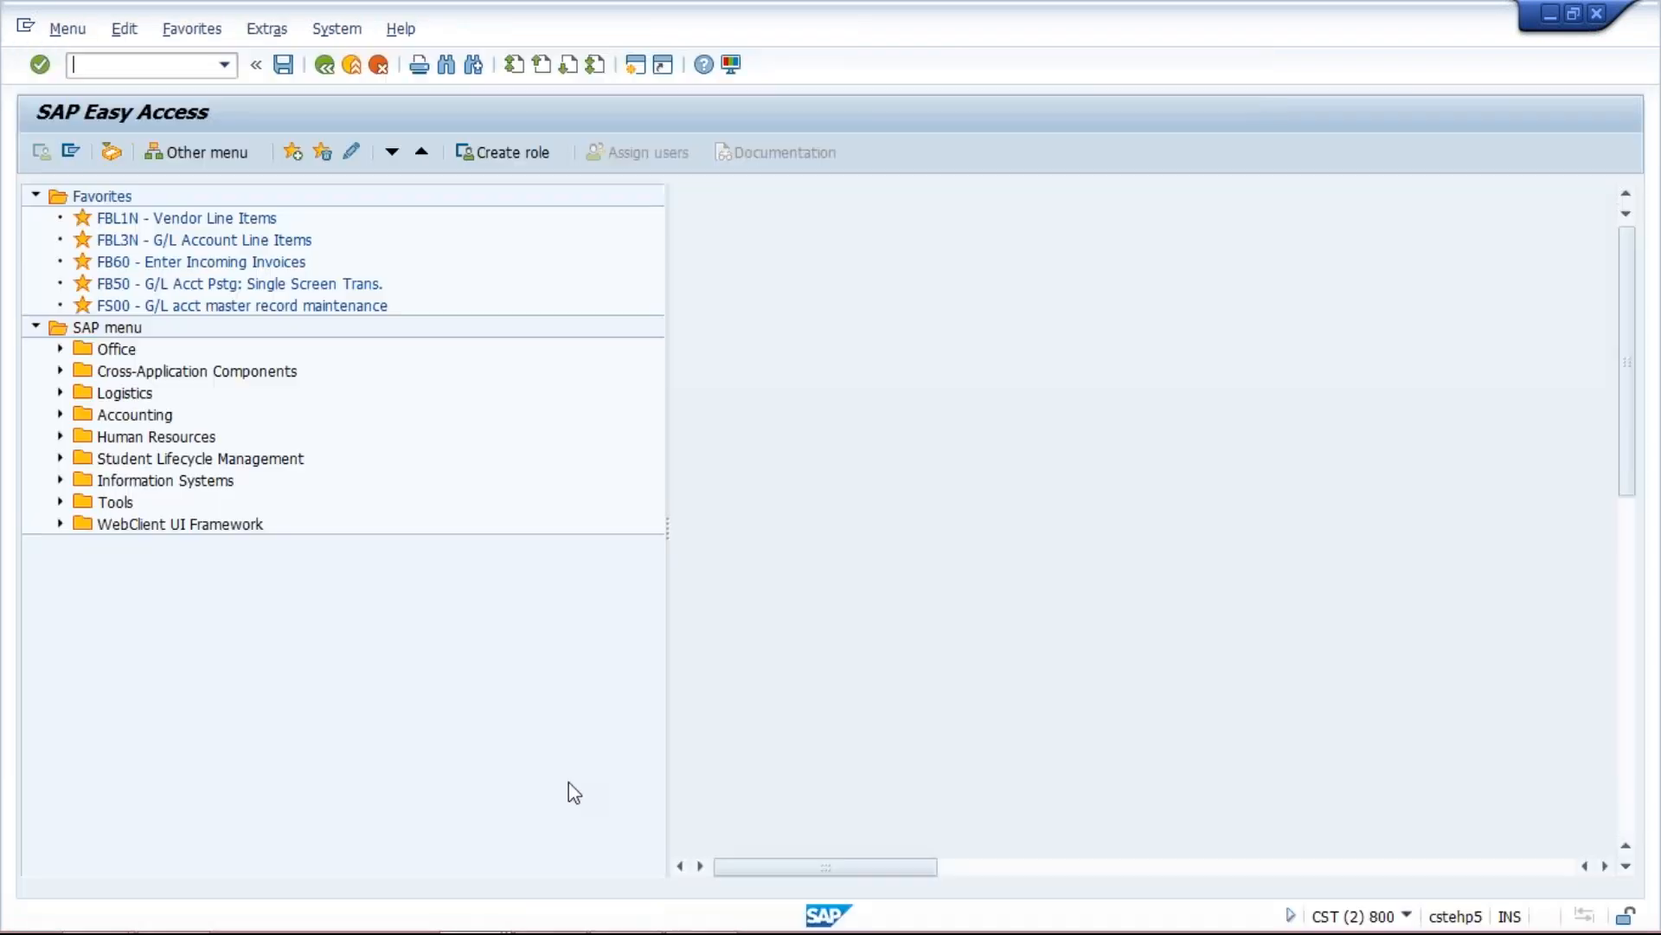
mouse_move(508, 915)
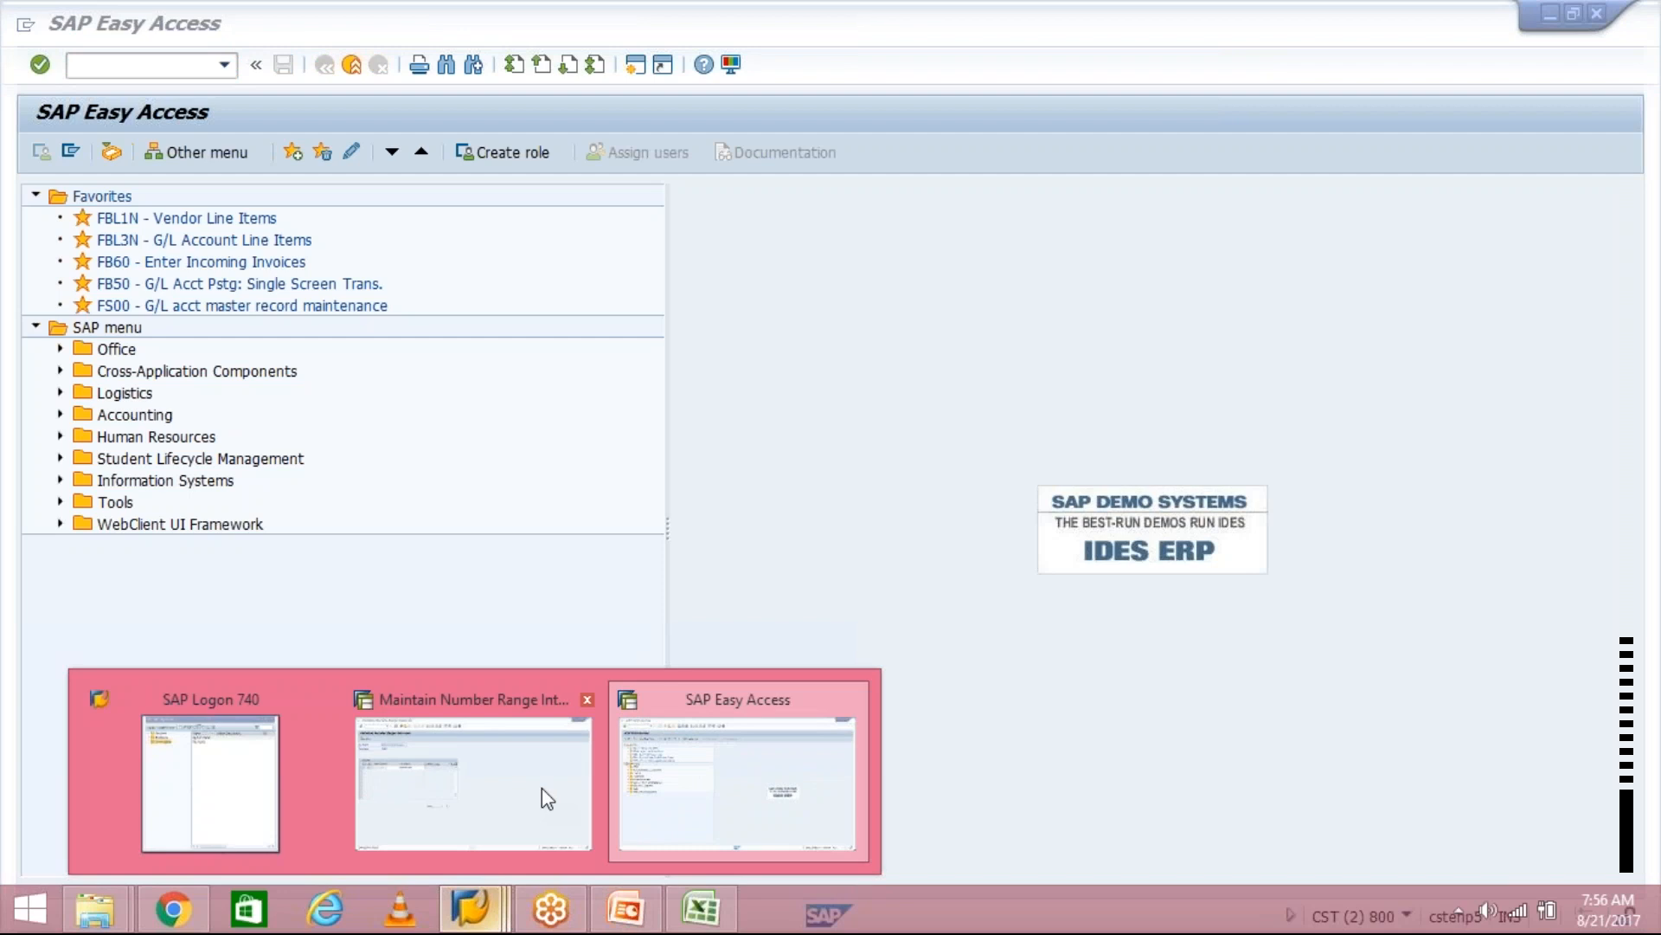
left_click(698, 783)
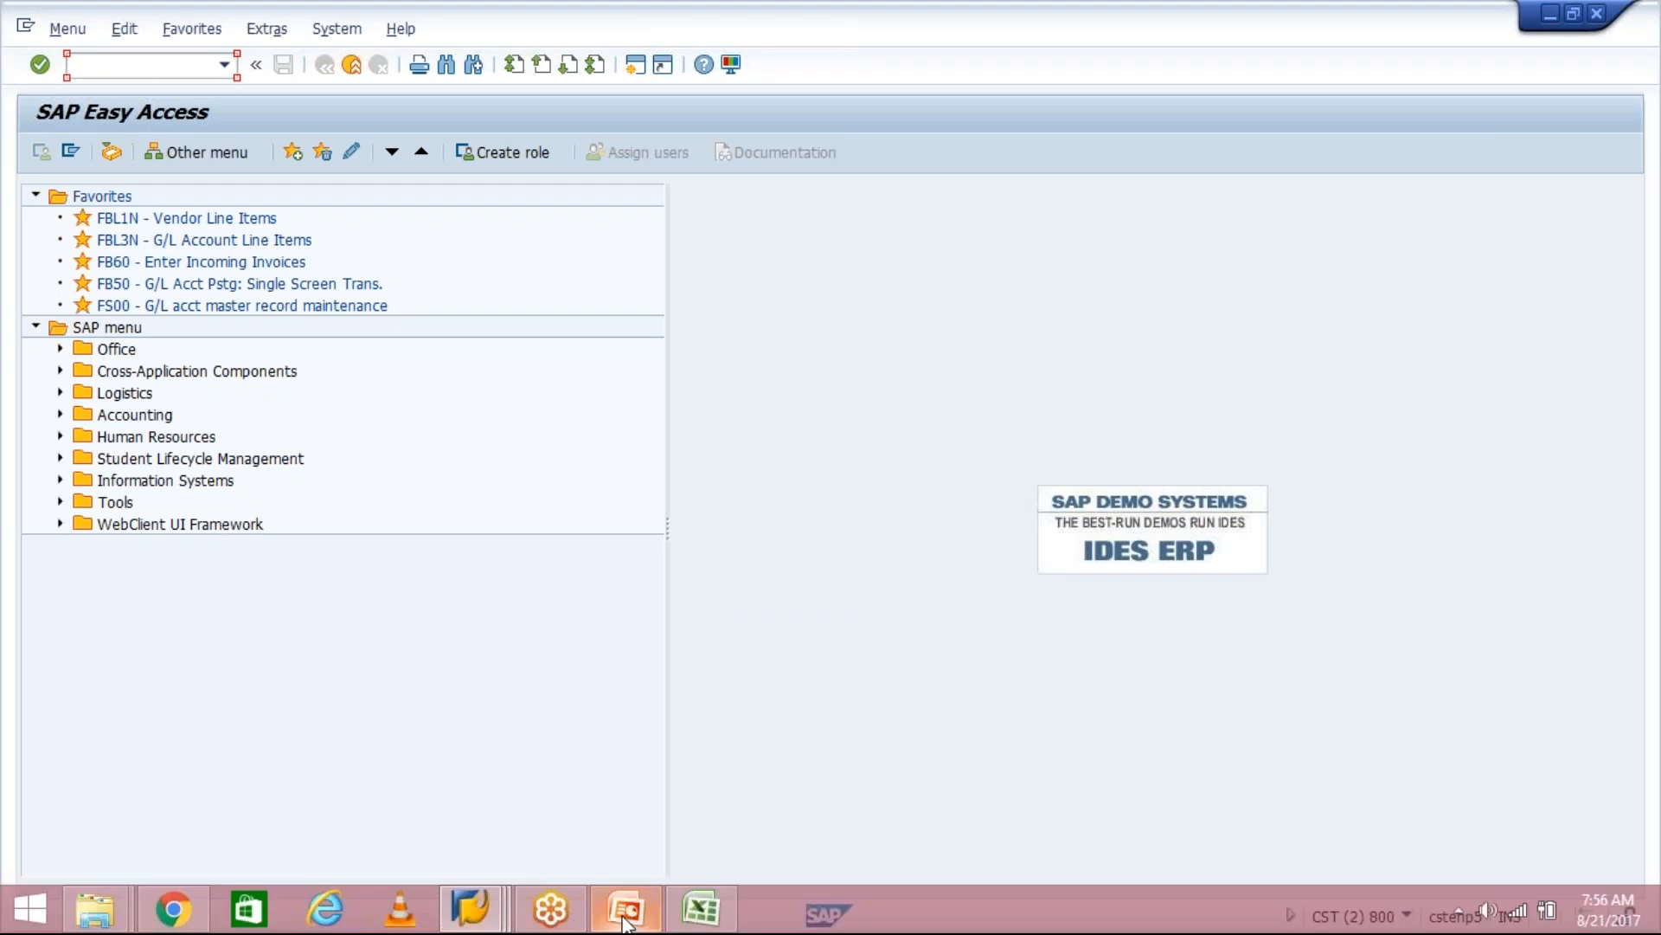
- Switch to the 4_Basic Setting presentation in PowerPoint and append "– OBA7" to the Document Type heading
left_click(625, 915)
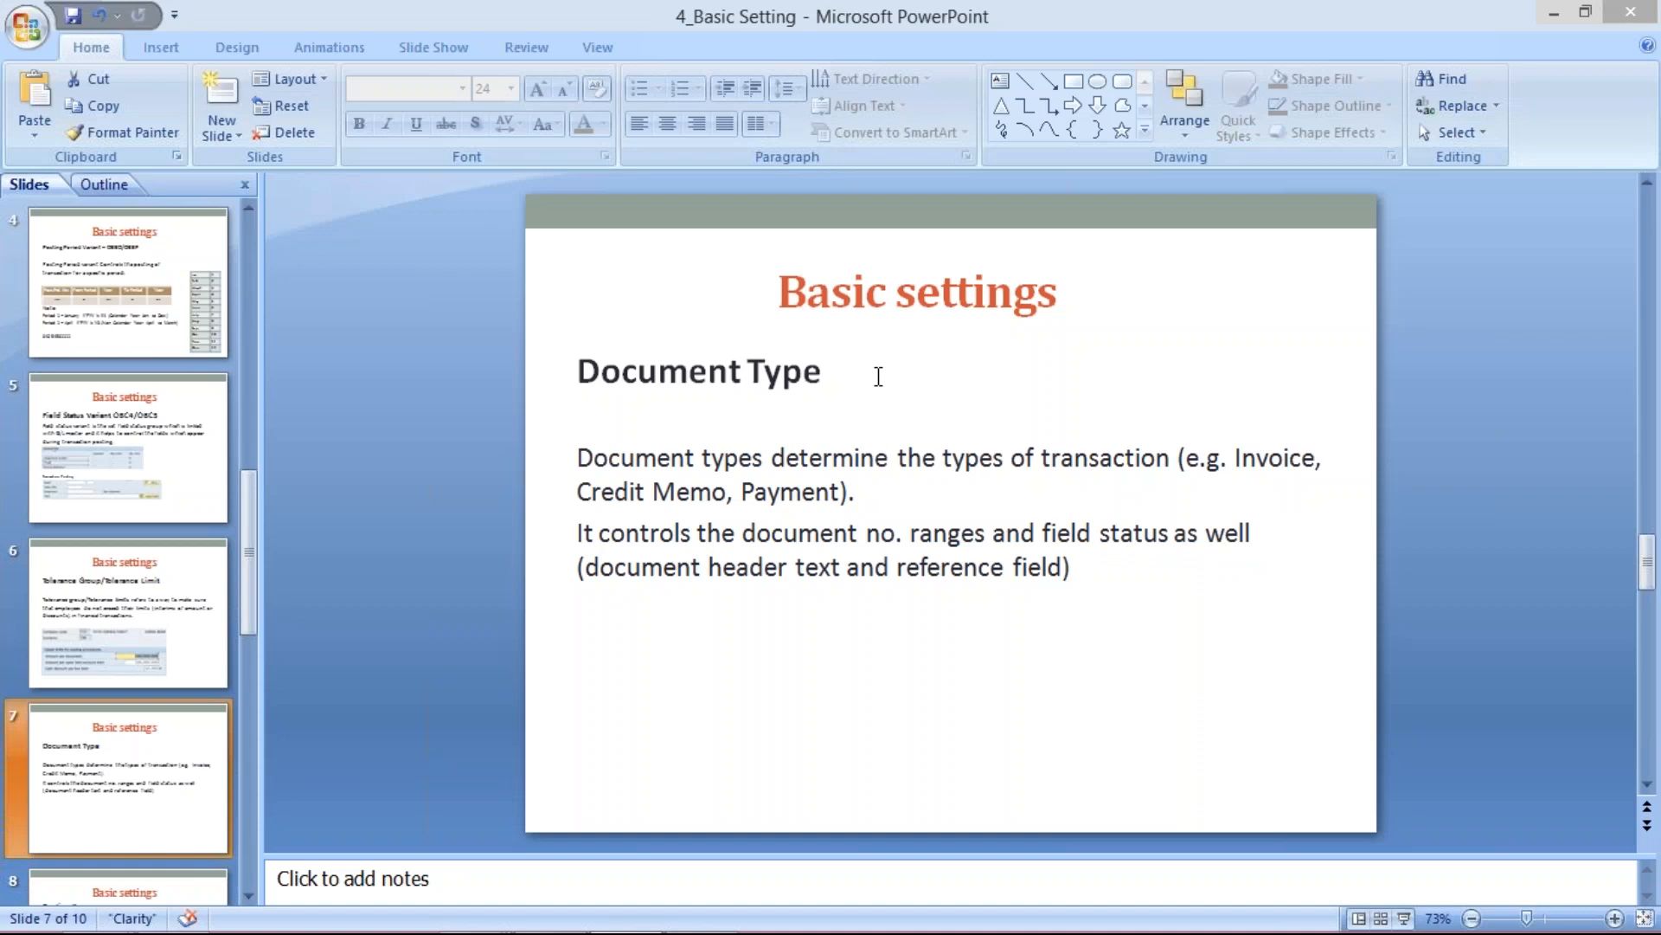
left_click(879, 377)
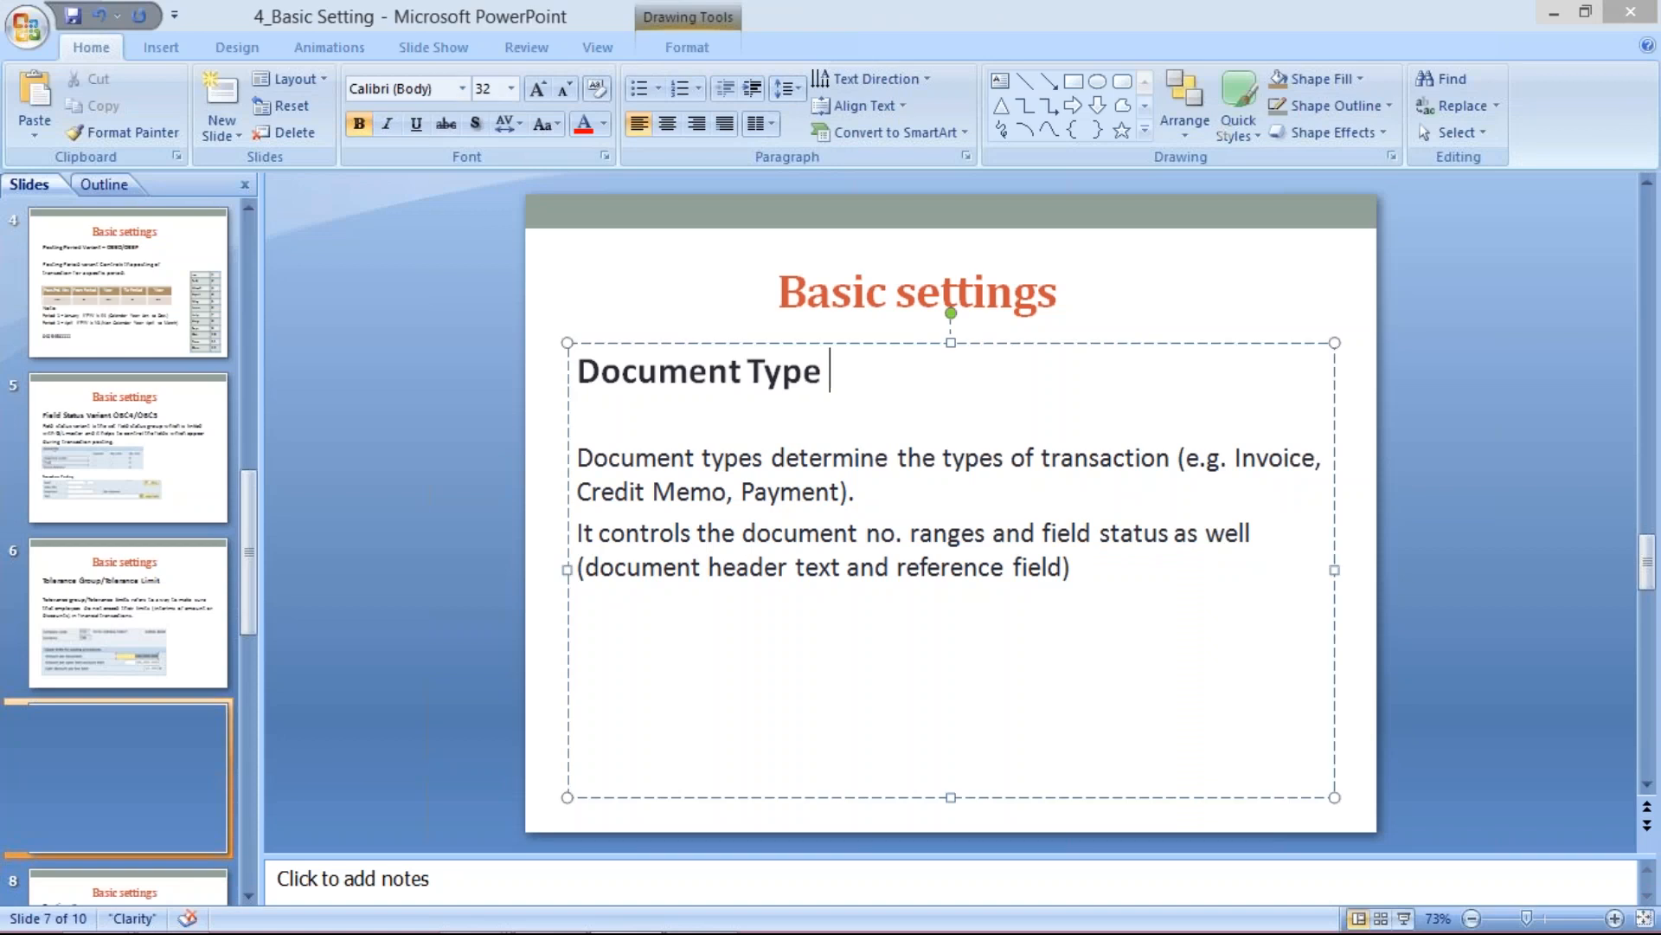
type("-")
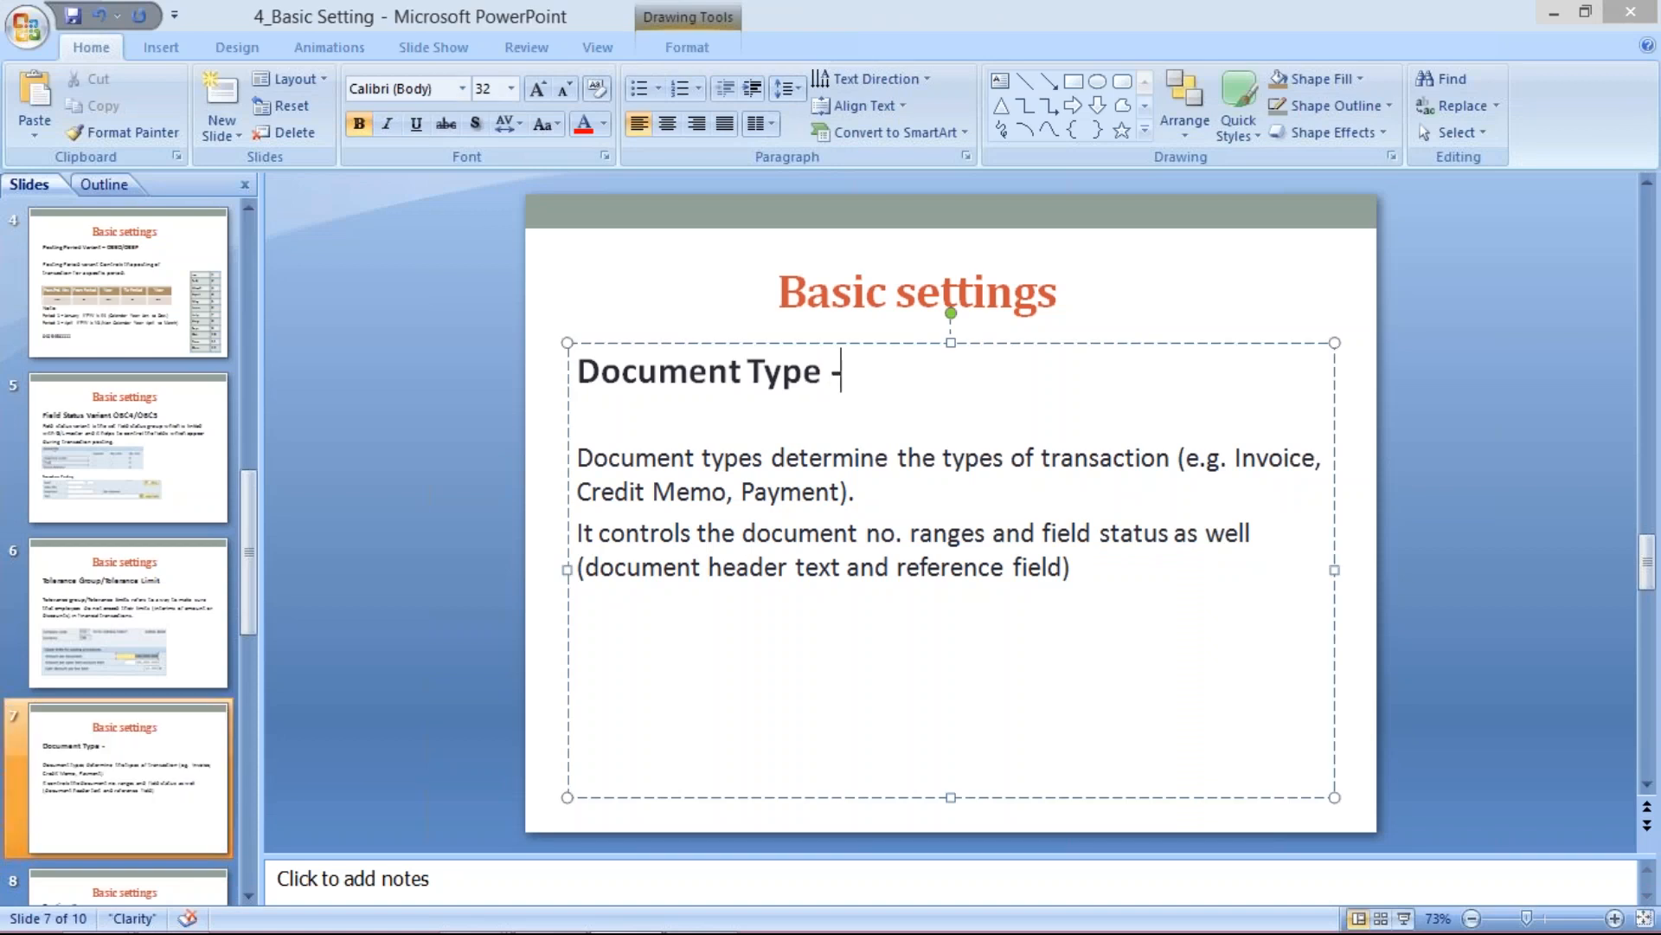
type("o")
type("b")
type("a")
key("BackSpace")
key("BackSpace")
key("BackSpace")
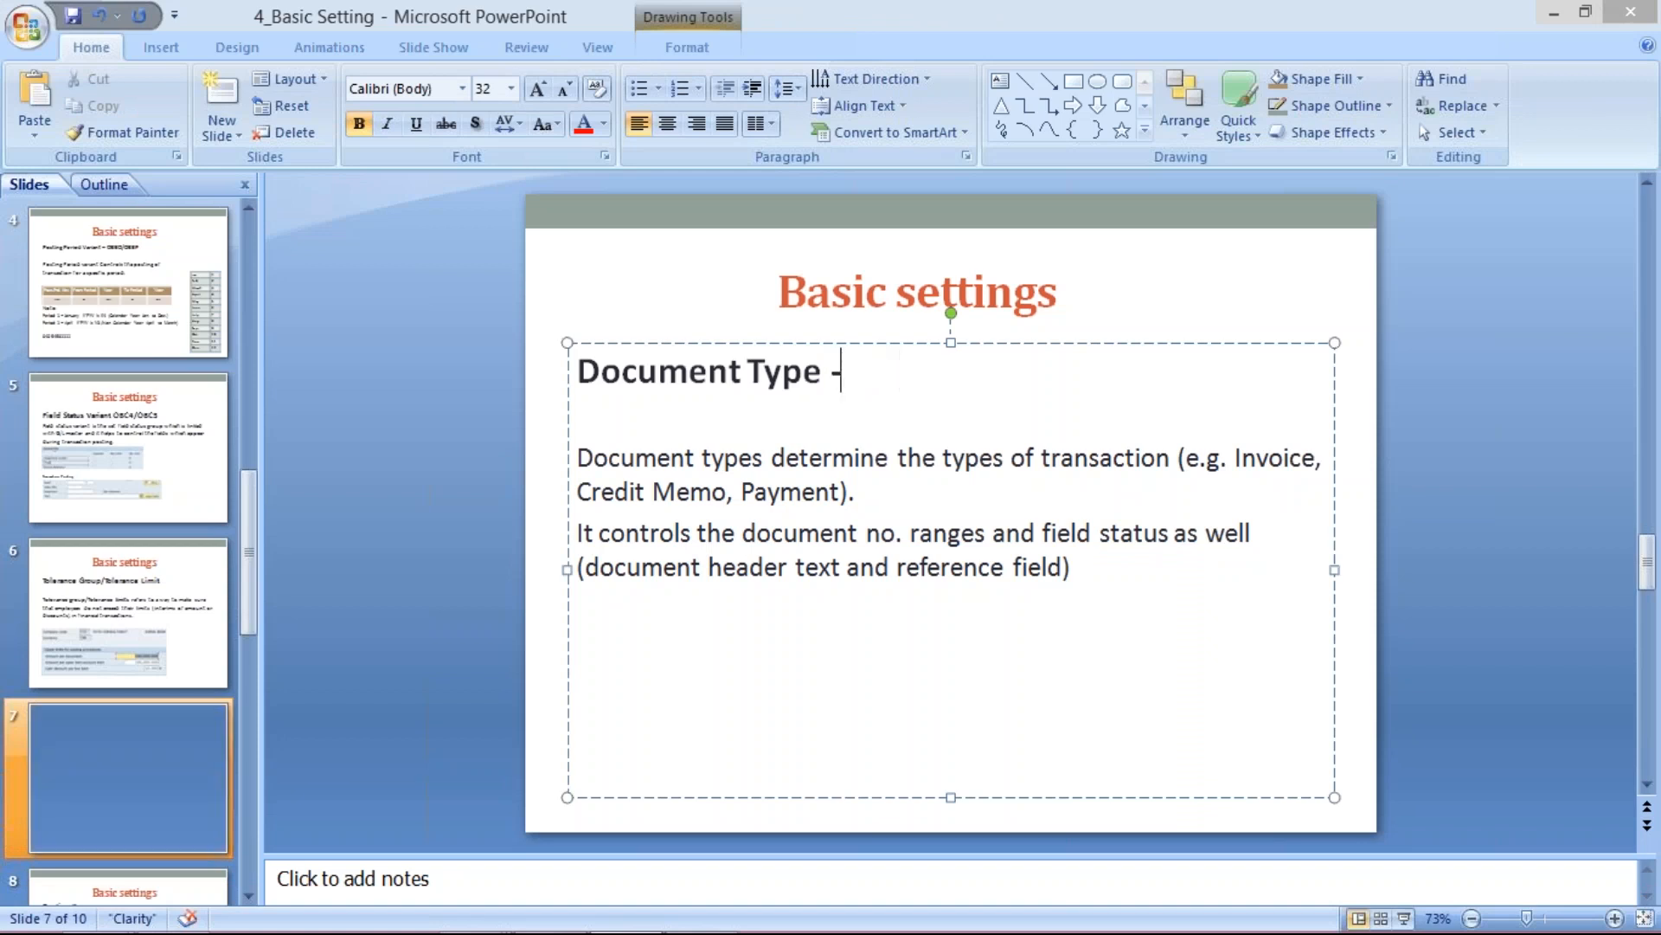
type("O")
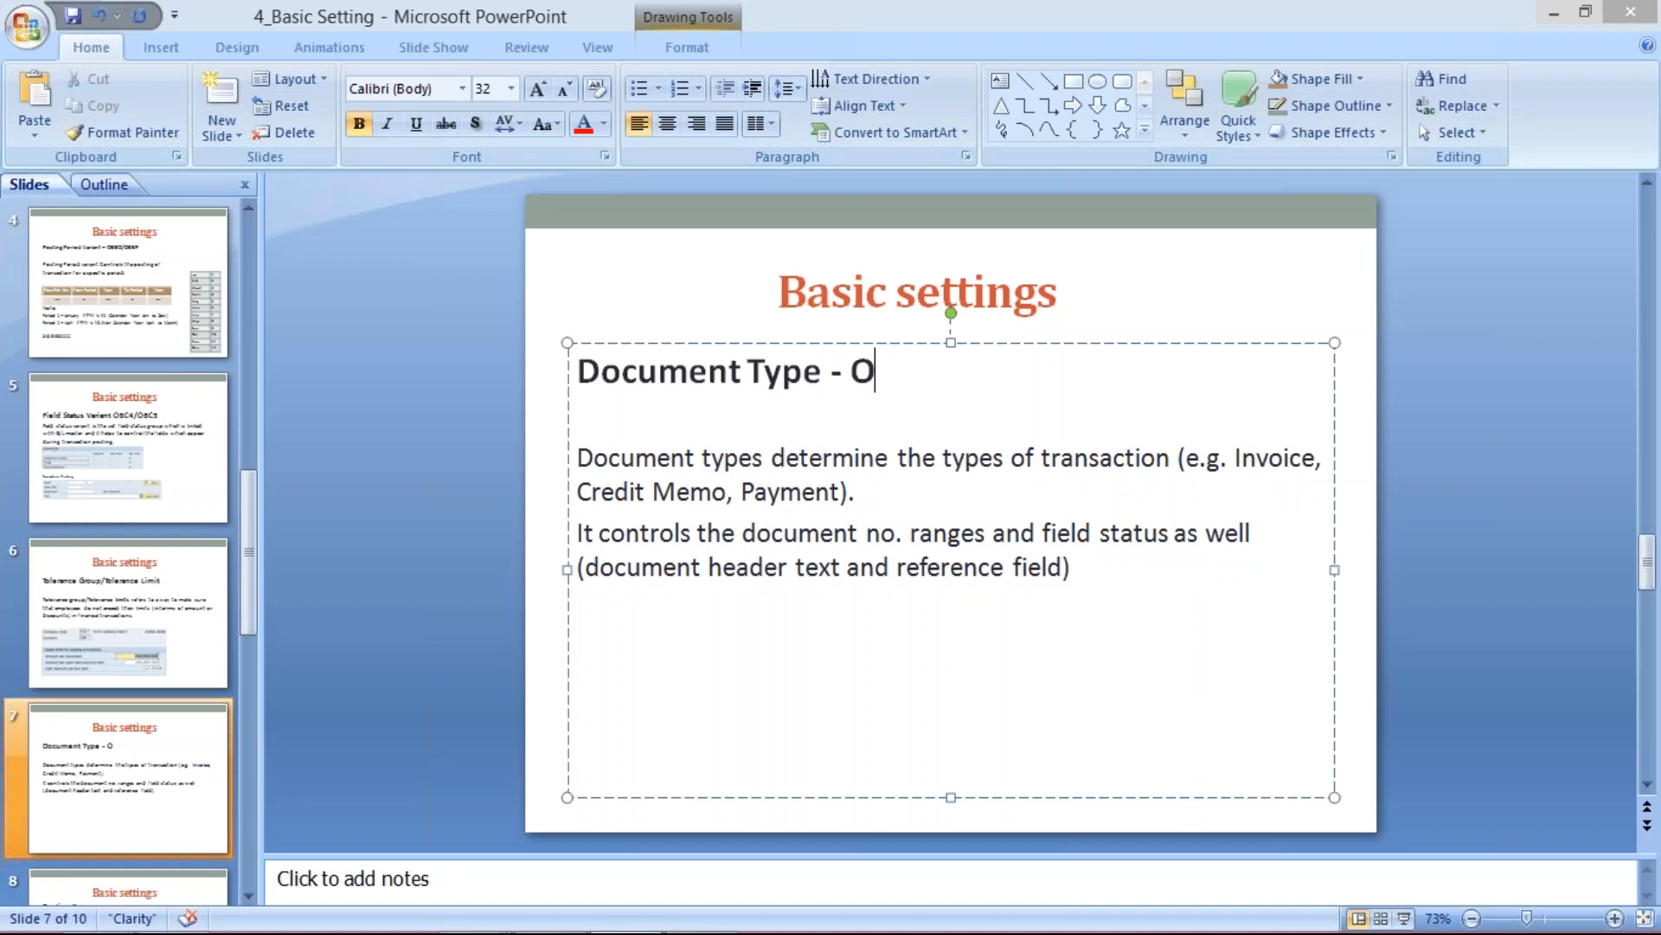
type("BA7")
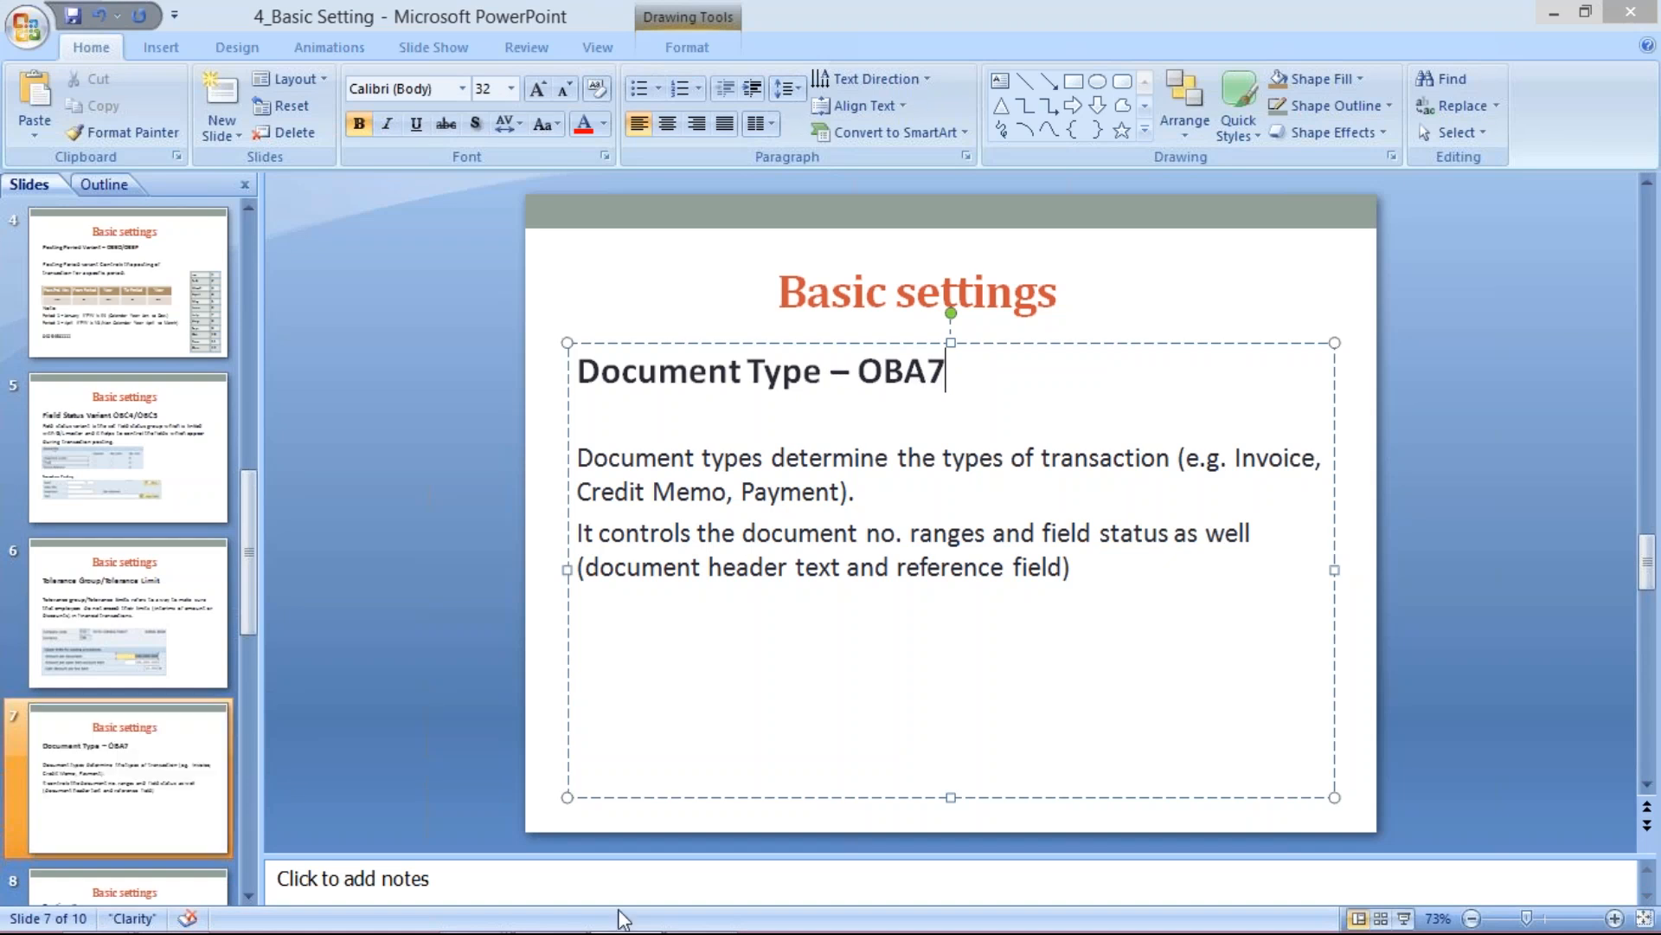
- Switch back to the second SAP session and run transaction OBA7 for the document types
mouse_move(501, 922)
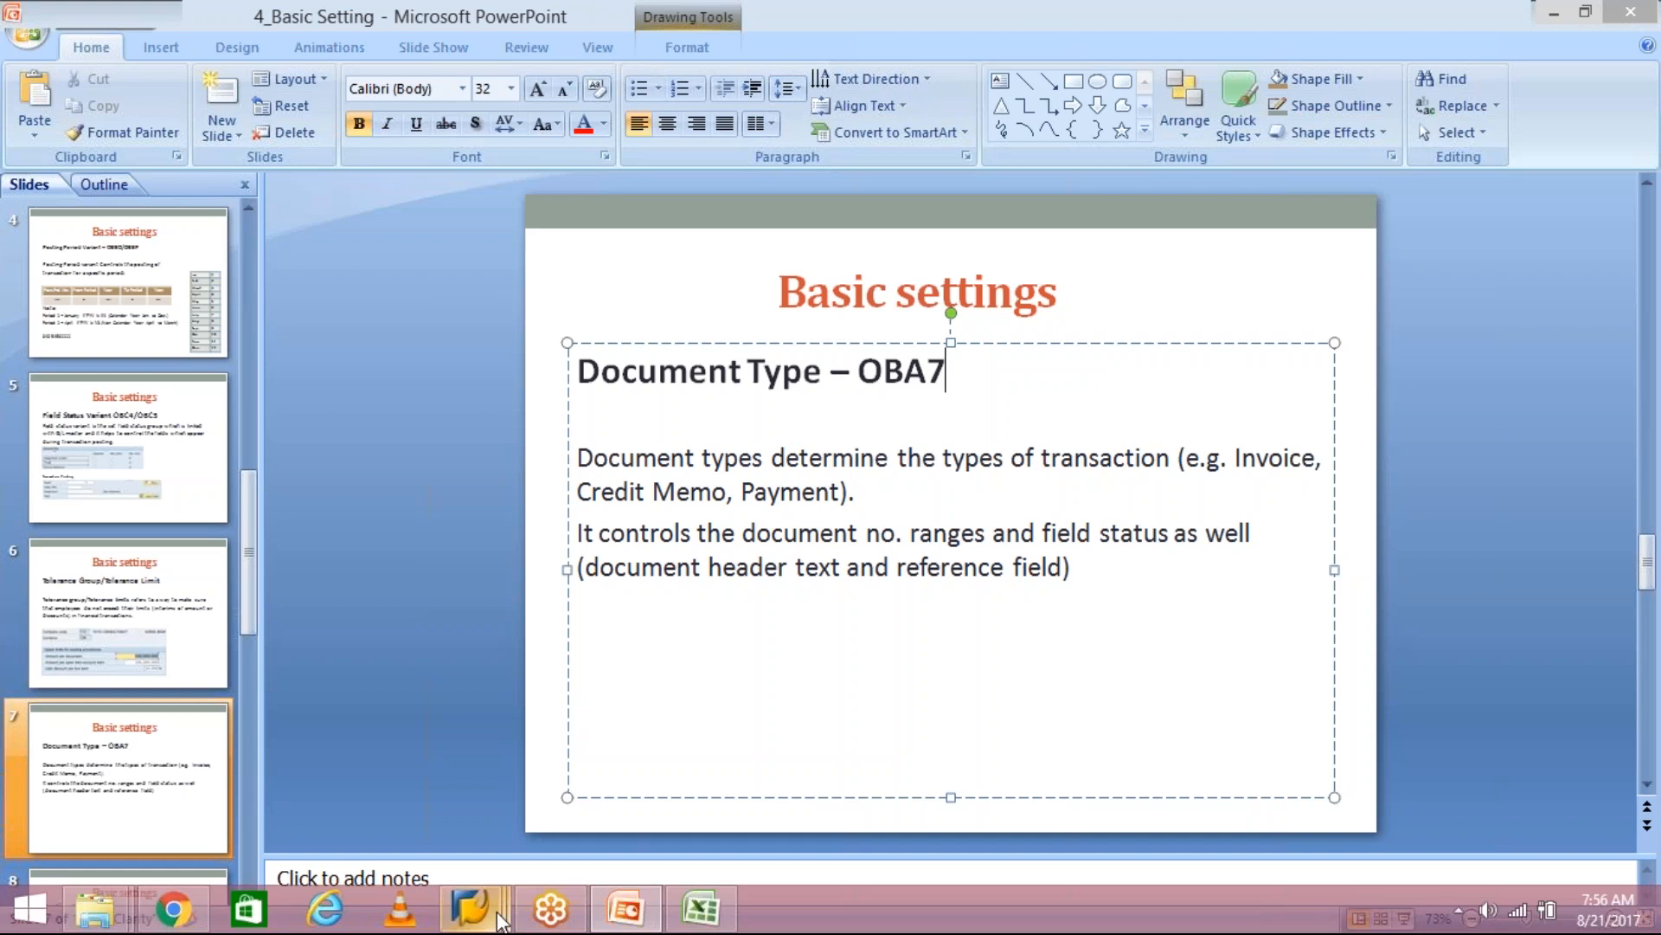
left_click(500, 922)
left_click(737, 779)
type("OBA")
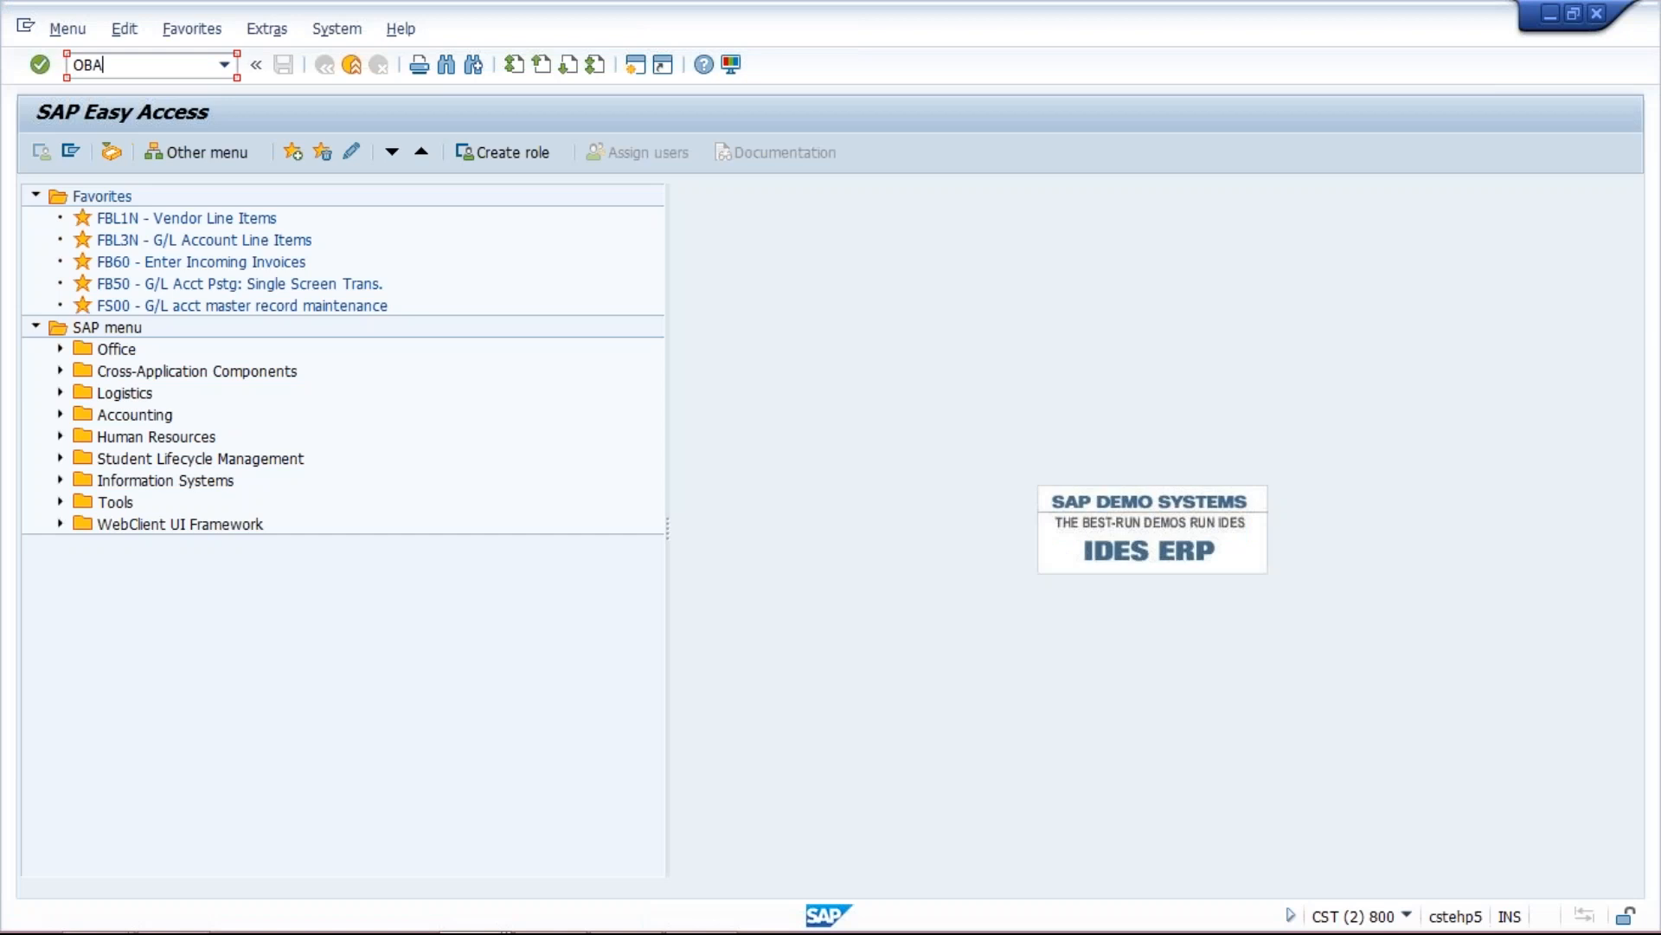
type("7")
key("Return")
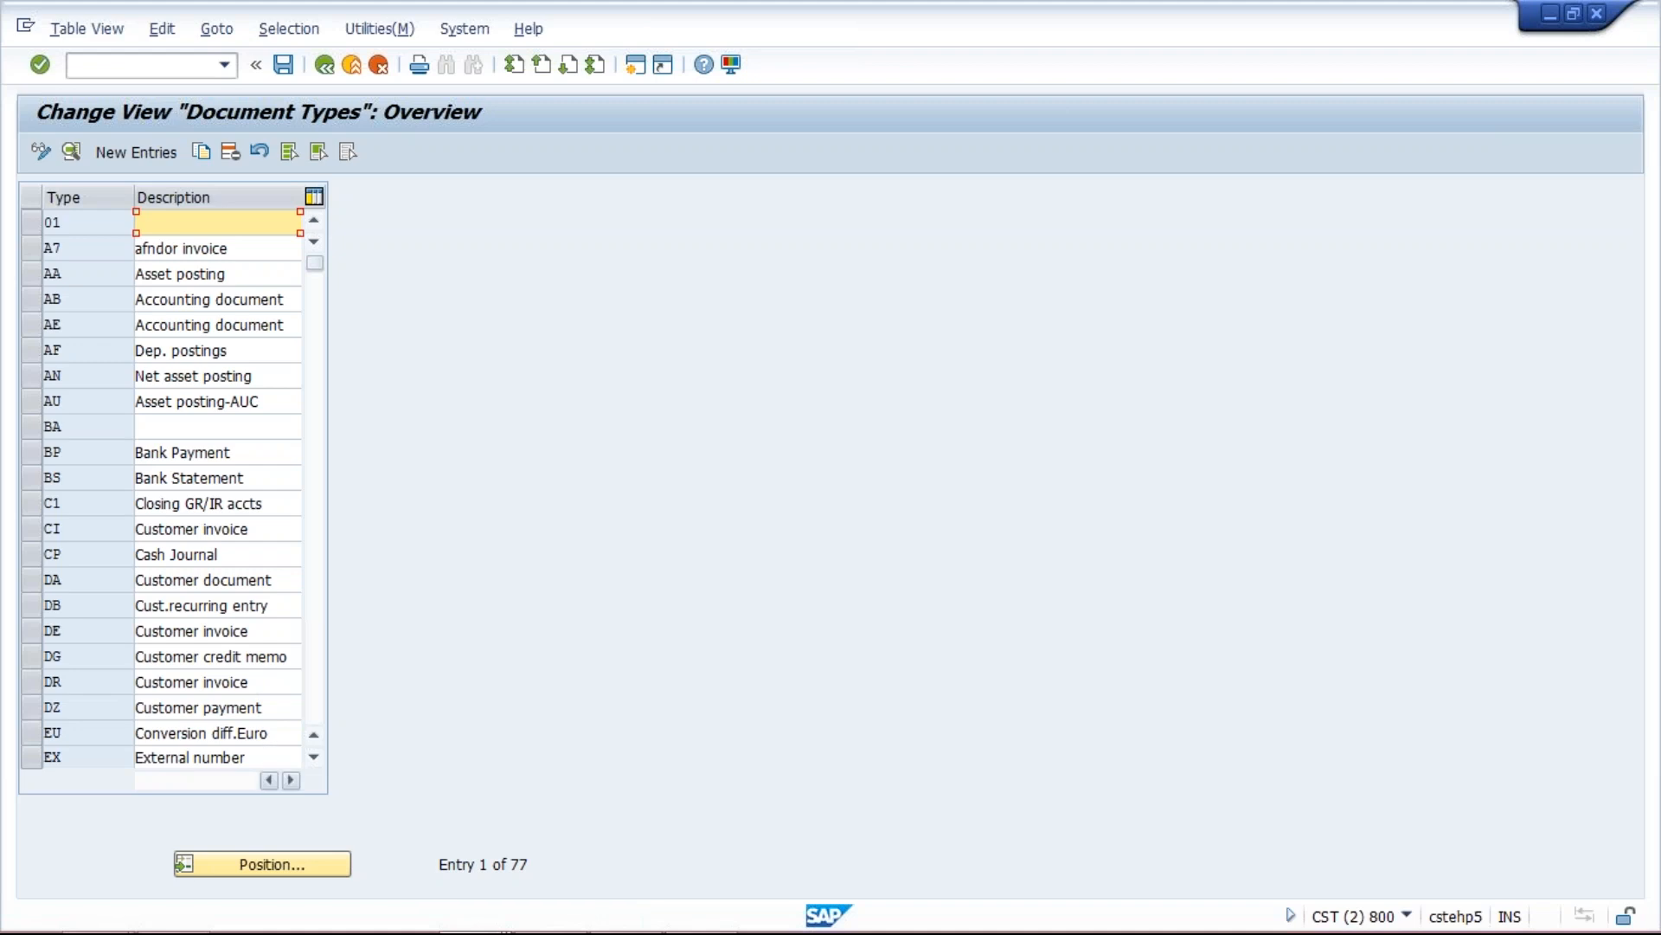
- Locate document type SA, open its details and save number range 01 under the TATA MOTOR customizing request
left_click(262, 863)
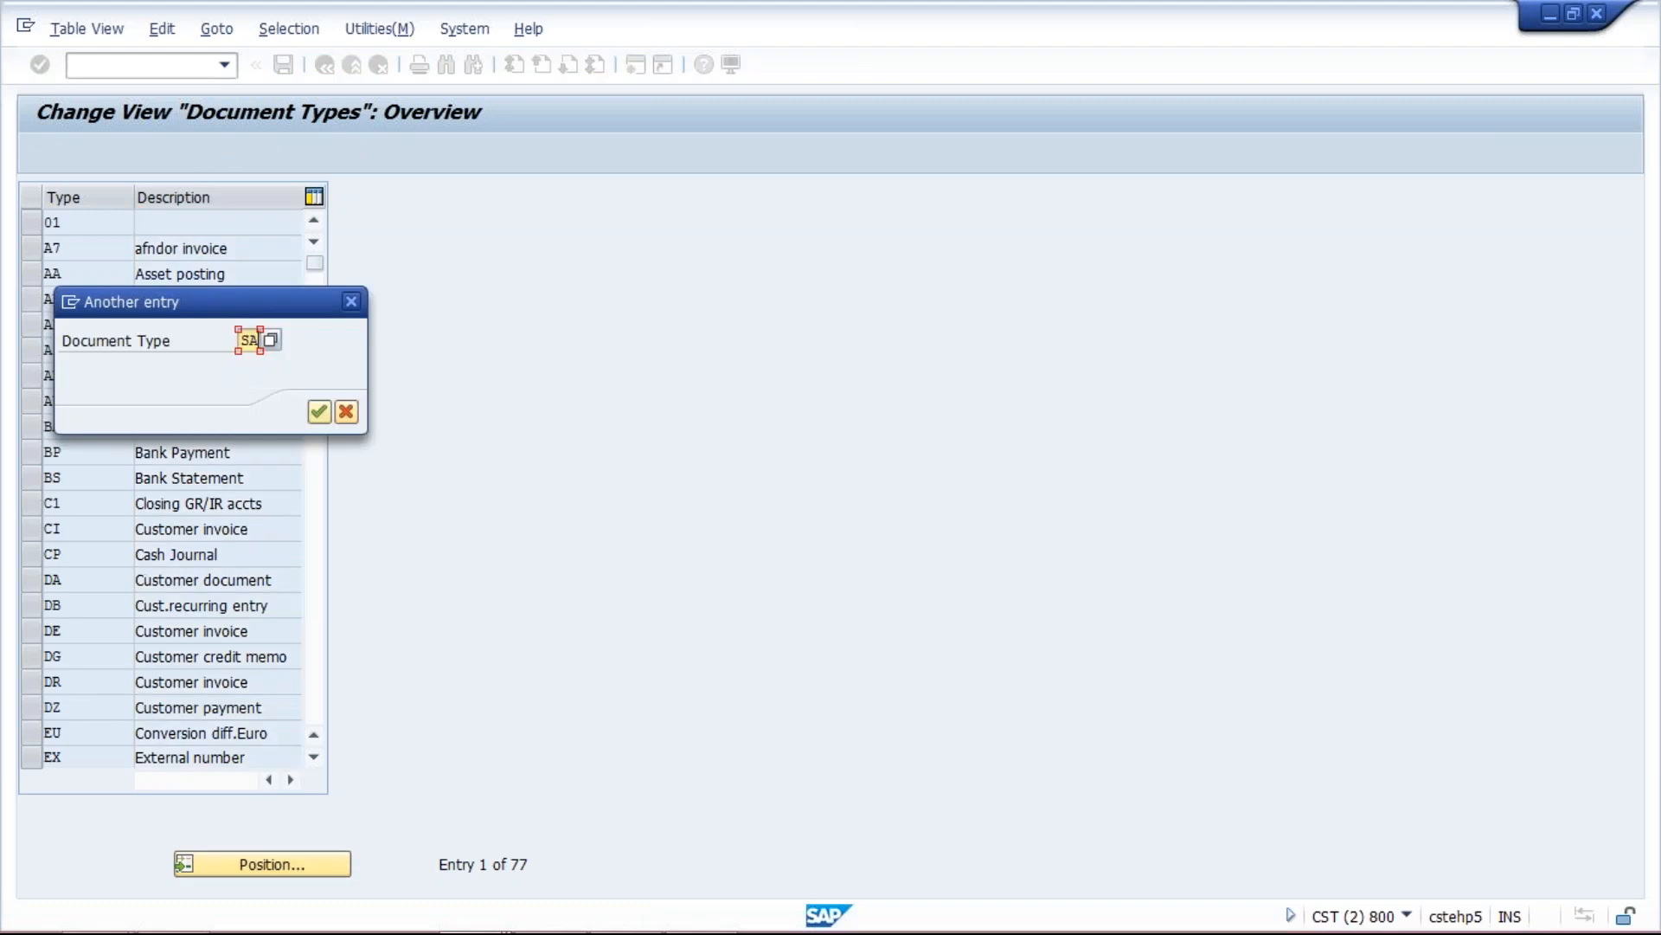
key("Return")
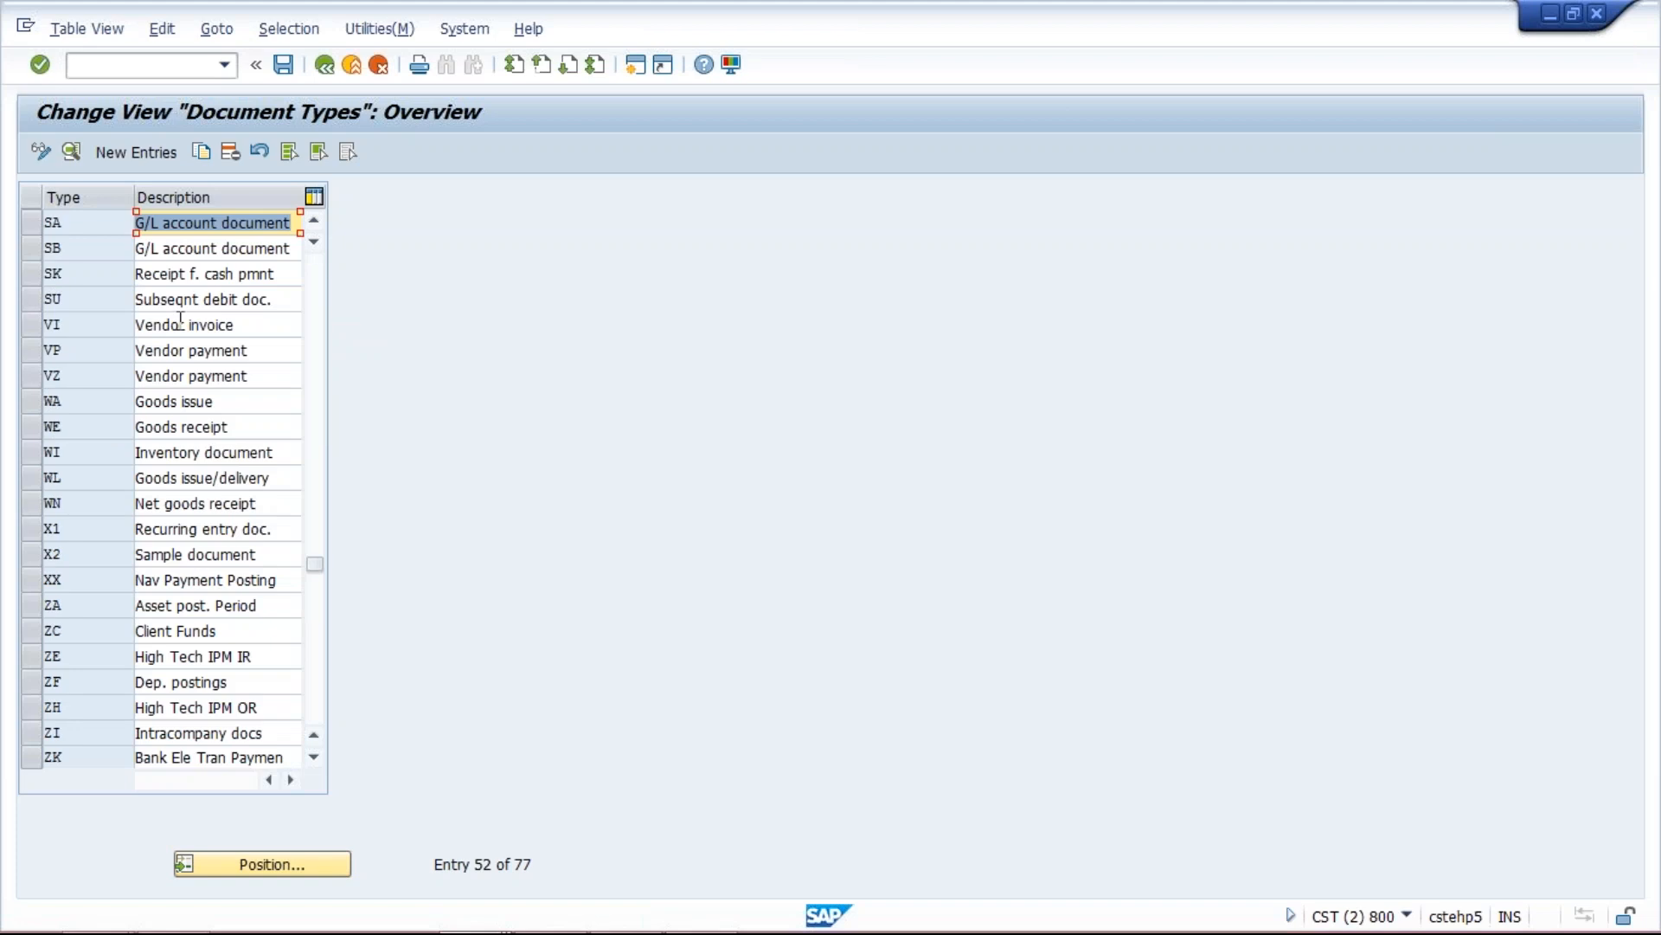
double_click(113, 223)
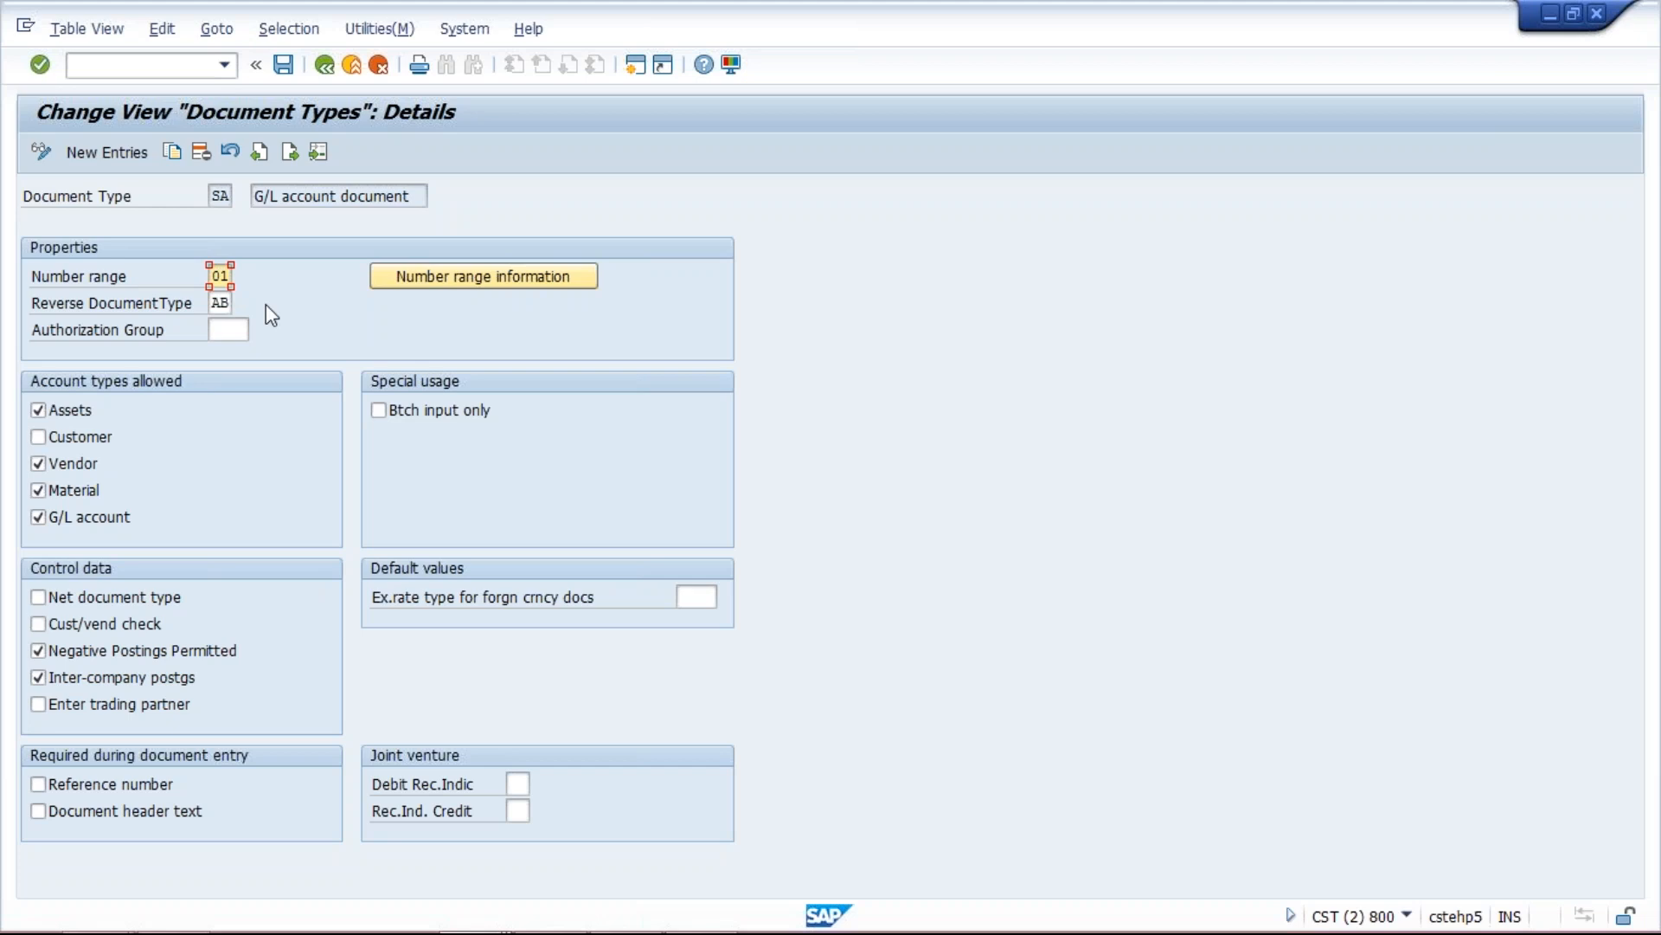
left_click(284, 73)
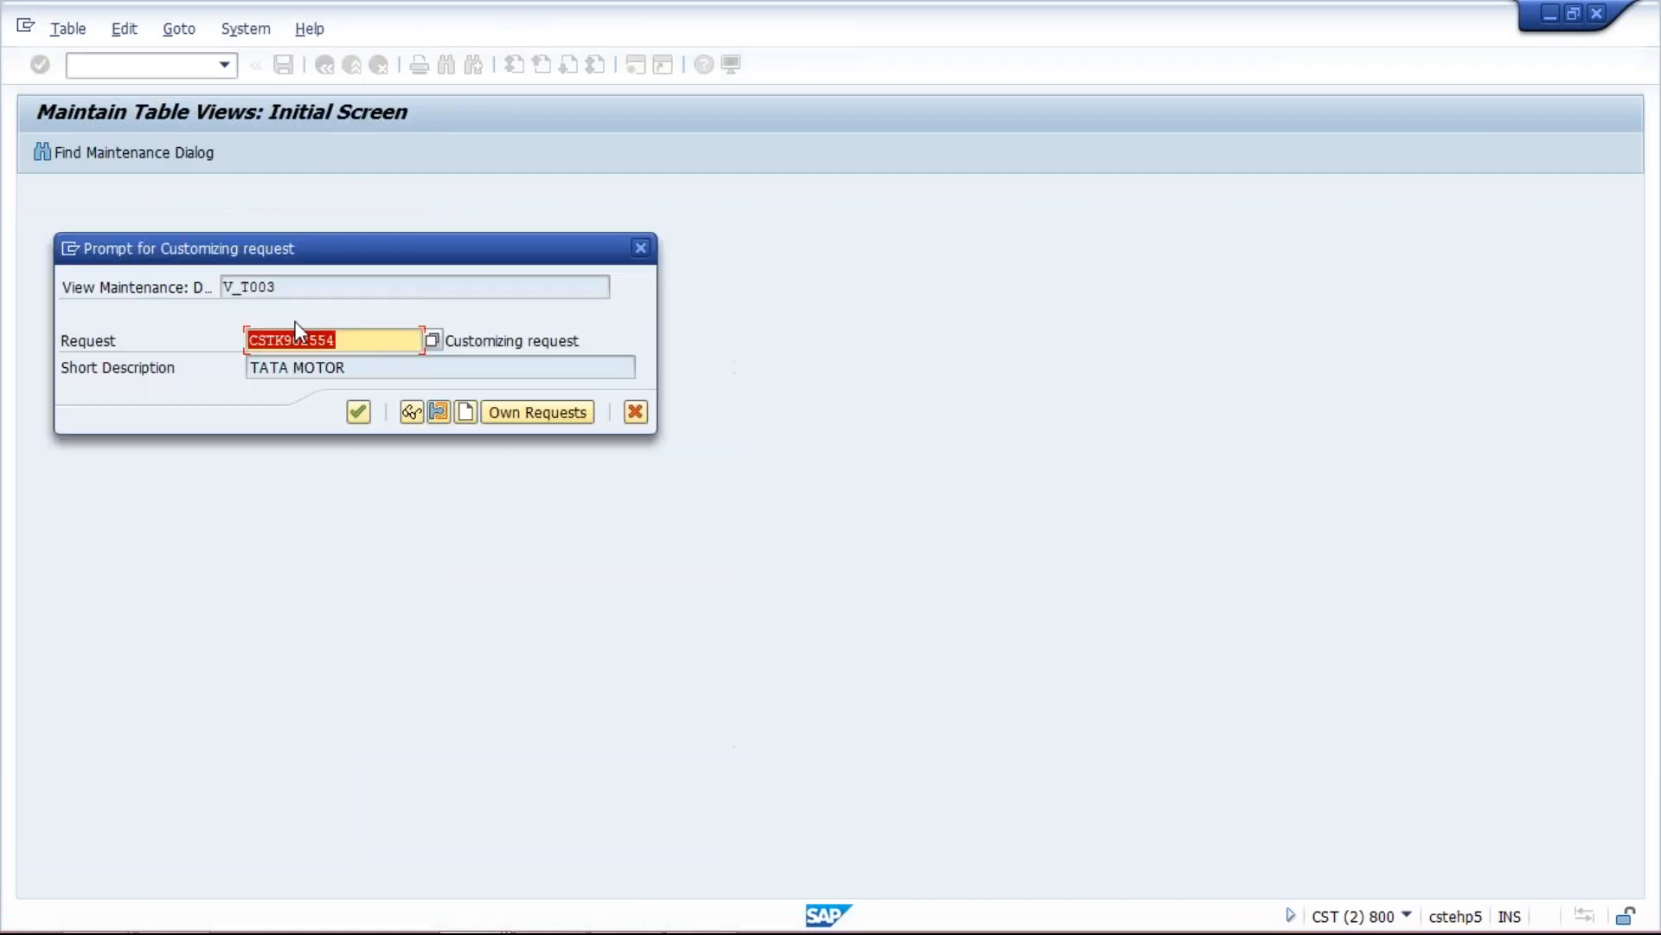
left_click(360, 412)
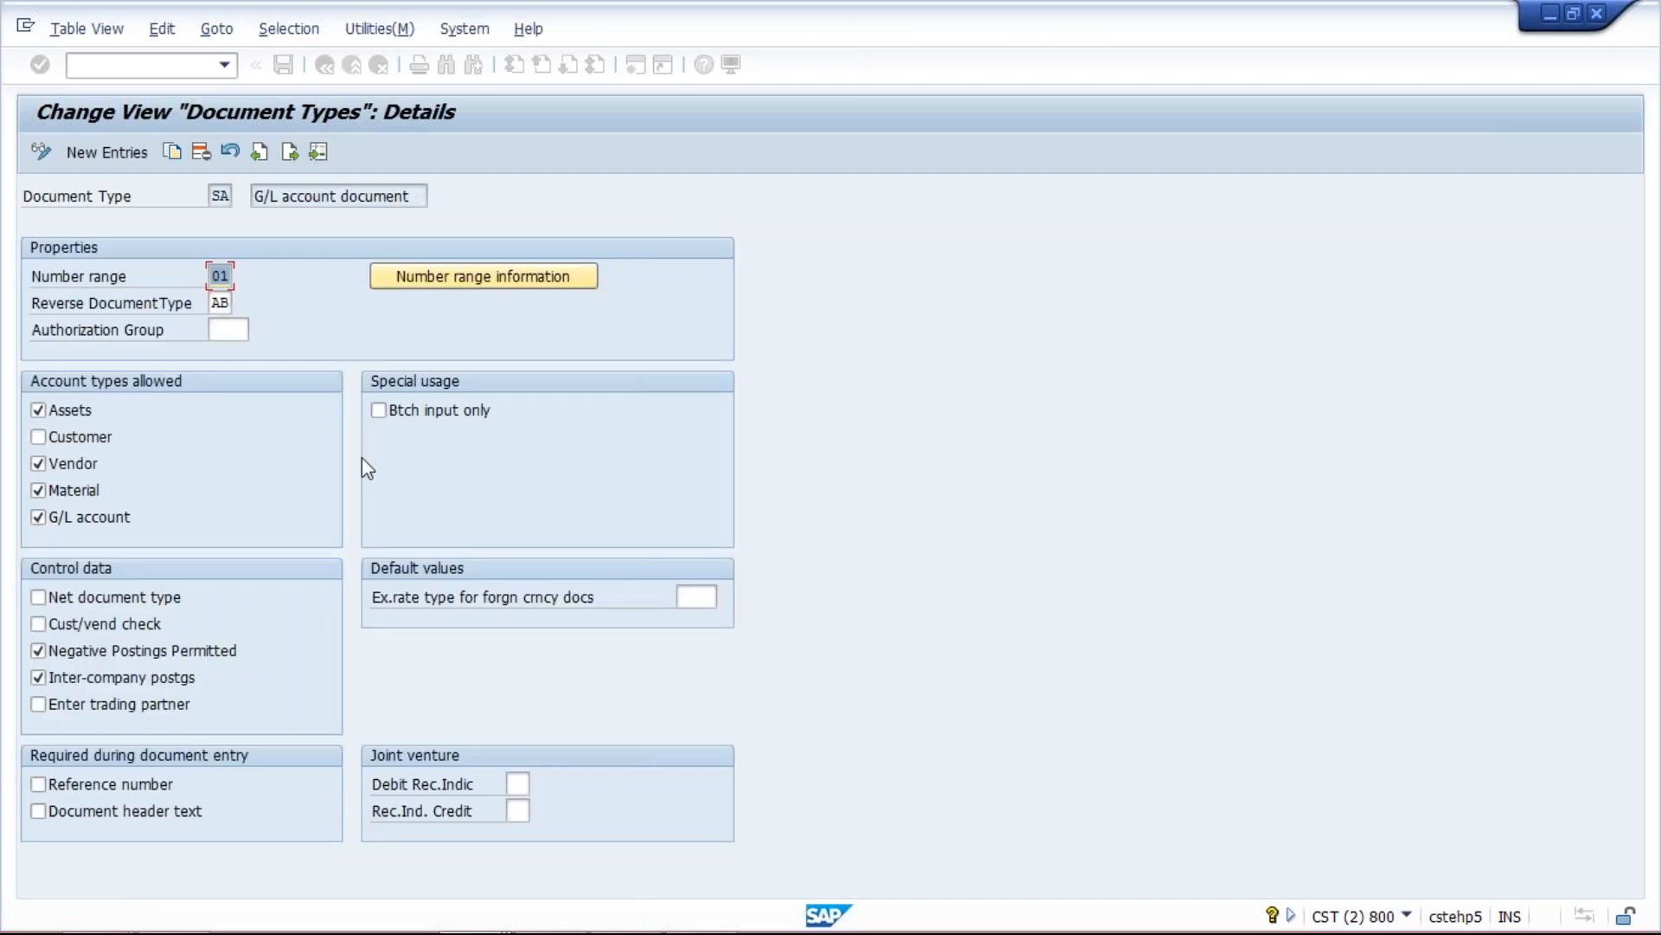
- Switch to the Class workbook in Excel and enter SA in cell J8, below the KR, KZ and KG list
mouse_move(620, 924)
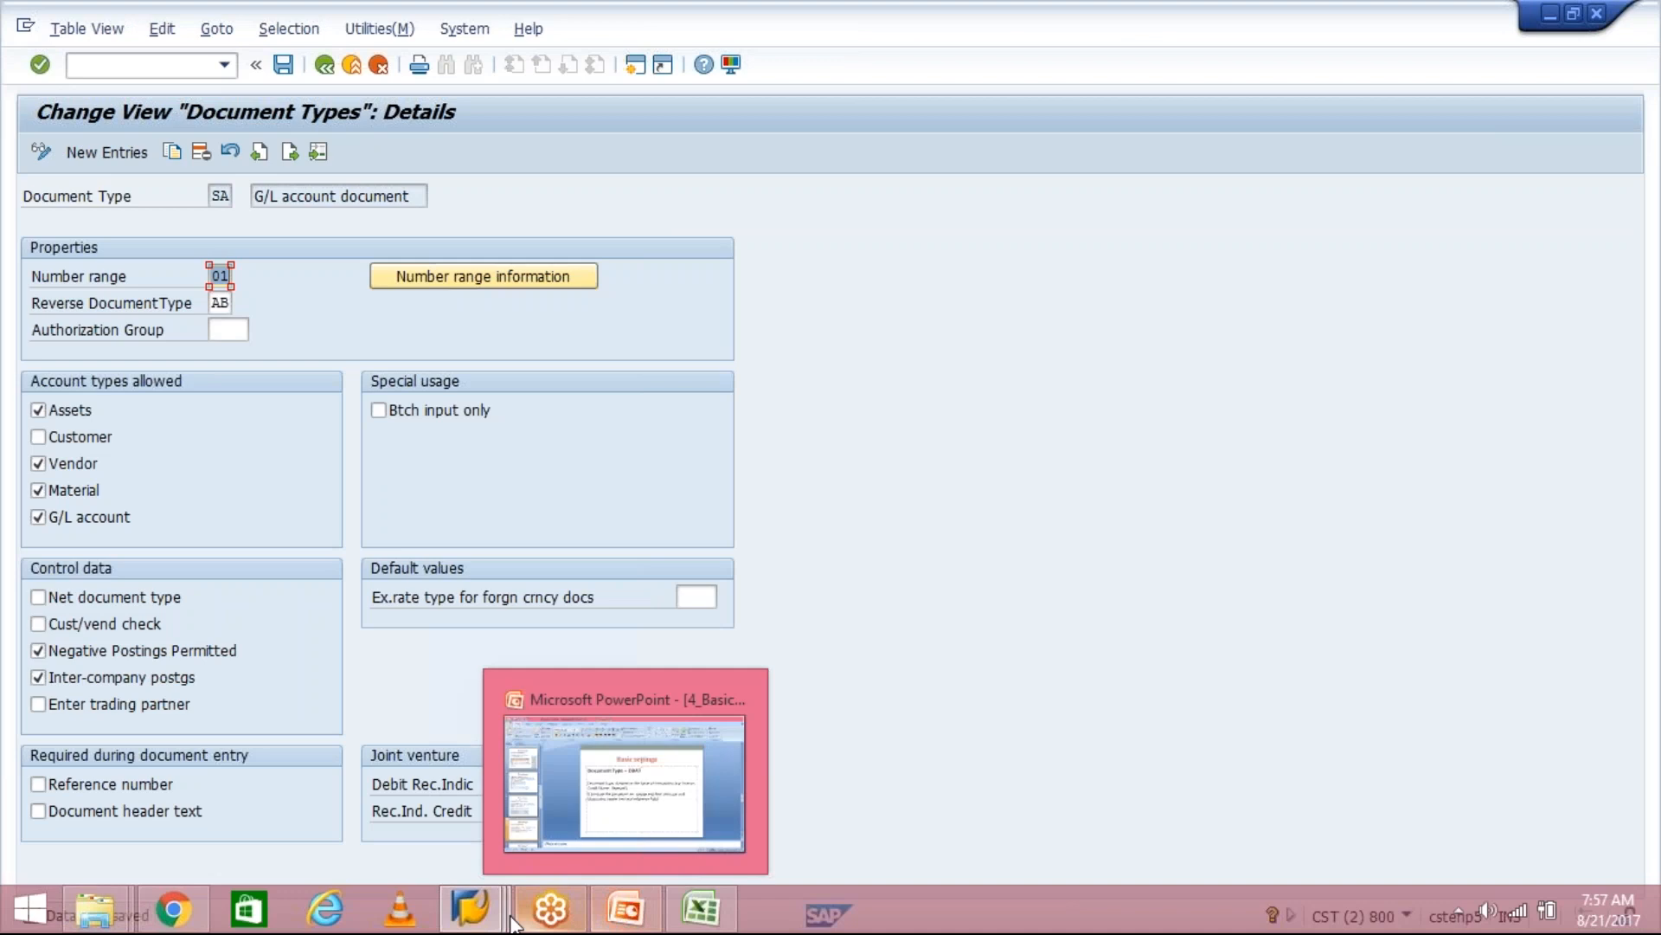
mouse_move(701, 908)
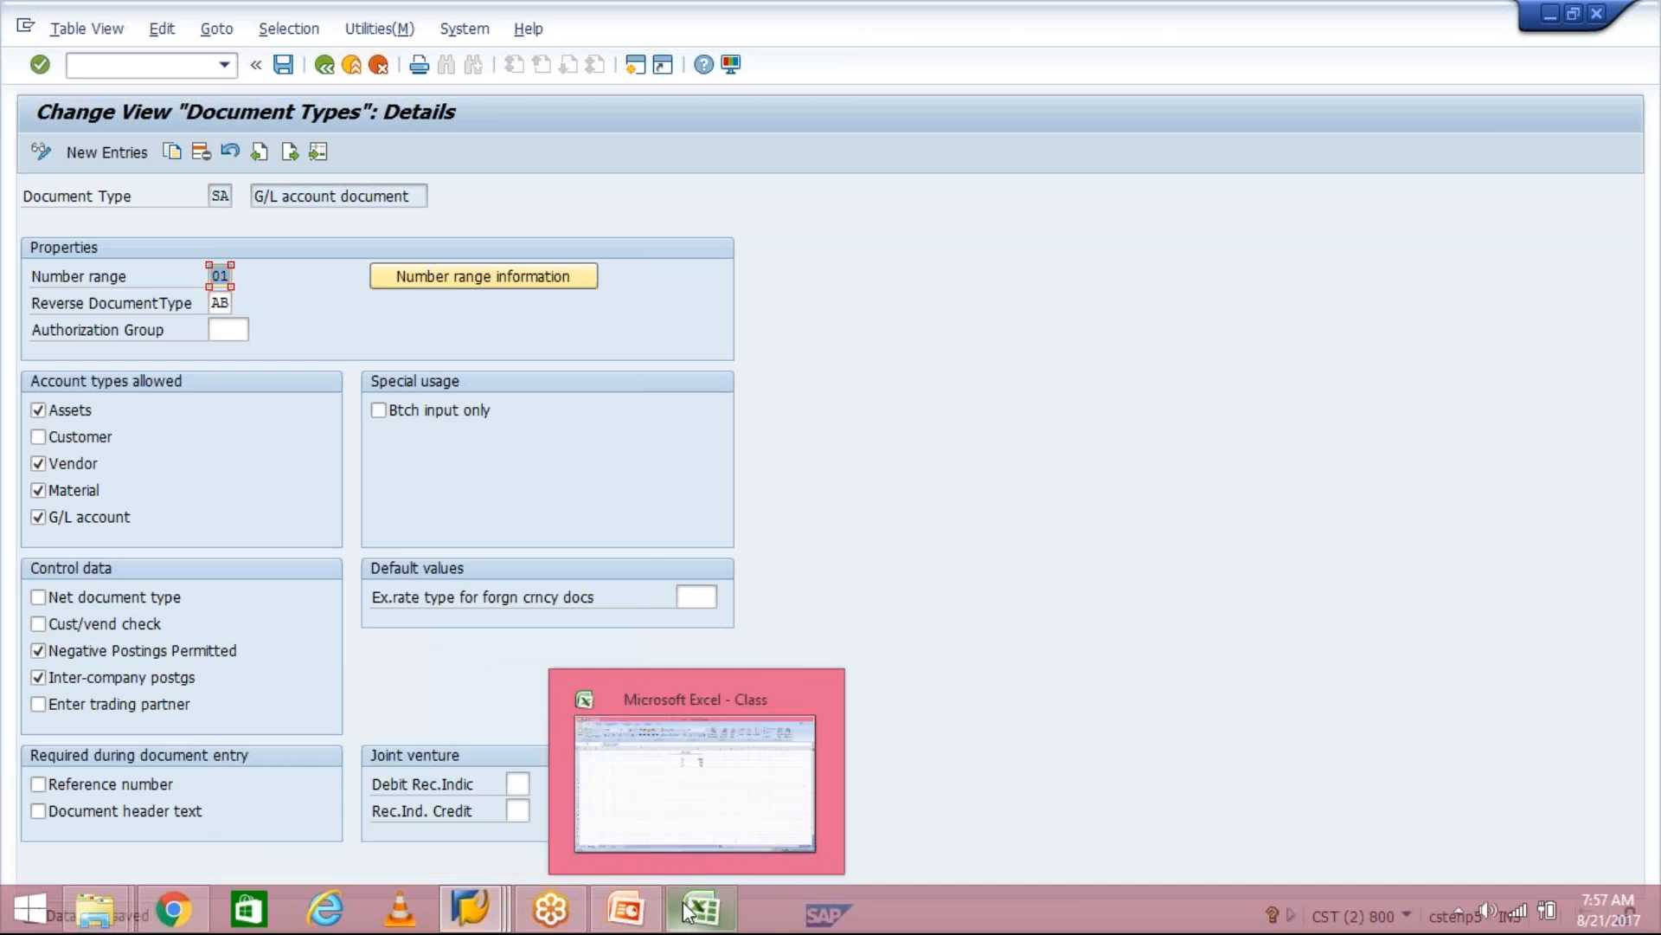
left_click(695, 808)
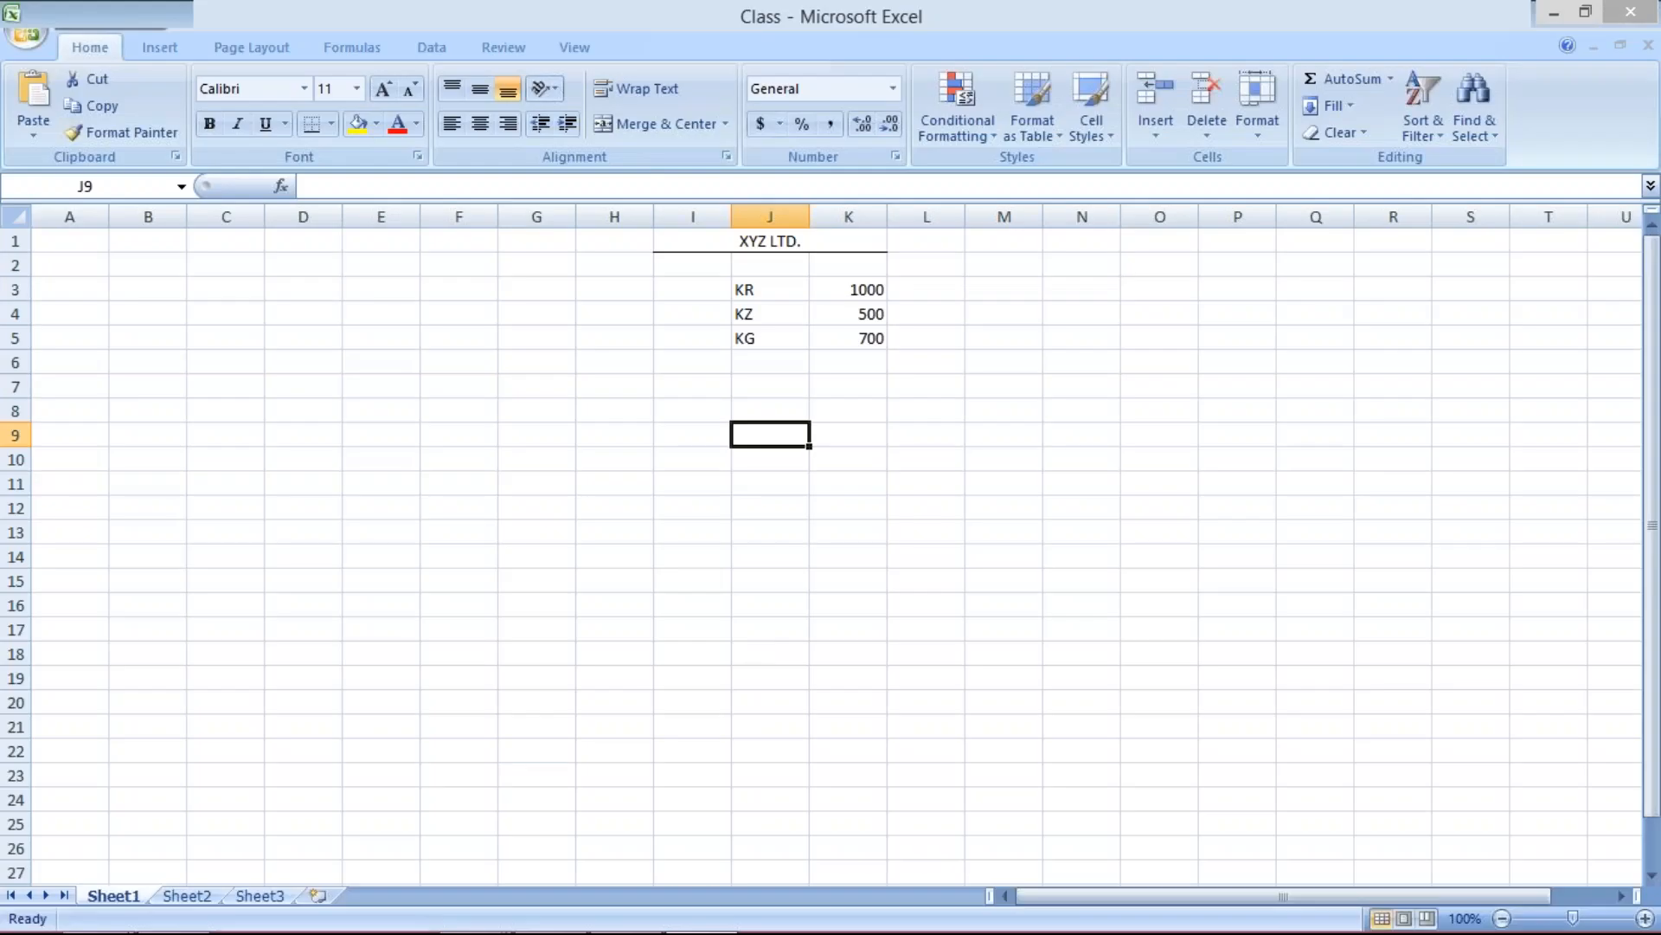
left_click(786, 288)
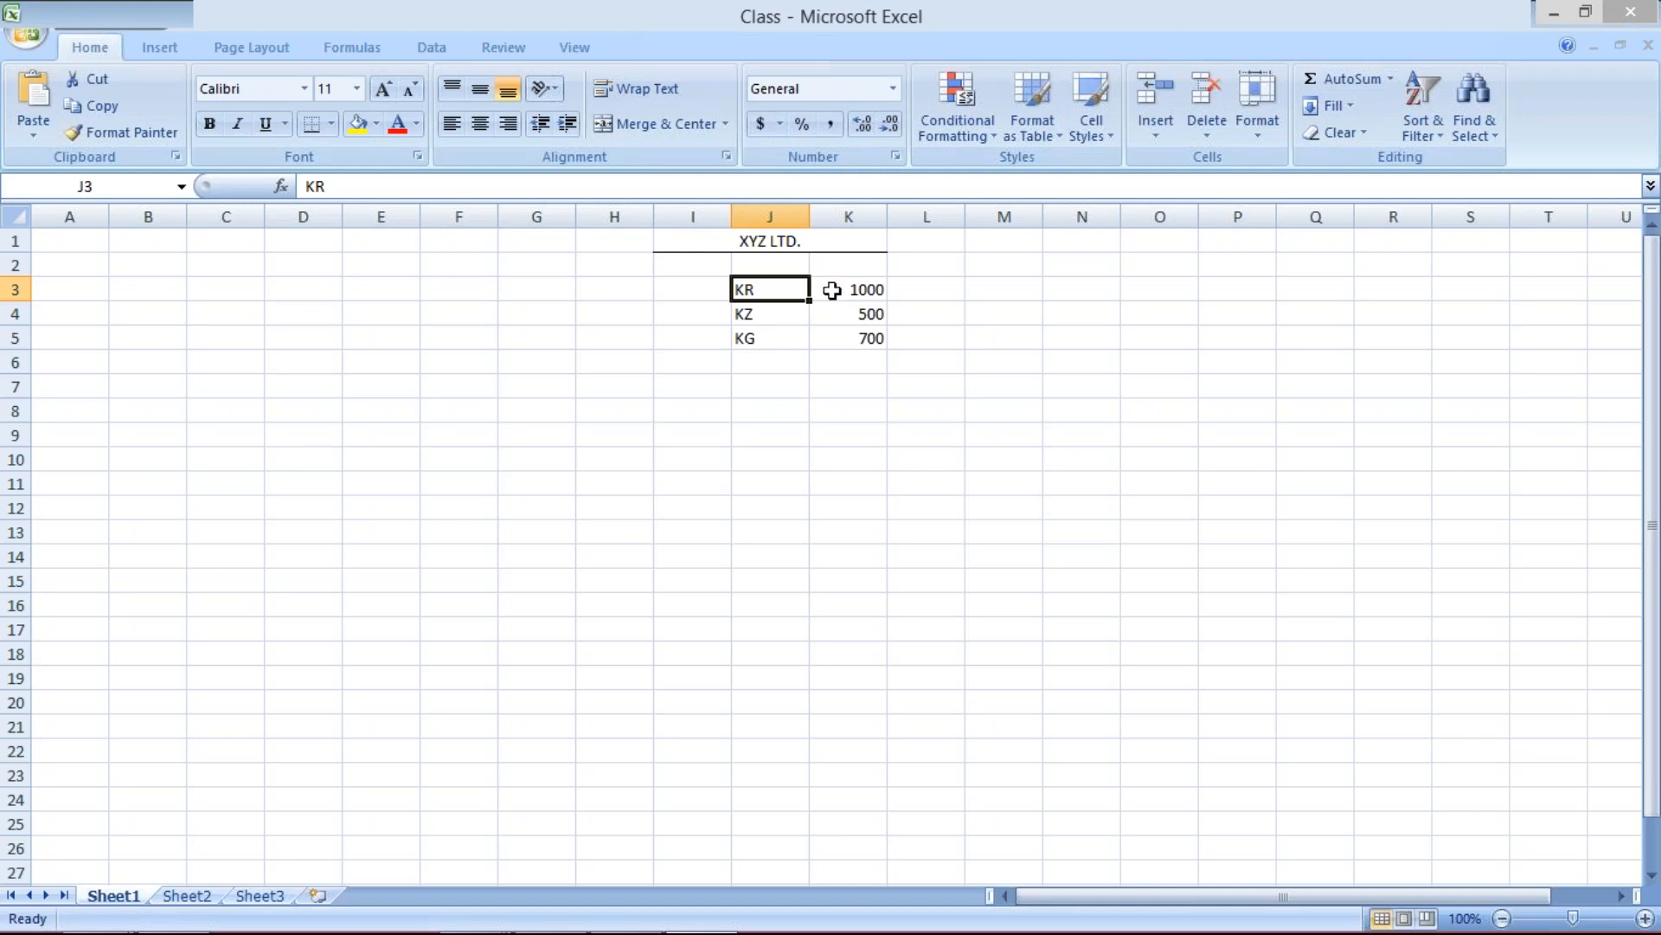
left_click(702, 290)
left_click(772, 387)
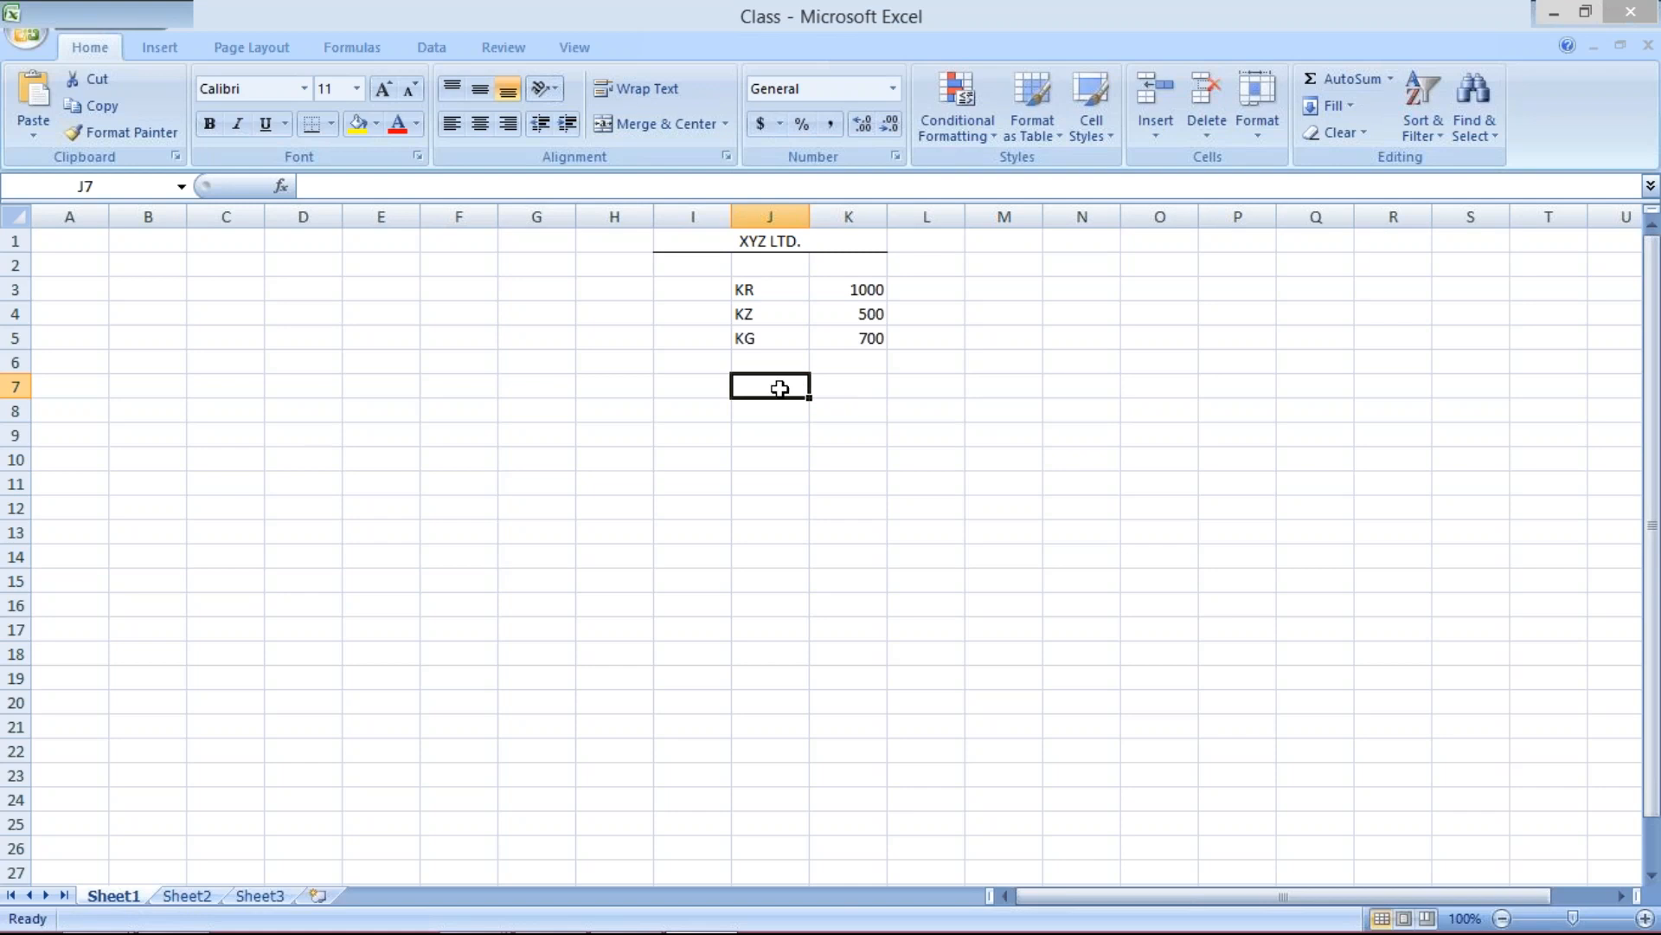
left_click(771, 414)
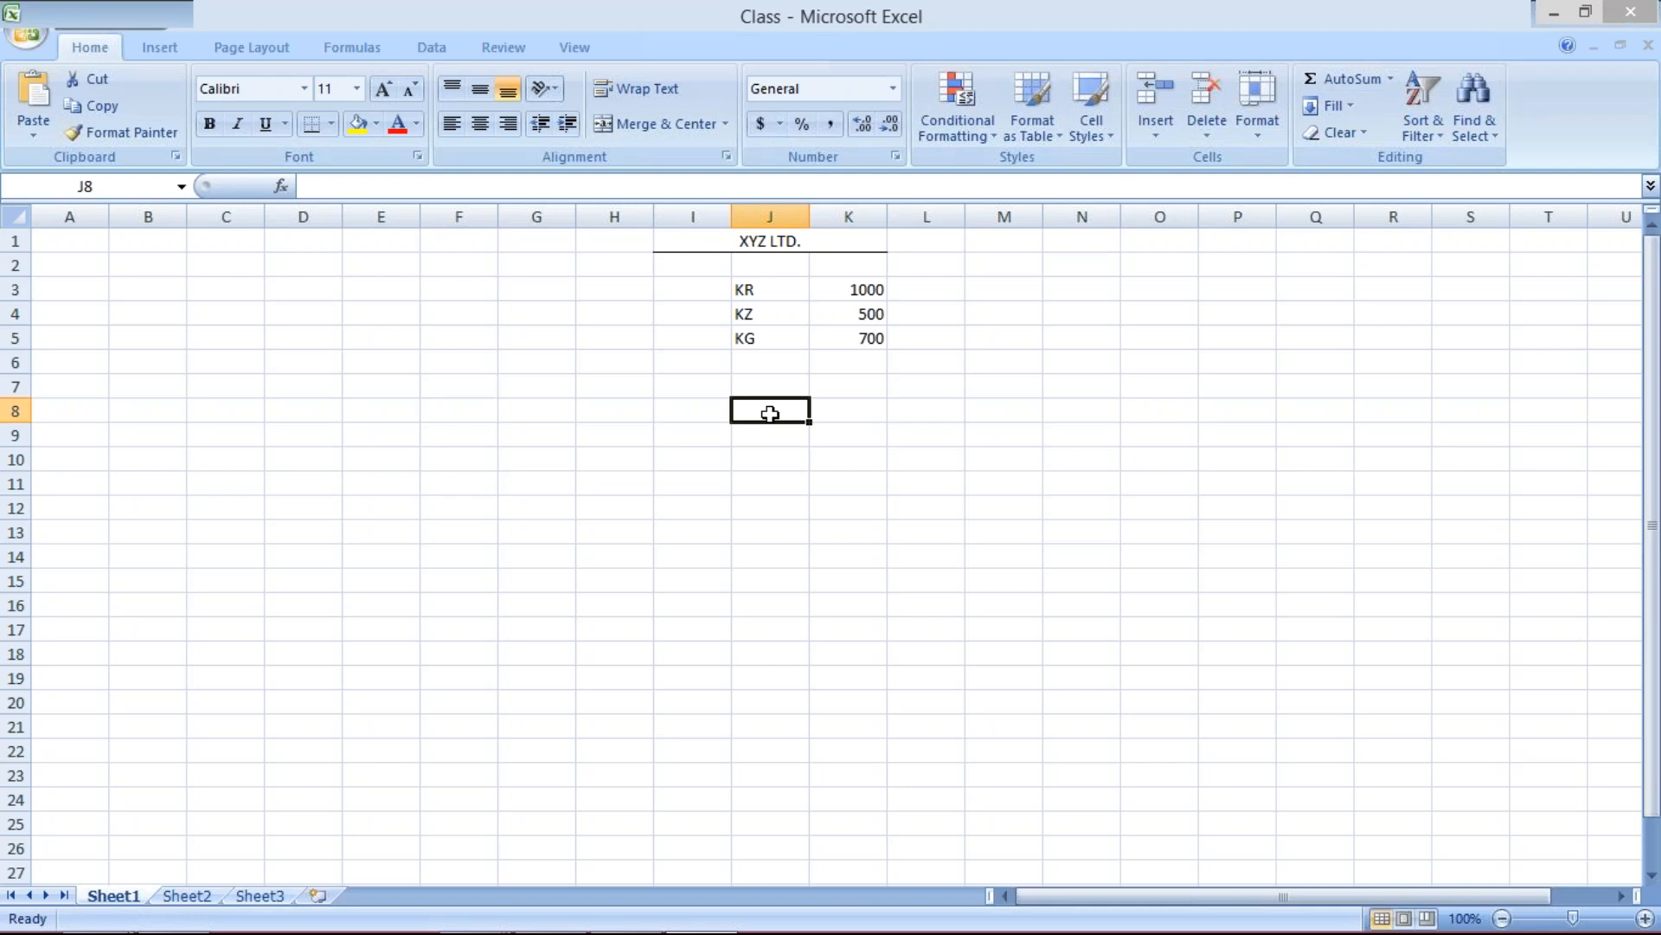
type("SA")
key("Return")
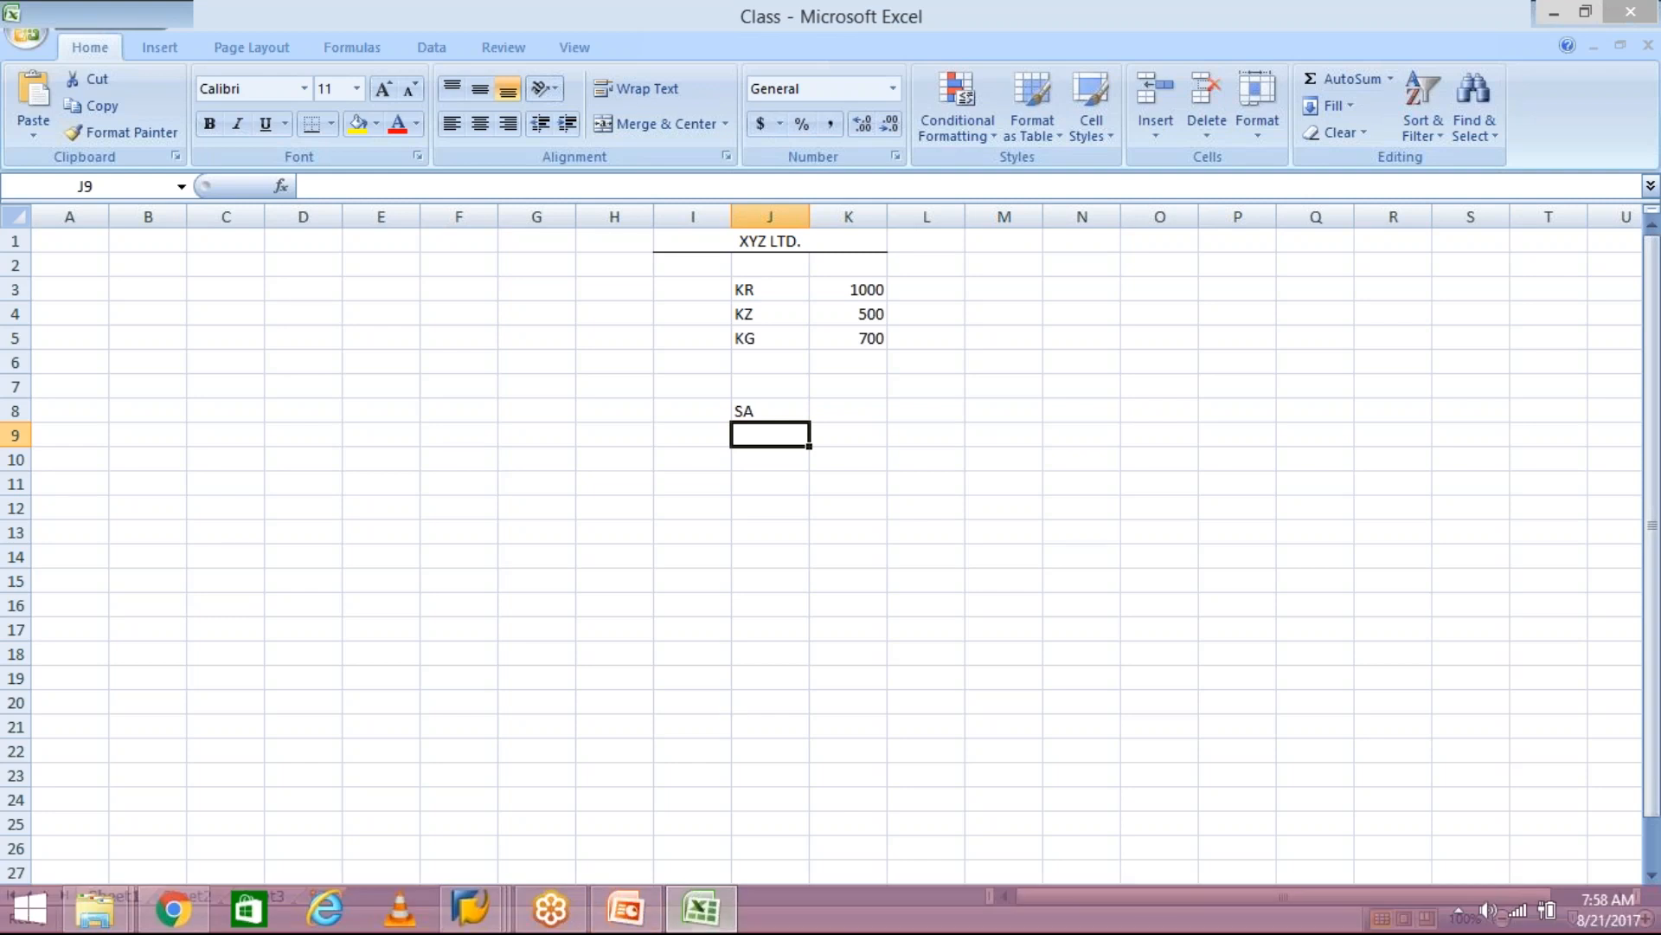
- Return to SAP, bring up the G/L account posting header in a third session and examine its document type field
left_click(490, 900)
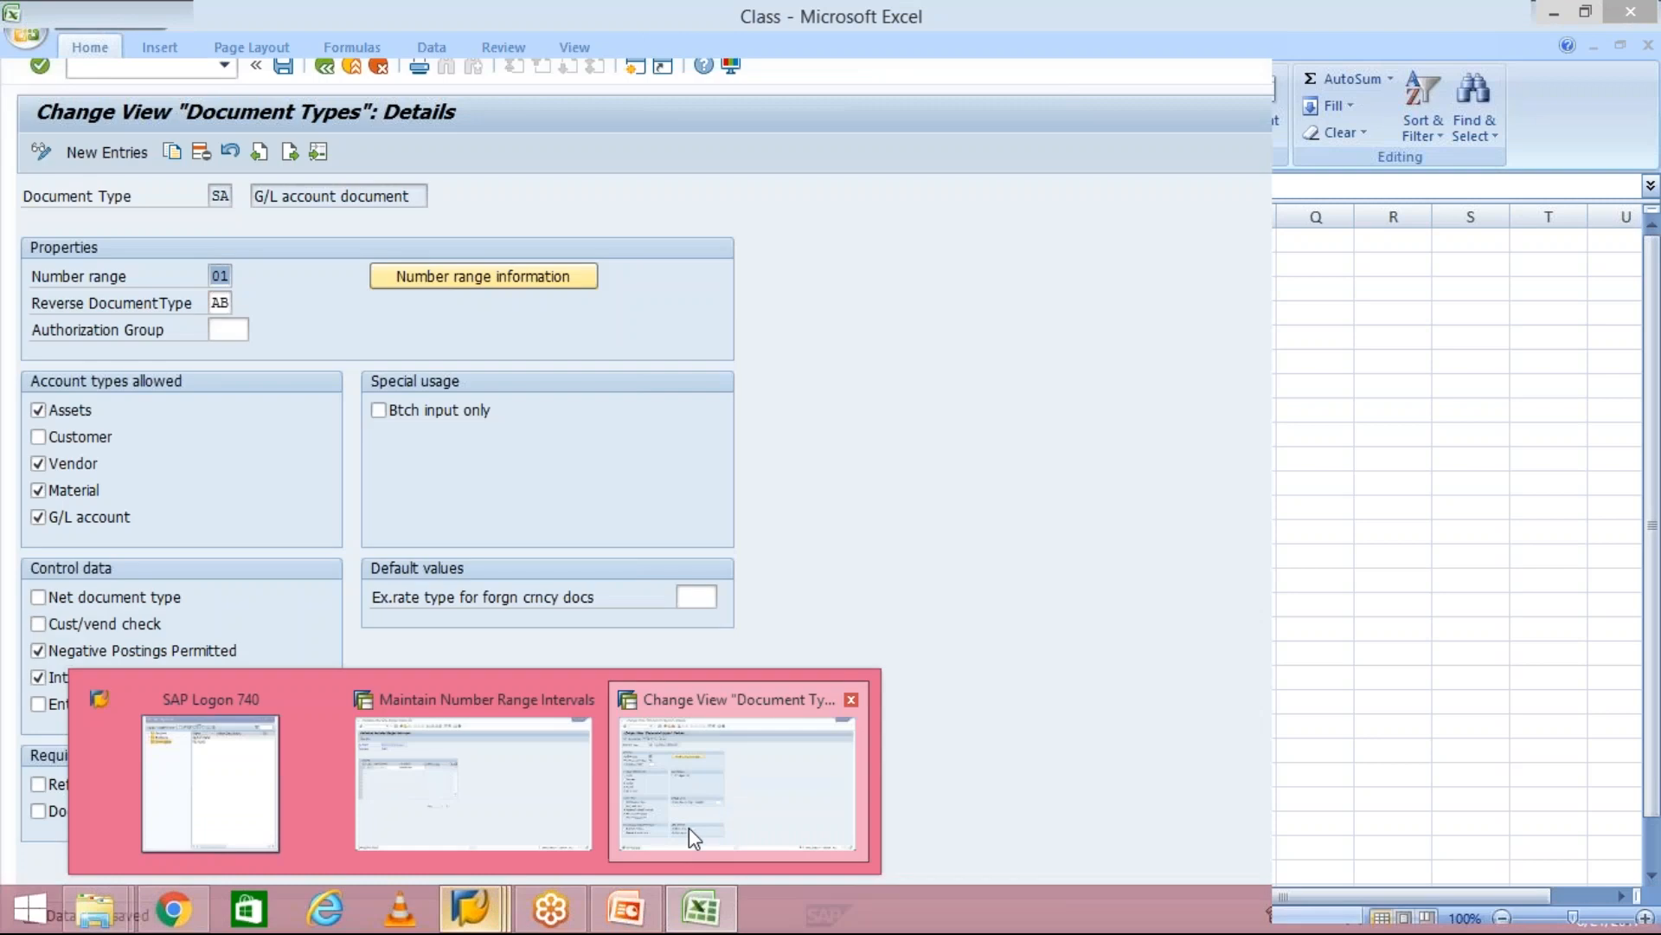
left_click(688, 828)
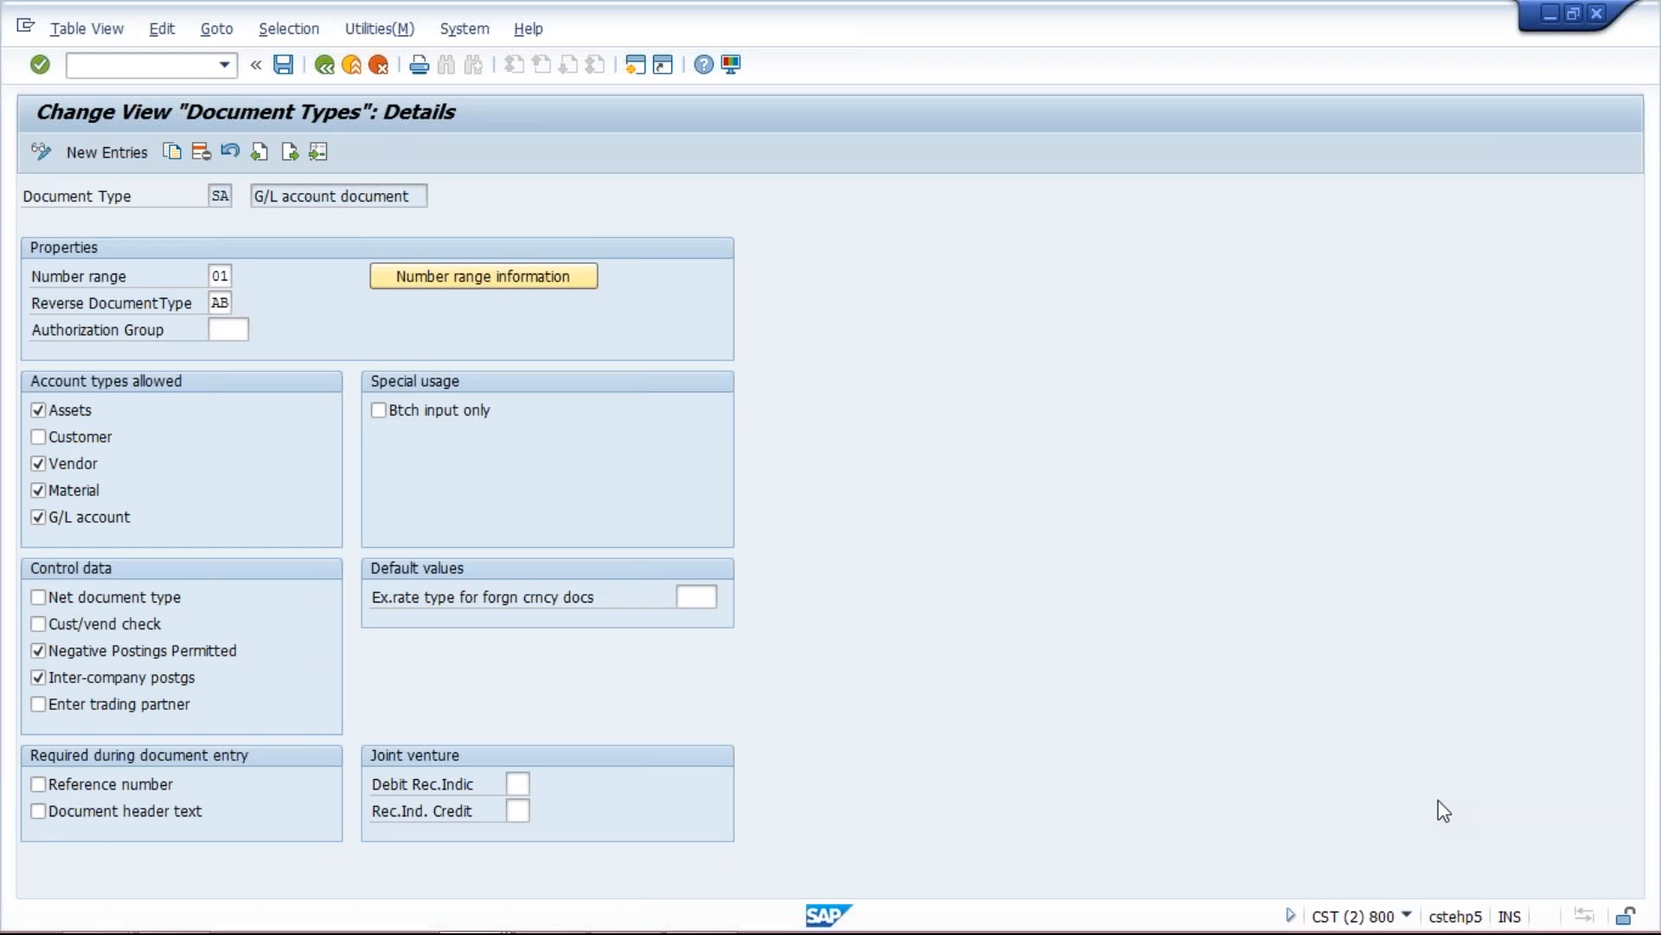
key("alt+Tab")
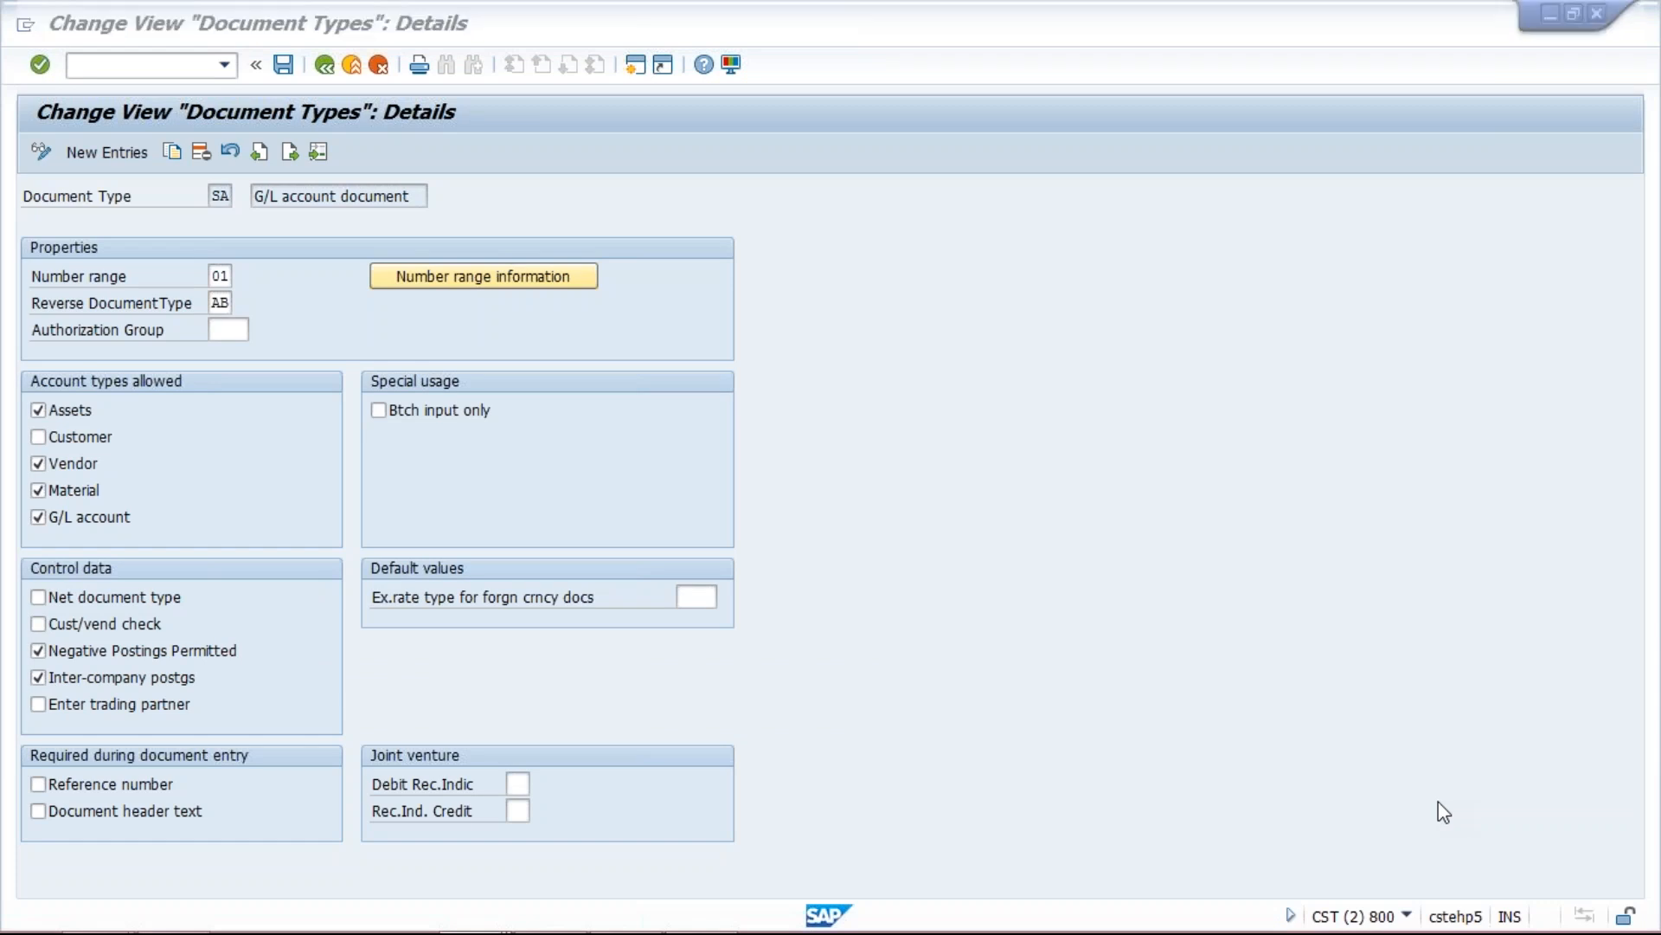
key("alt+Tab")
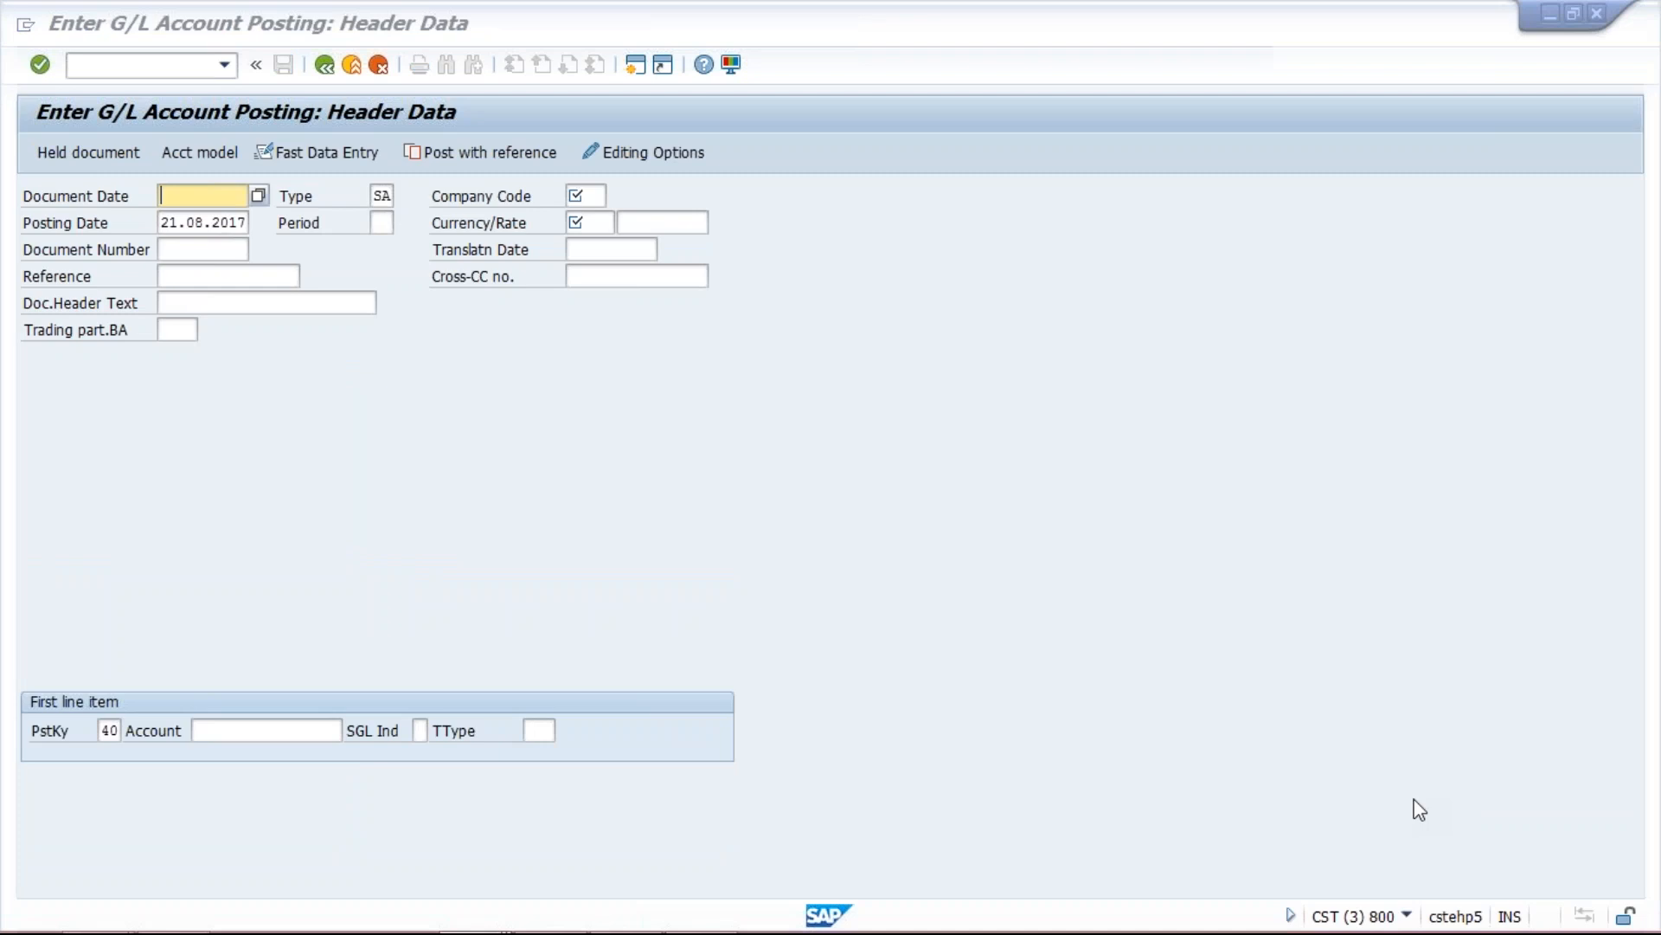
left_click(306, 333)
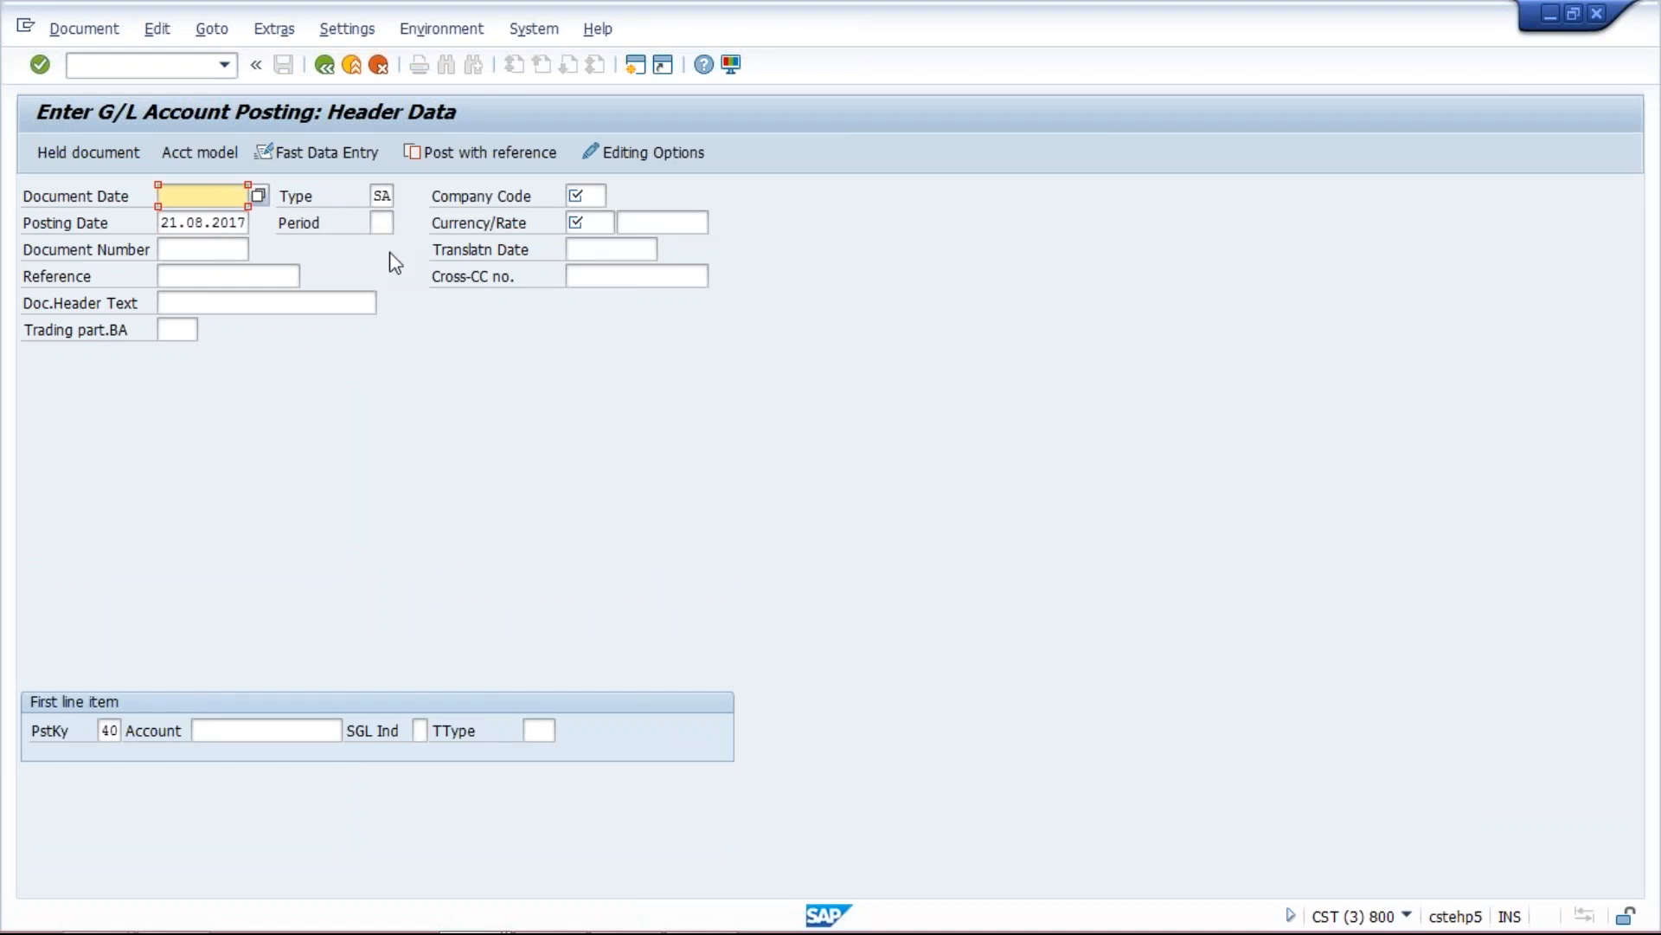
left_click(383, 198)
double_click(382, 196)
key("Tab")
left_click_drag(396, 199, 374, 197)
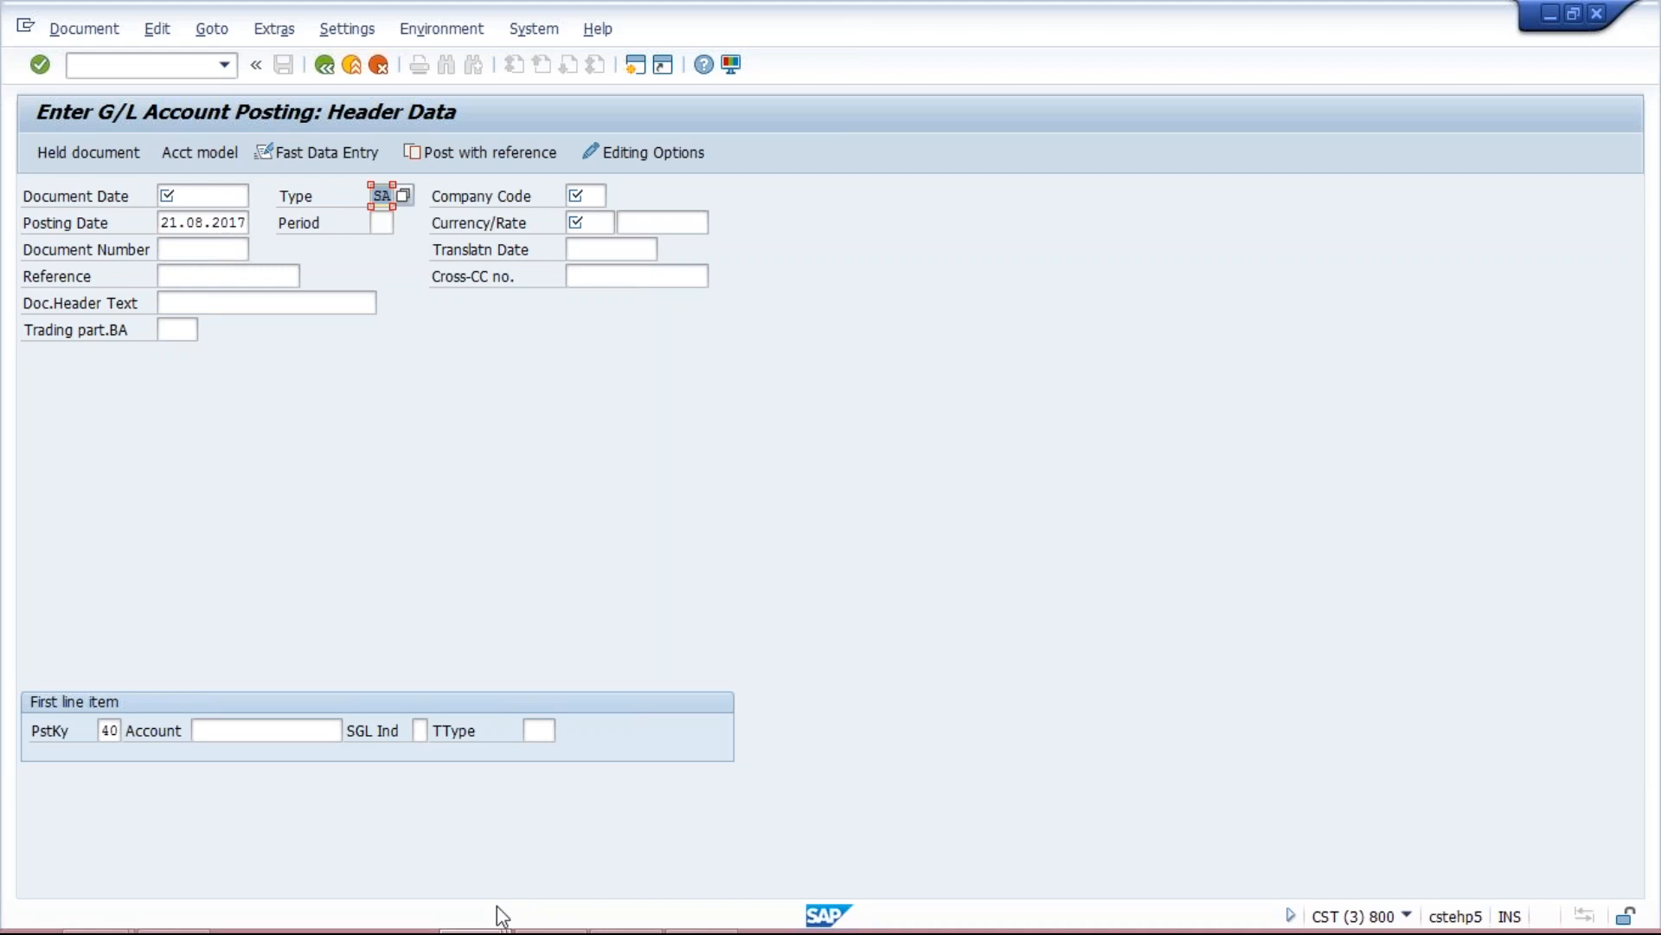
- Switch to the TM10 number range intervals and examine the interval's number and its From and To limits
key("alt+Tab")
left_click(257, 355)
left_click(417, 362)
left_click(273, 353)
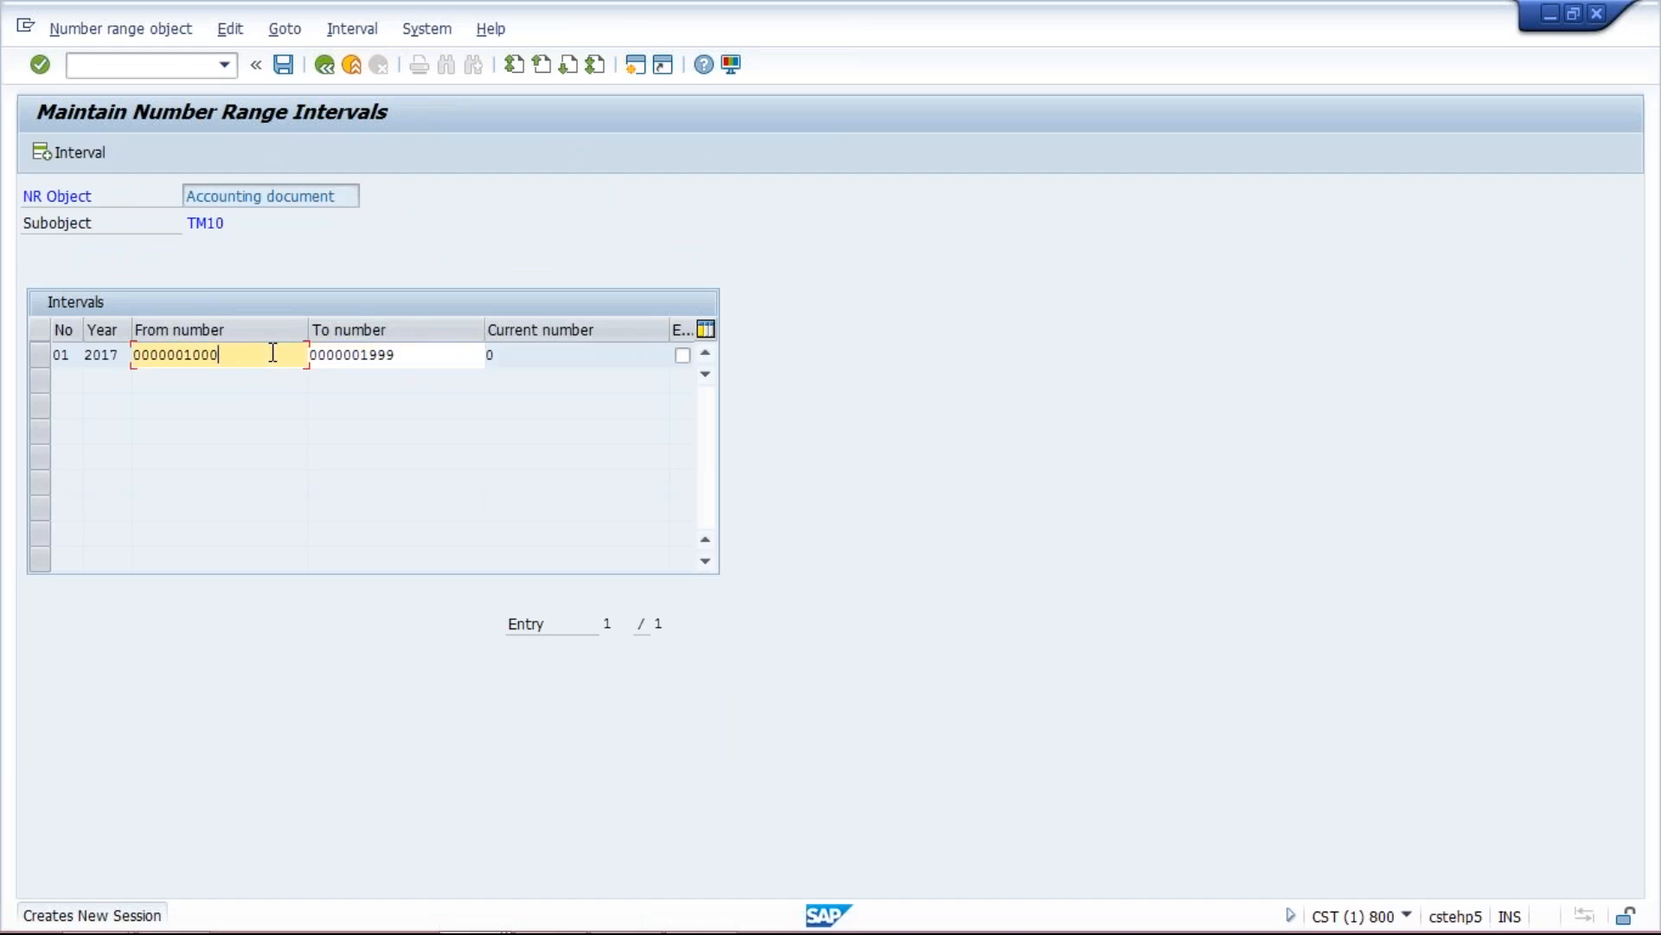
left_click(69, 357)
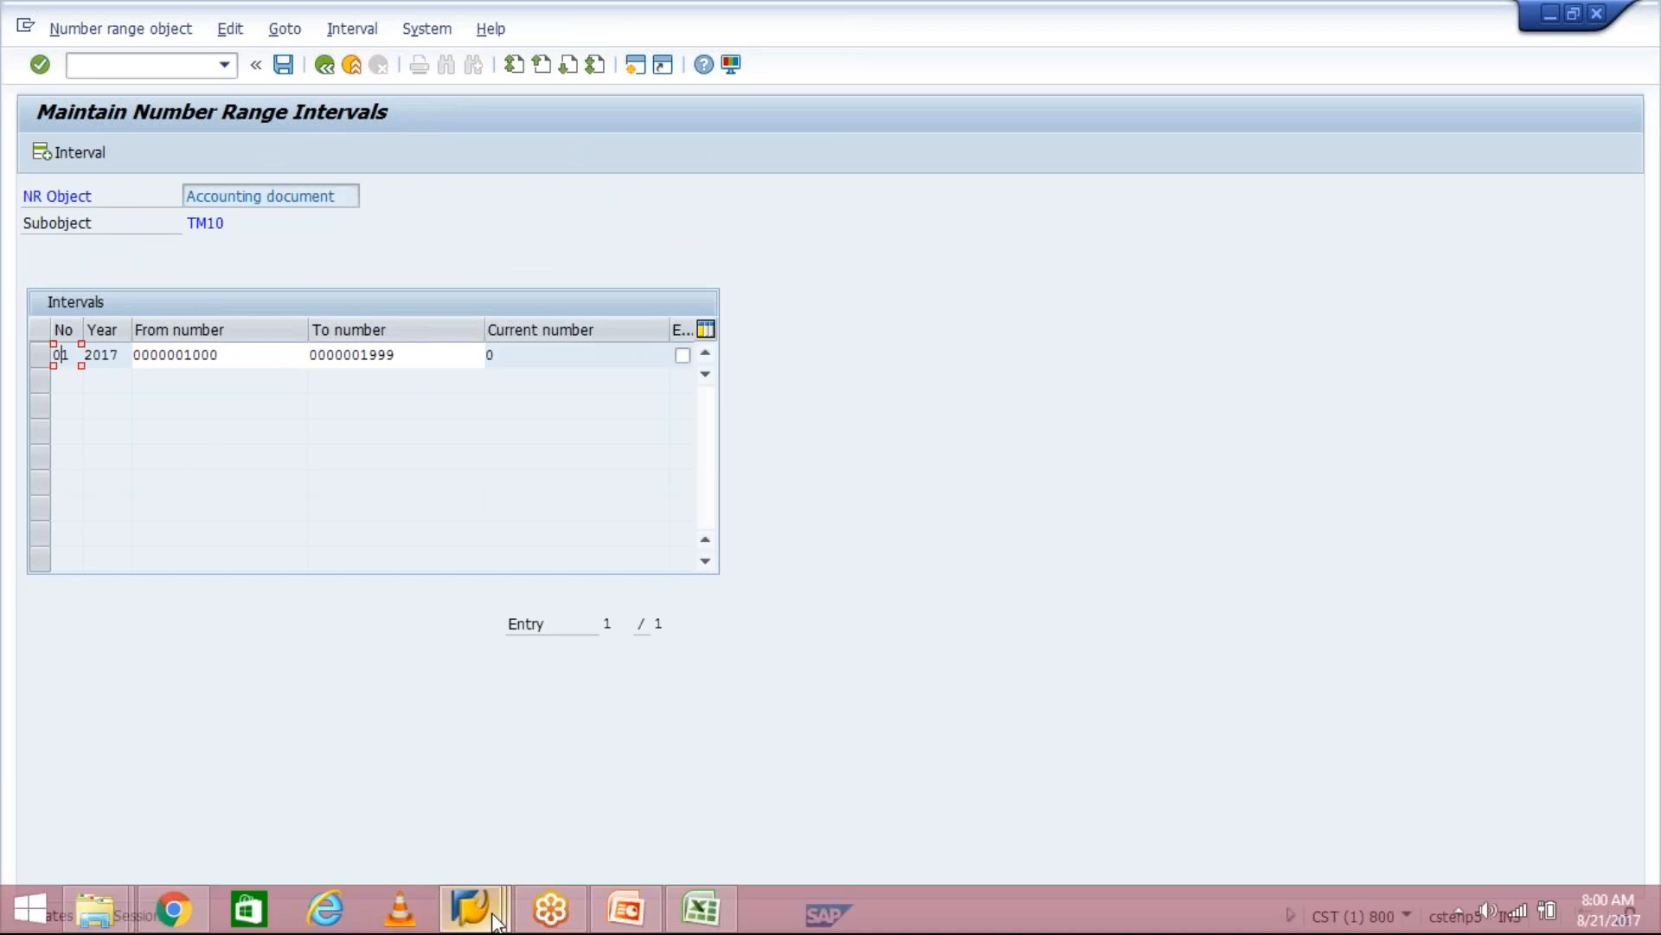
- Switch to the document type SA details to check the assigned number range, and return to the G/L account posting header
left_click(493, 918)
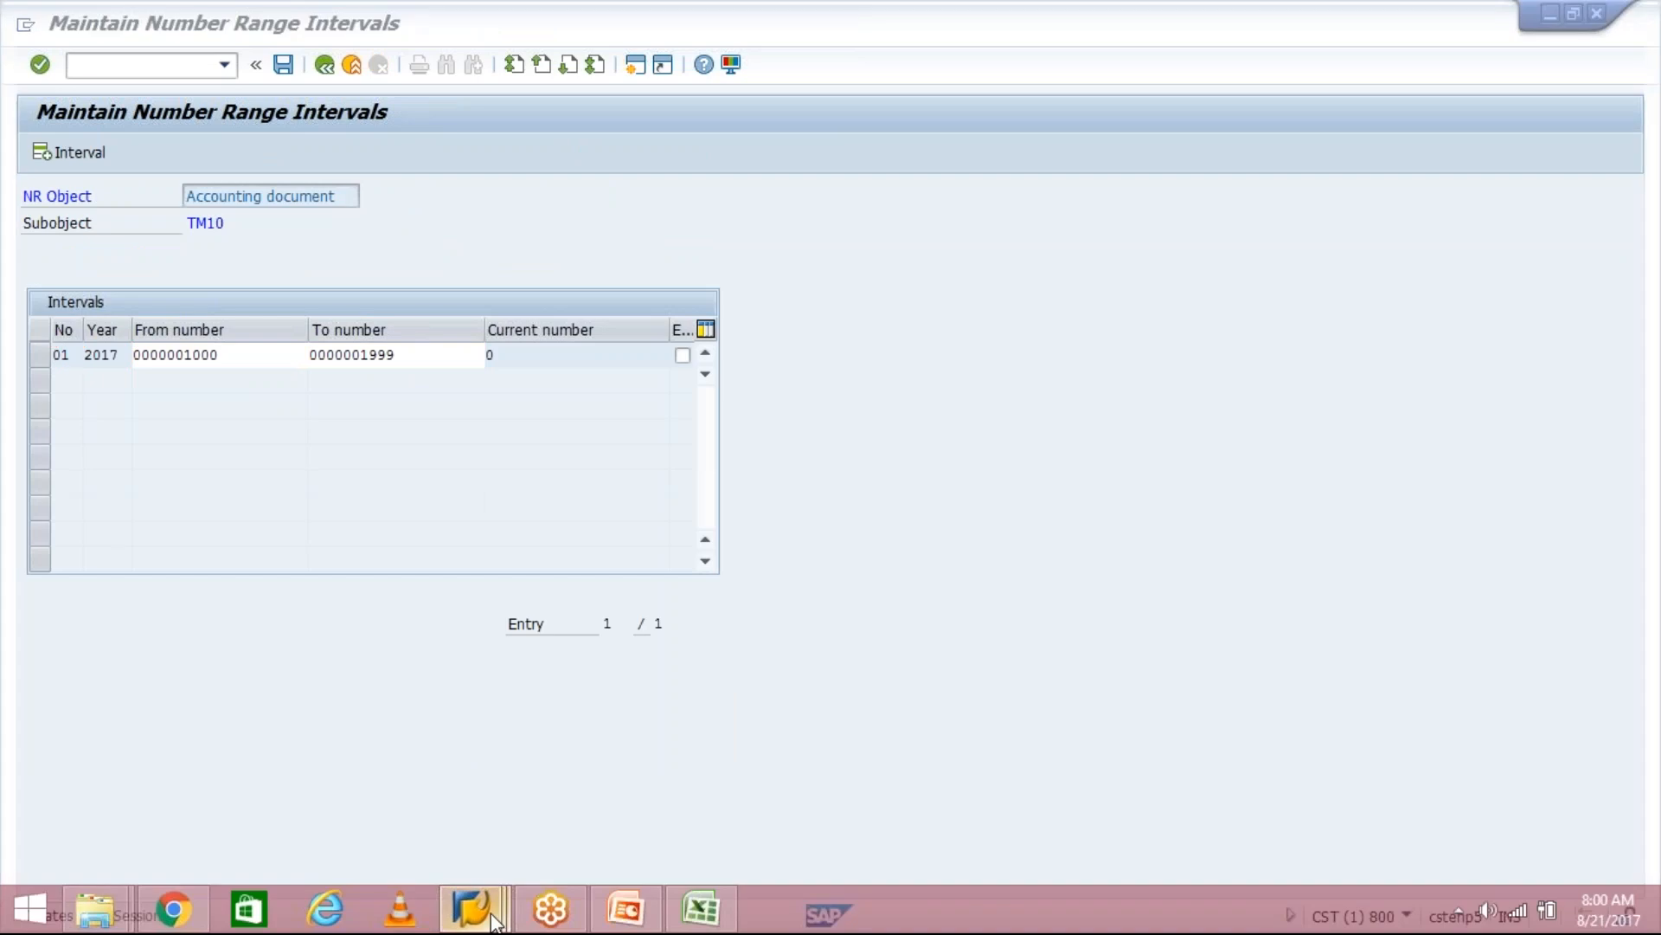
left_click(686, 779)
left_click(227, 278)
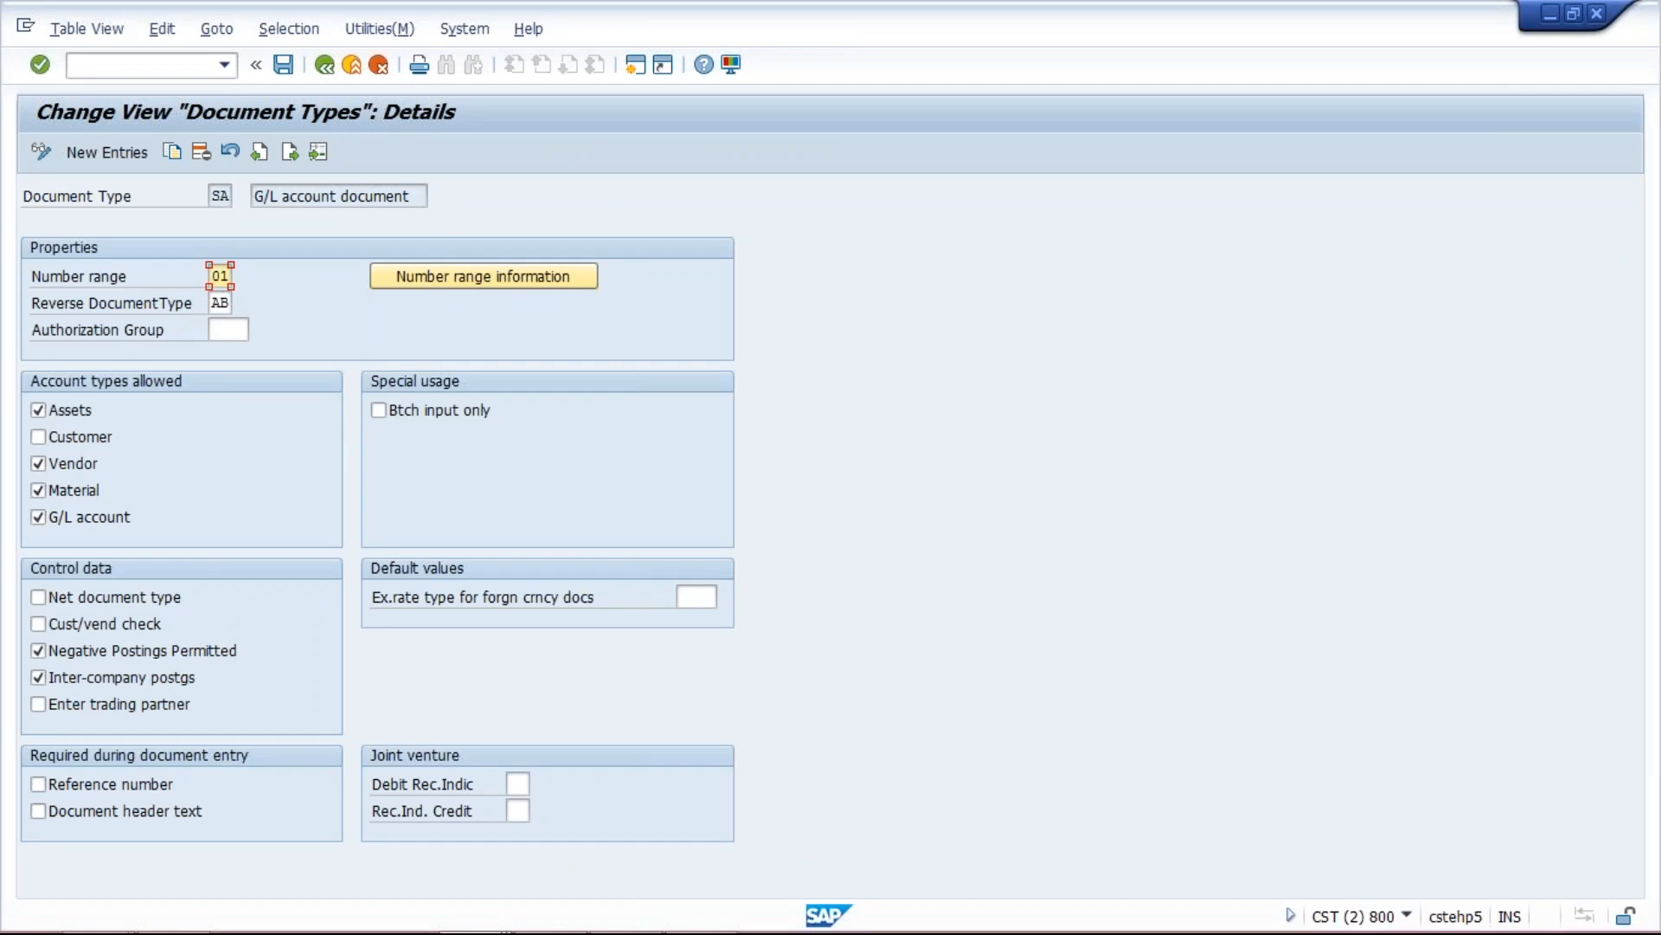
mouse_move(758, 915)
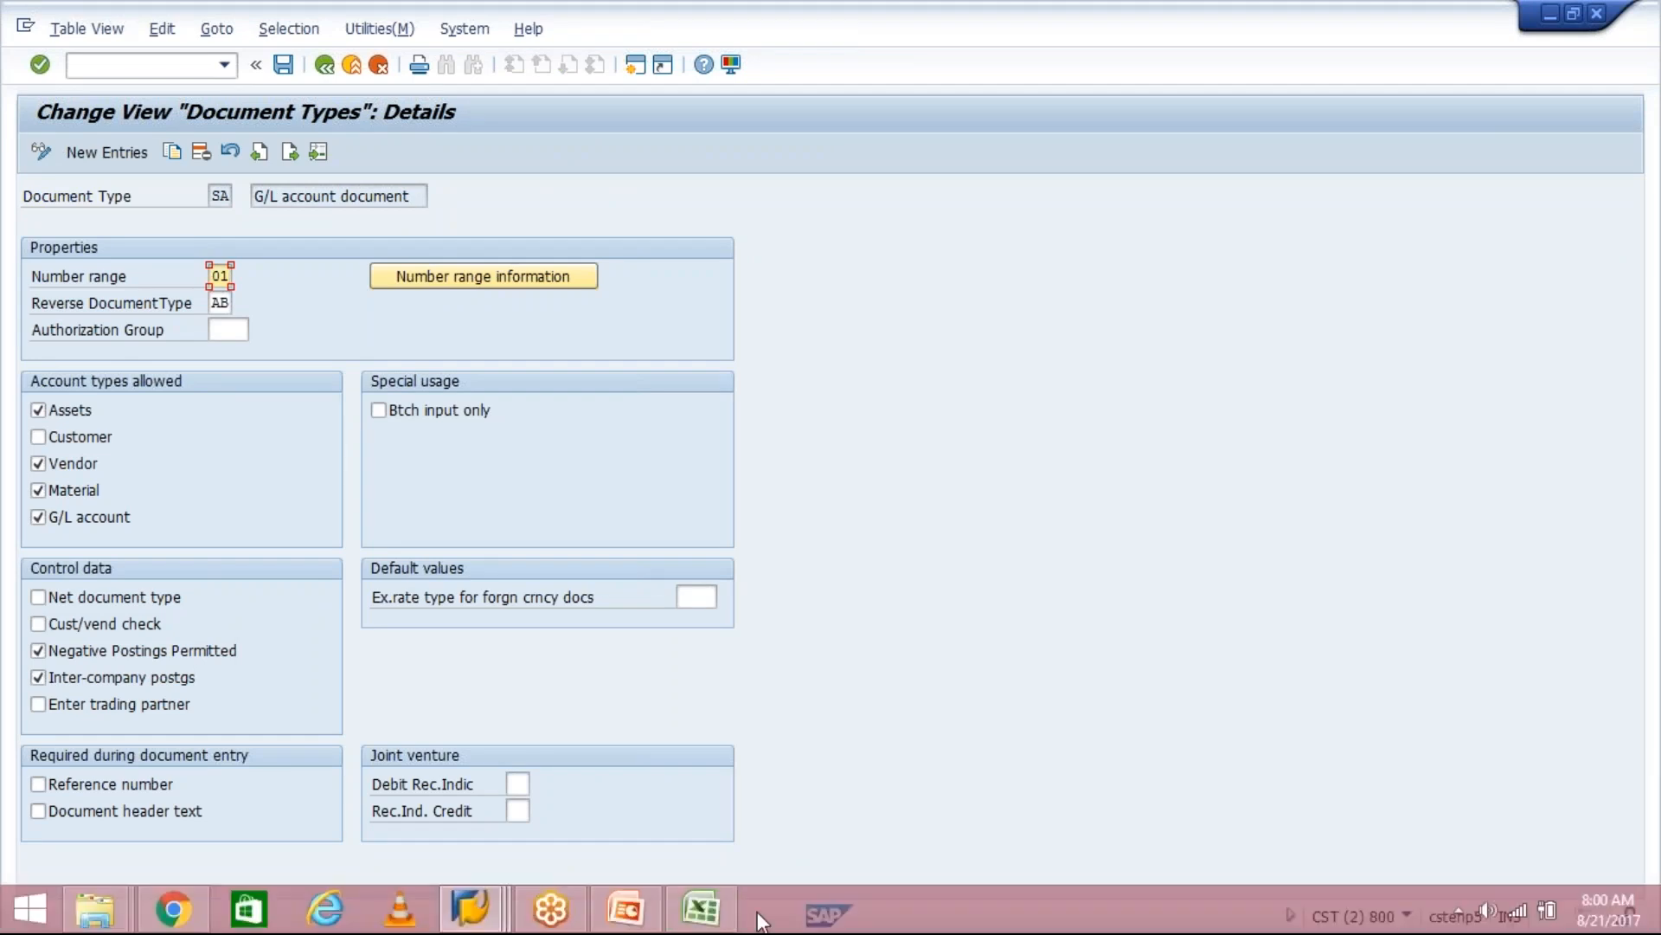
left_click(493, 919)
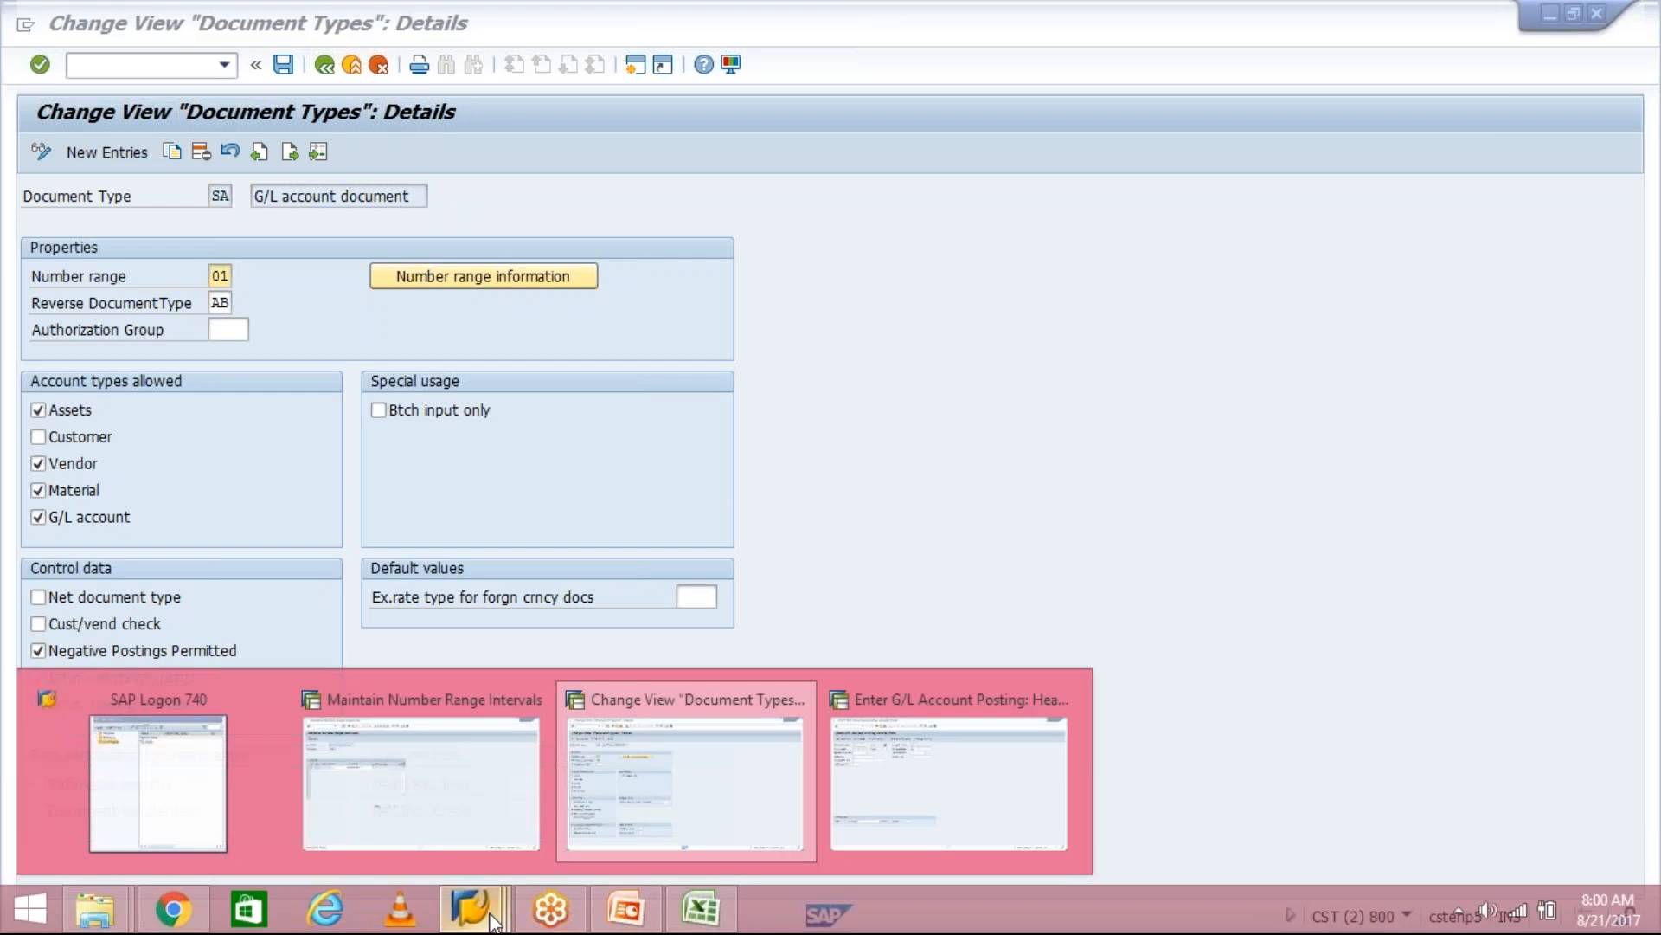
left_click(919, 779)
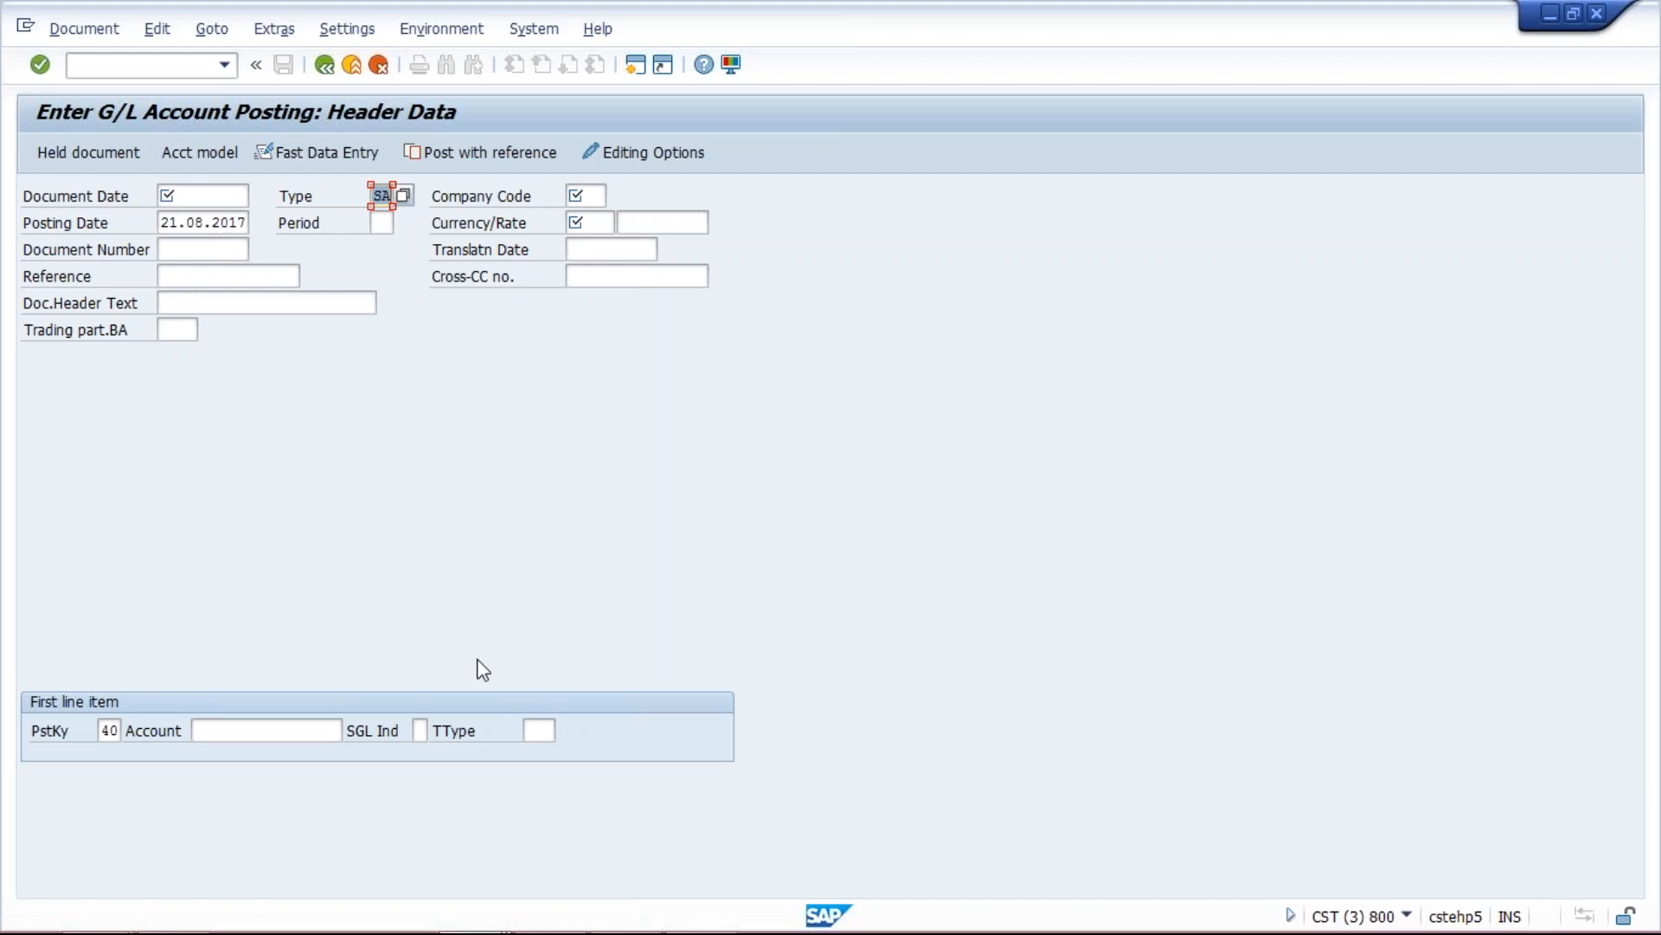
- Bring the document type SA details back to the front and highlight the number range value
mouse_move(517, 931)
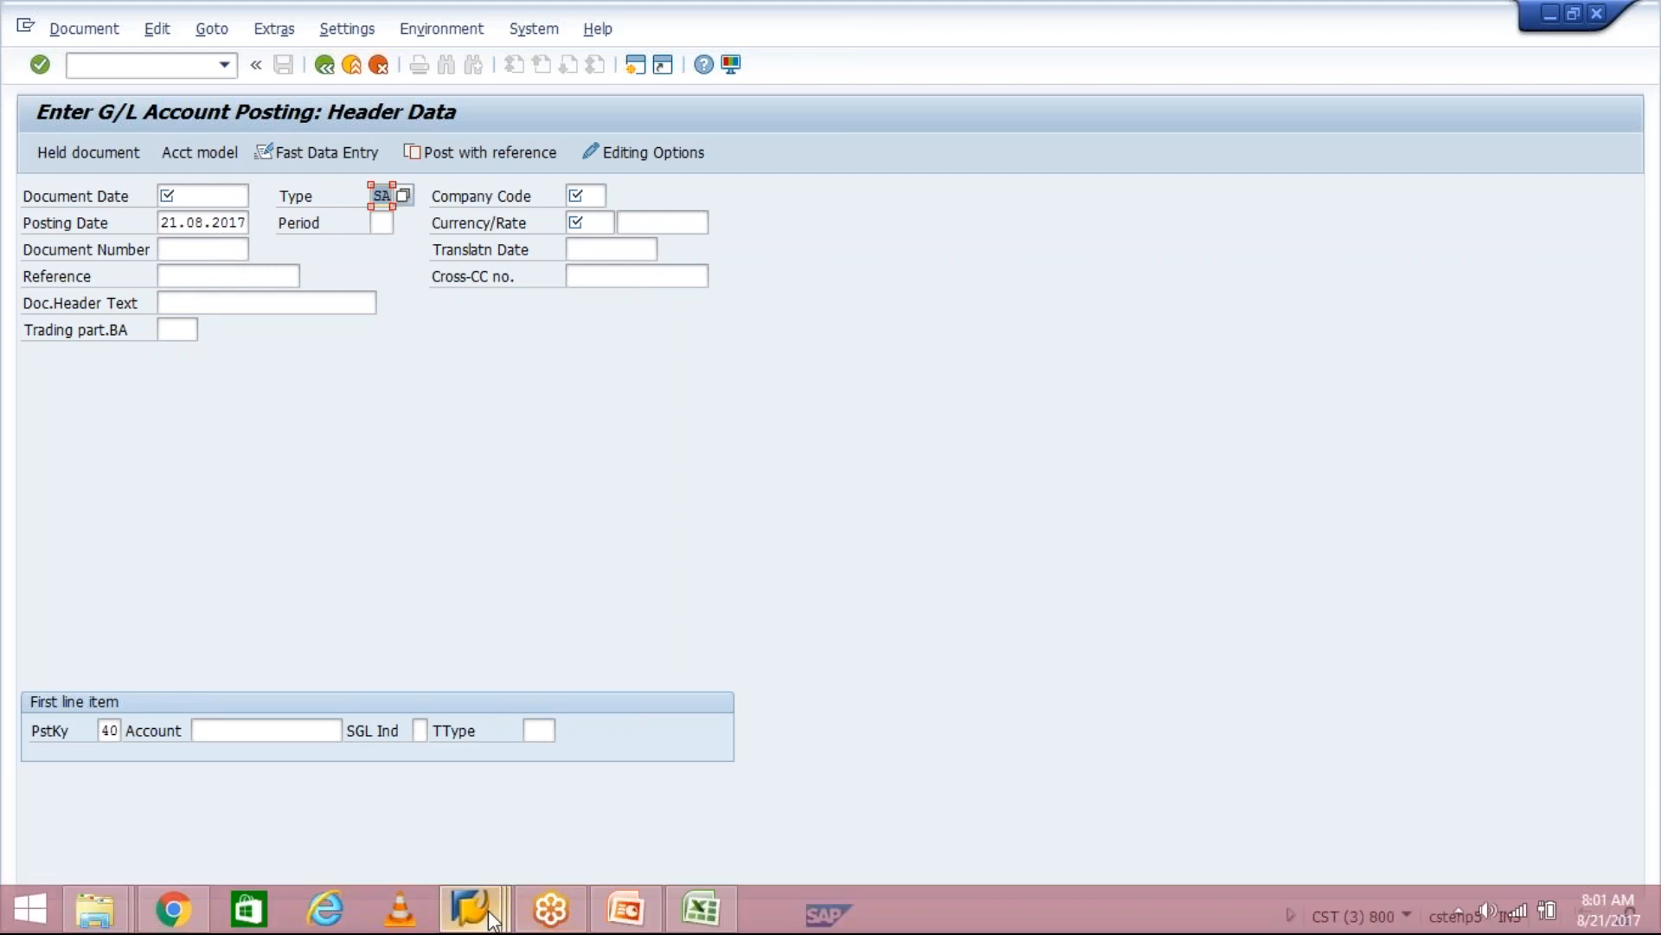
left_click(490, 911)
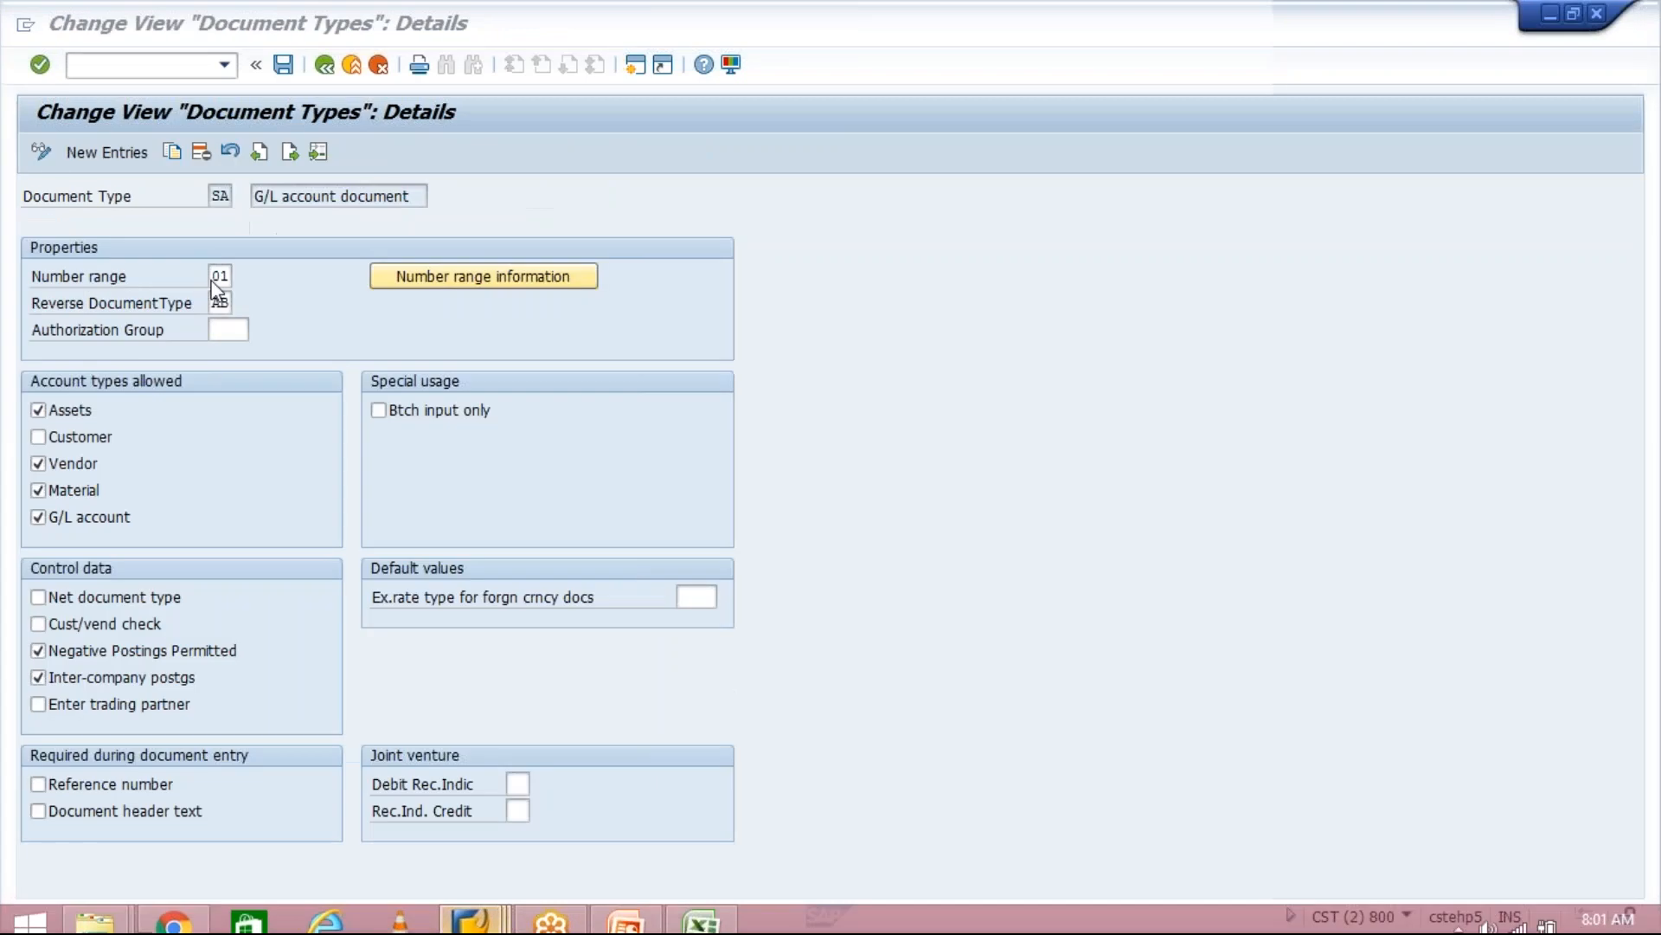
left_click_drag(212, 277, 245, 277)
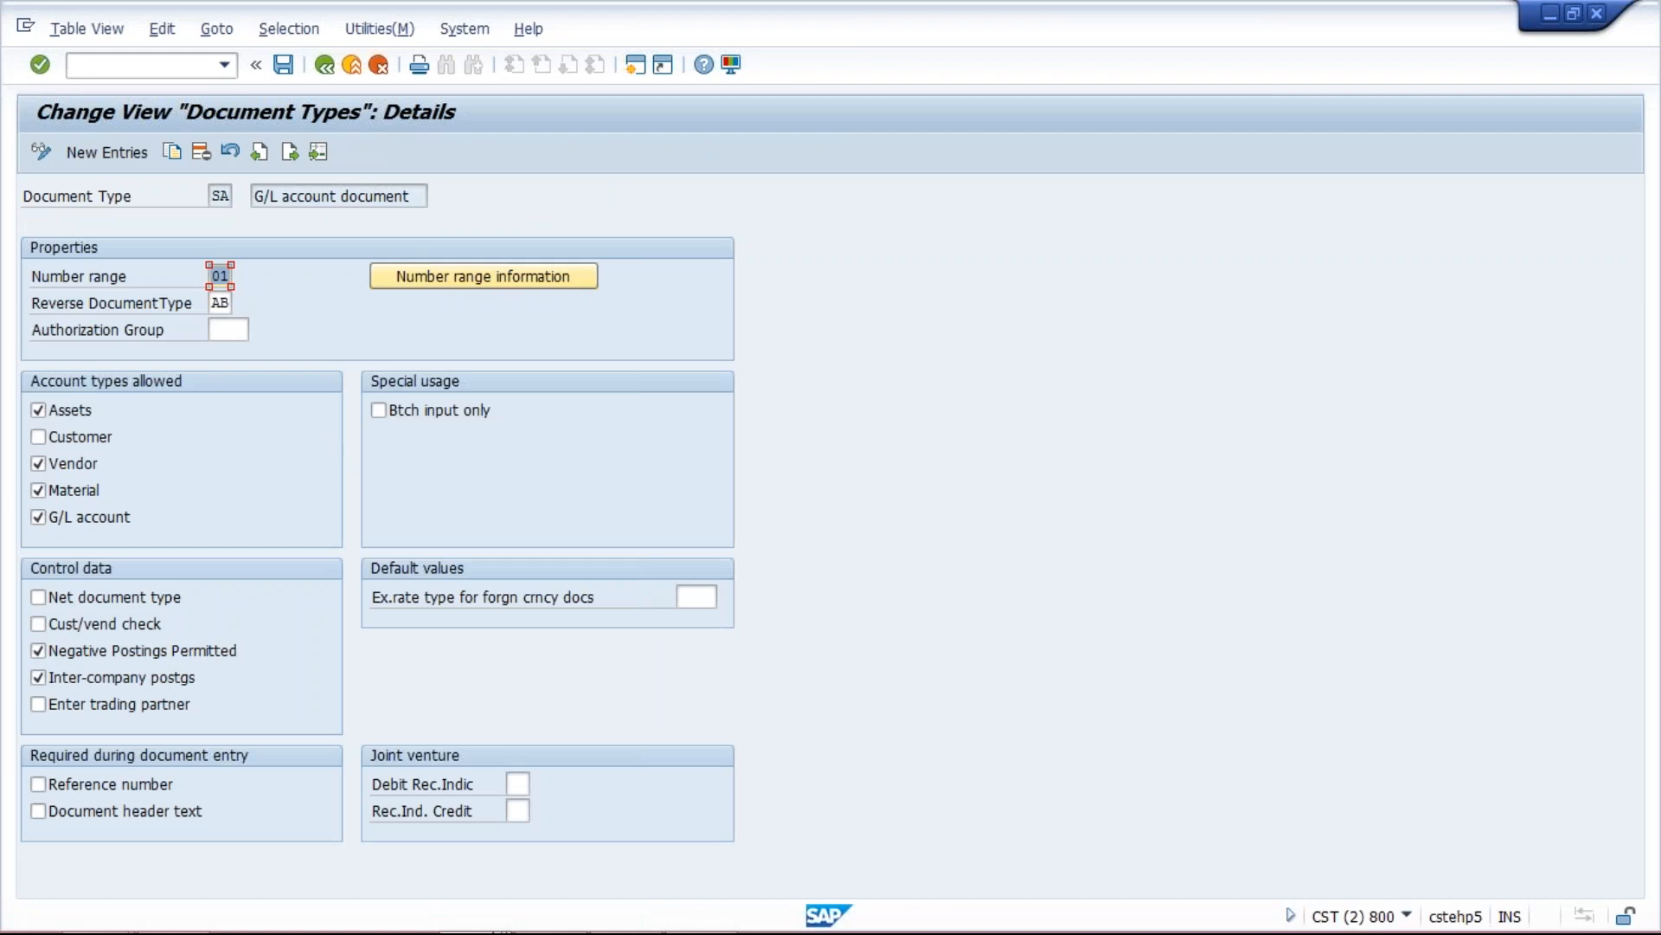
- Bring up the TM10 number range intervals again and examine interval 01's From, To and Current number values
mouse_move(552, 931)
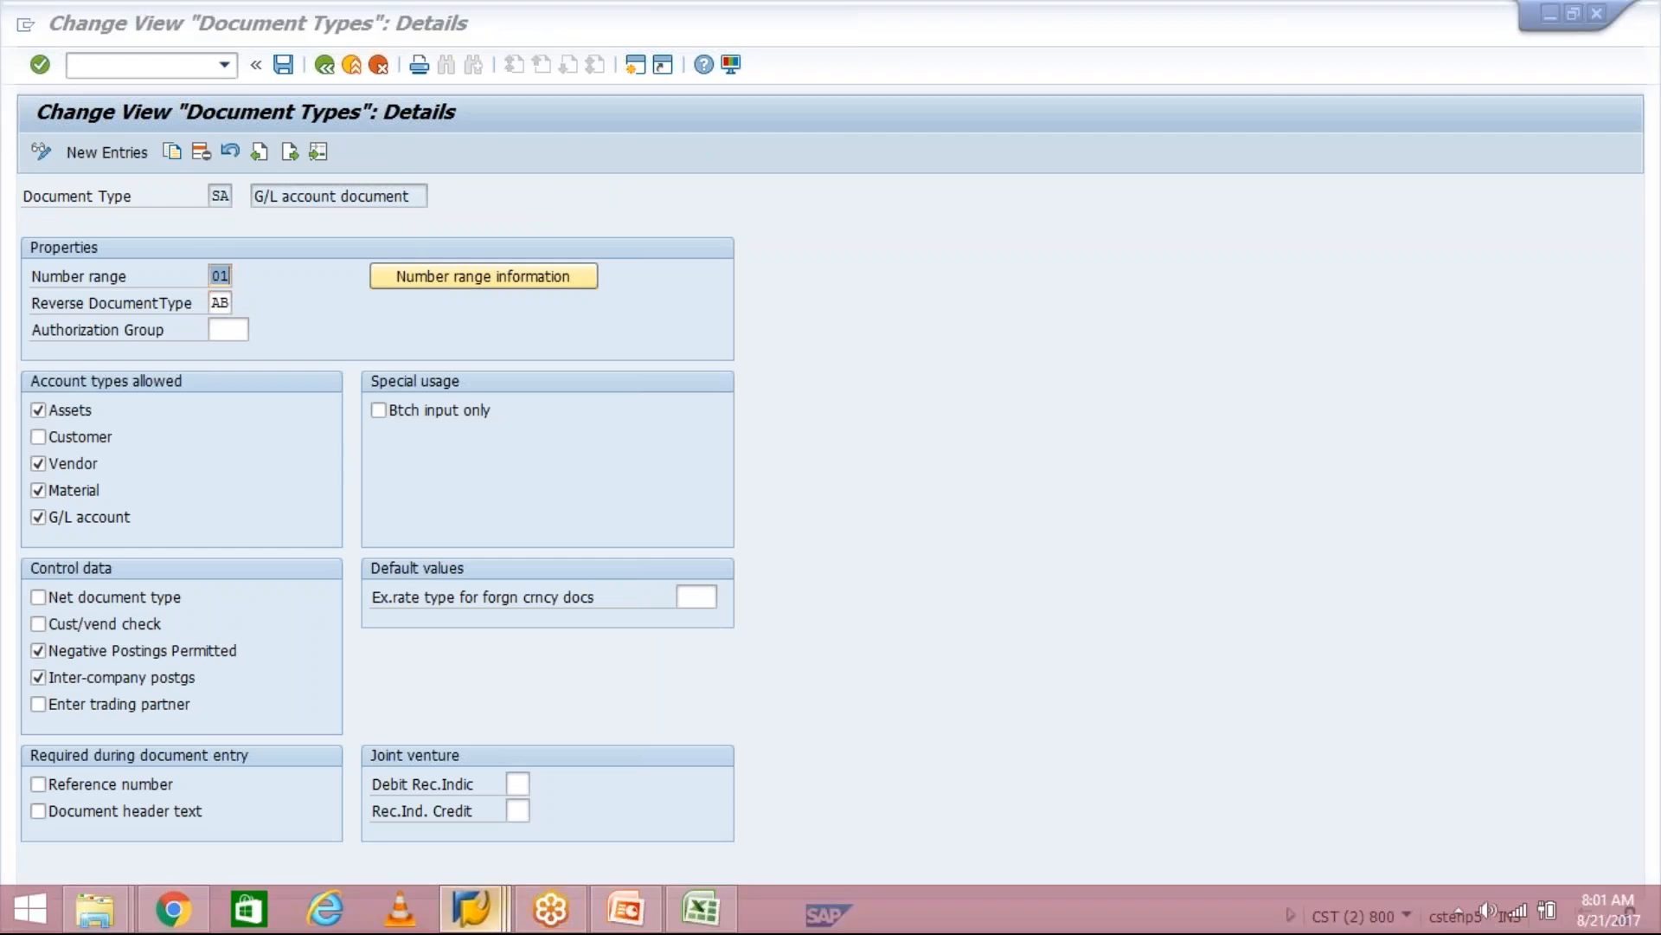
mouse_move(474, 907)
left_click(421, 783)
left_click(62, 355)
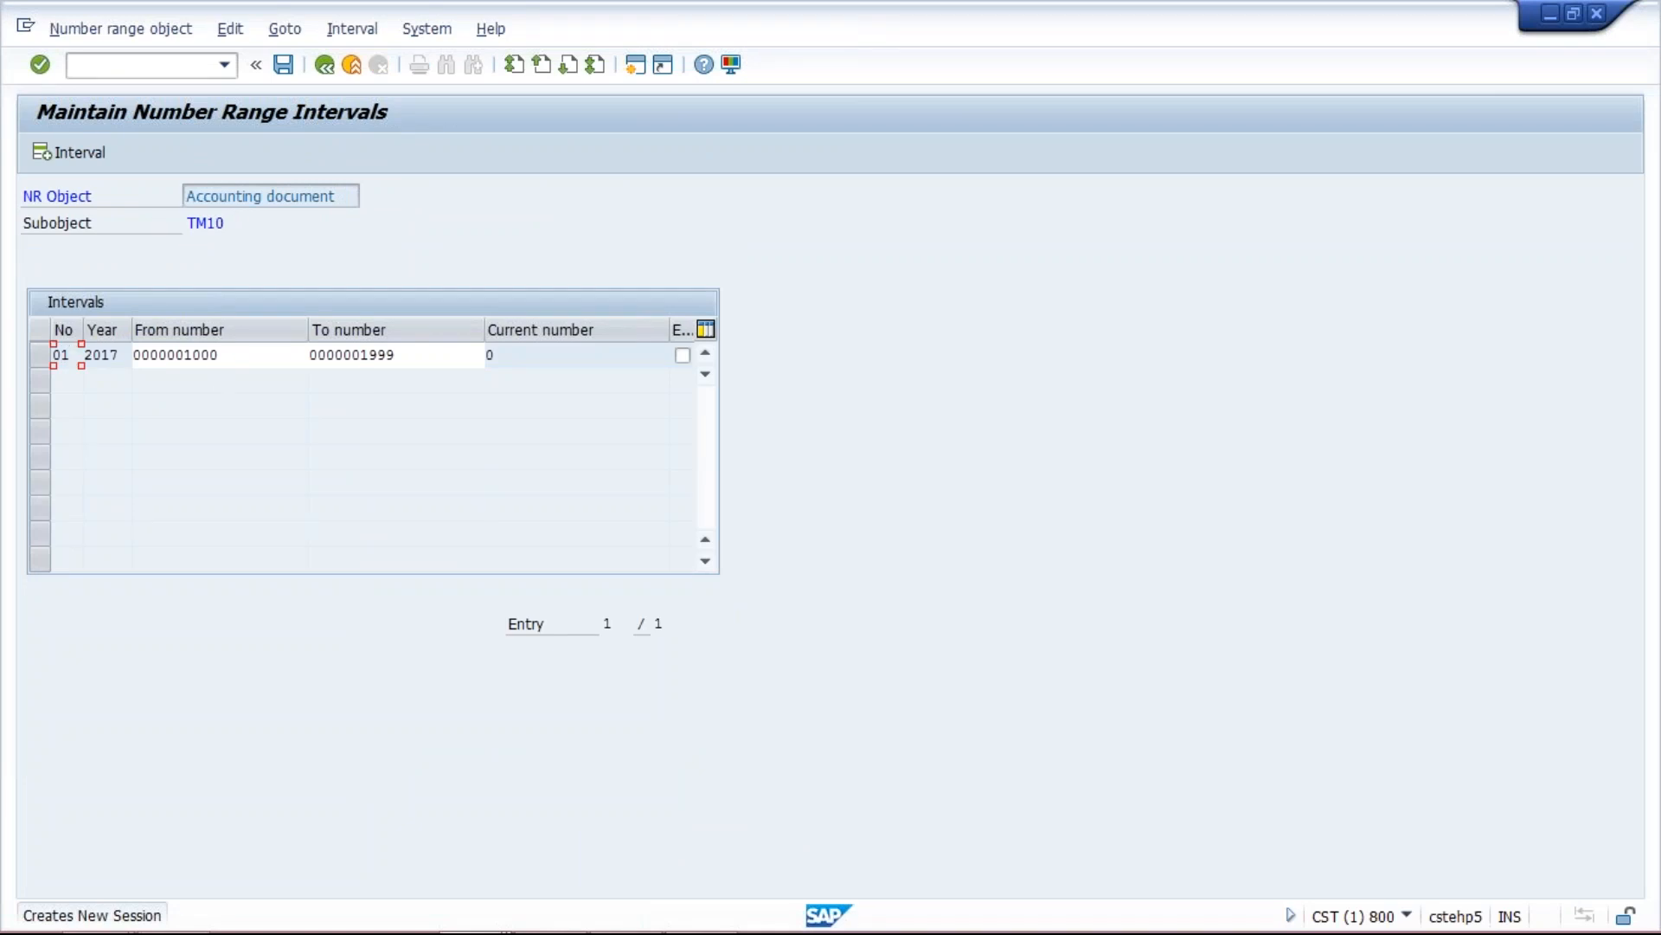
left_click(232, 356)
left_click(422, 358)
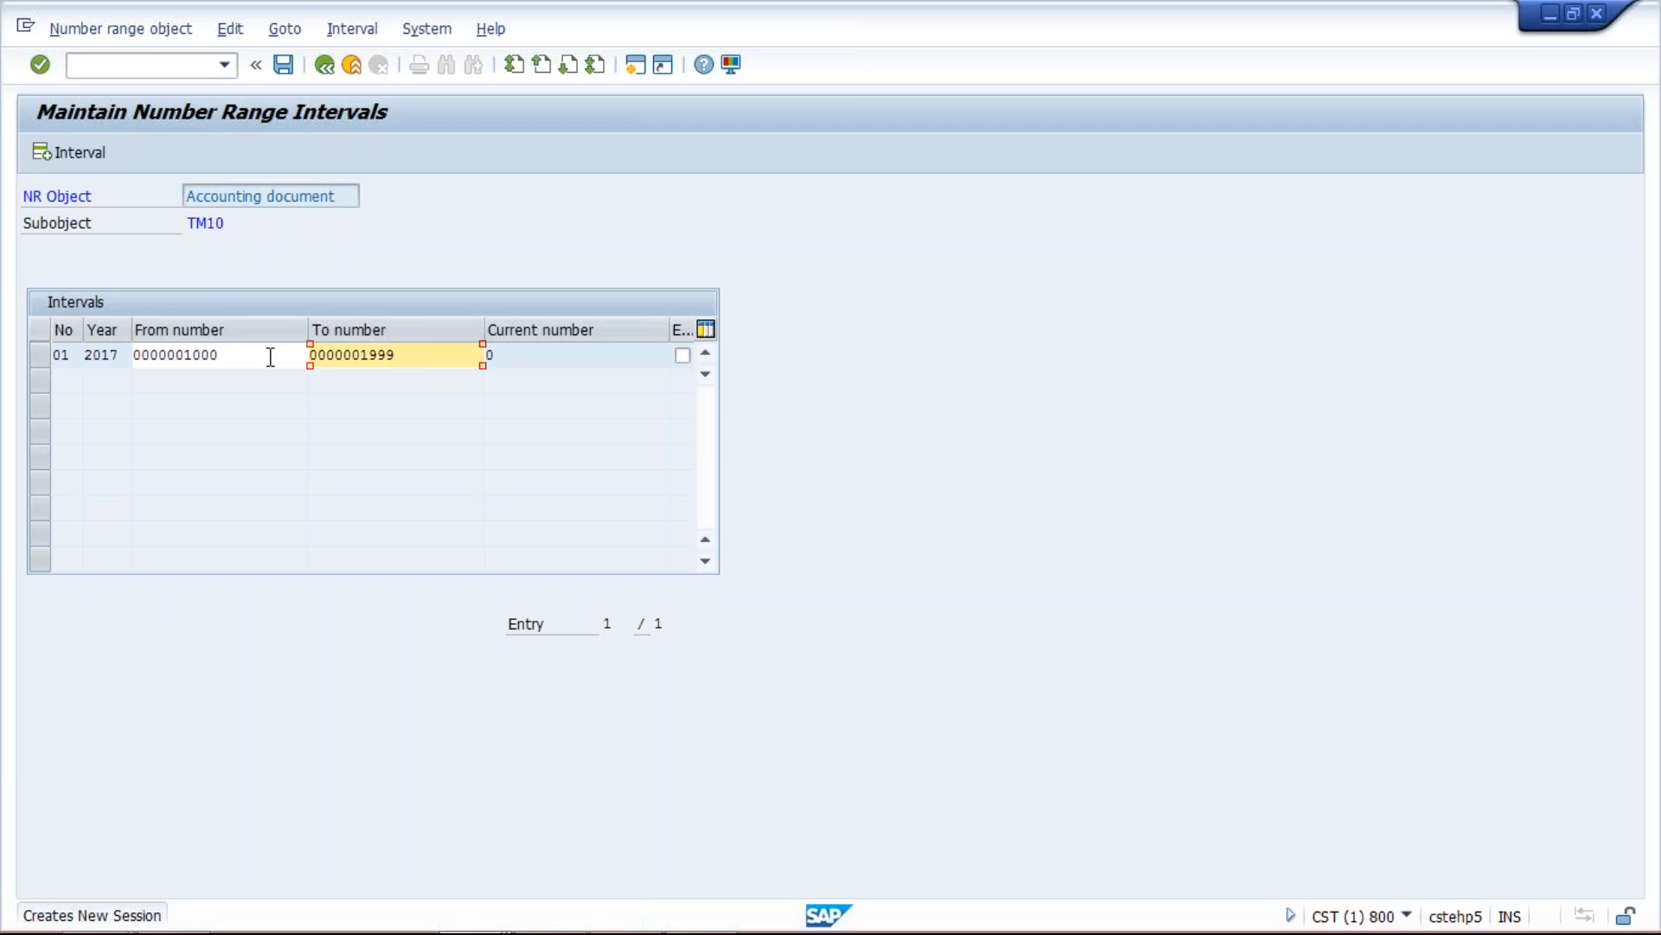
left_click(242, 362)
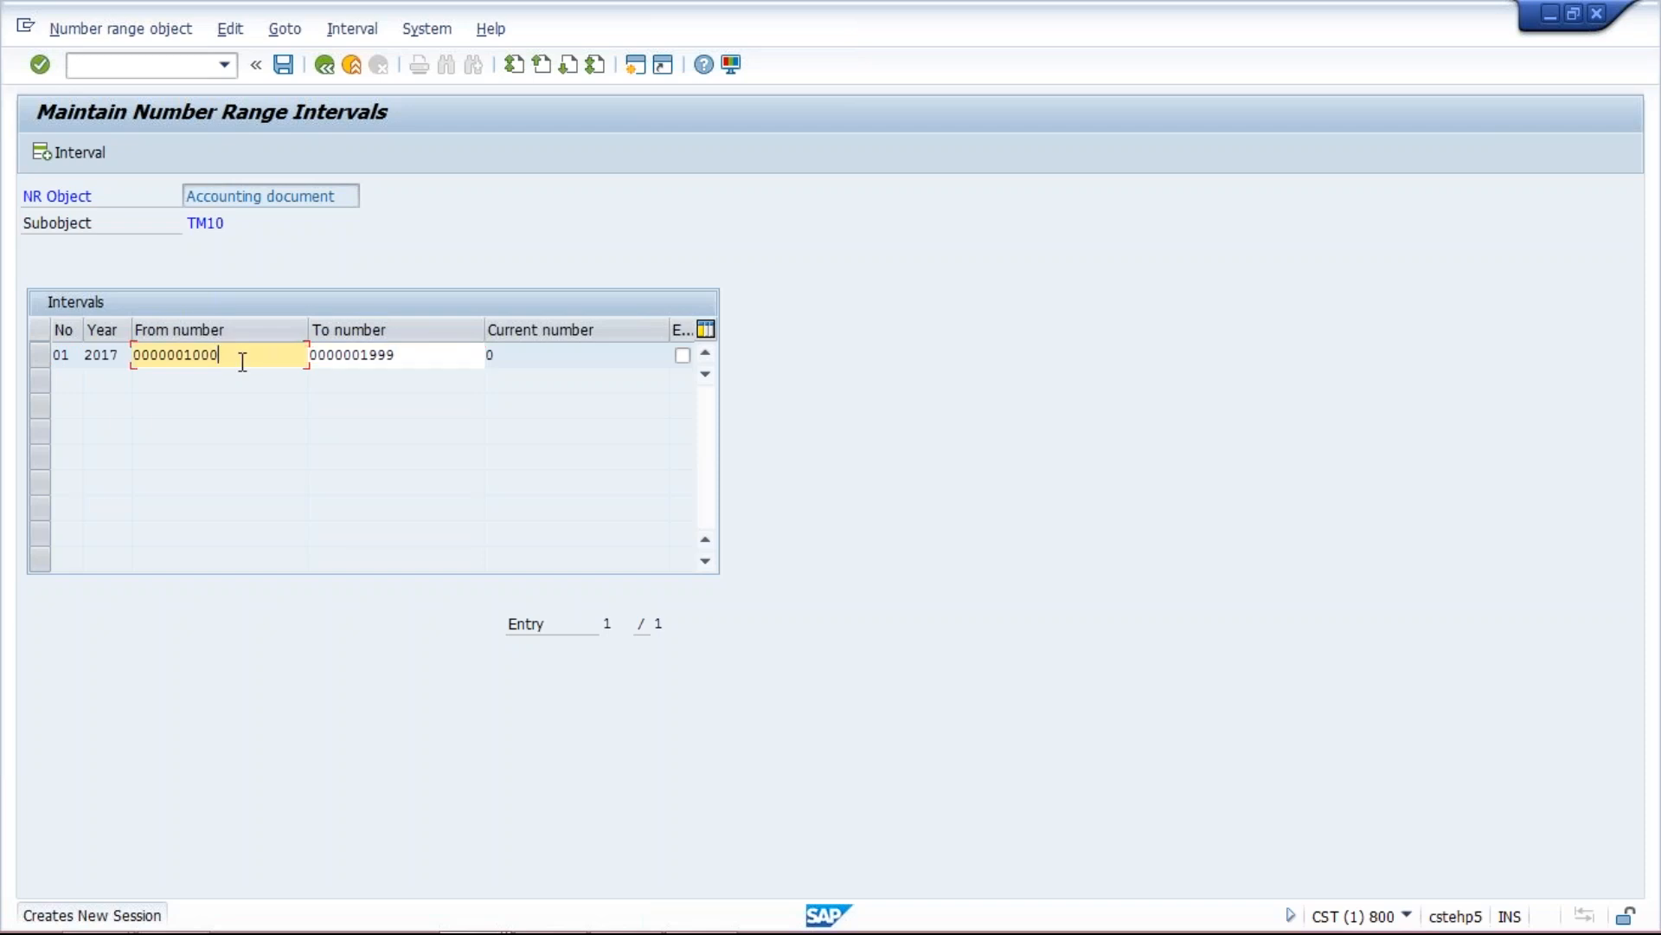
left_click(393, 355)
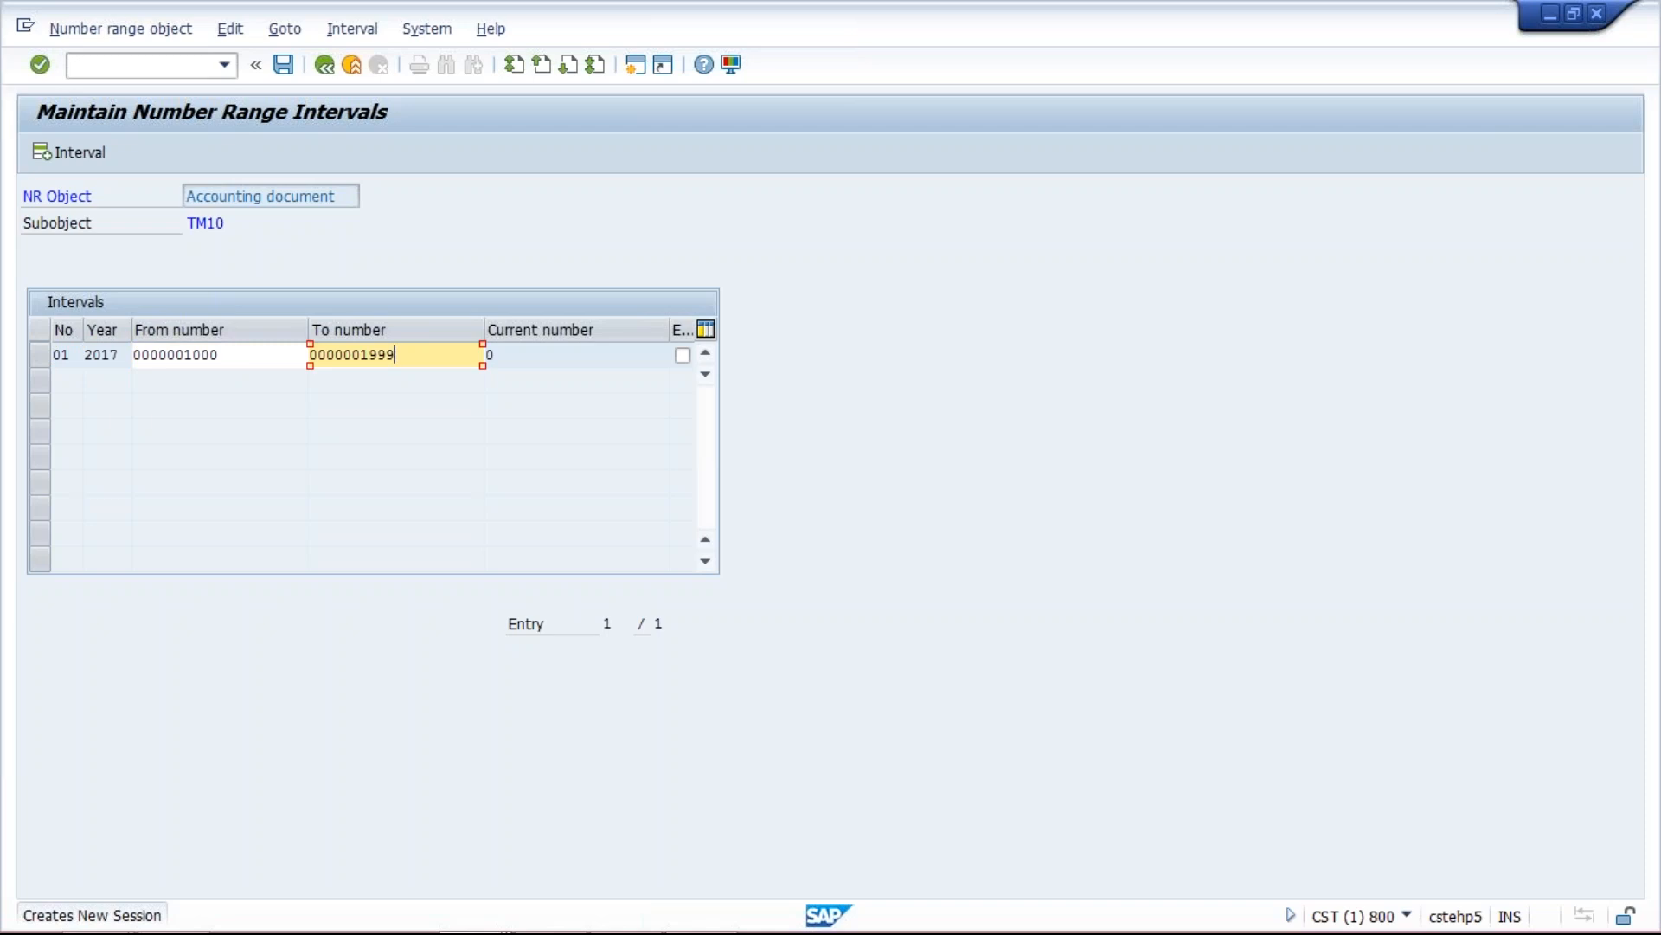
left_click(284, 363)
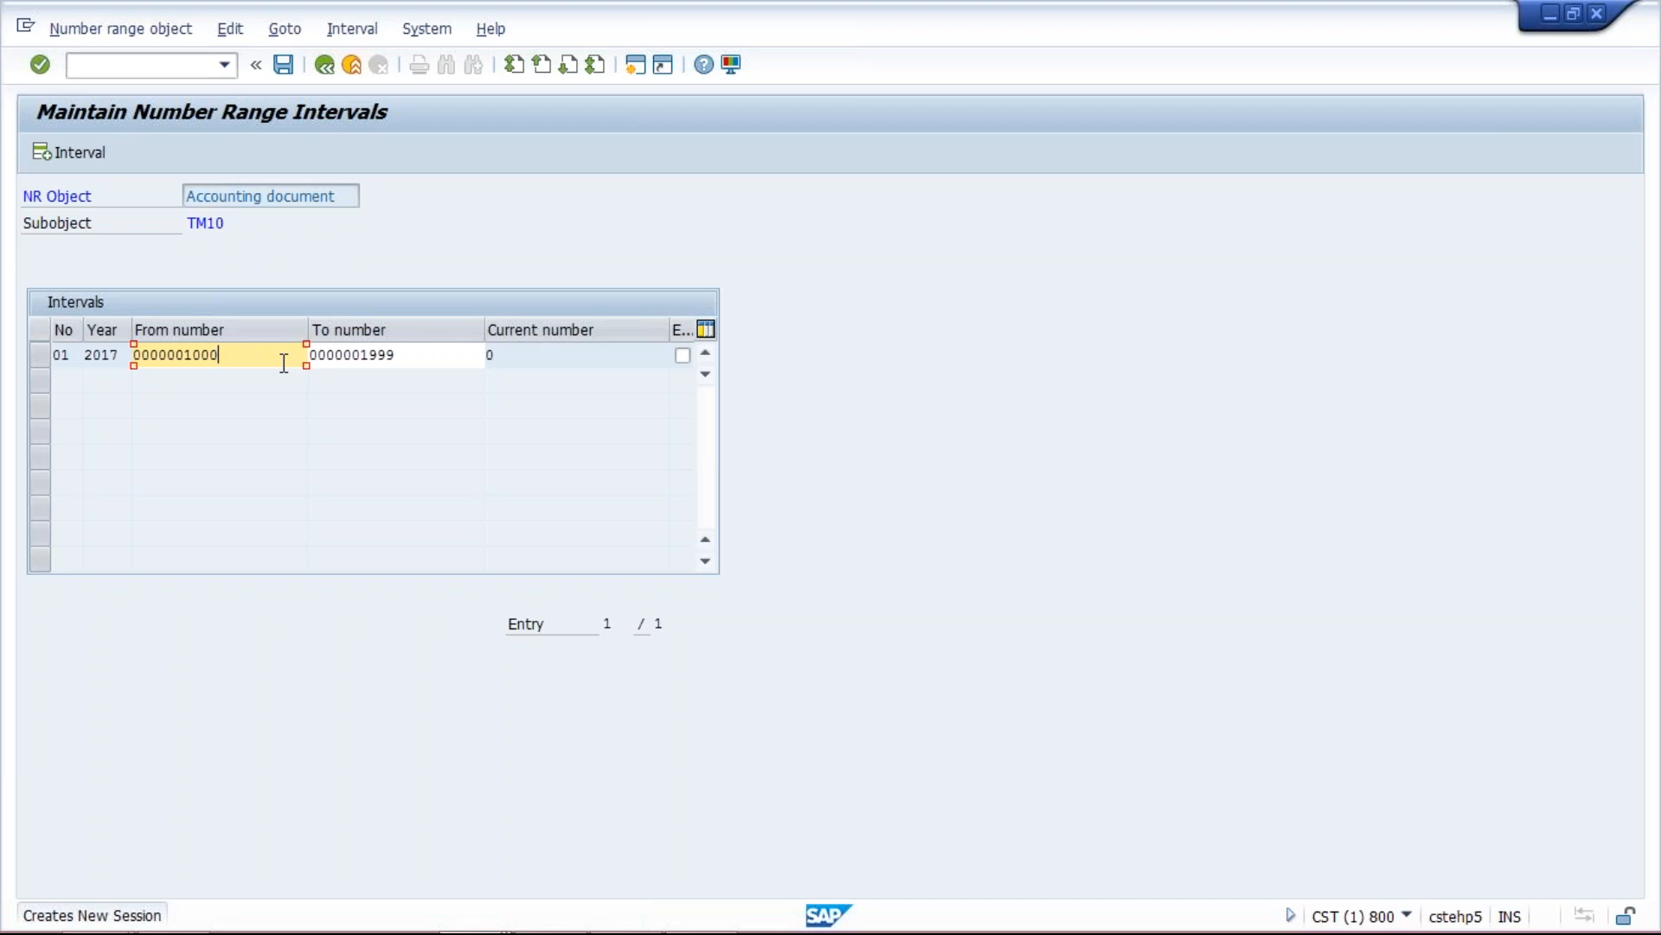
left_click_drag(237, 352, 185, 353)
left_click(515, 358)
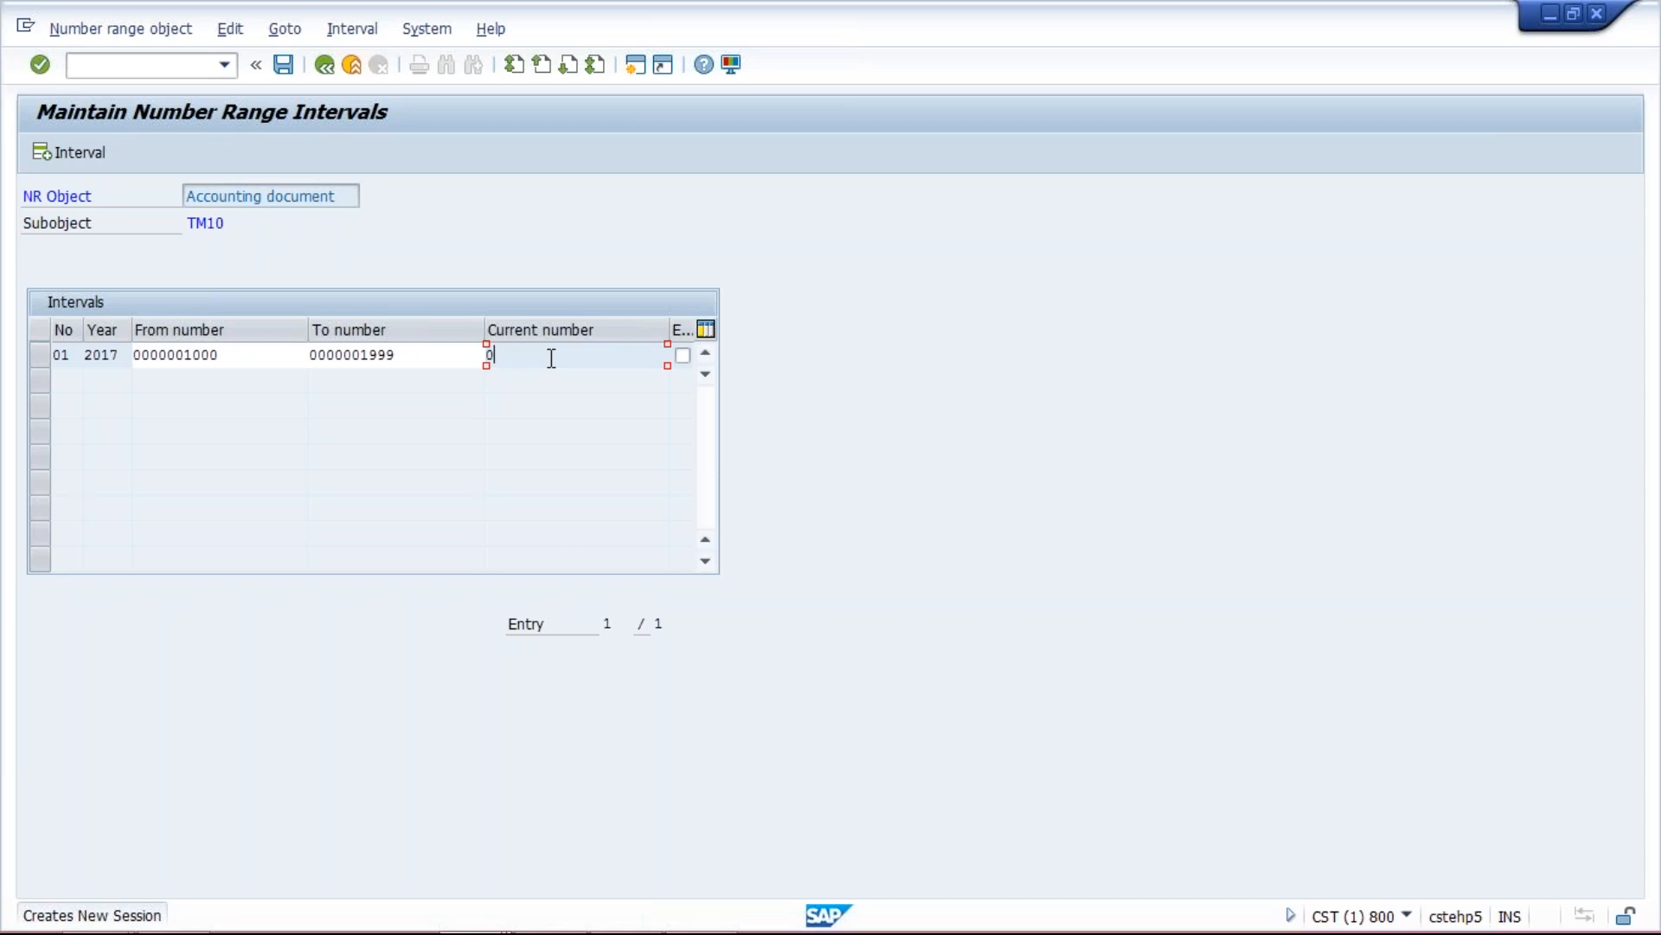
- Check the number range in the document type SA details, and return to interval 01's Current number in the TM10 intervals
mouse_move(476, 913)
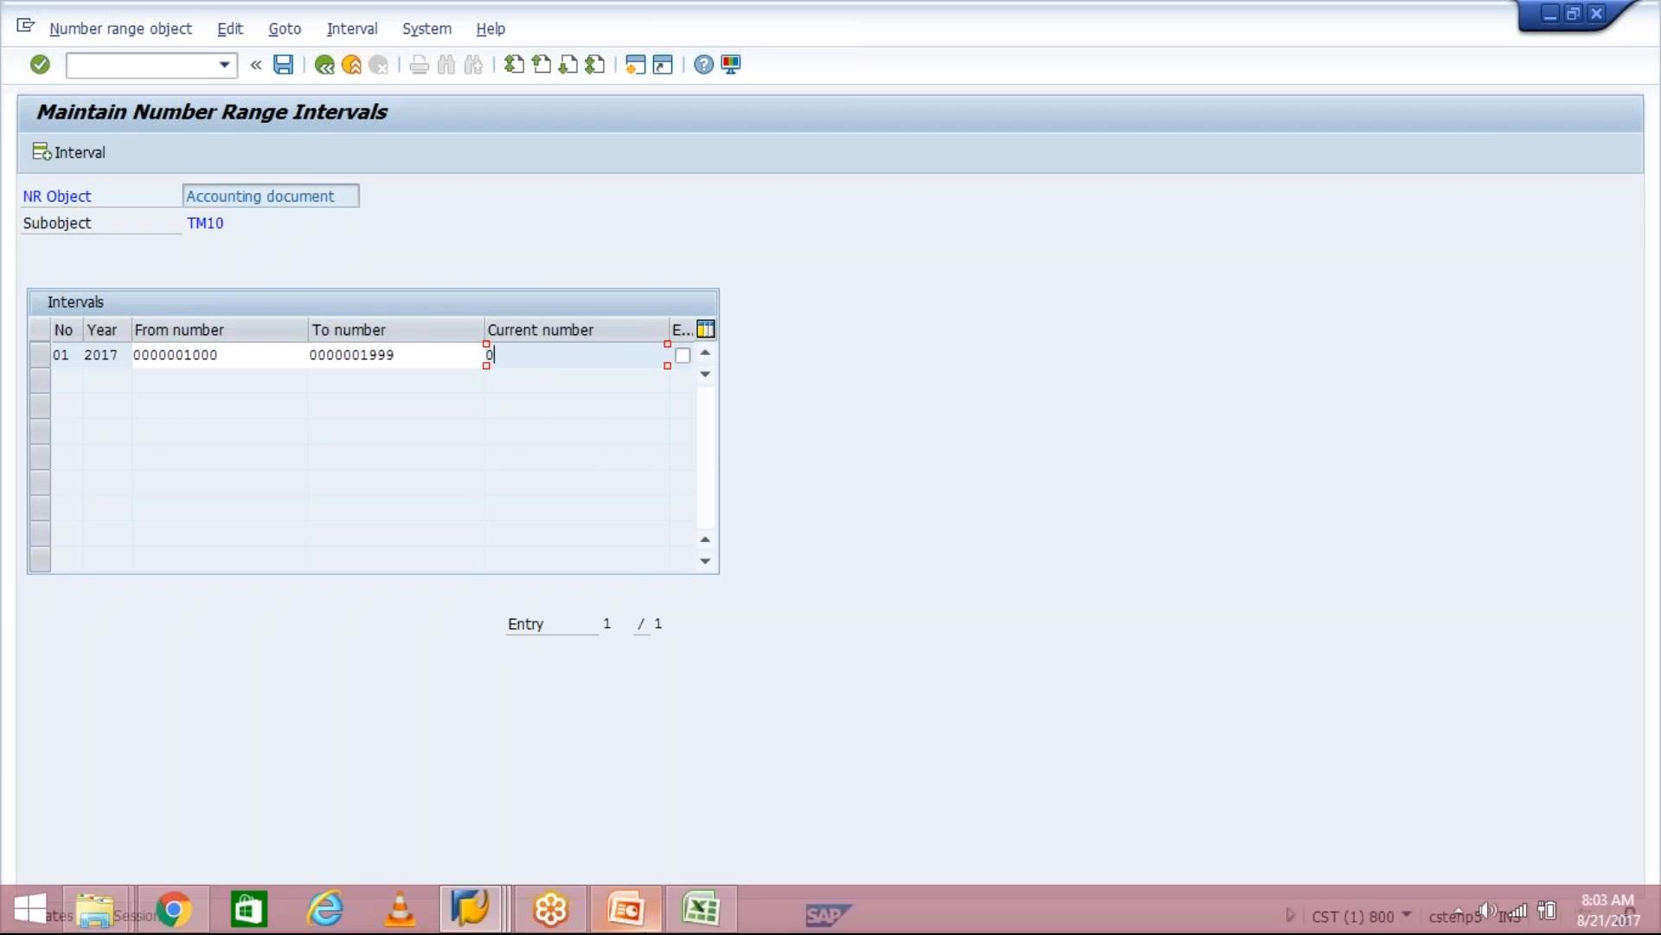
left_click(472, 903)
left_click(699, 778)
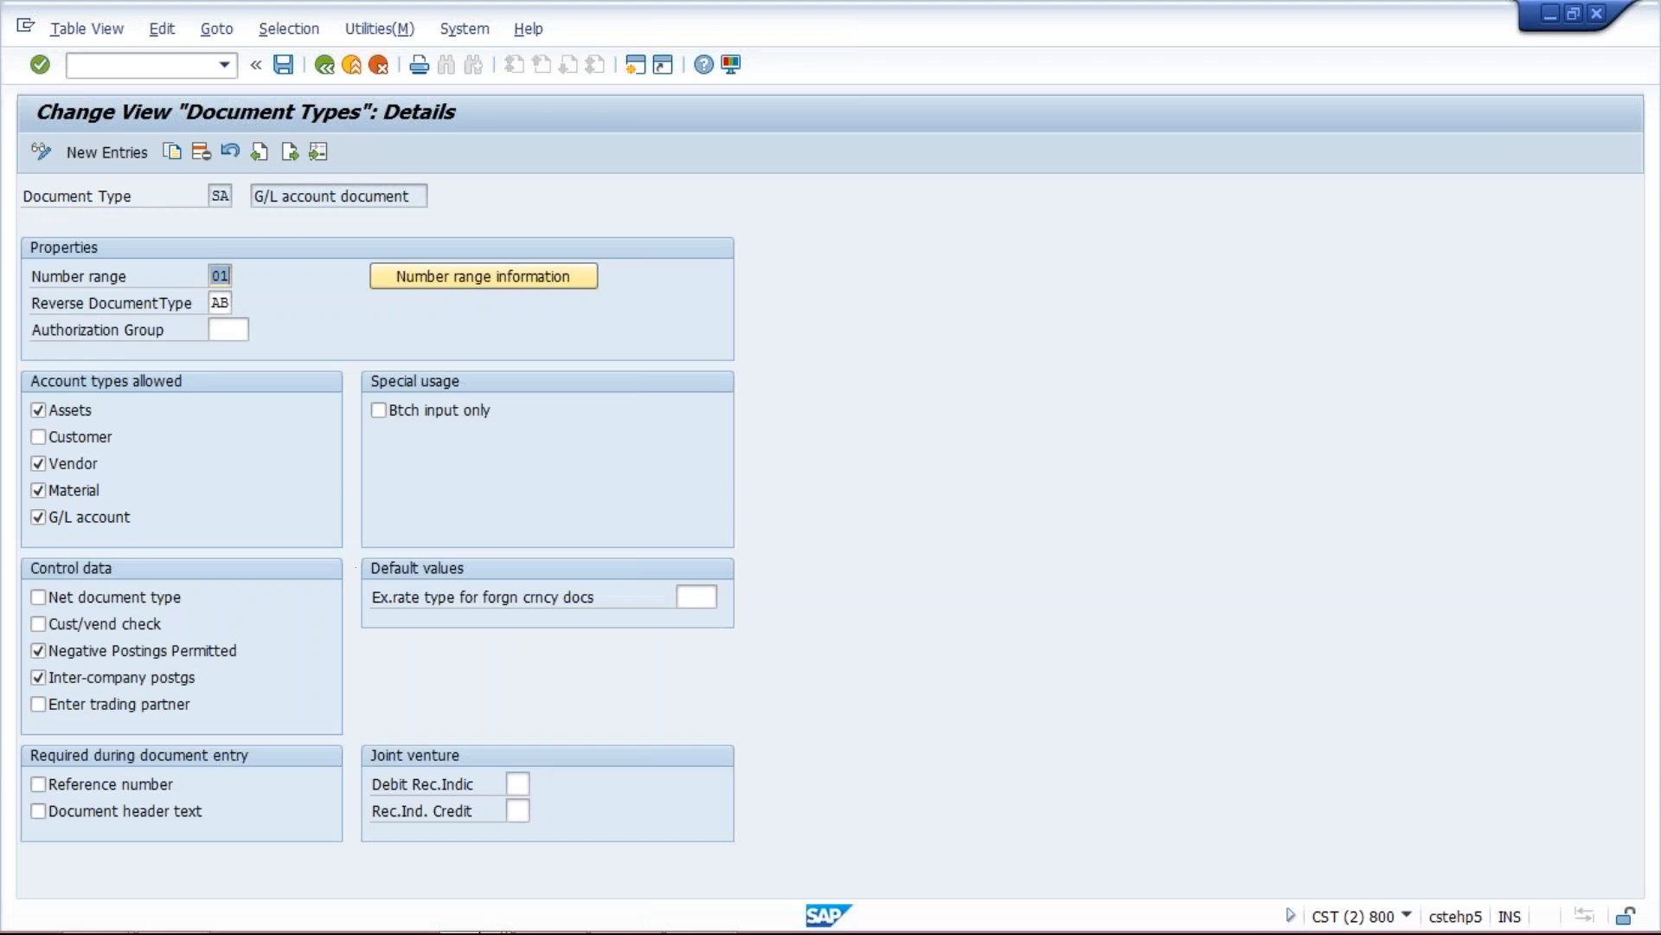
left_click(475, 924)
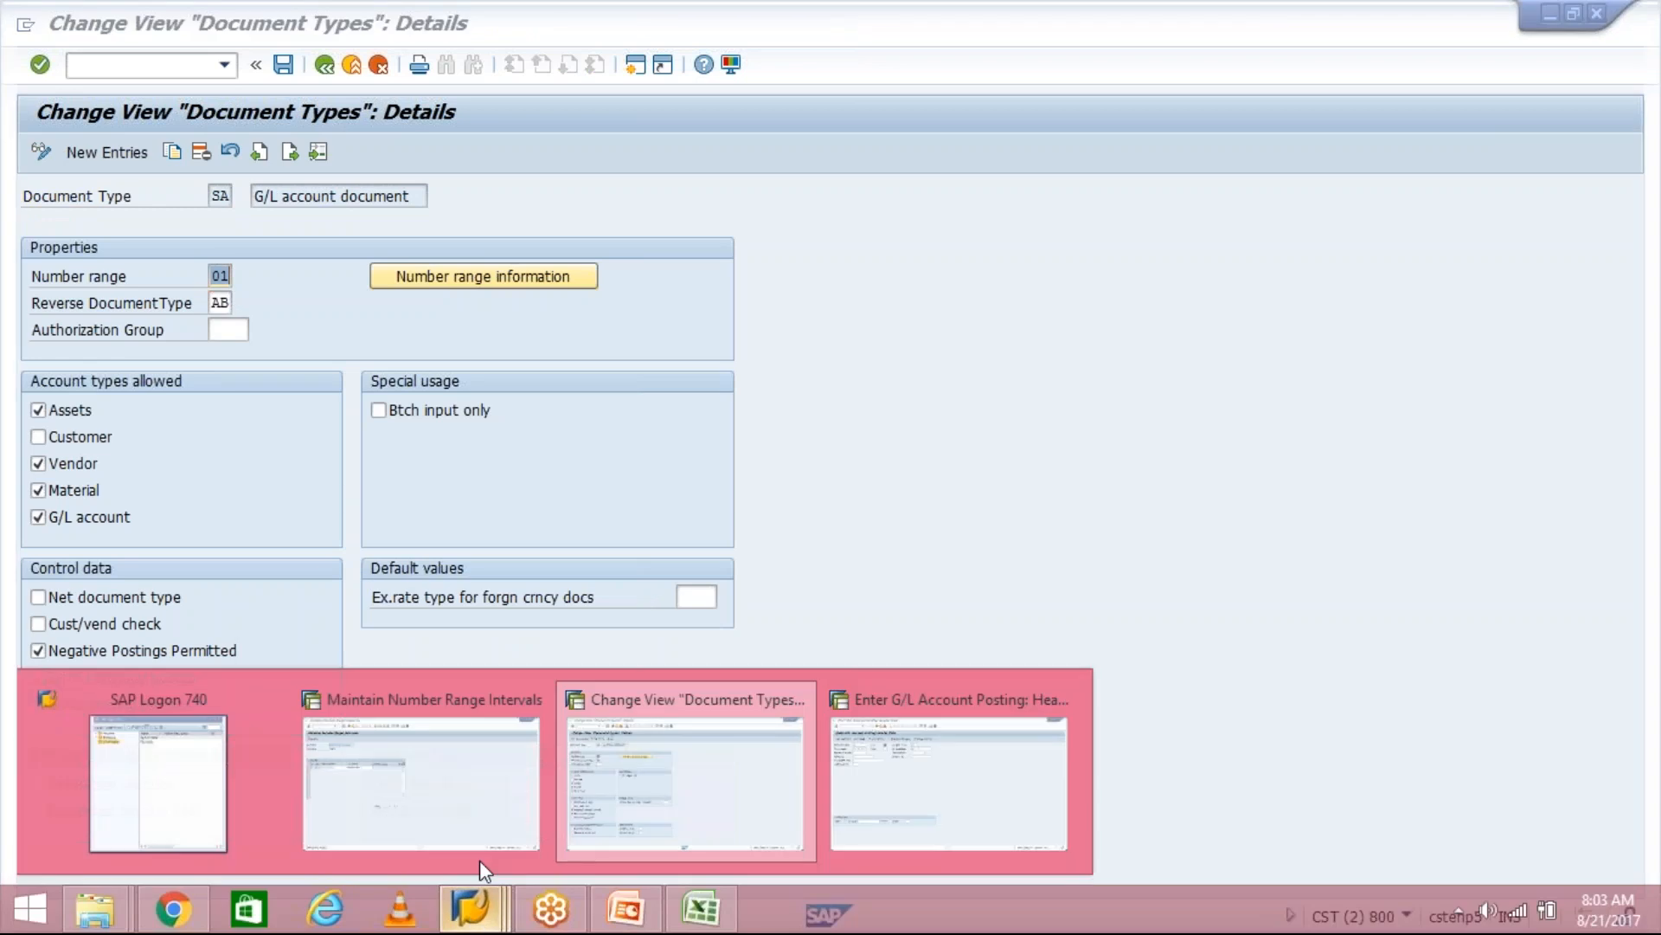
left_click(479, 861)
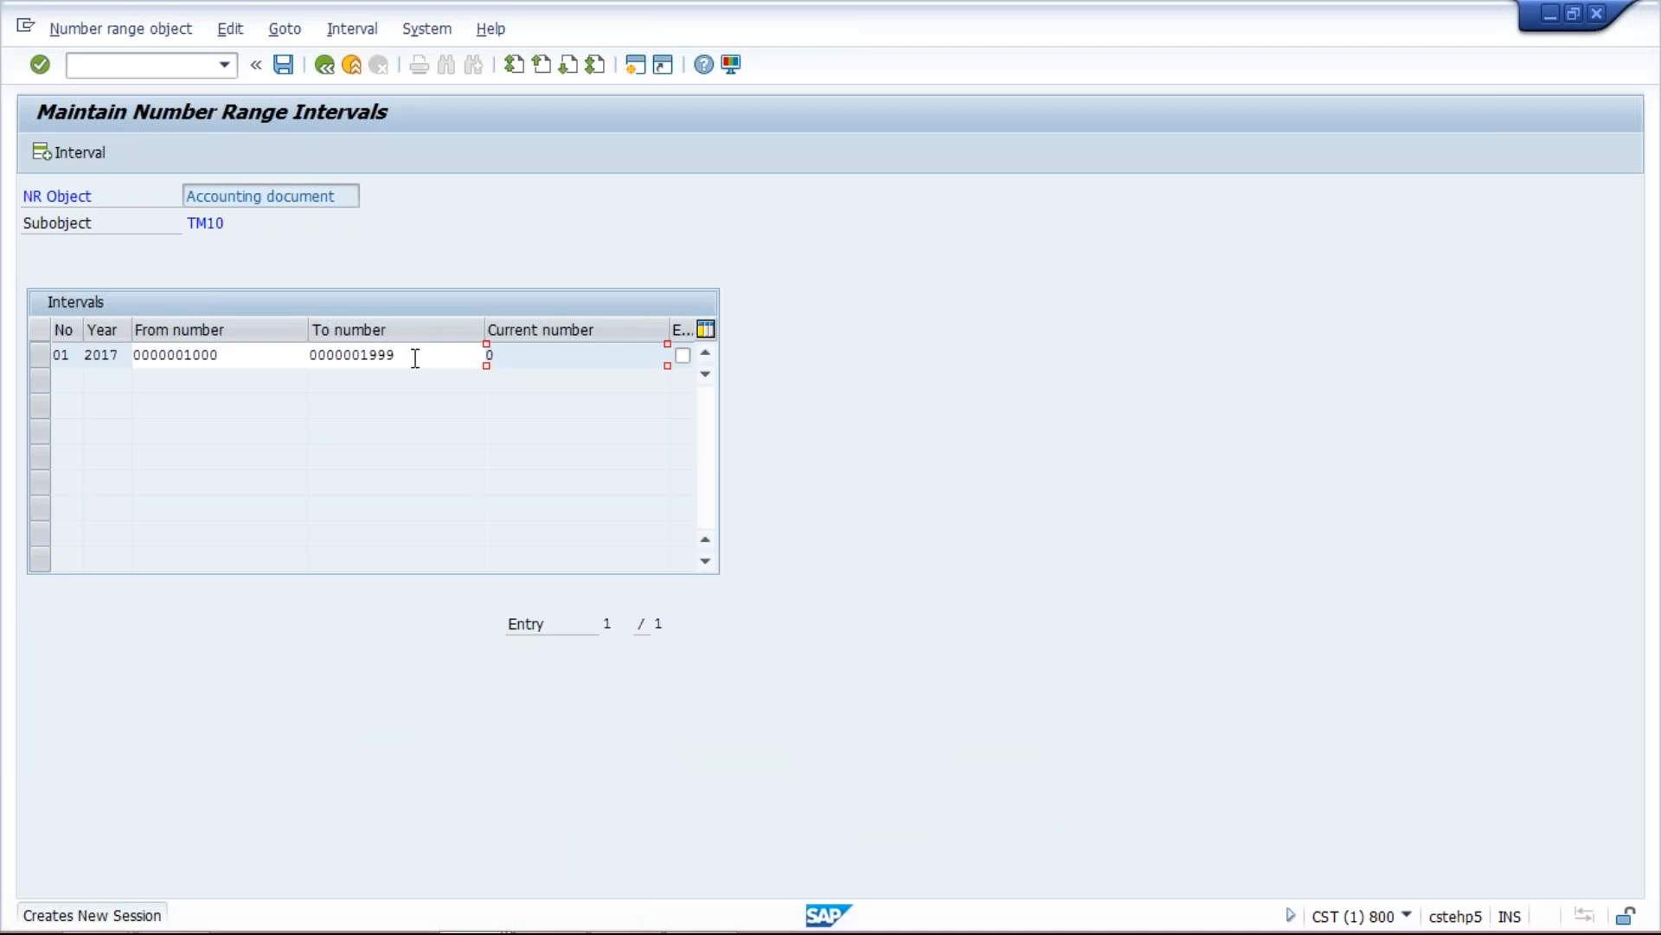
left_click(488, 355)
- Review the Document Type – OBA7 slide in PowerPoint, and return to the TM10 number range intervals in SAP
mouse_move(616, 928)
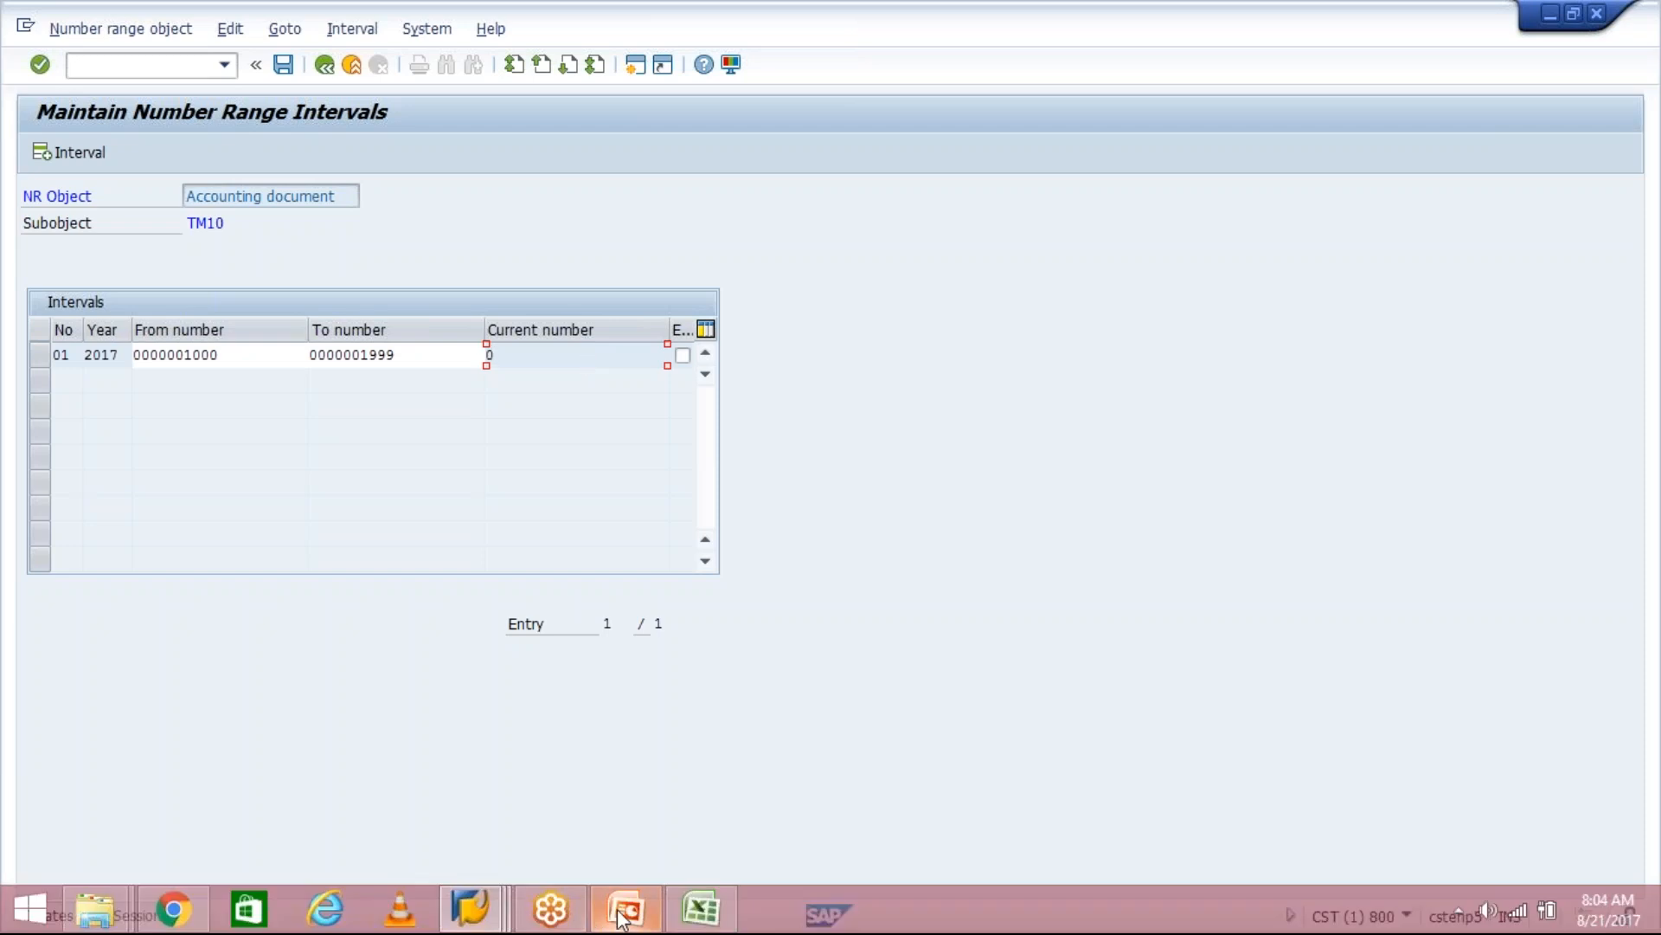
left_click(622, 916)
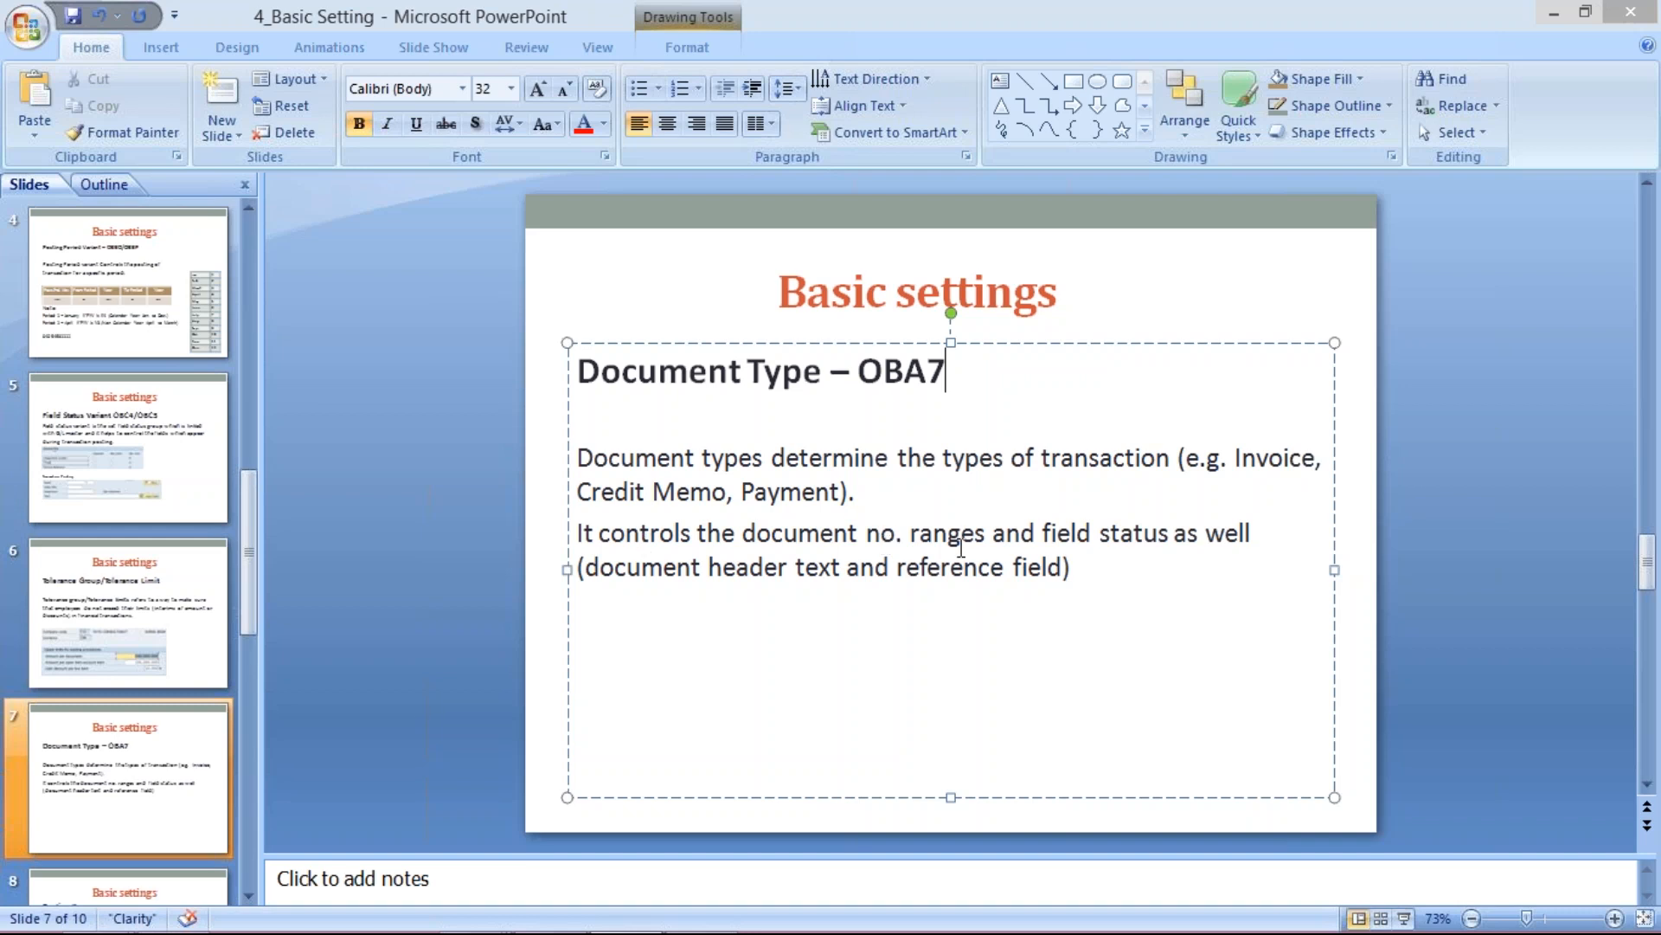
mouse_move(423, 925)
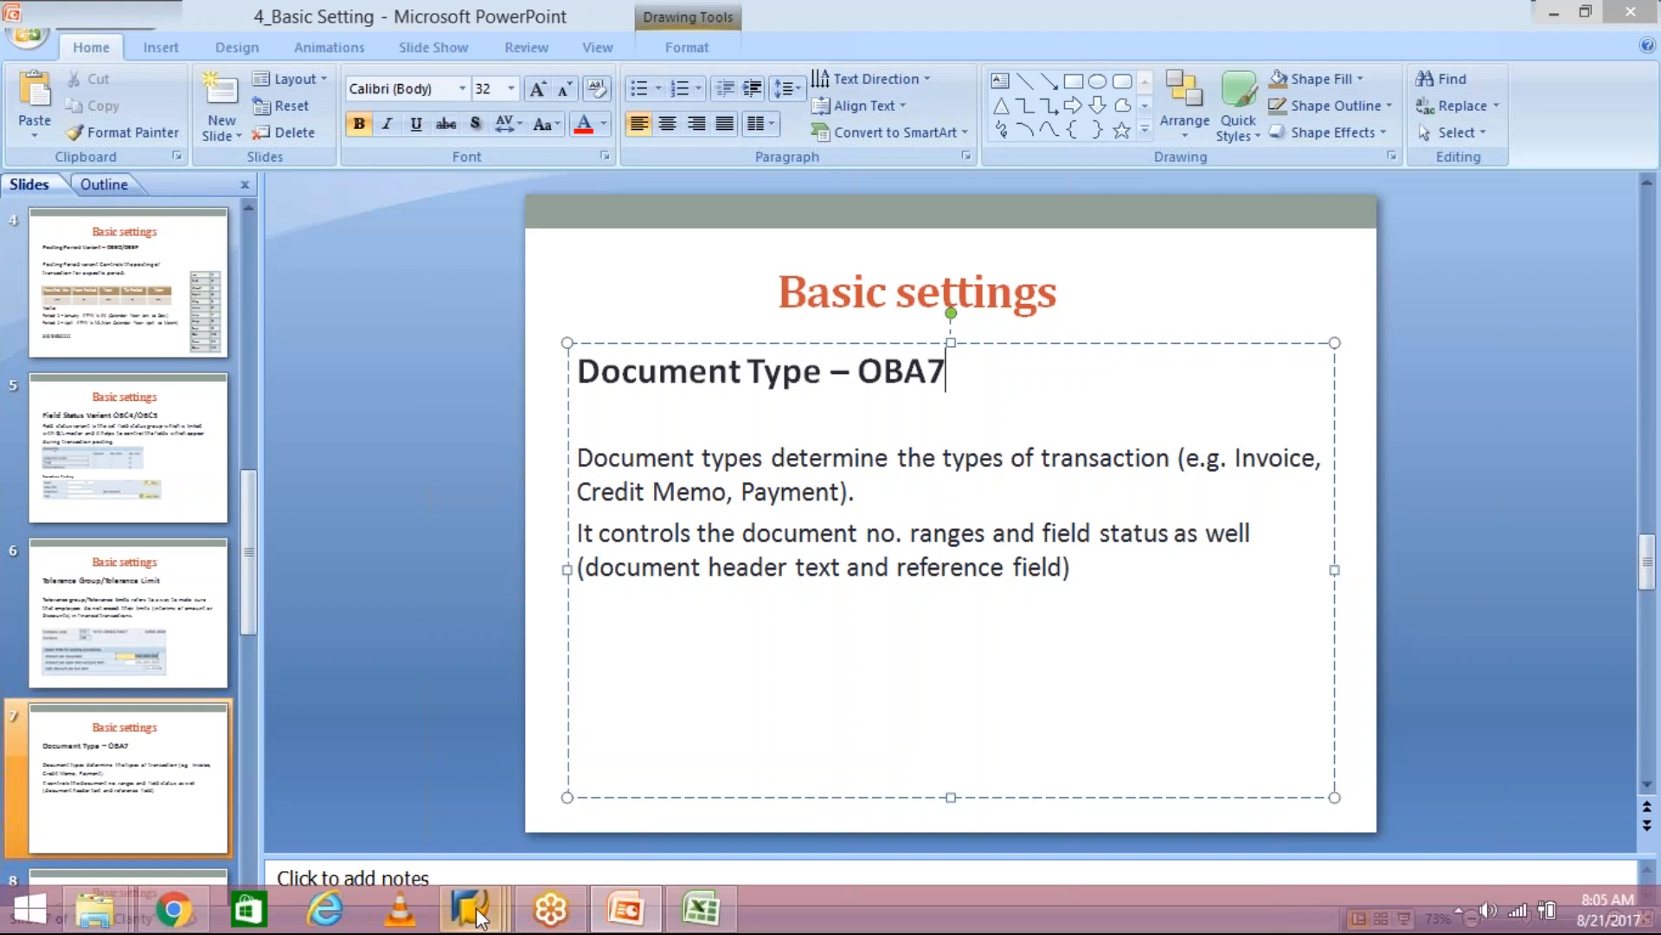
mouse_move(478, 917)
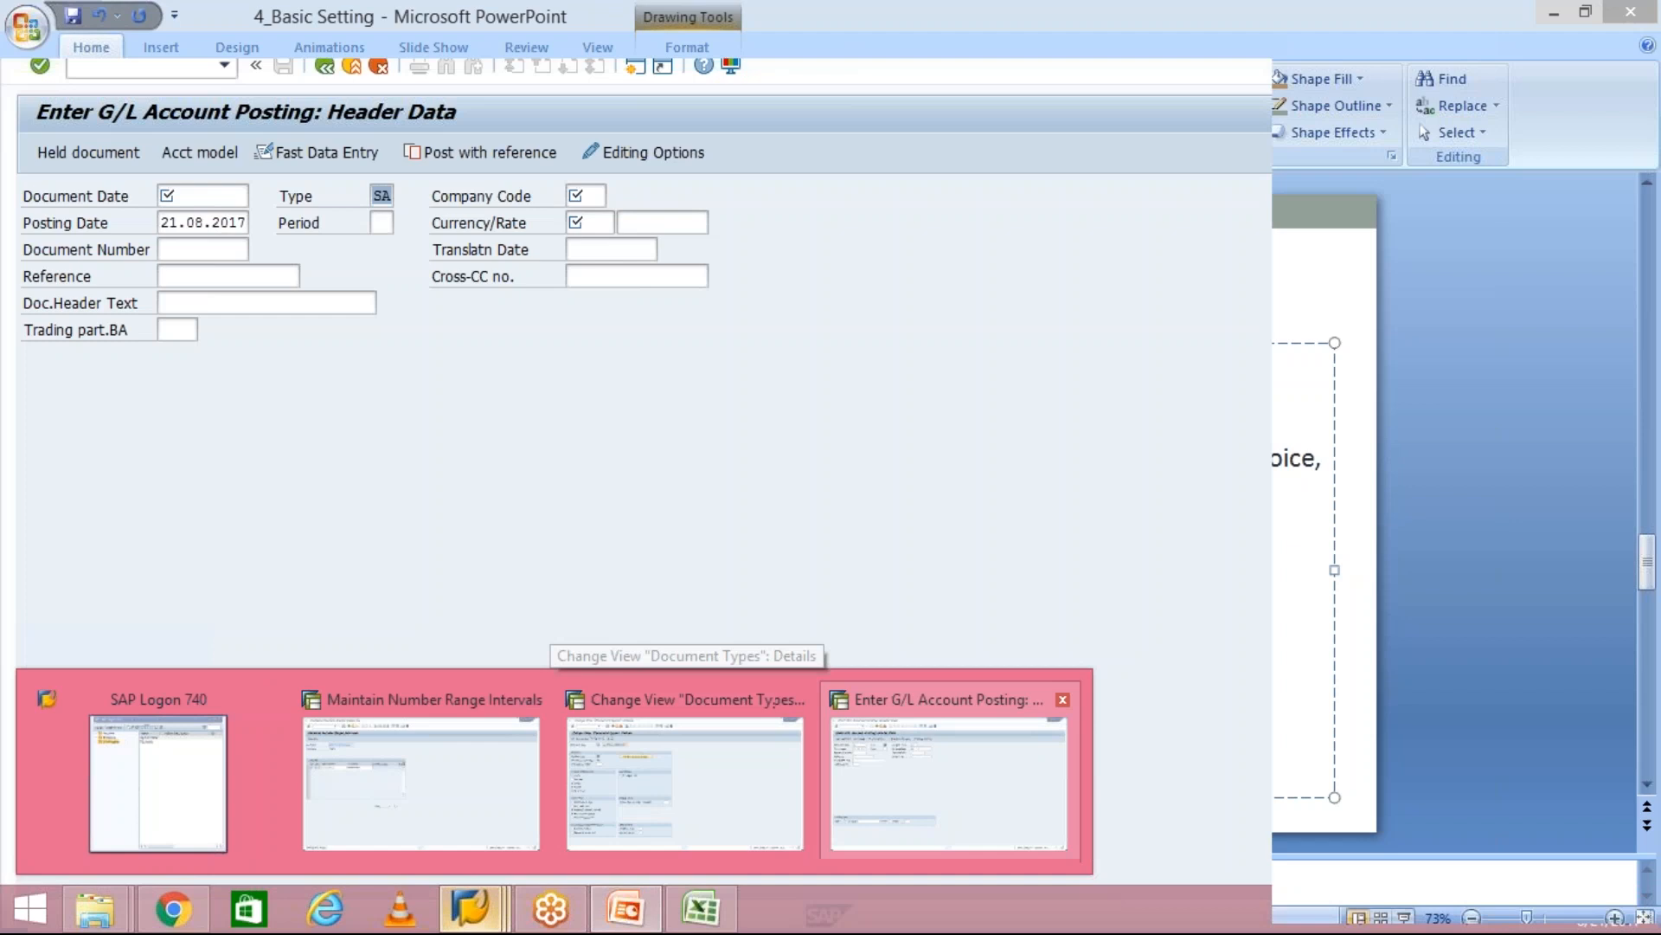
left_click(422, 783)
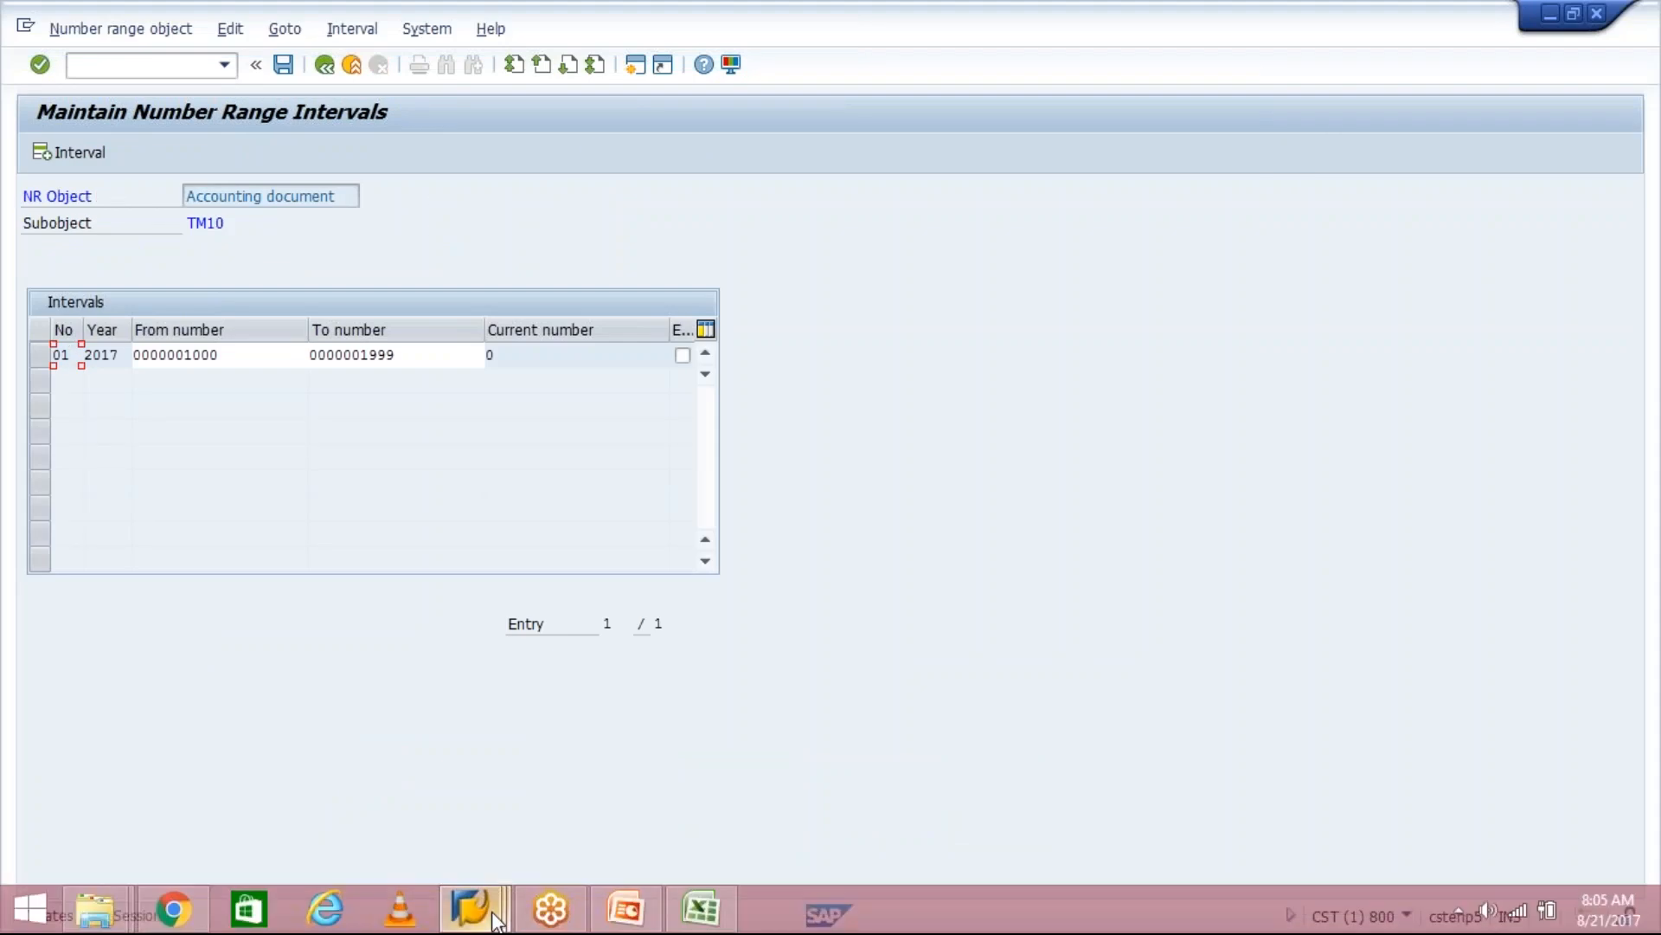
- Examine the document type SA details again, and go back to the Document Type – OBA7 slide in PowerPoint
left_click(491, 920)
left_click(690, 783)
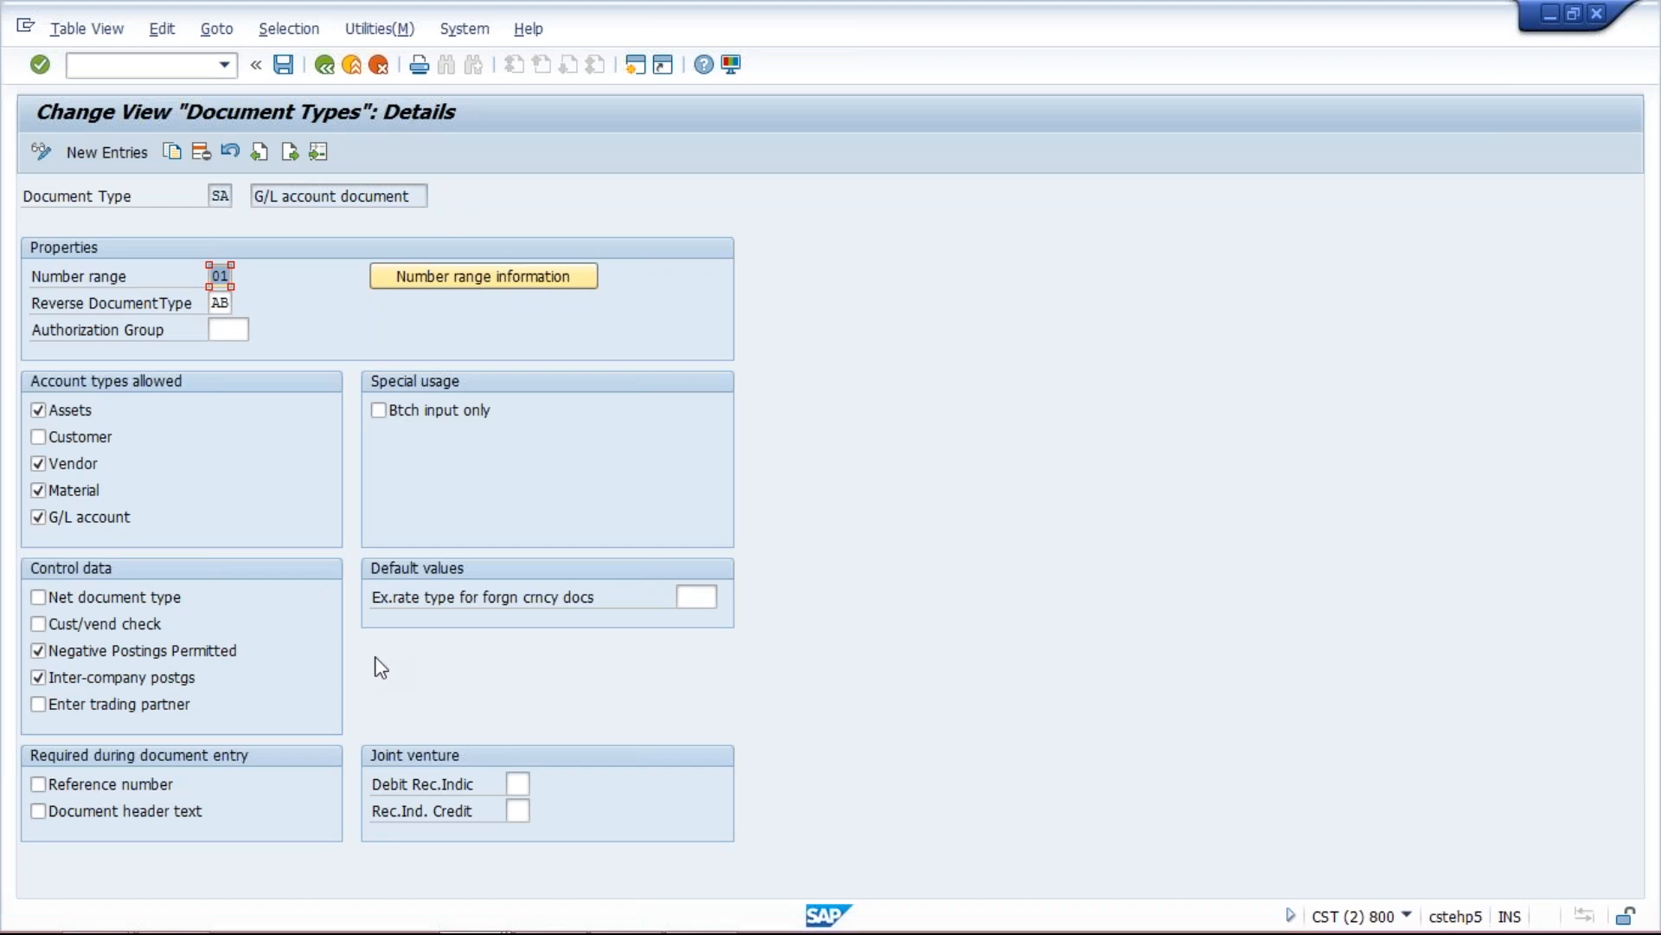
mouse_move(664, 927)
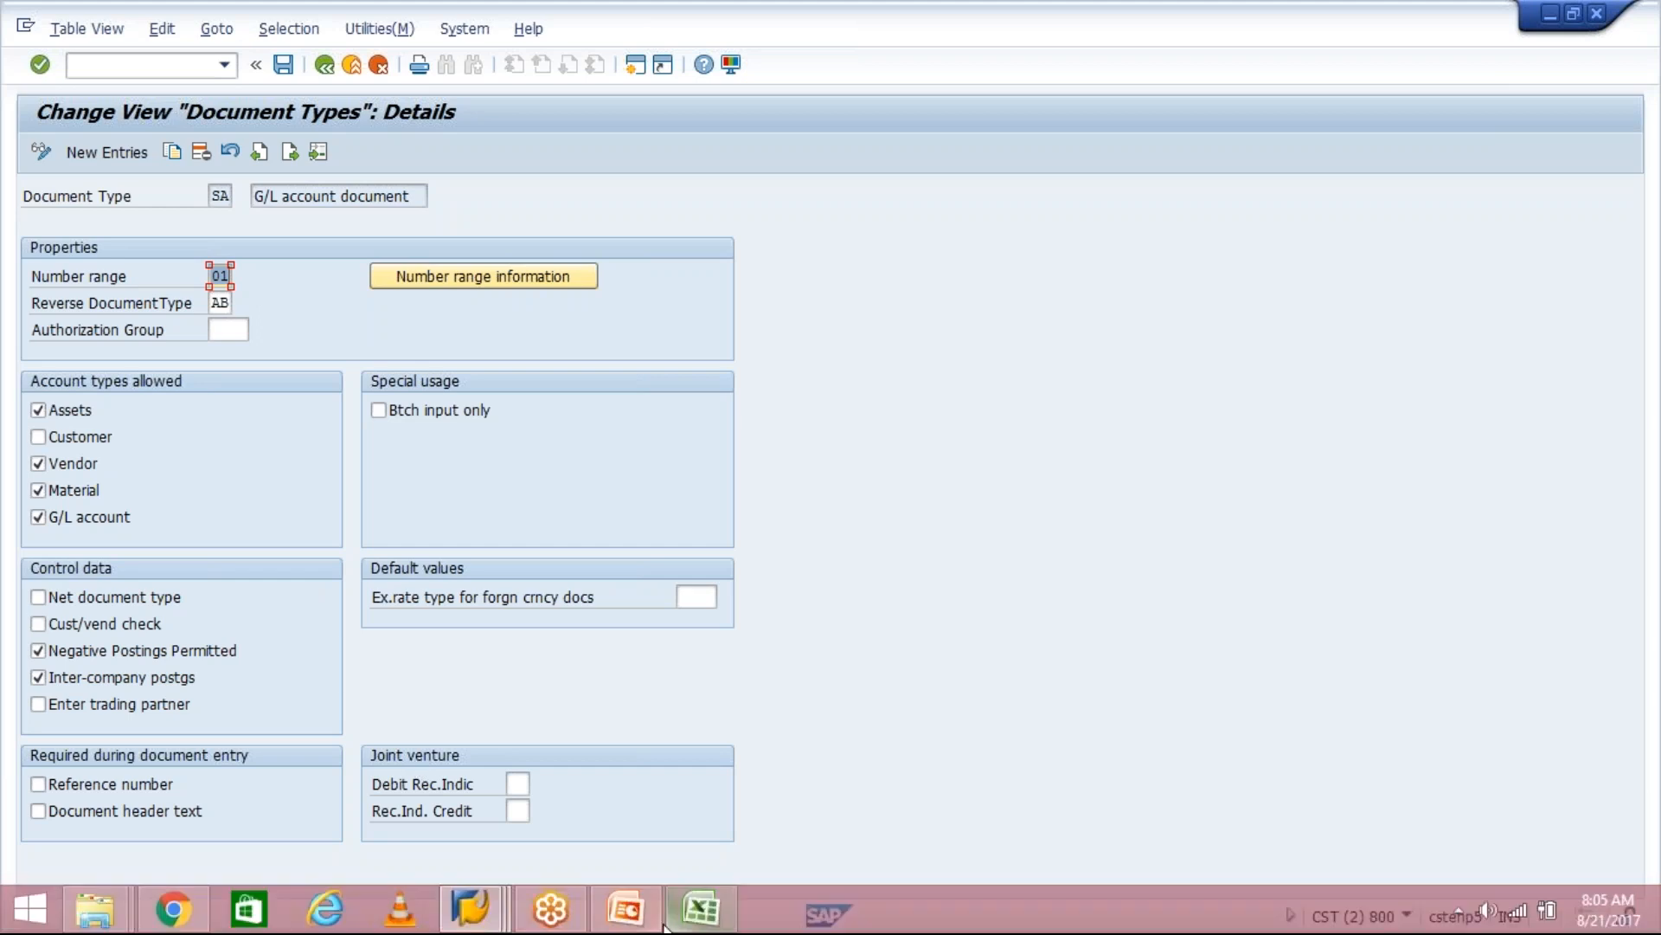
mouse_move(503, 908)
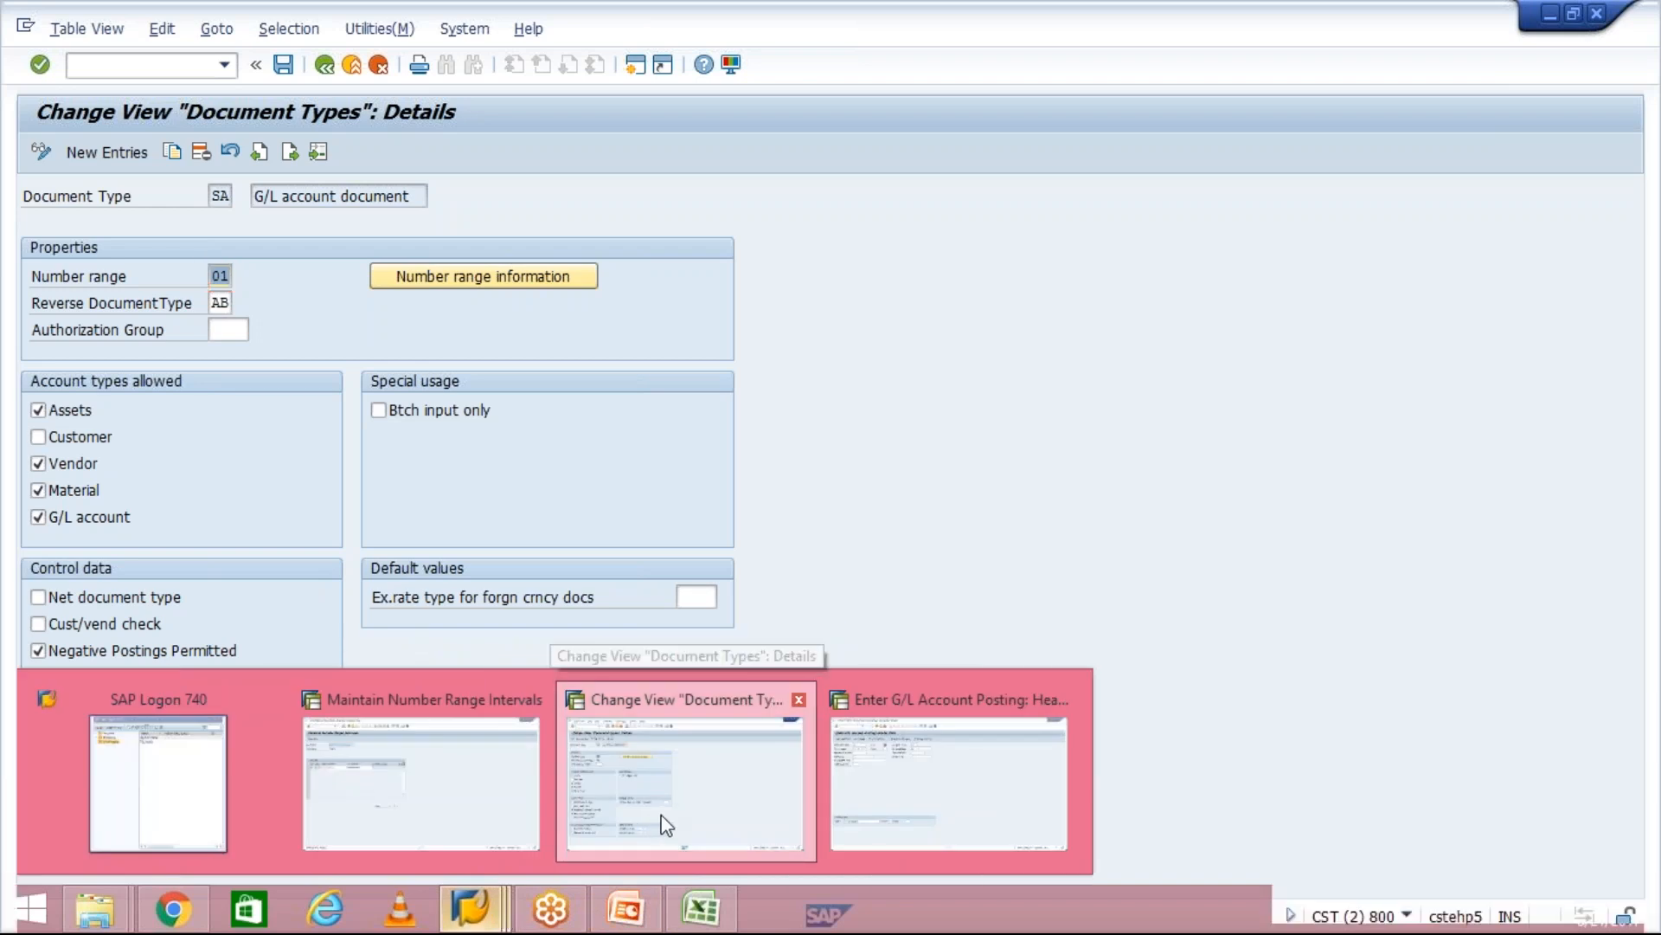
left_click(628, 908)
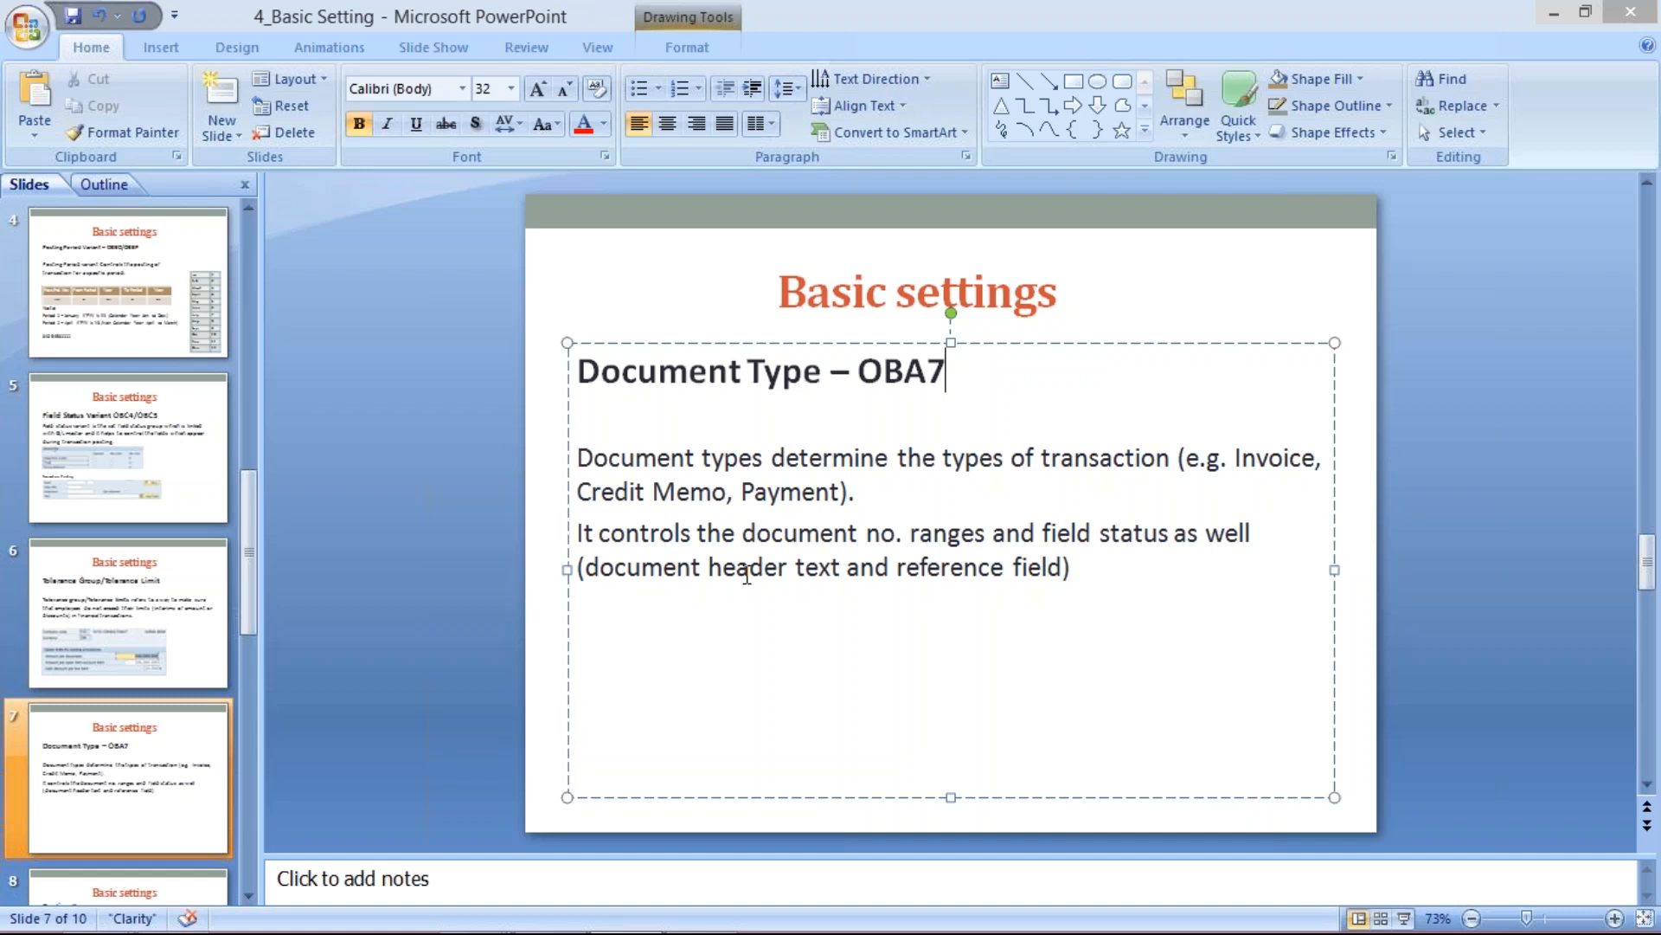
- Switch to the G/L account posting header in SAP and point out the Reference and Doc.Header Text fields
mouse_move(551, 919)
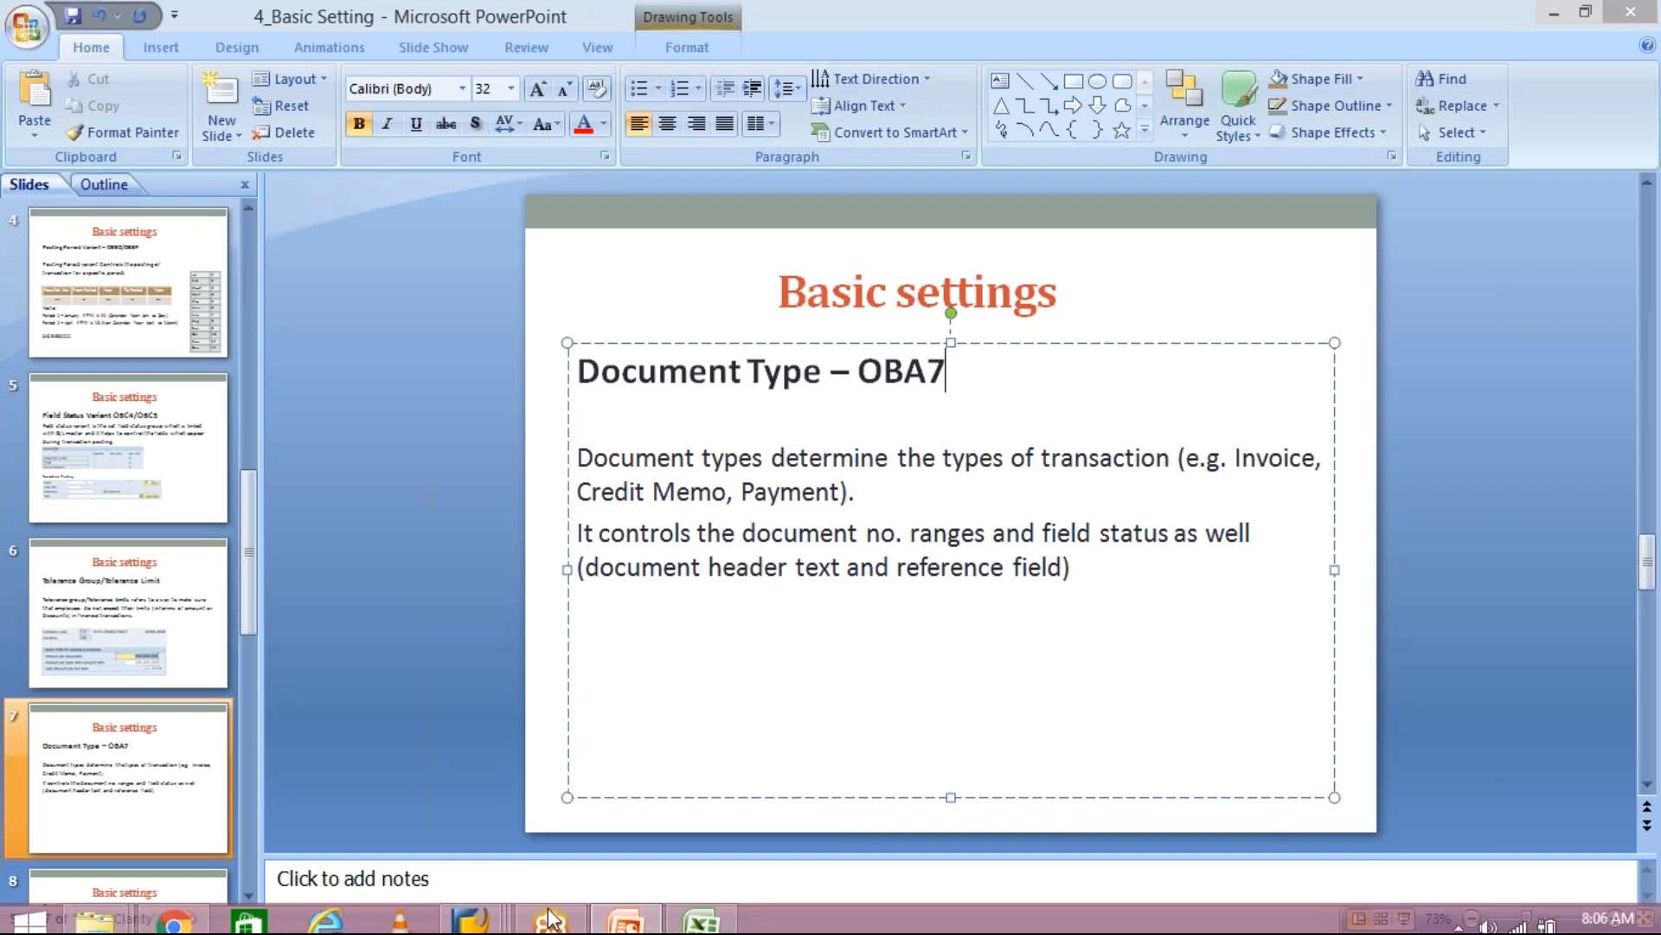
left_click(474, 909)
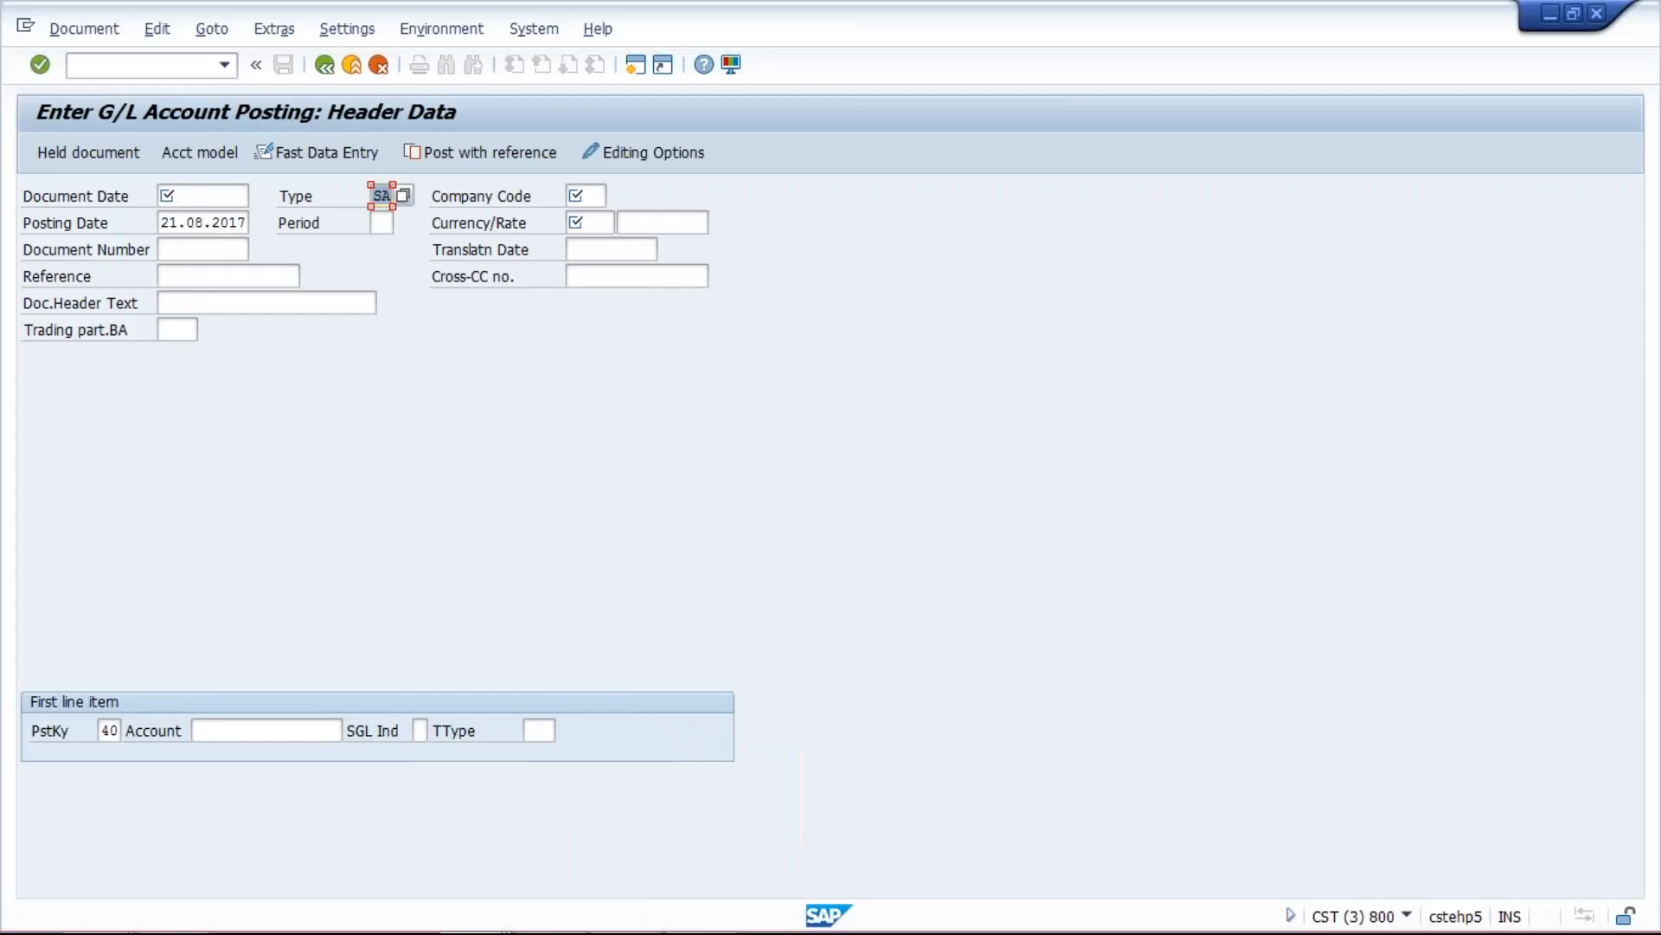
left_click(195, 275)
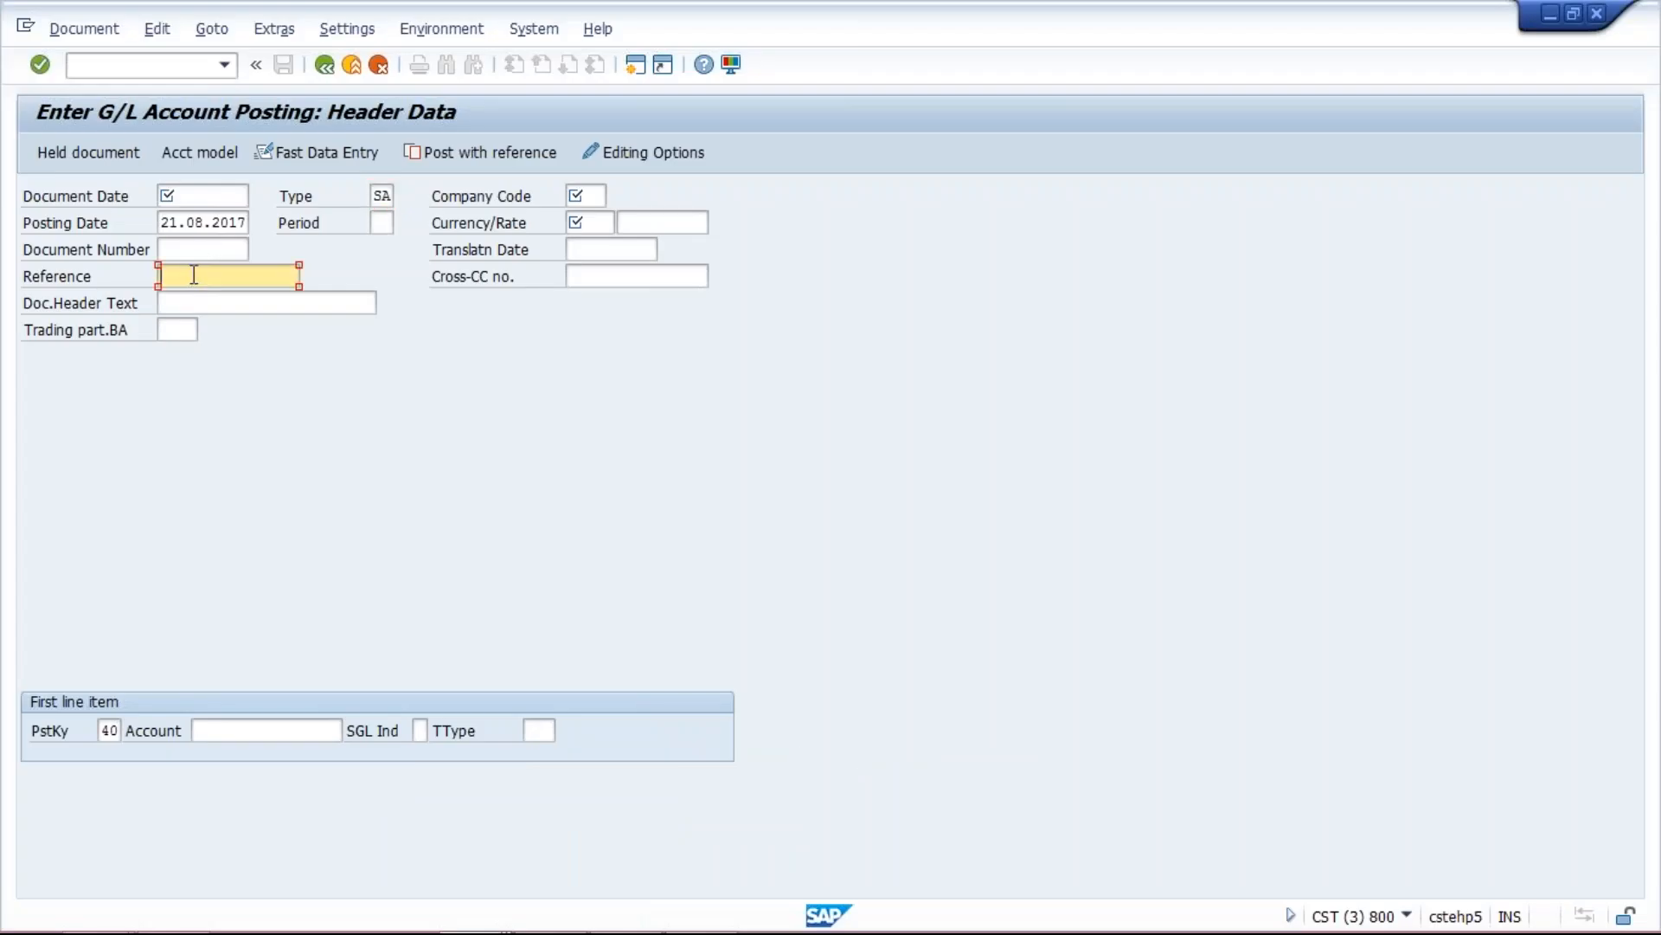
left_click(196, 298)
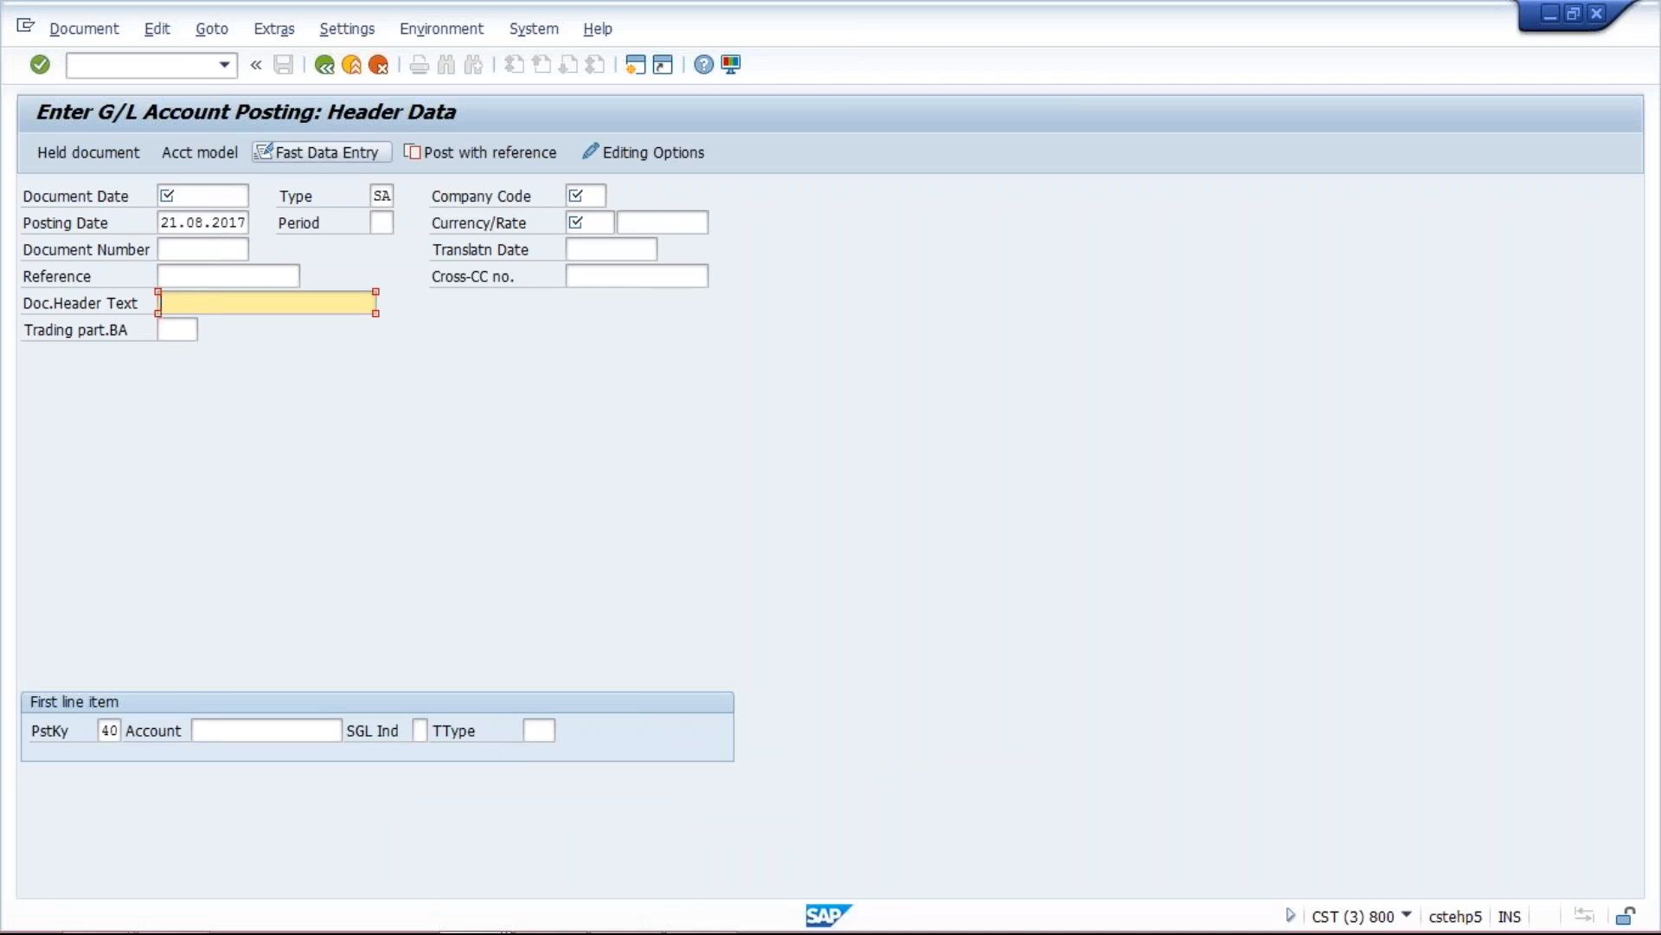
- Try to create a new SAP session, and move the connection error dialog out of the way of the posting header
left_click(635, 69)
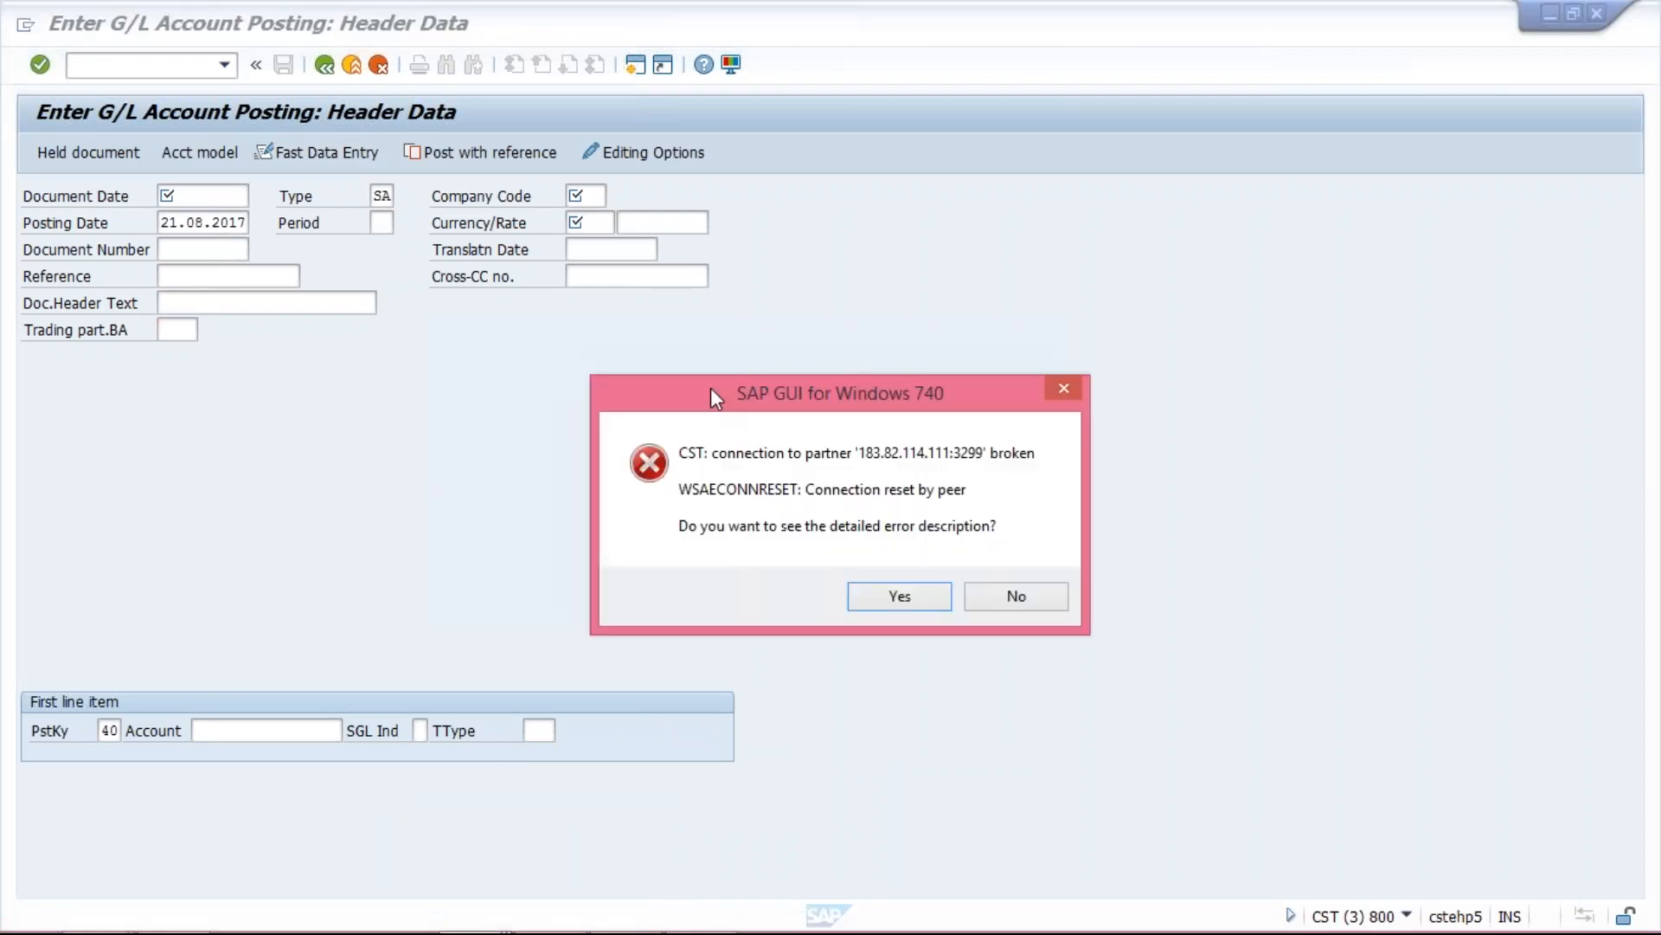
left_click_drag(778, 388, 1067, 837)
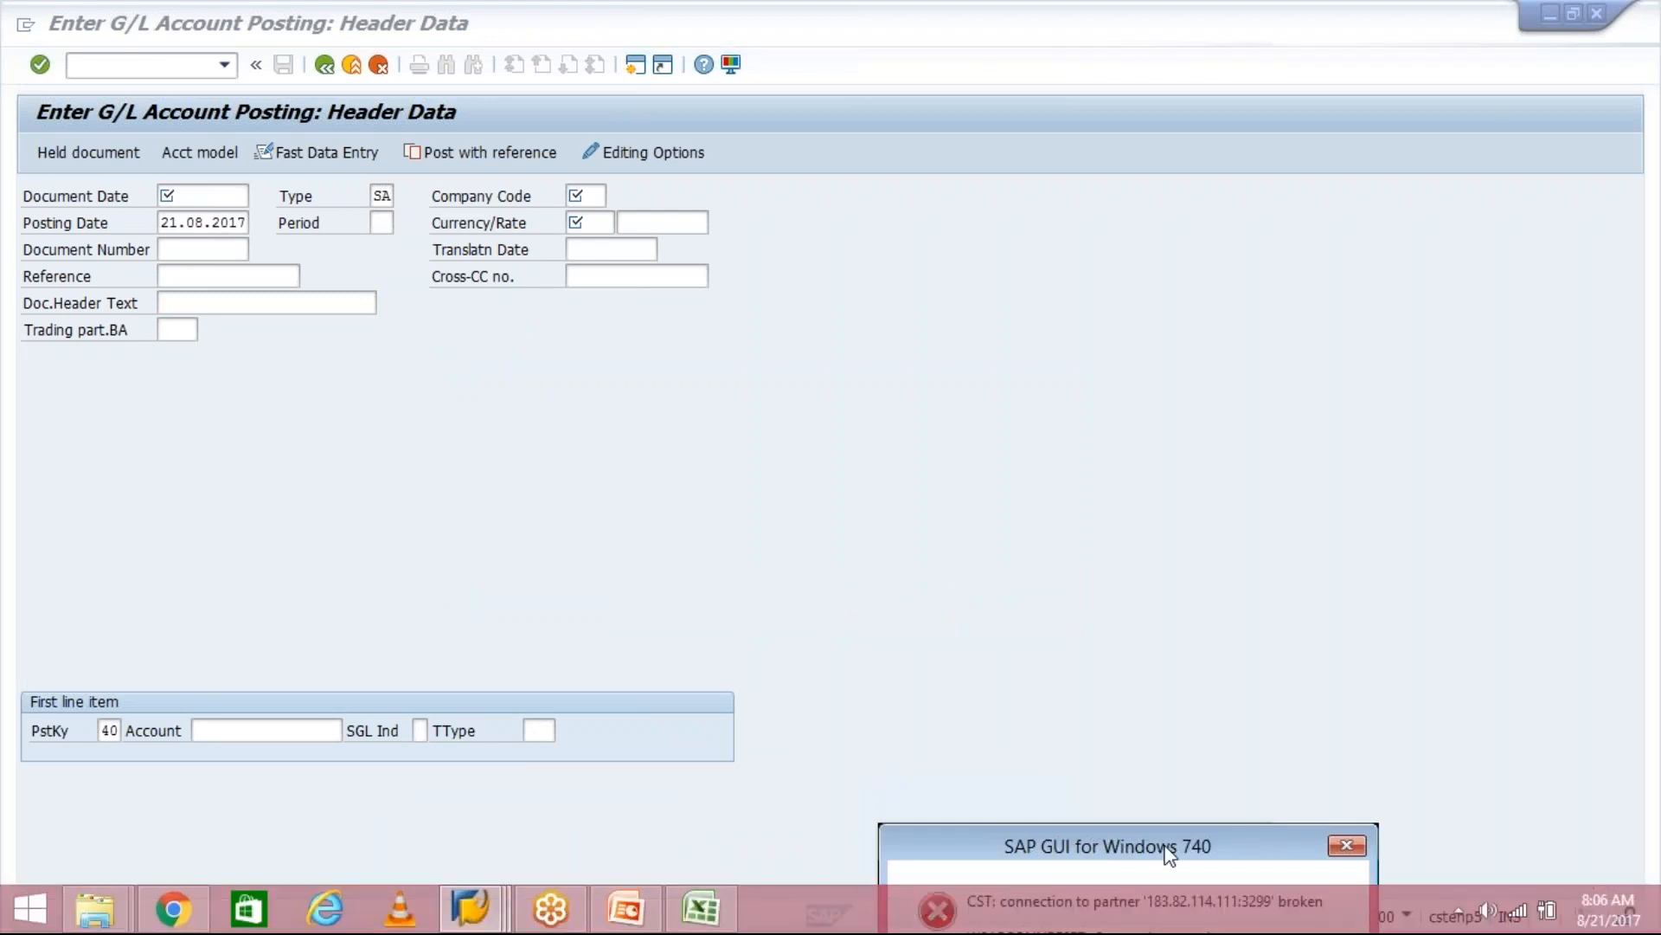
left_click_drag(1130, 830, 1396, 934)
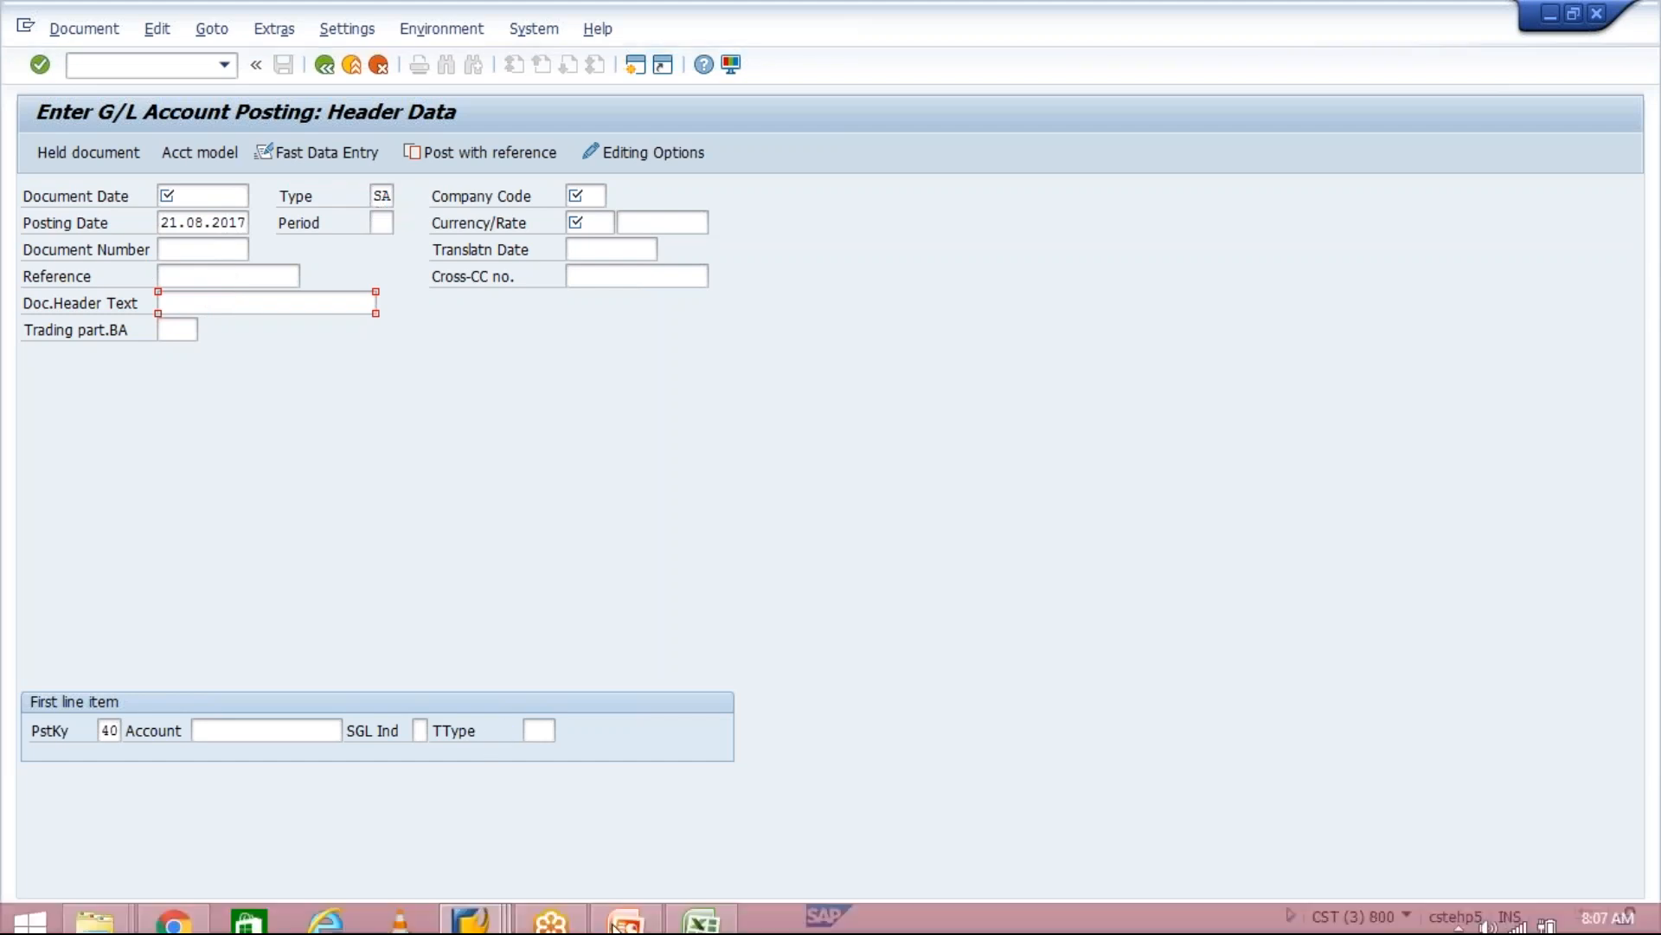
- Examine the Reference number and Document header text requirements in the document type SA details, and return to the G/L account posting header
left_click(495, 925)
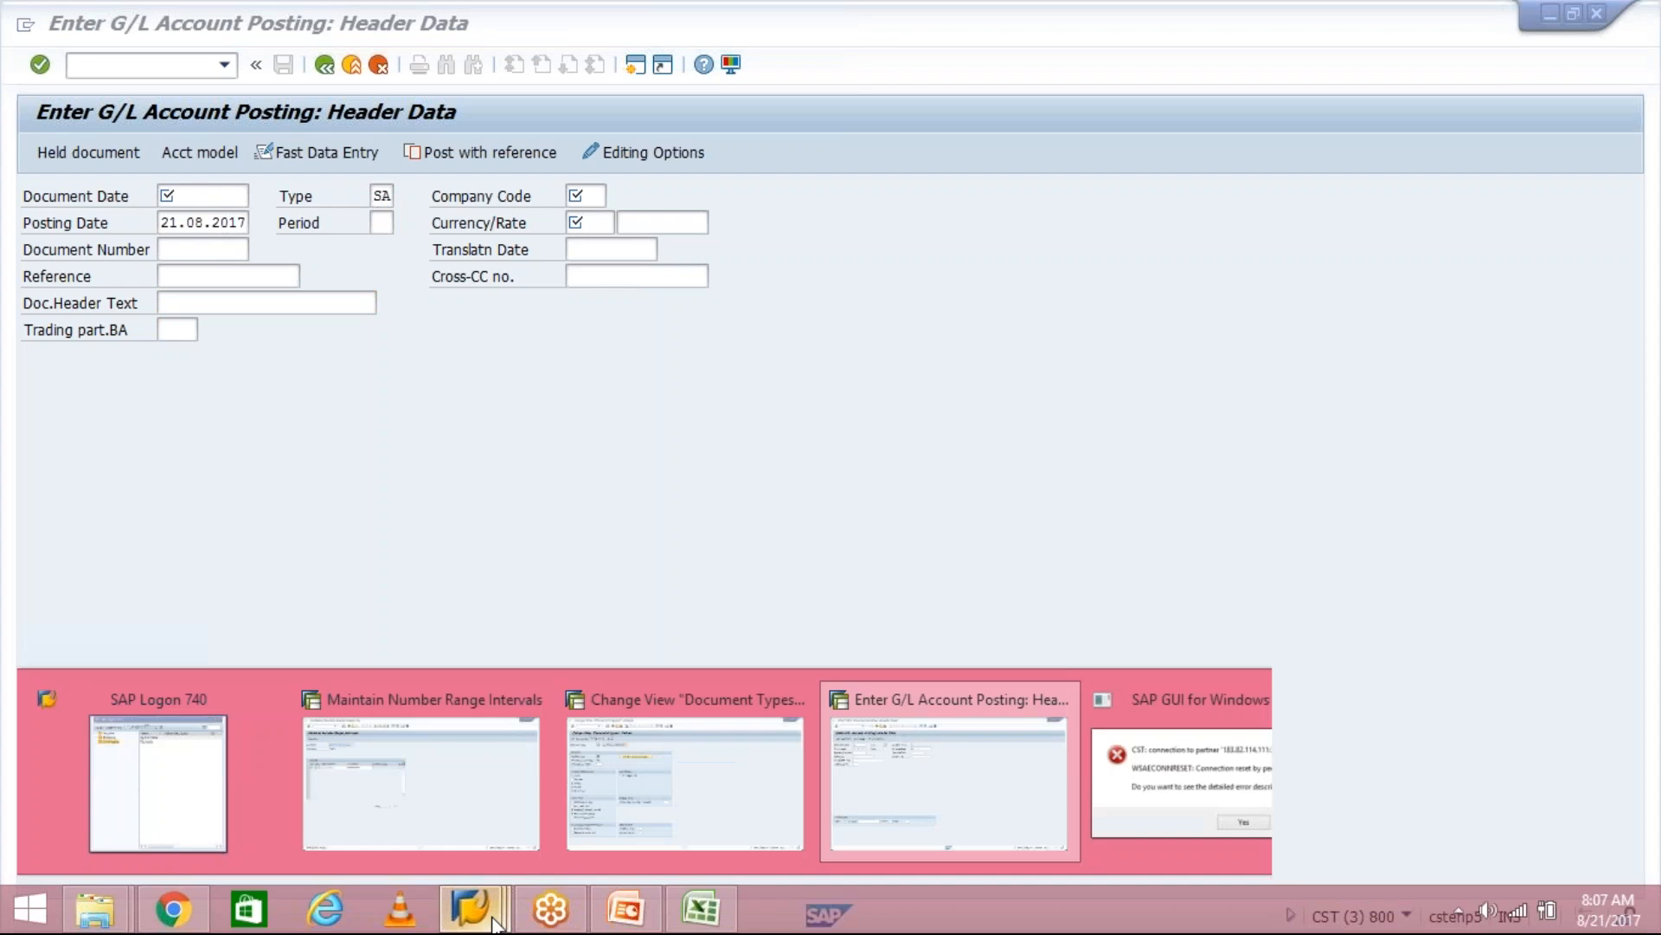
left_click(640, 805)
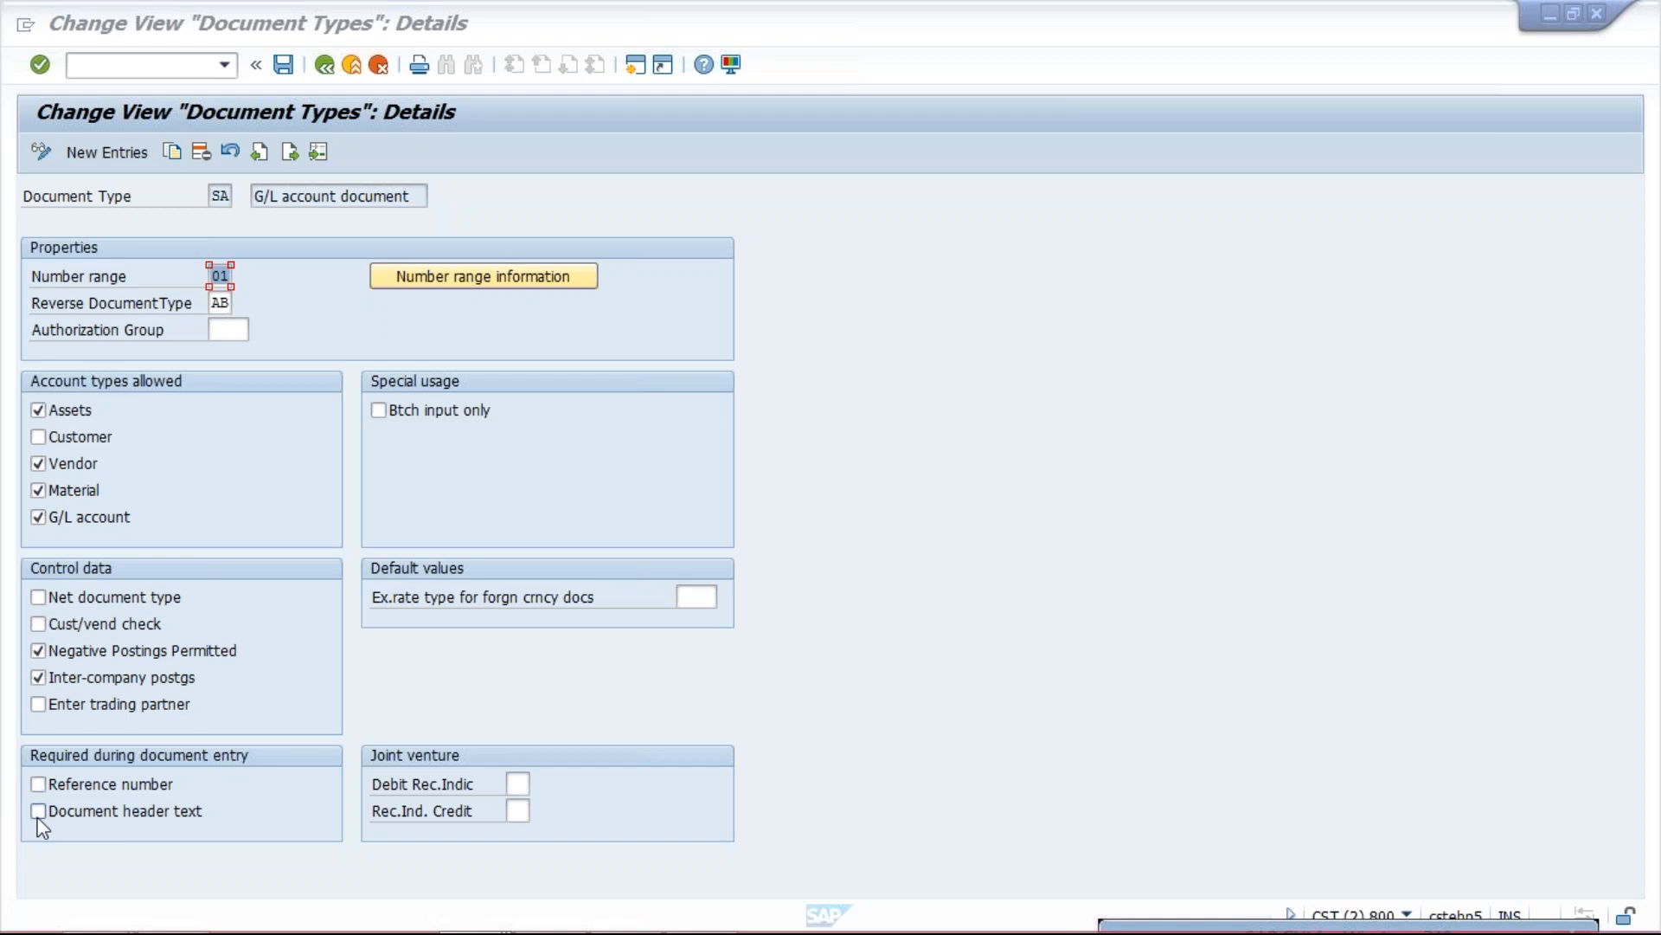
mouse_move(474, 929)
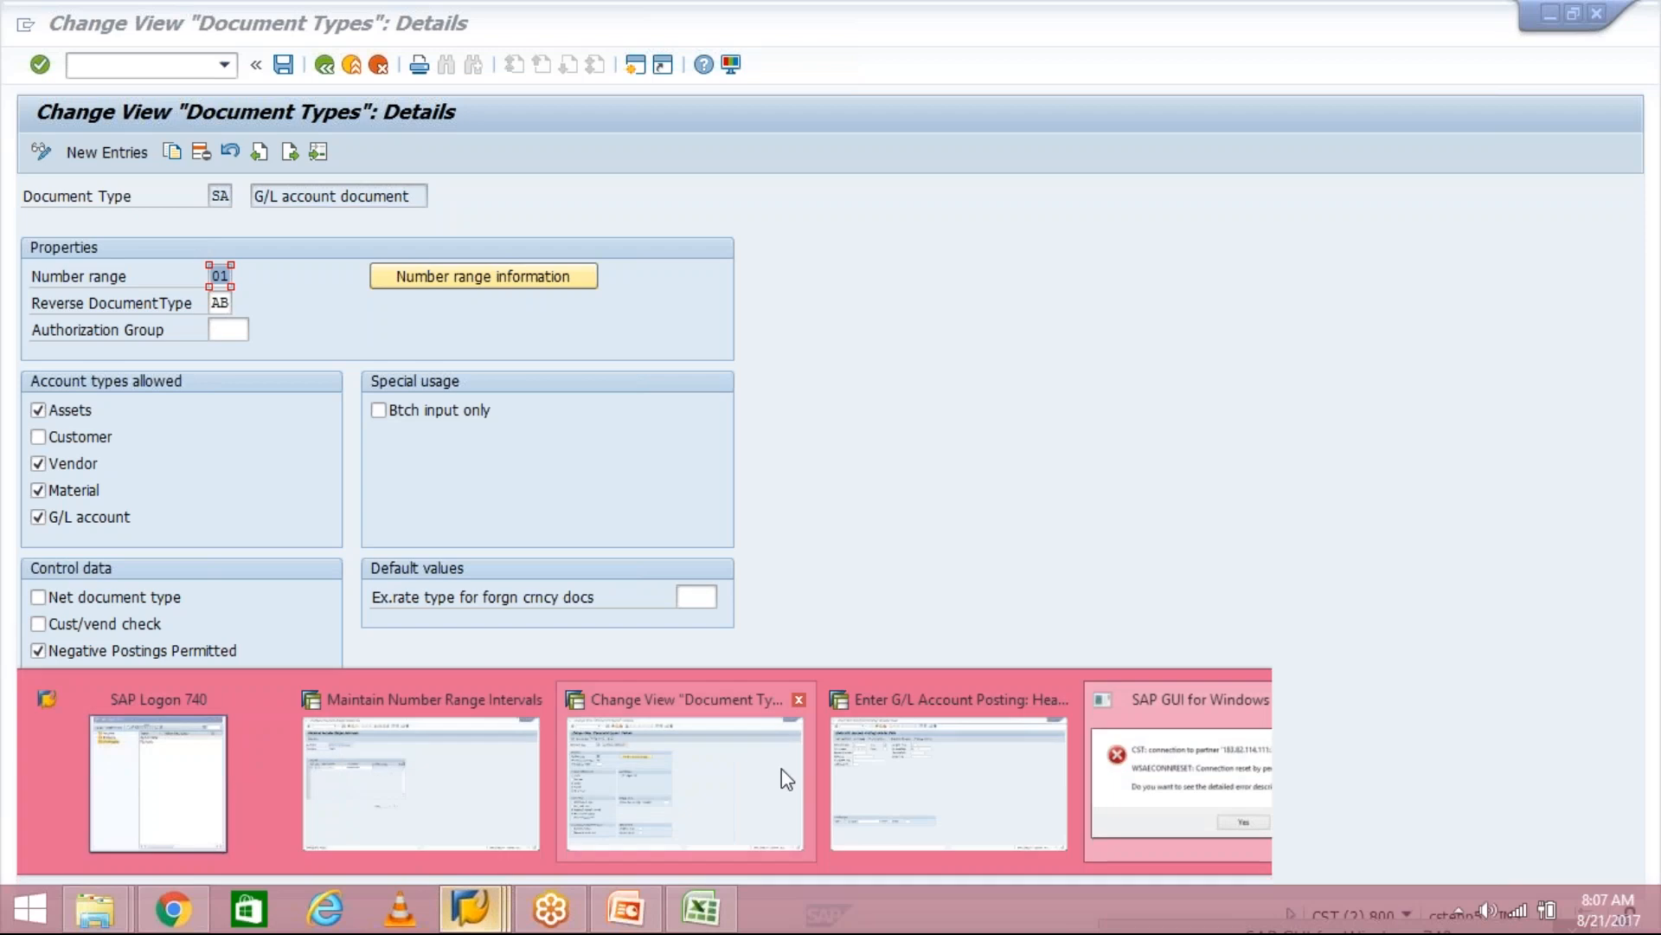
left_click(938, 764)
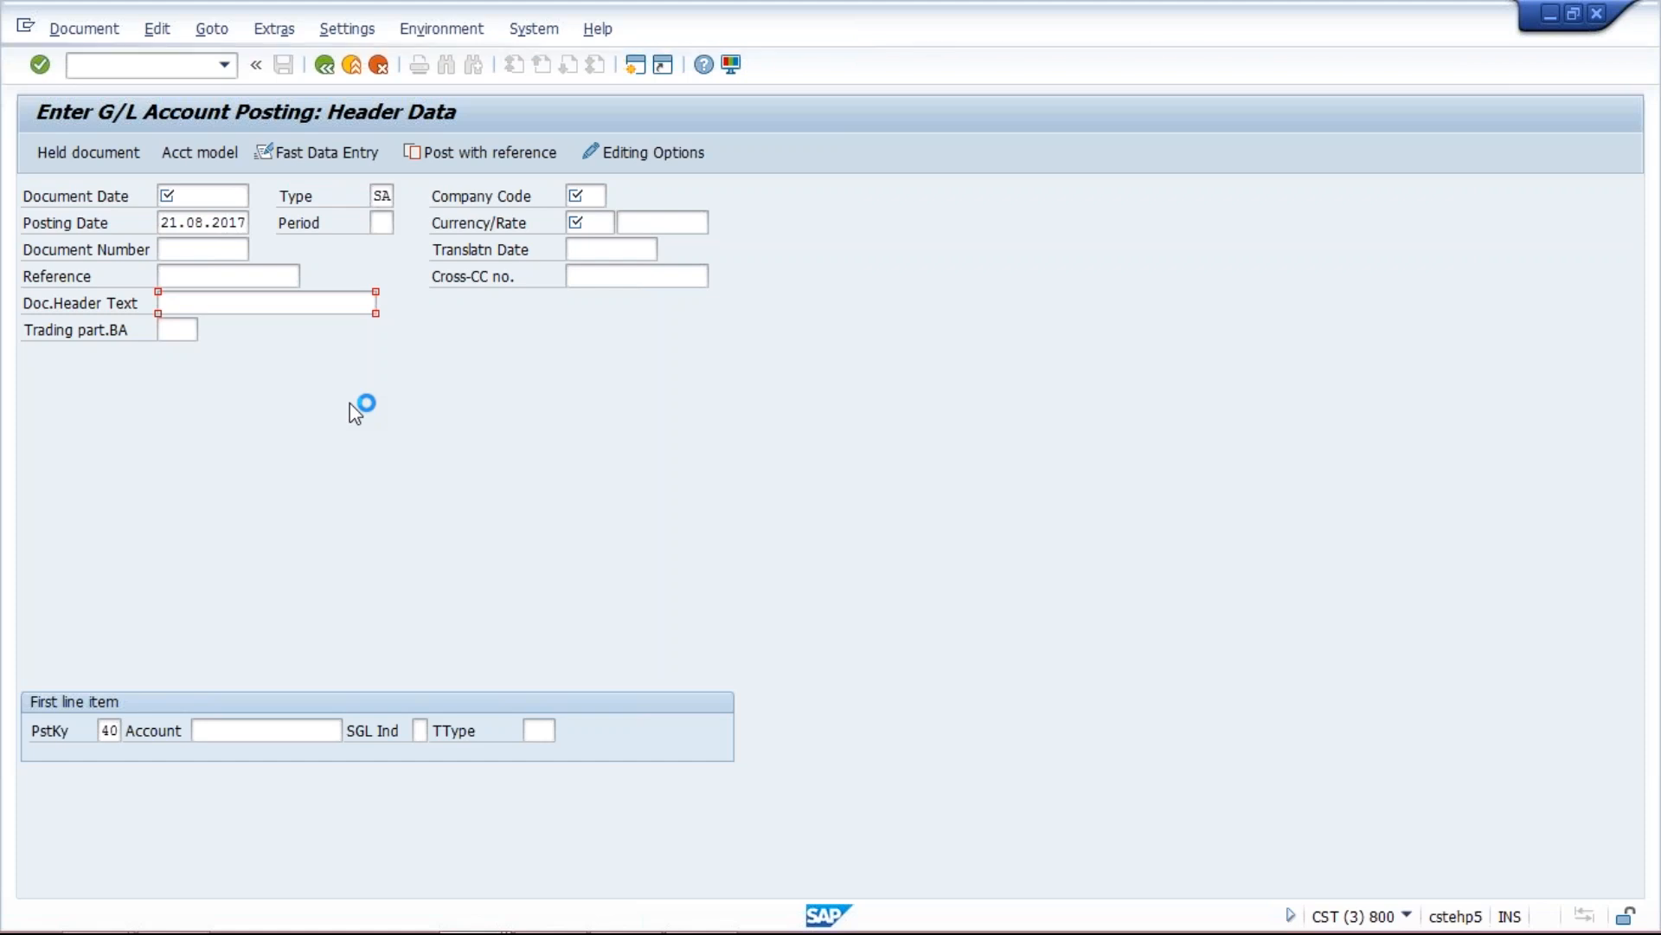
- Bring up the Document Type – OBA7 slide in PowerPoint and deselect its text box
mouse_move(589, 923)
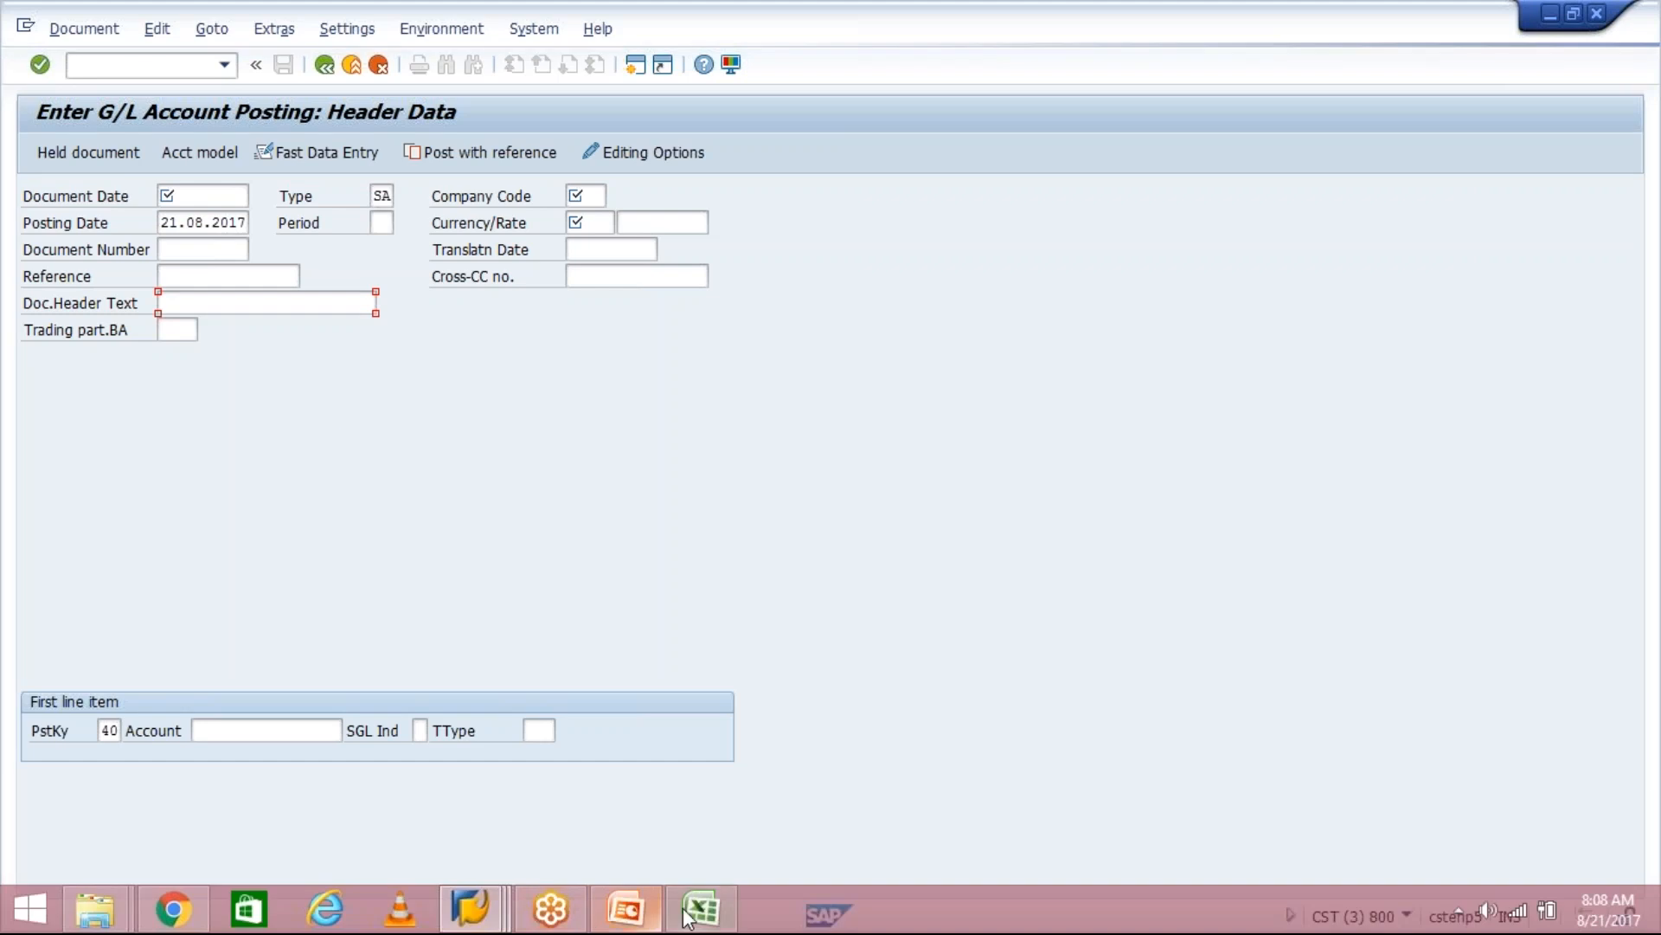
left_click(646, 917)
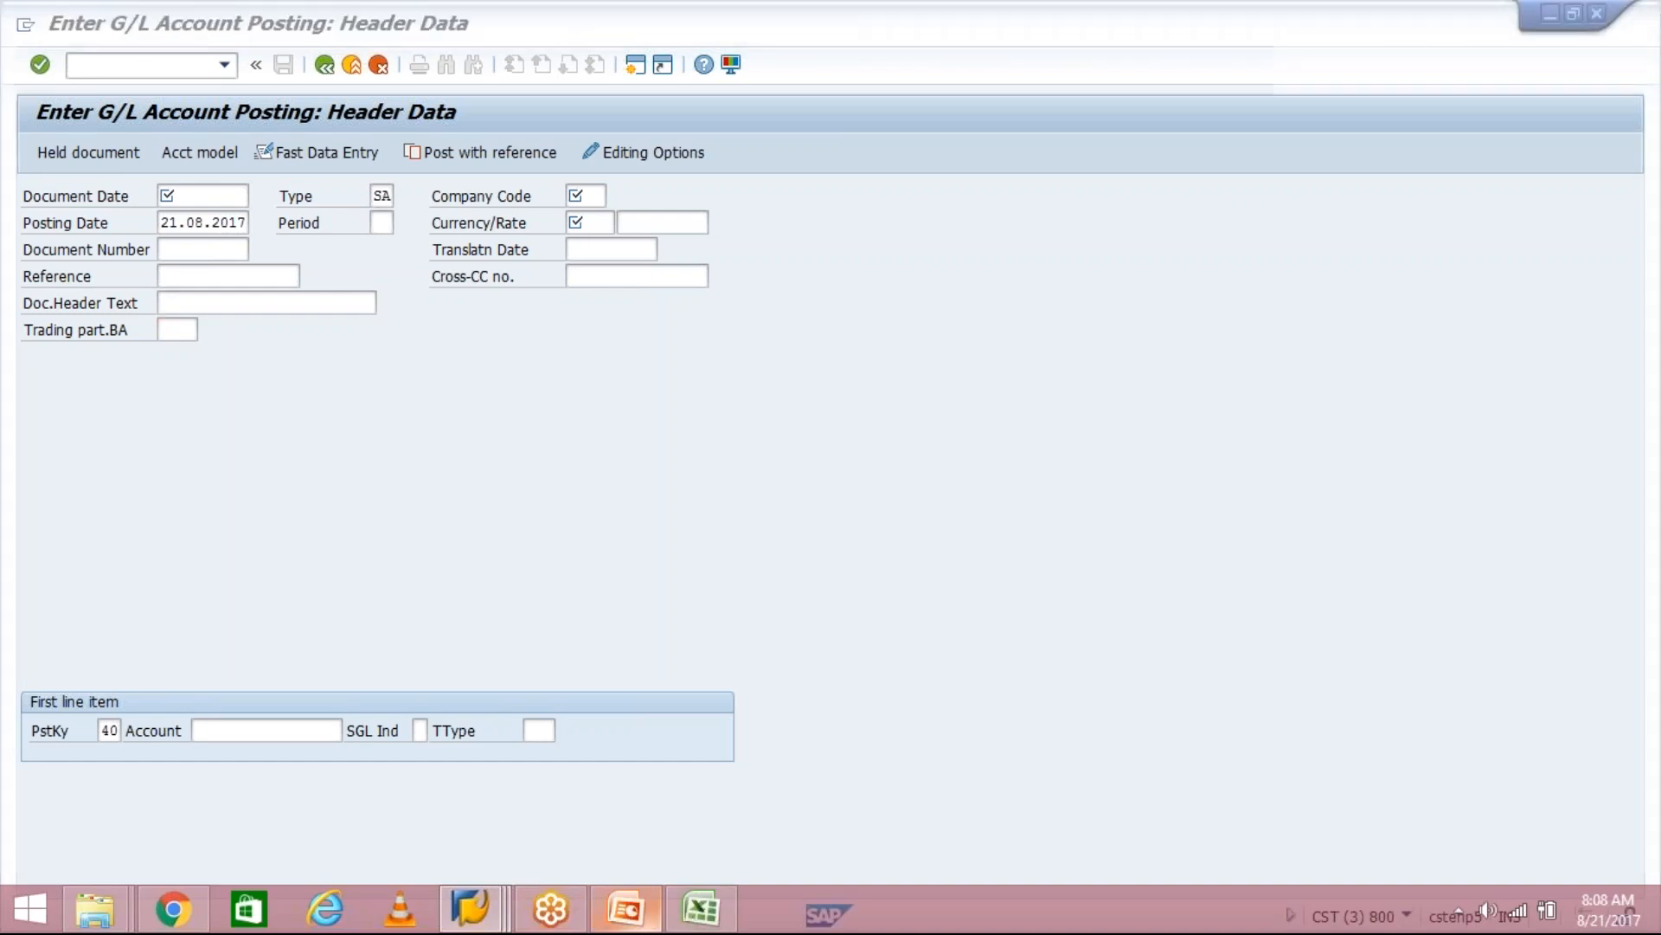
left_click(481, 409)
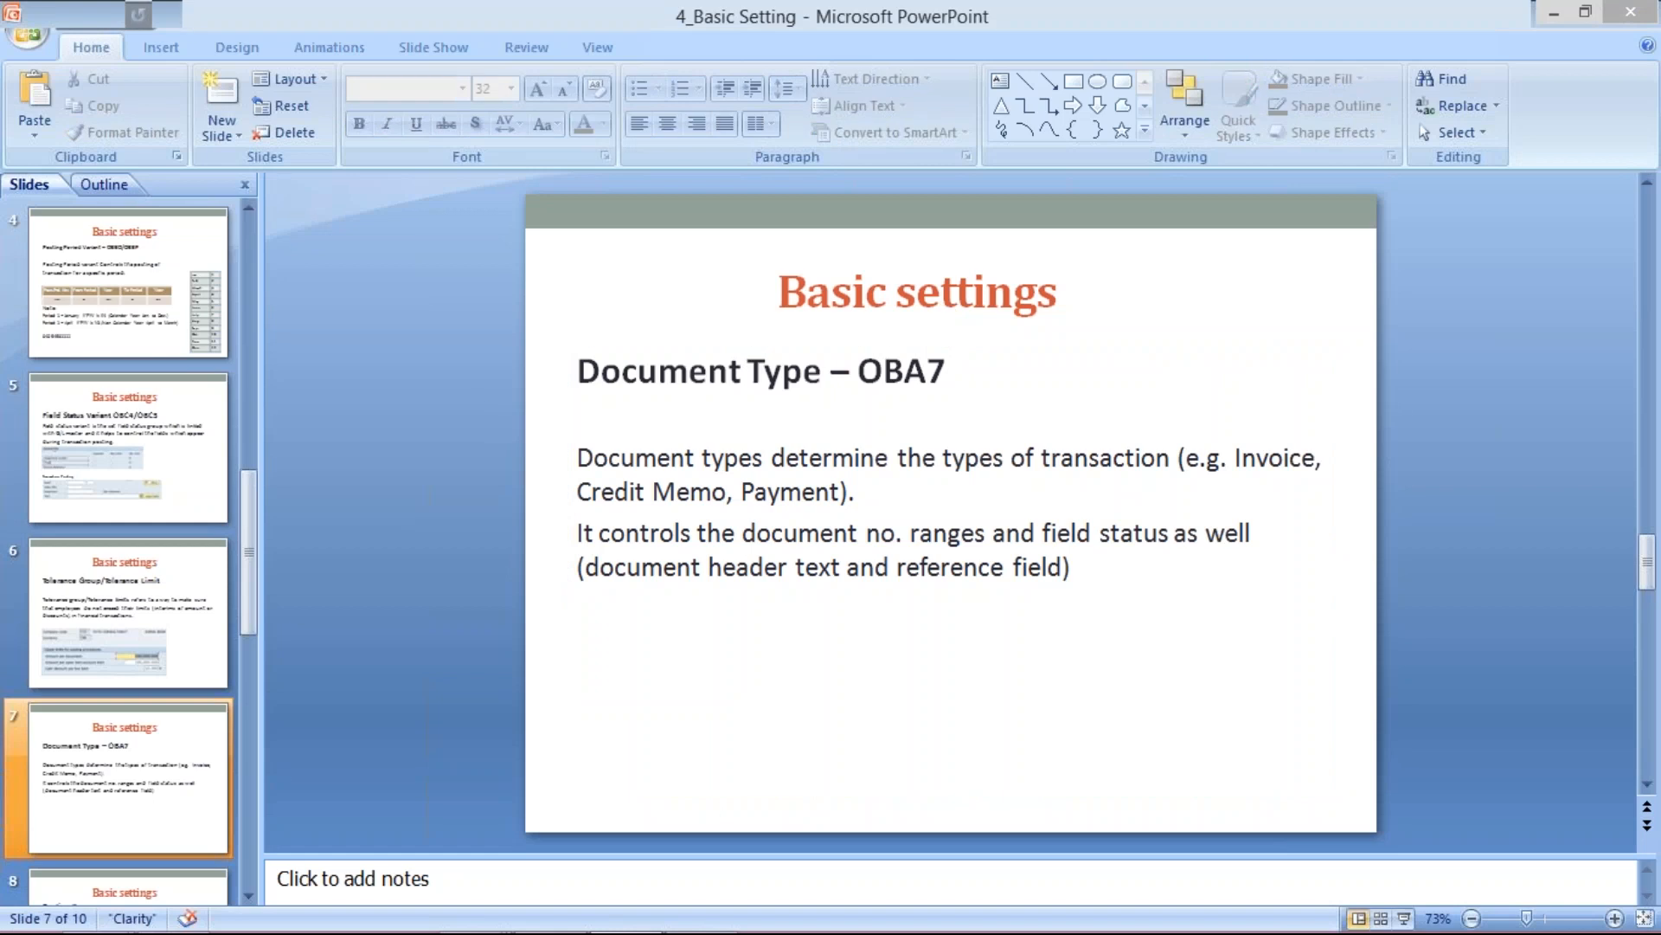
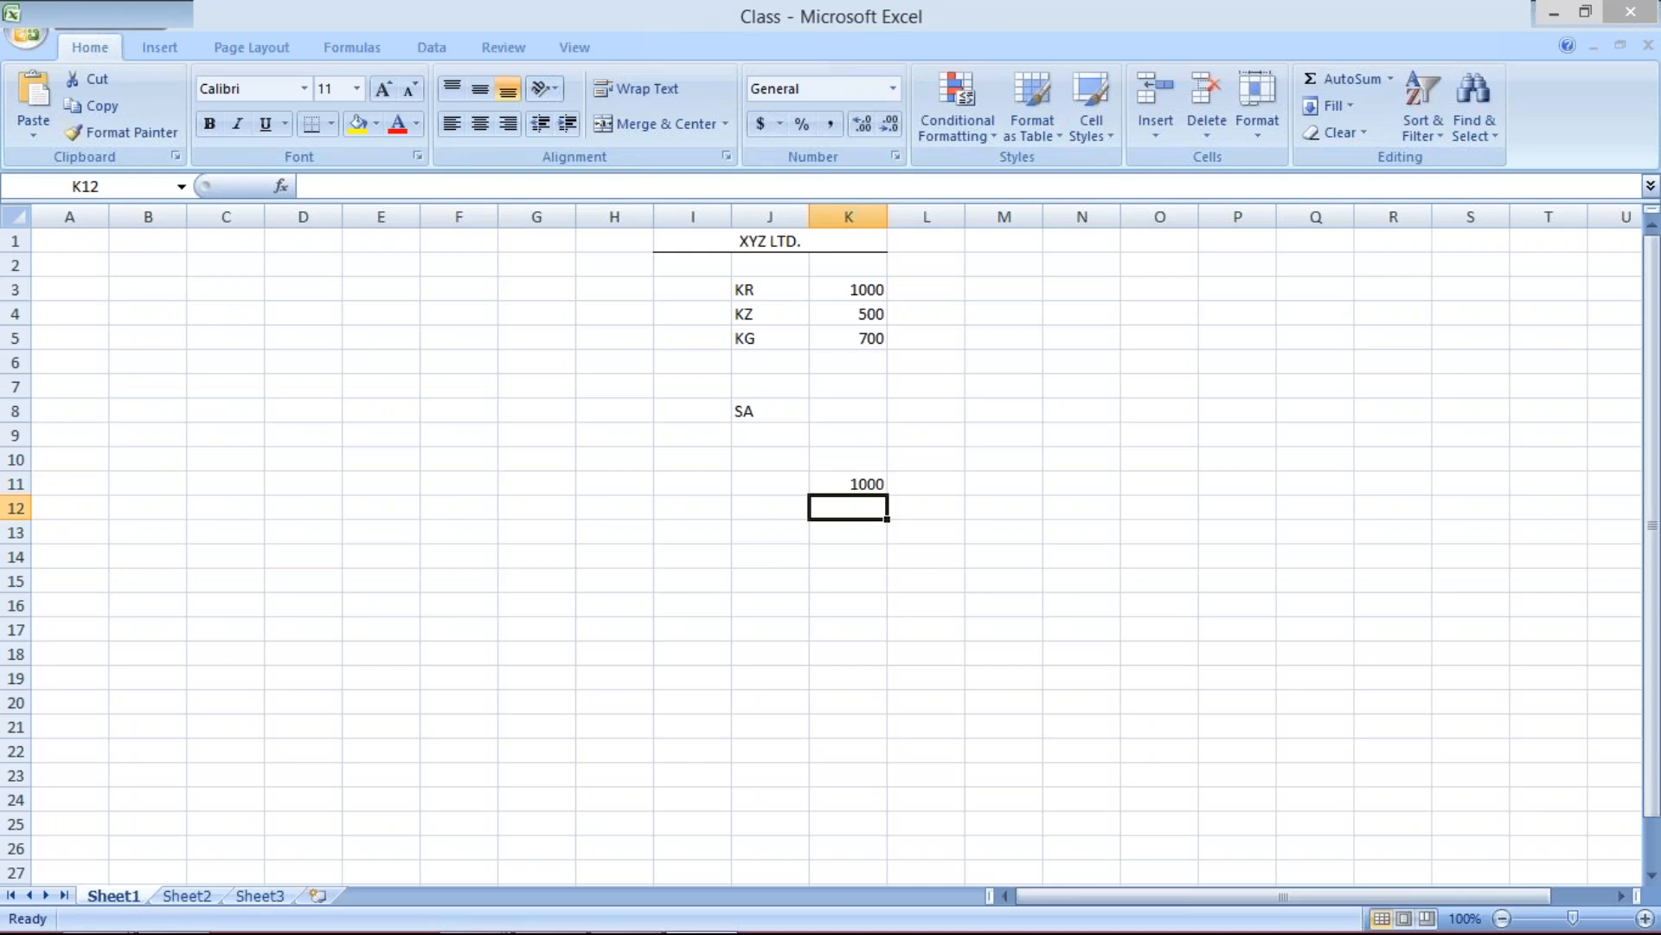
- Enter 300 in cell K12 and 700 in cell K13 of the Class workbook in Excel
type("300")
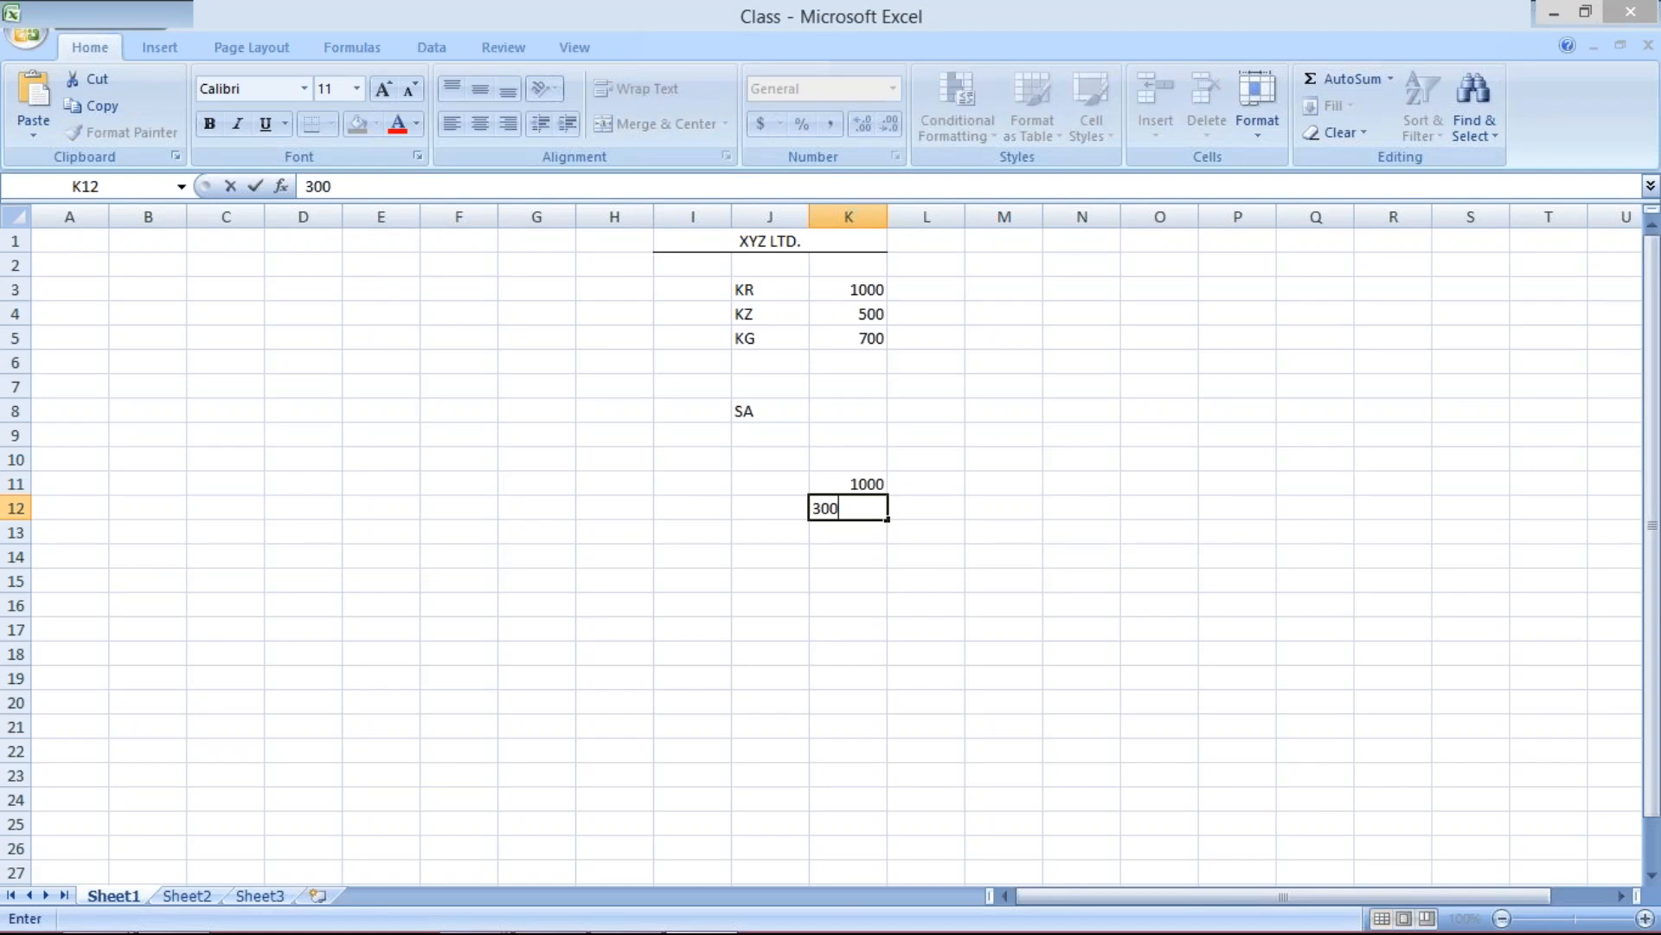
key("Return")
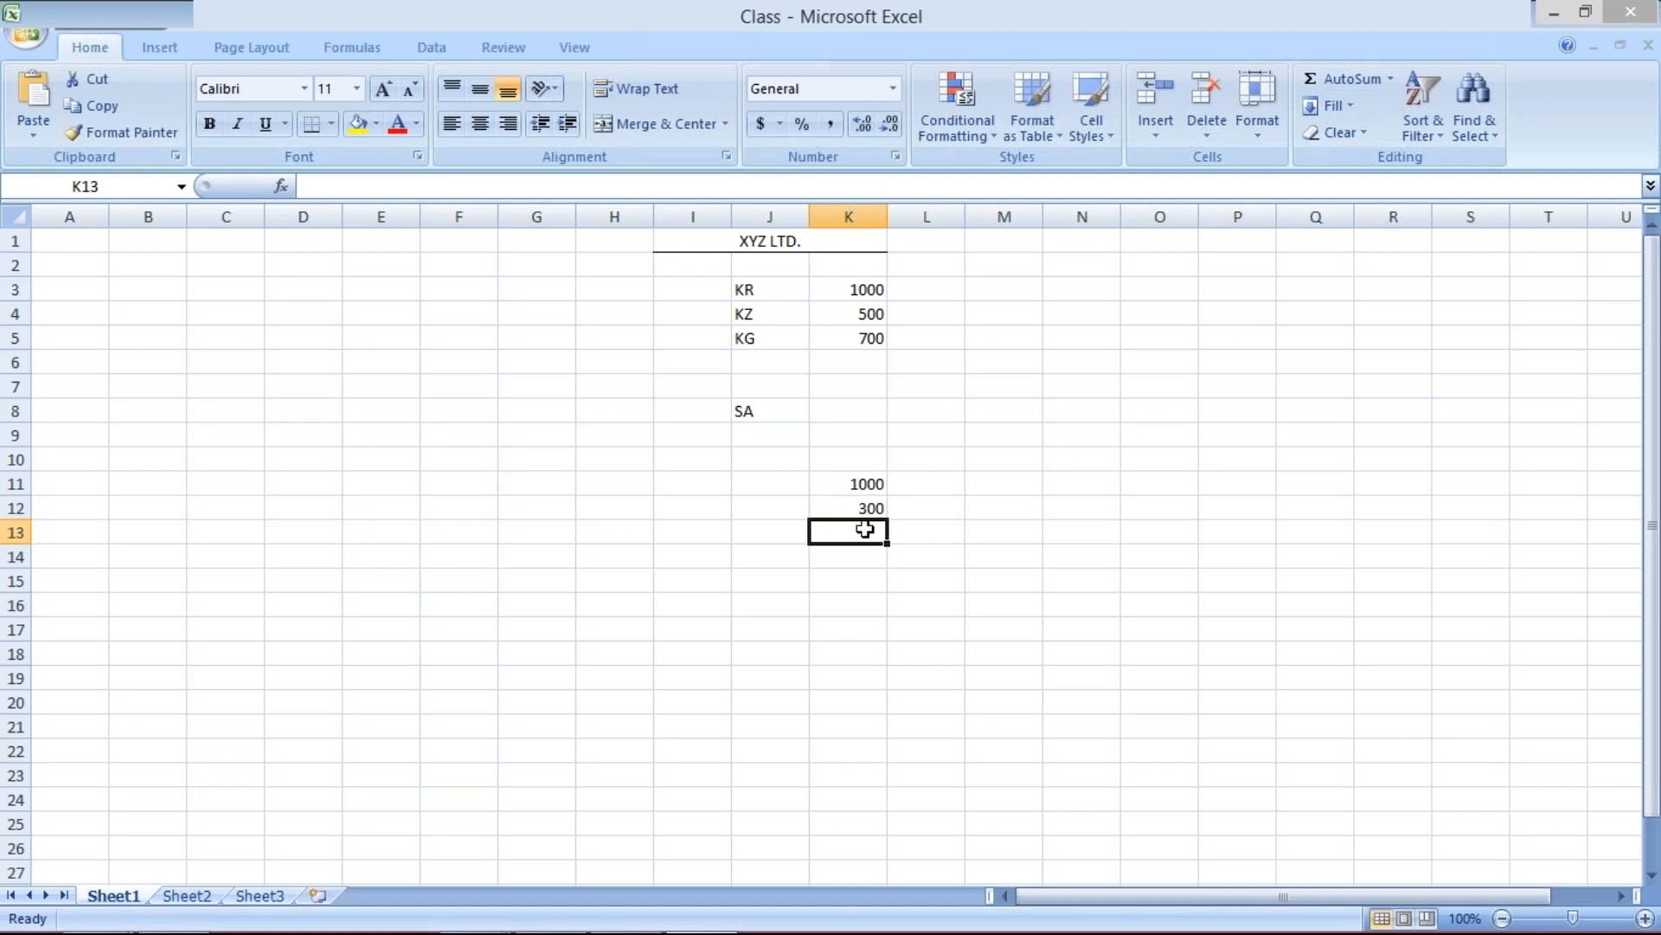
type("7000")
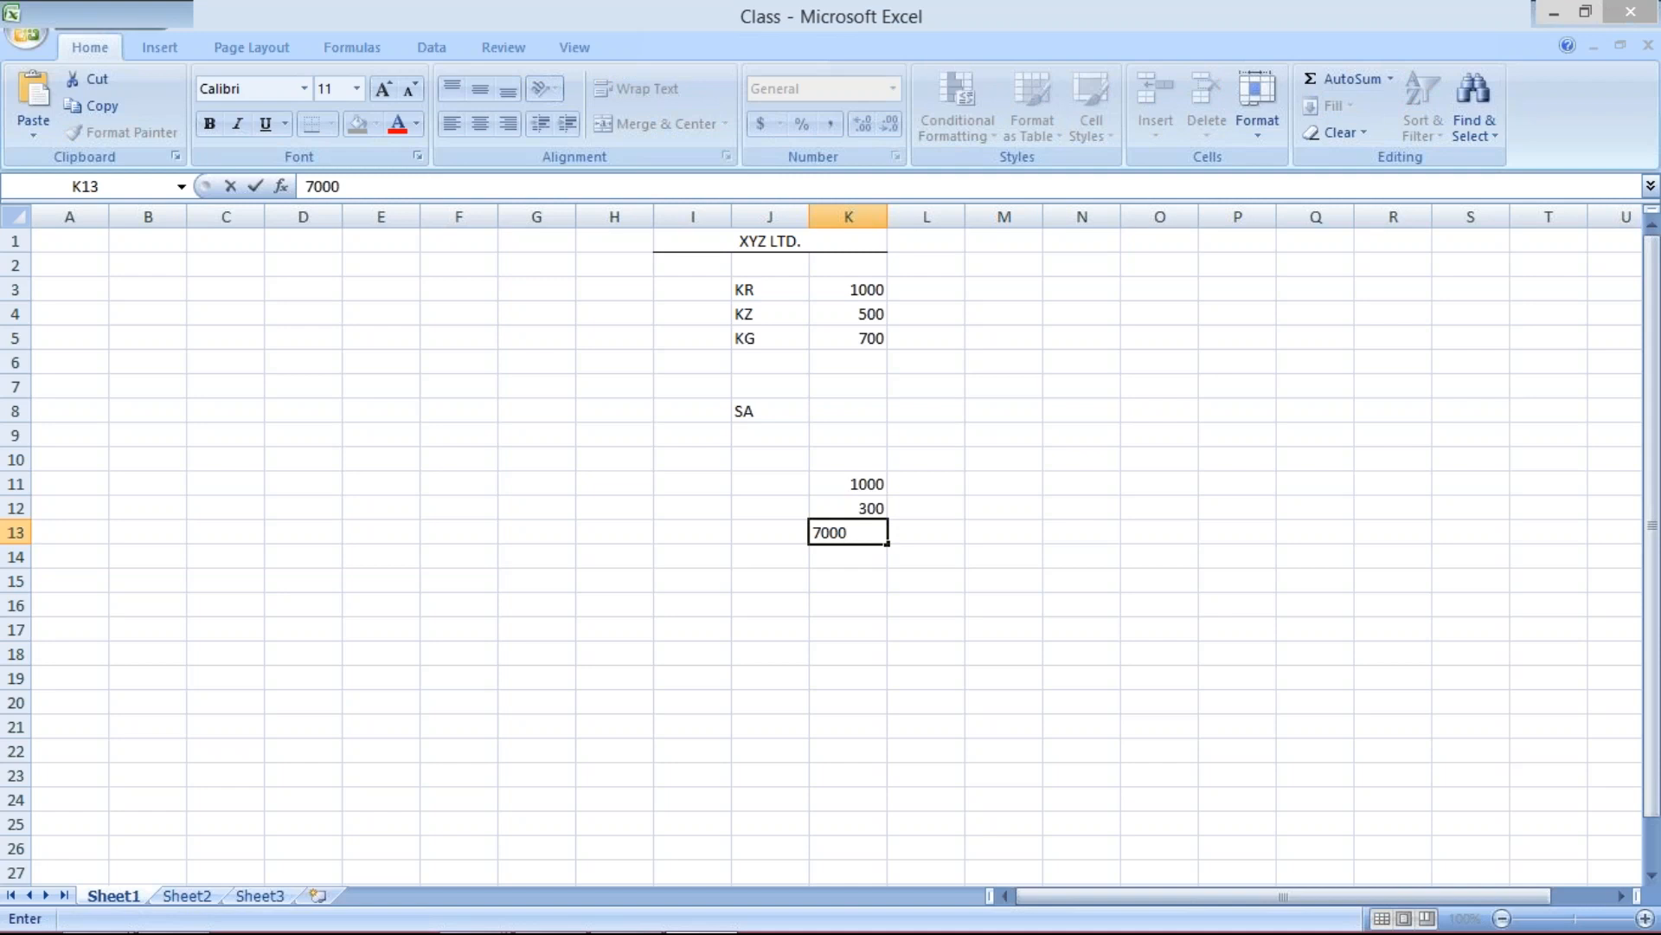
key("BackSpace")
key("Return")
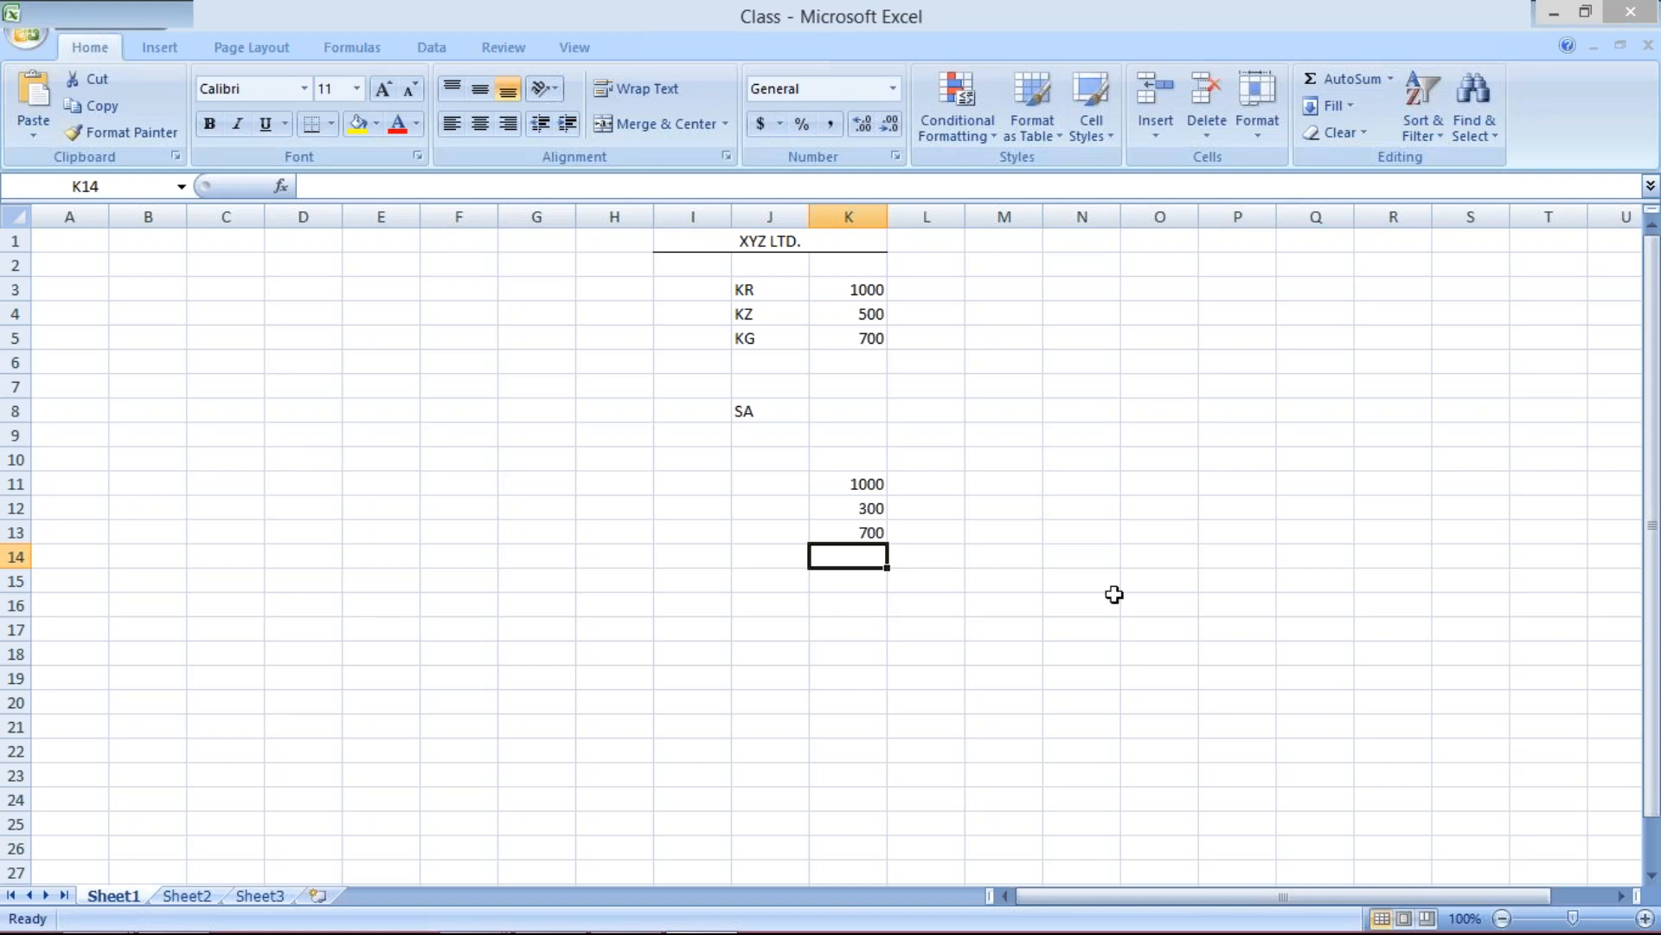
- Enter 400000 in cell K16 and 4999999 in cell L16 as the first example number range
left_click(1648, 619)
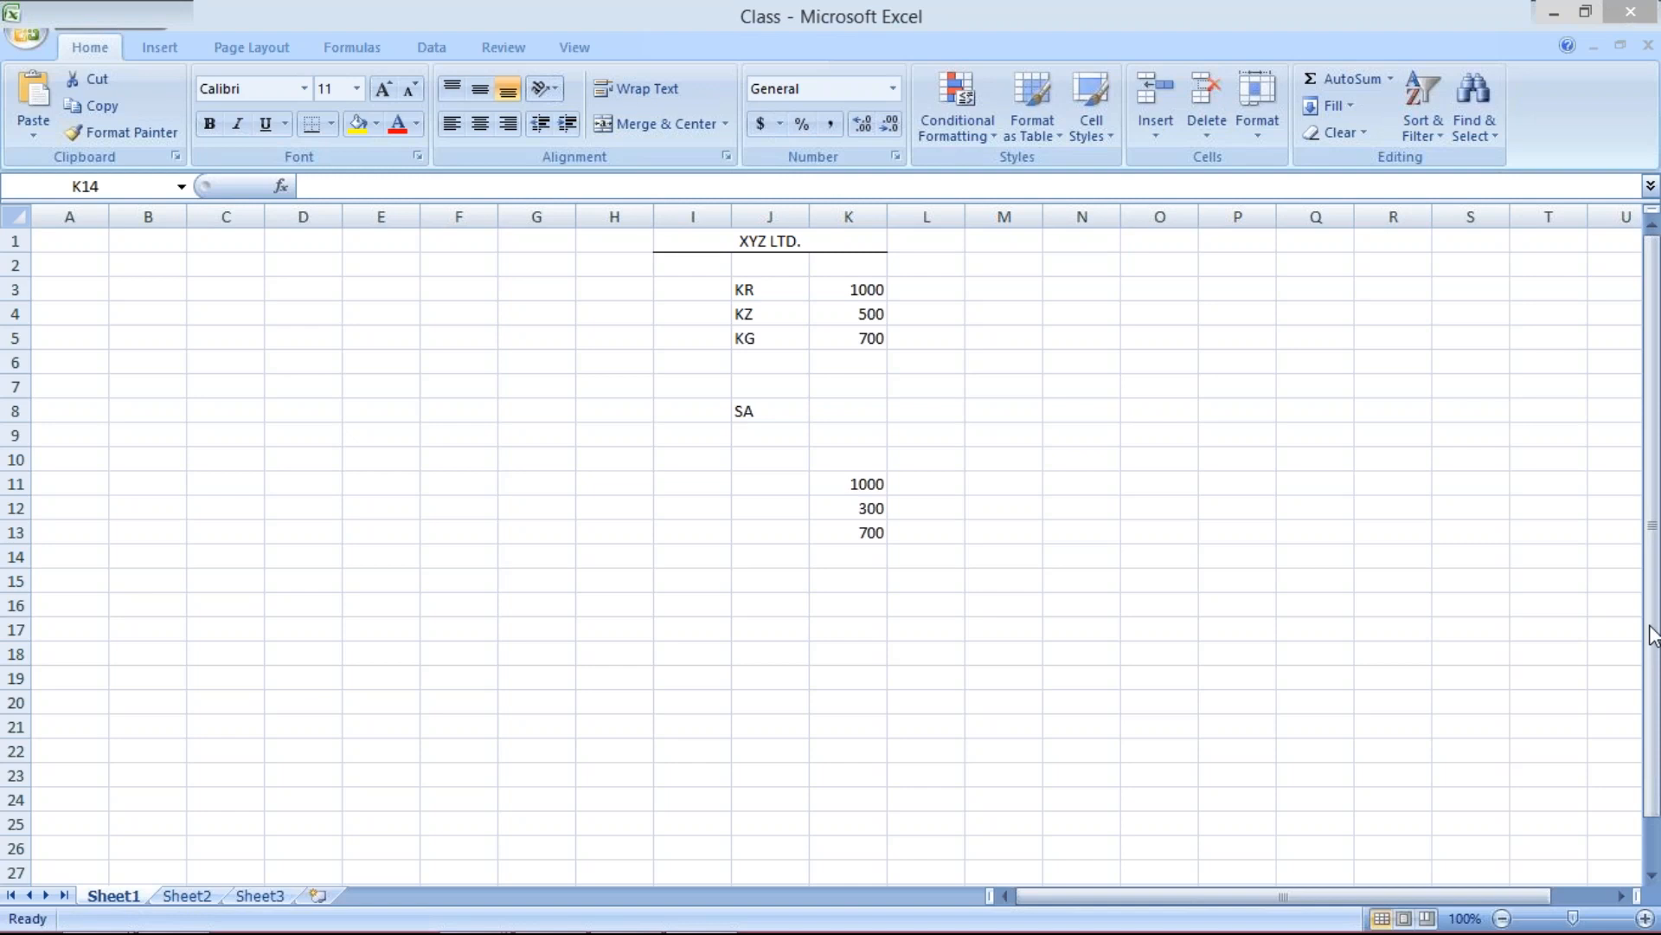
left_click(844, 556)
key("Down")
key("Down")
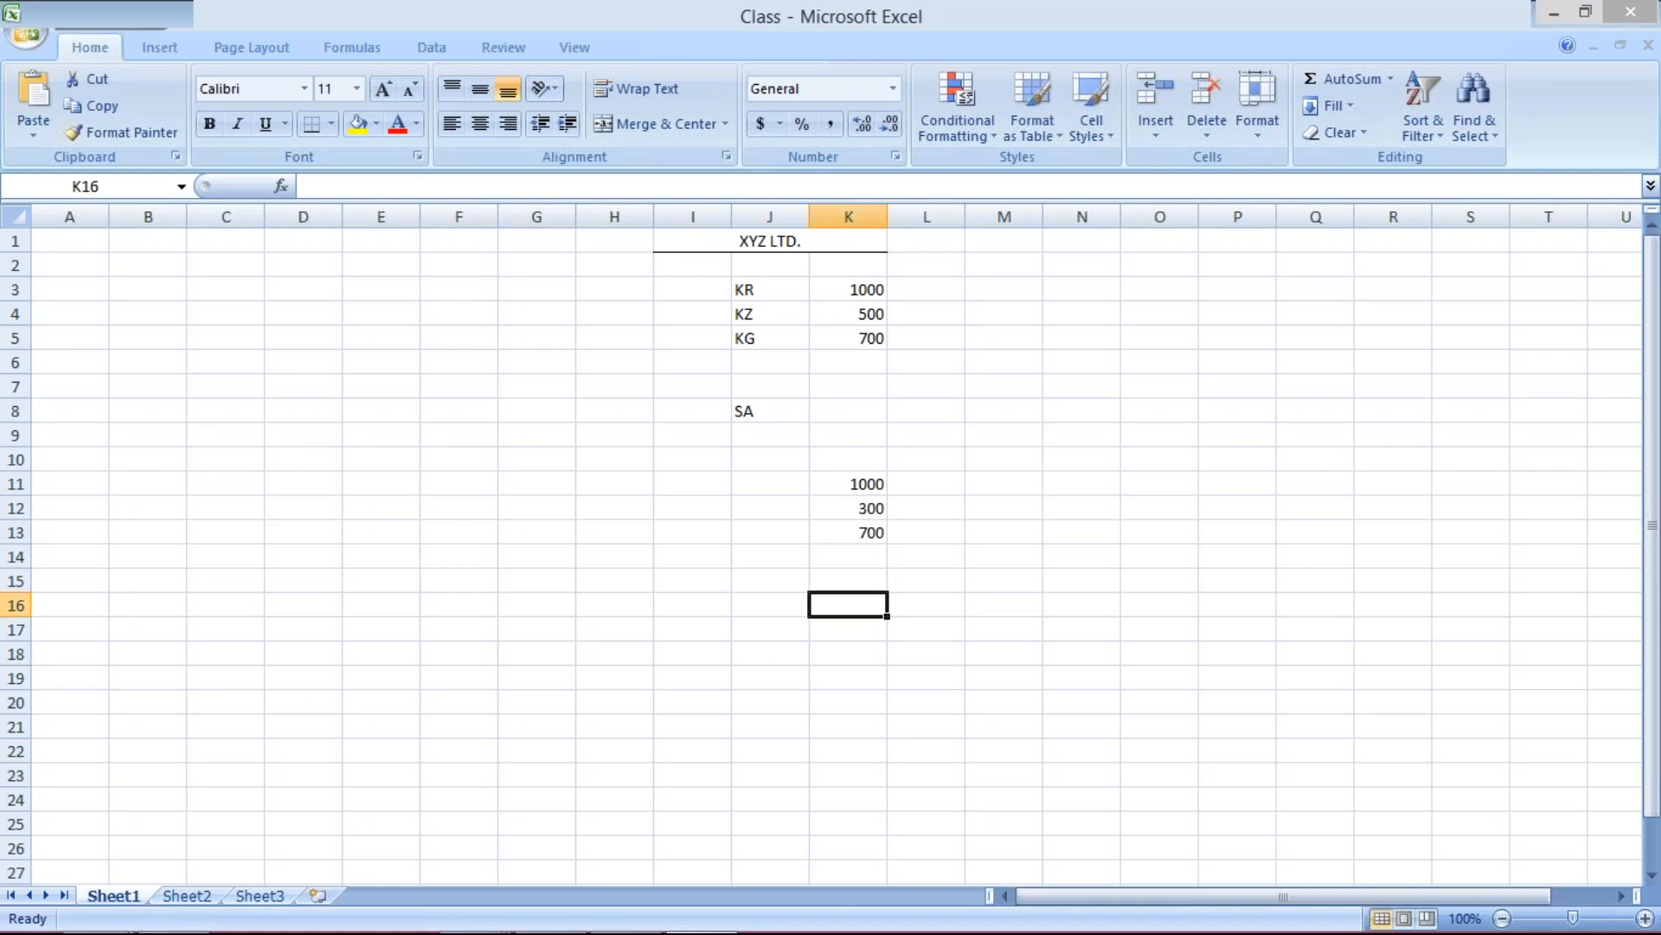
type("400000")
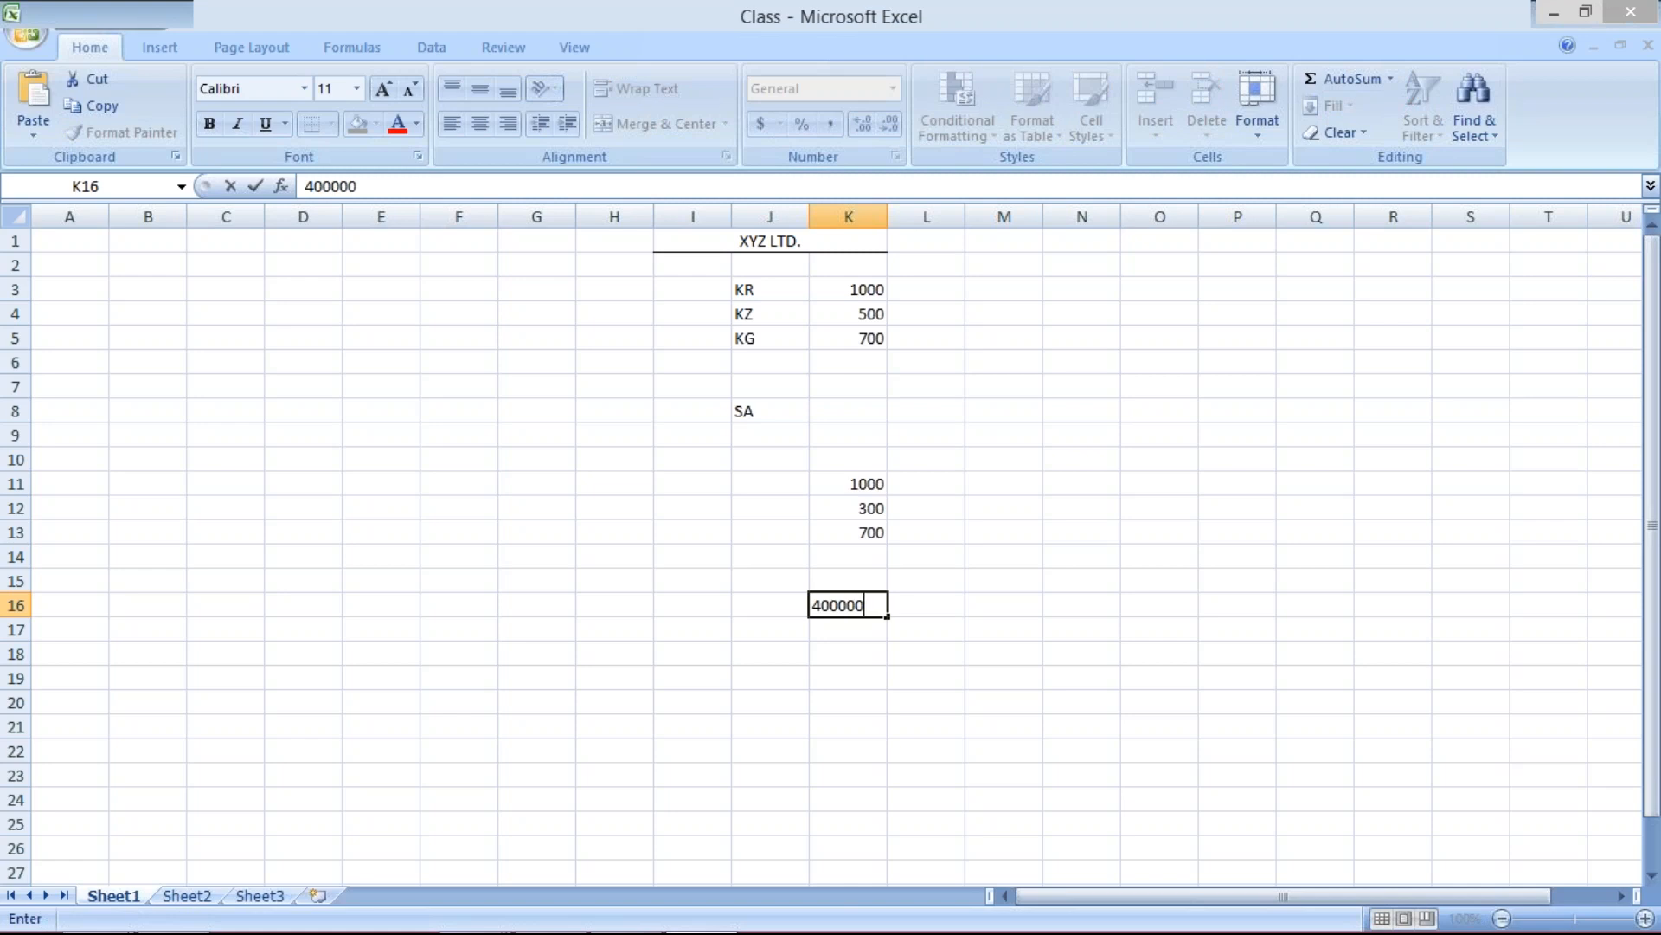
key("Right")
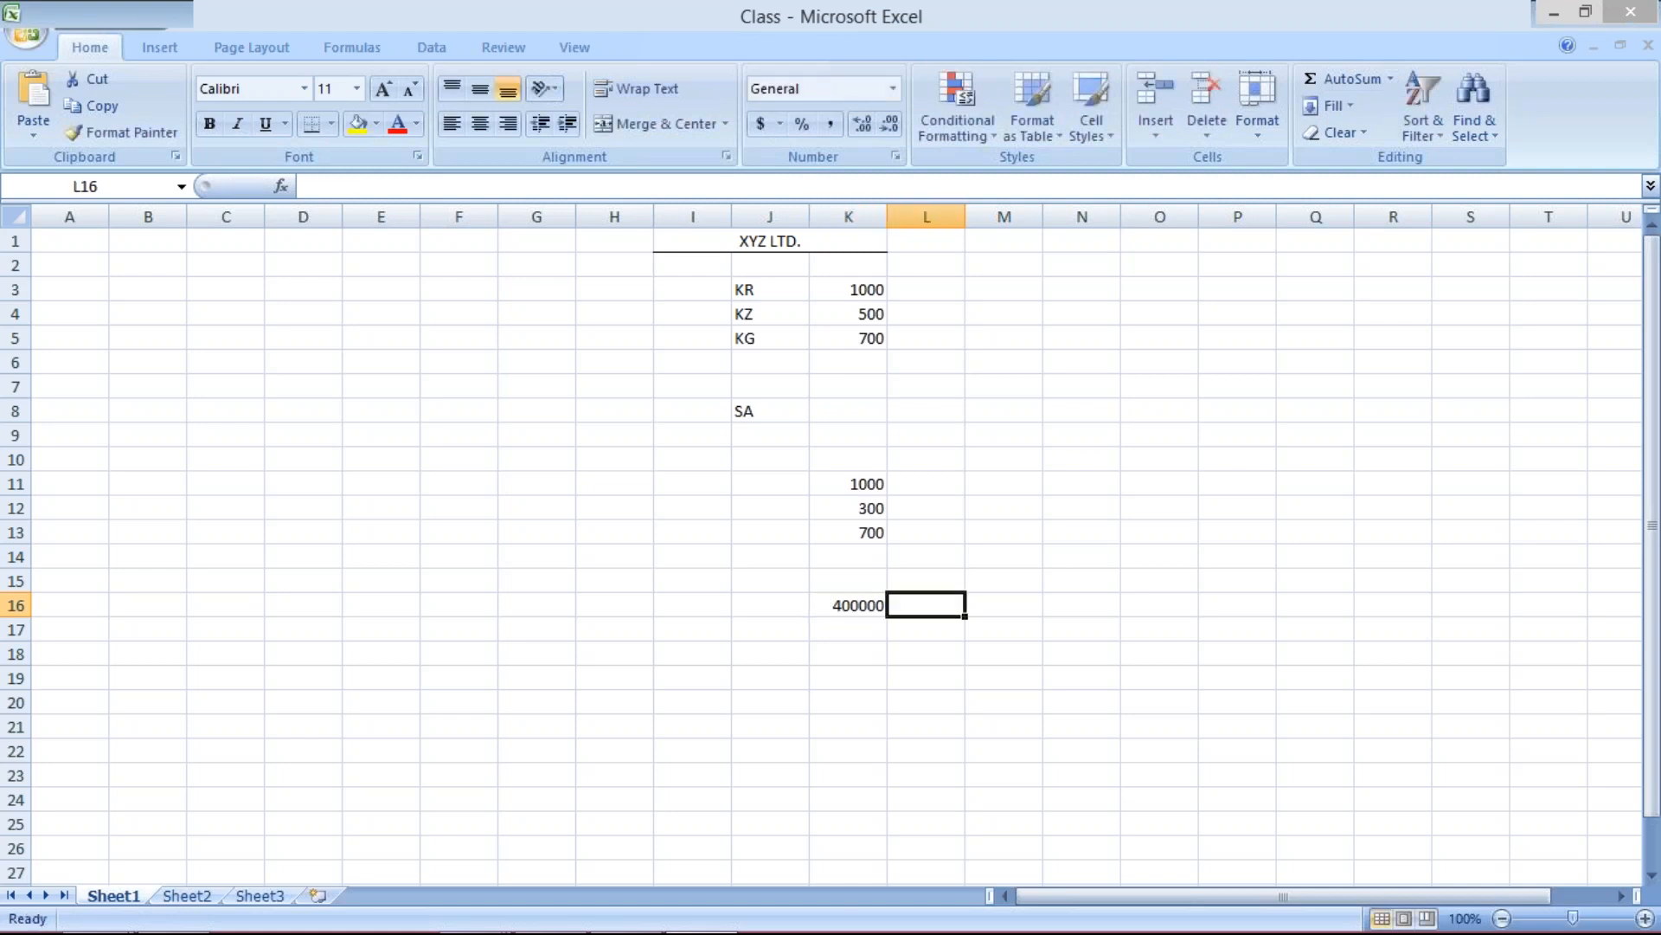
type("499999")
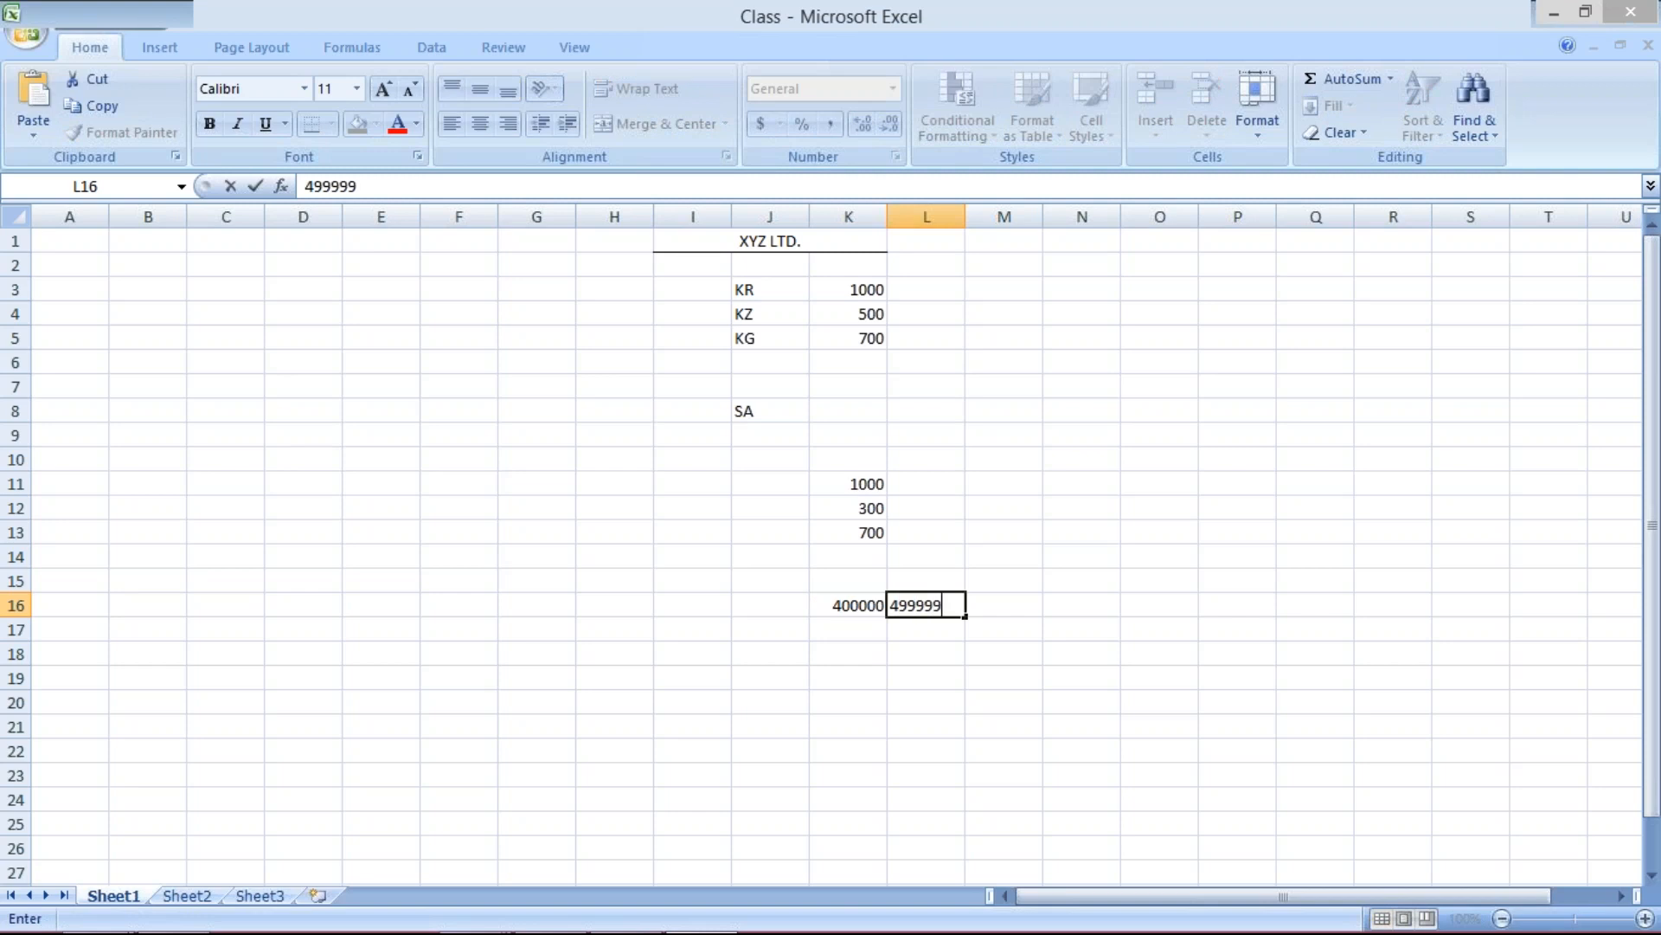
type("9")
key("Return")
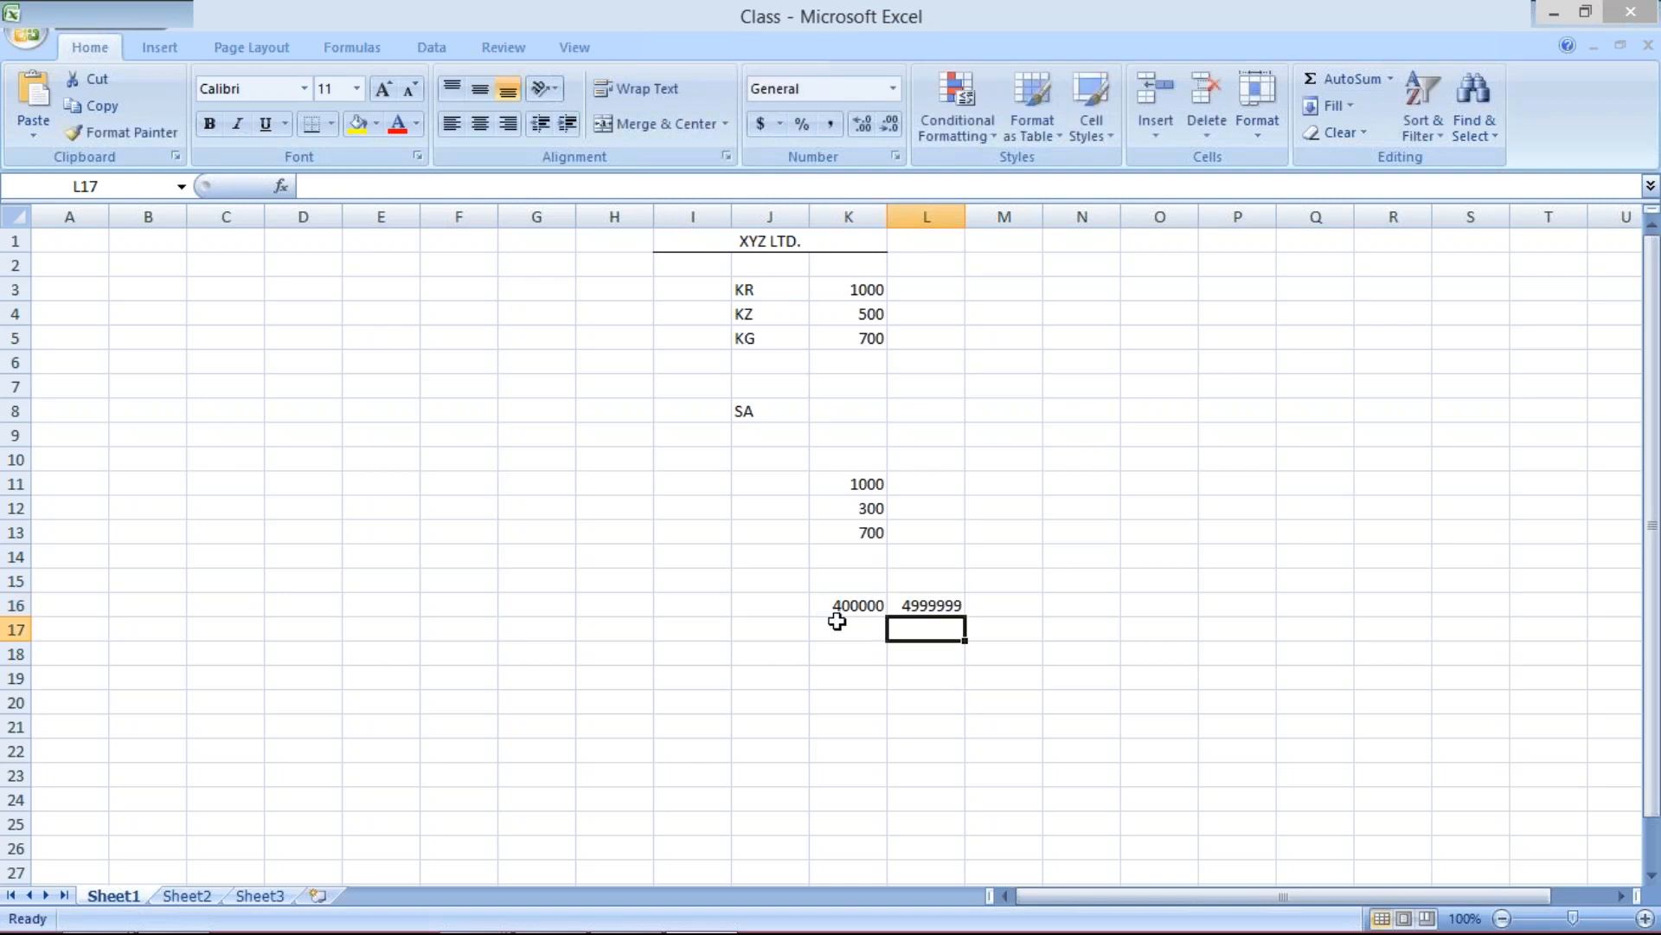
- Enter 5000000 in cell K17 and 59999999 in cell L17 as the second example number range
left_click(837, 622)
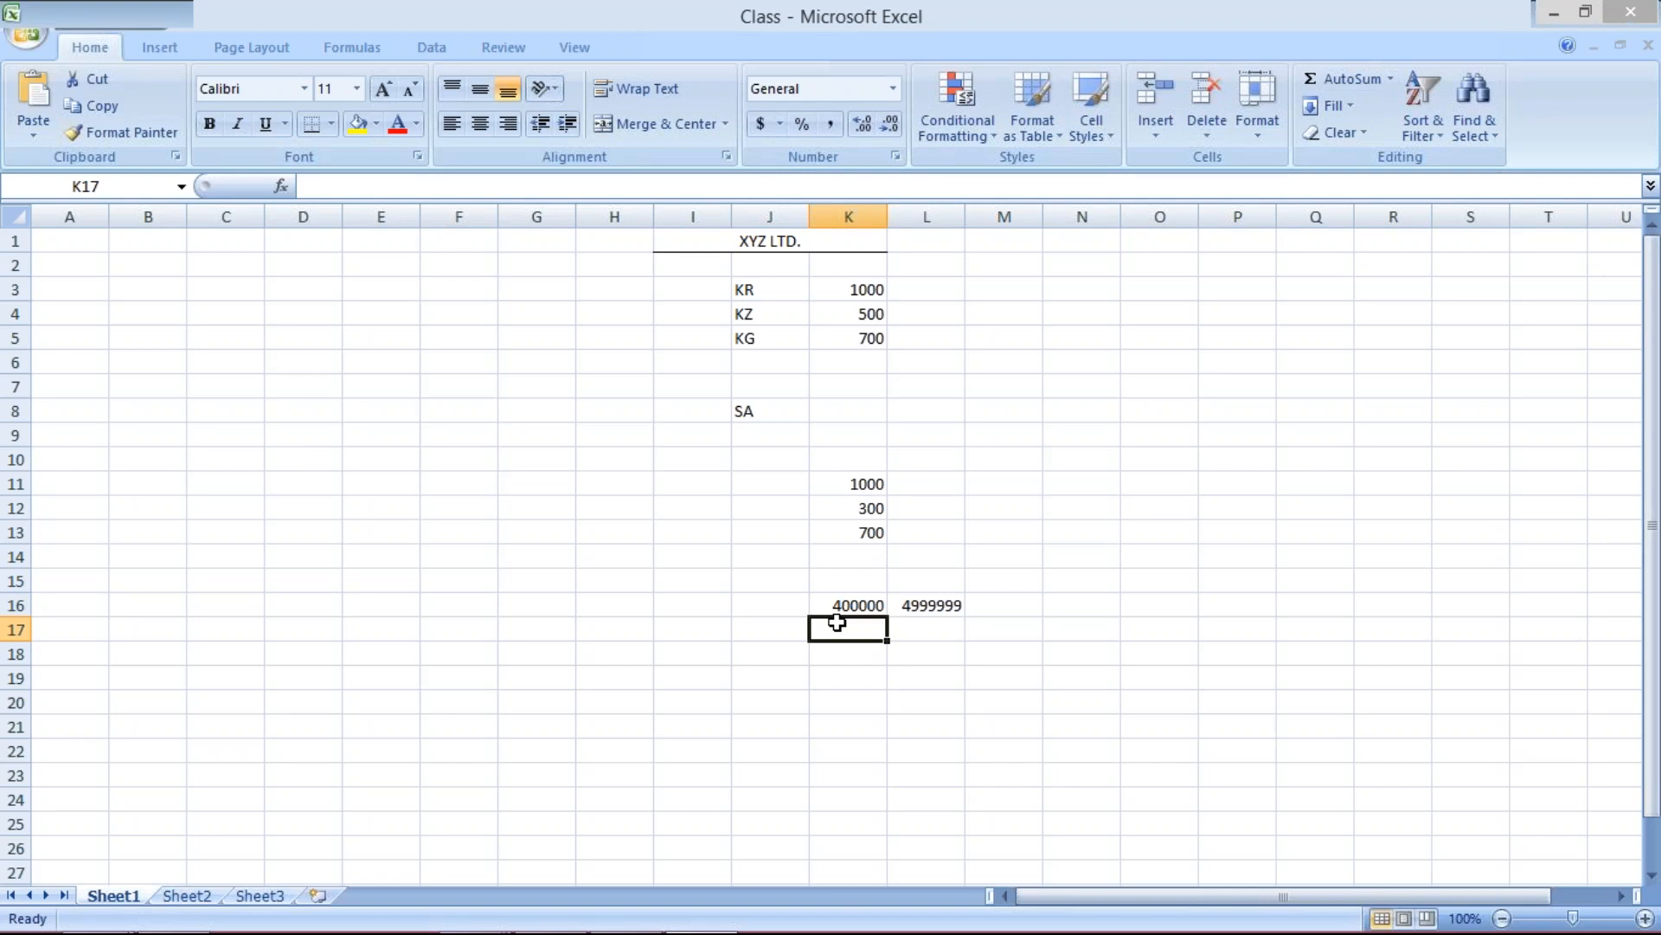
type("C")
key("BackSpace")
type("5000000")
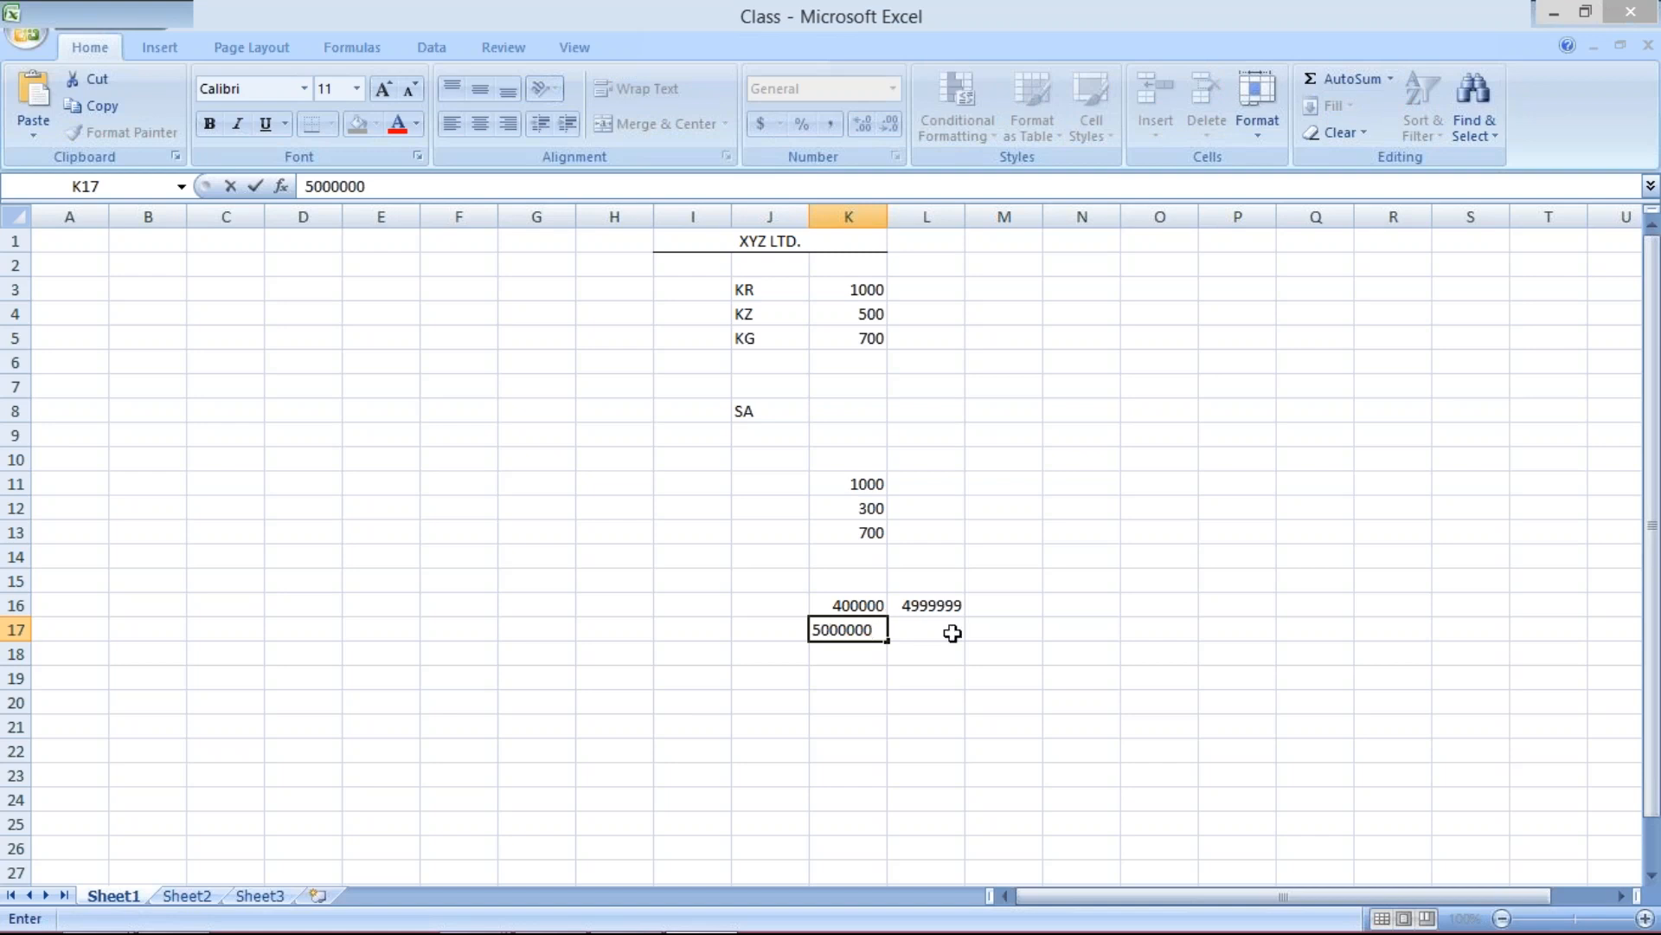
left_click(927, 631)
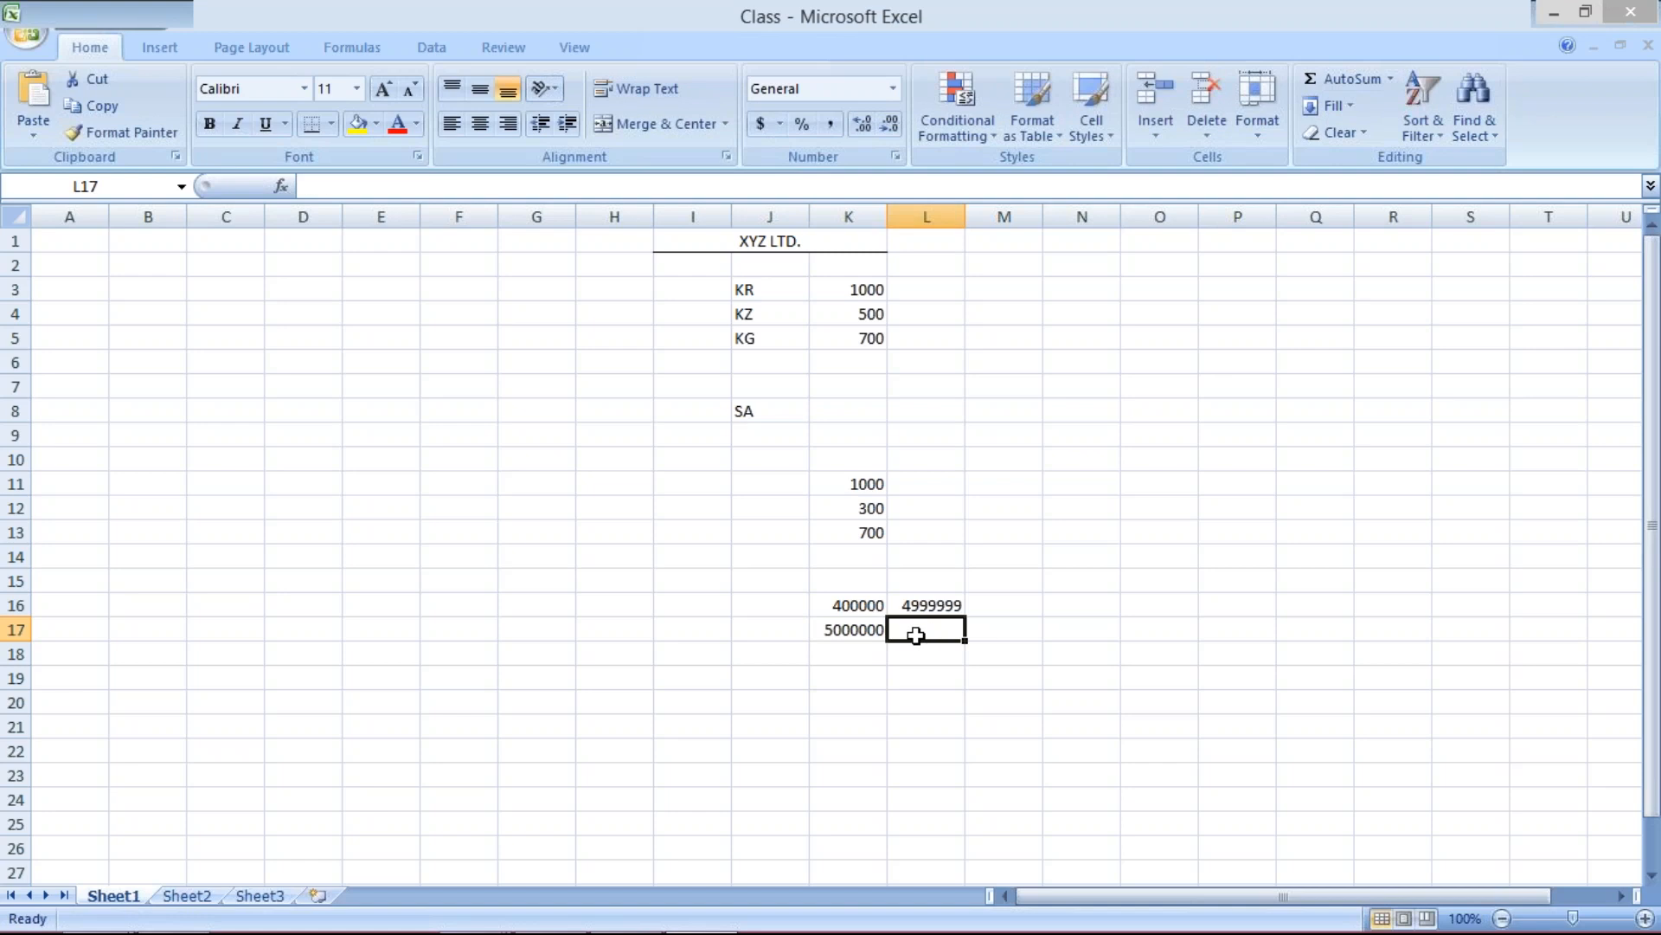
type("59999999")
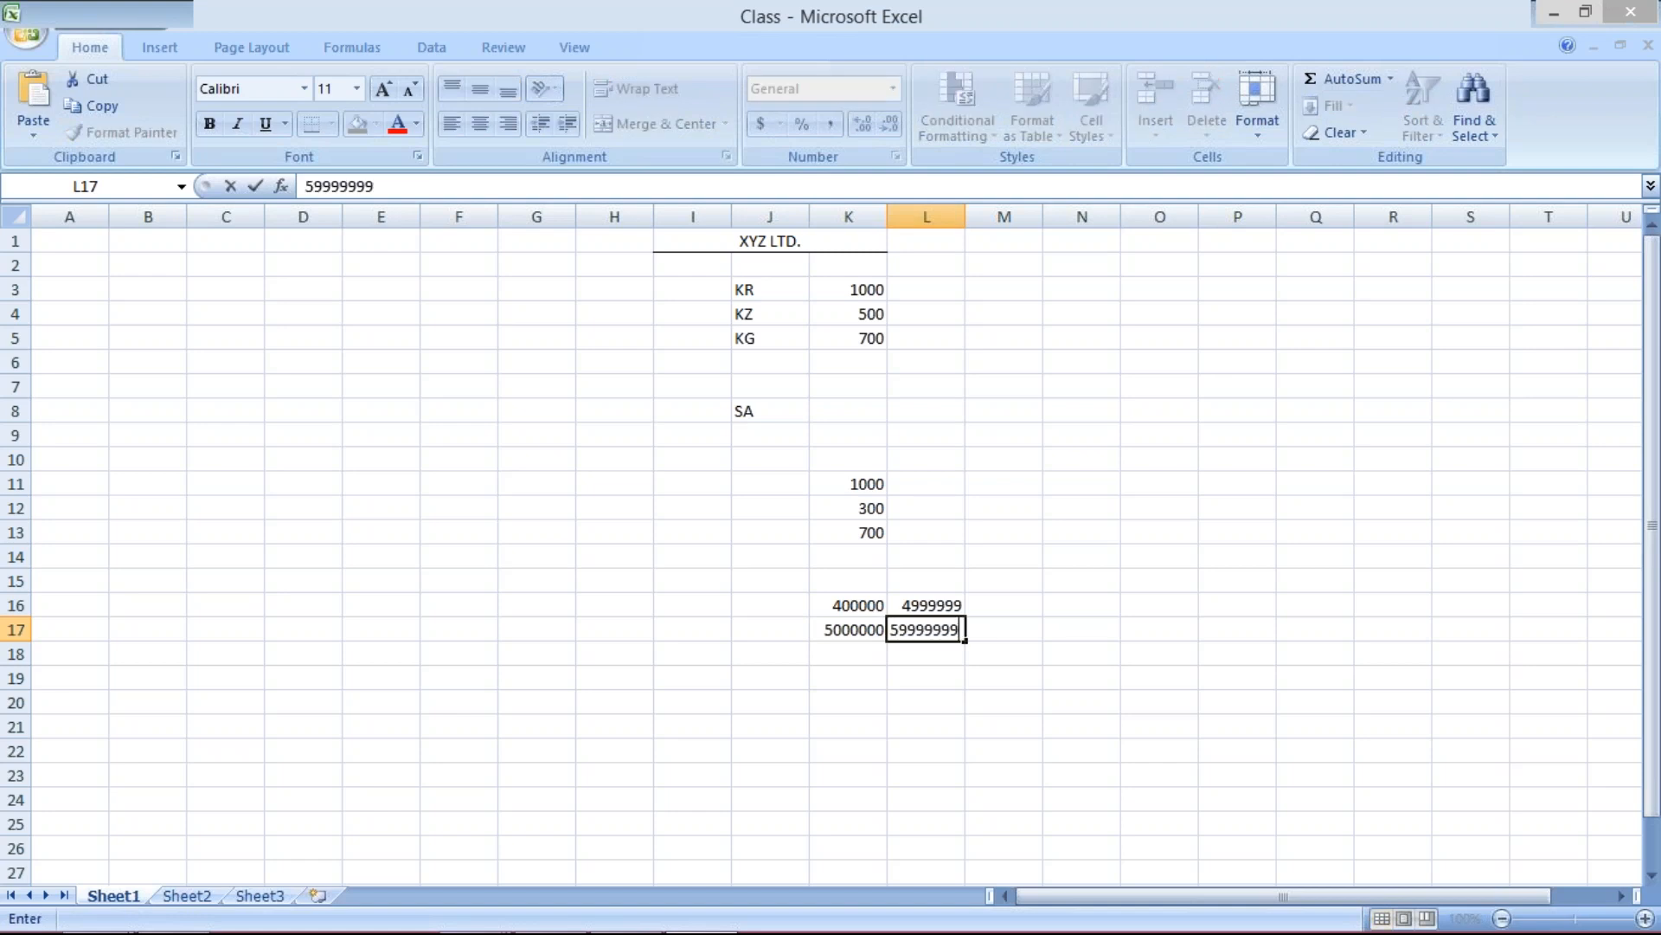
key("Return")
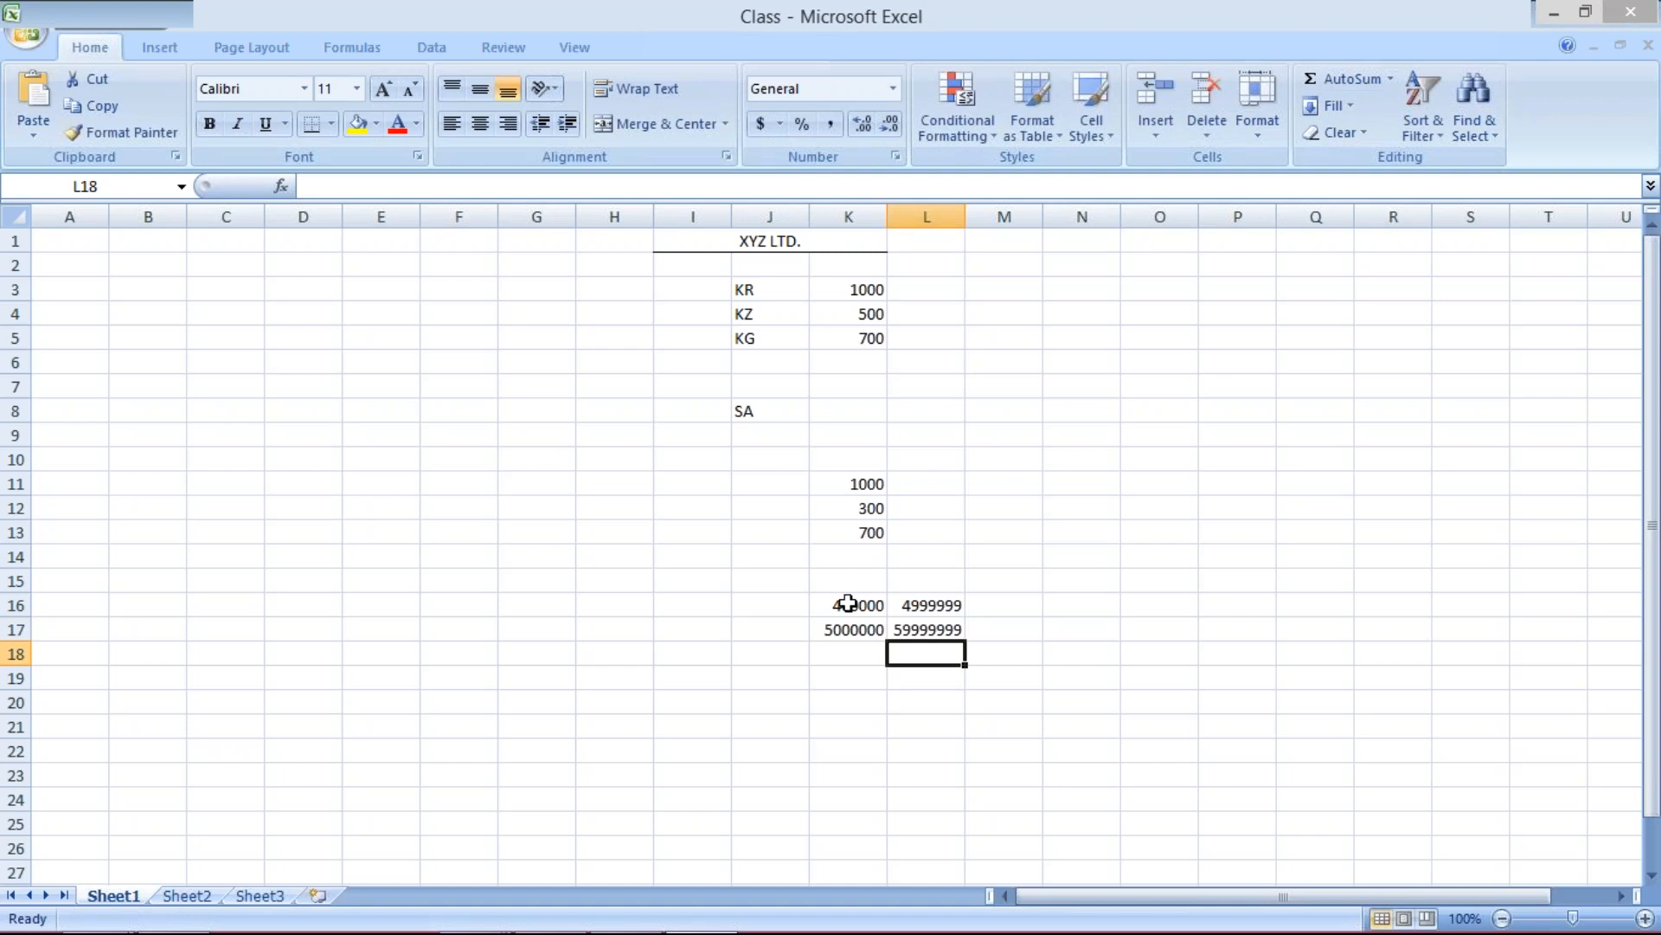
- Correct the first range by changing cell K16 to 4000000 and cell L16 to 49999999
left_click(849, 610)
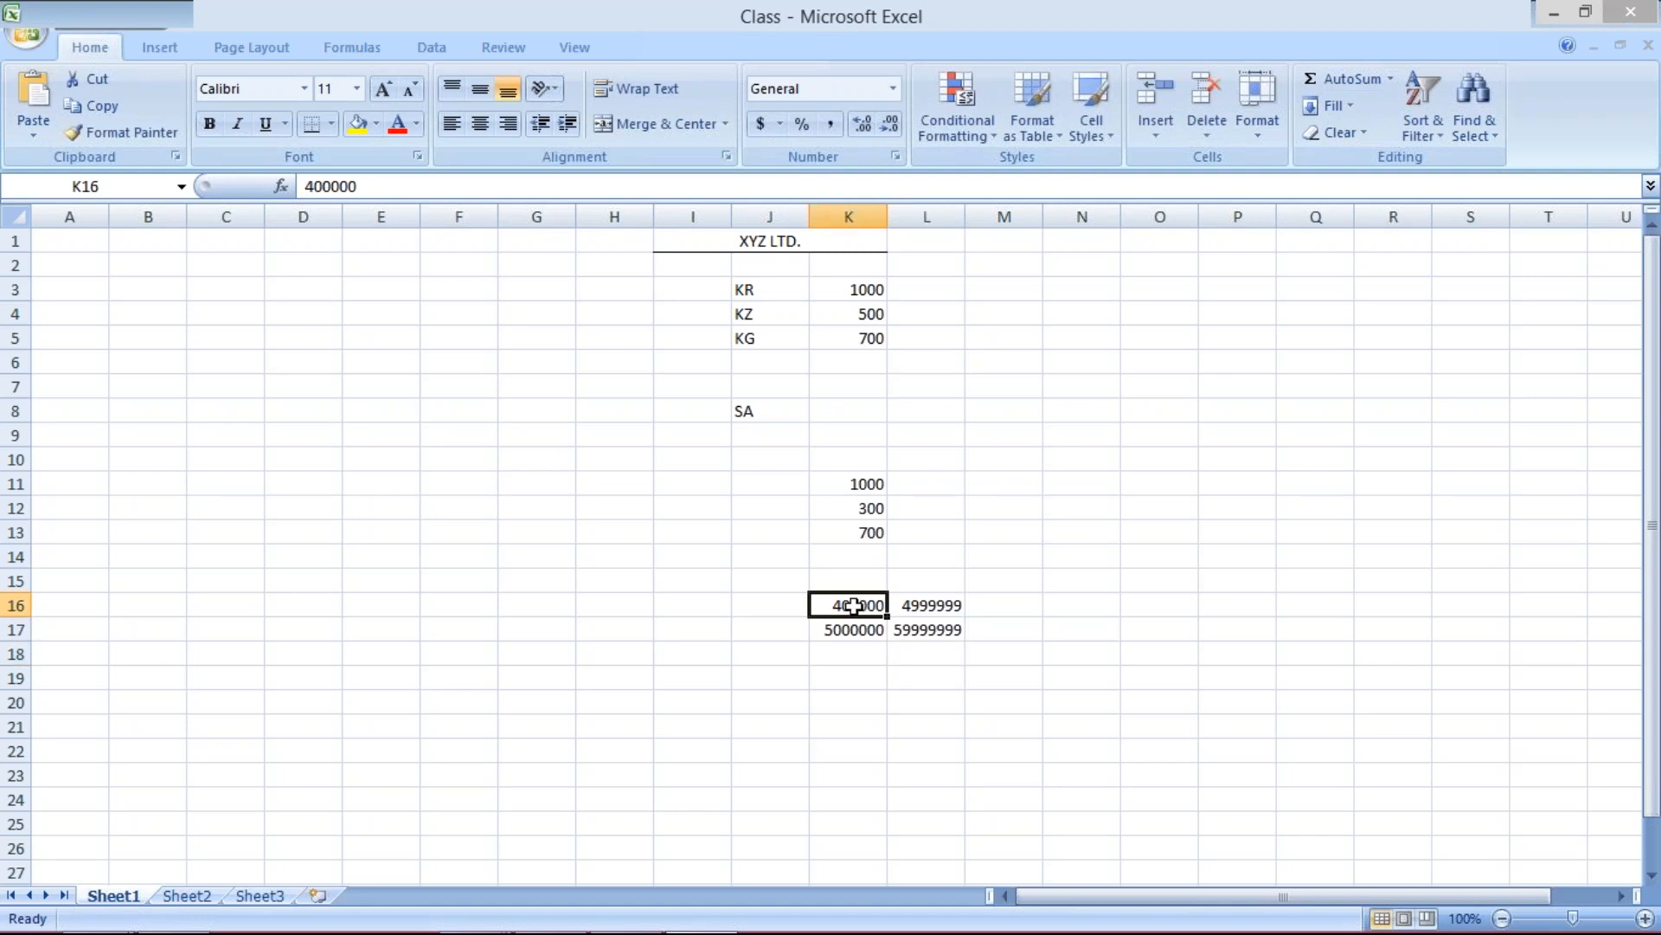
left_click(356, 186)
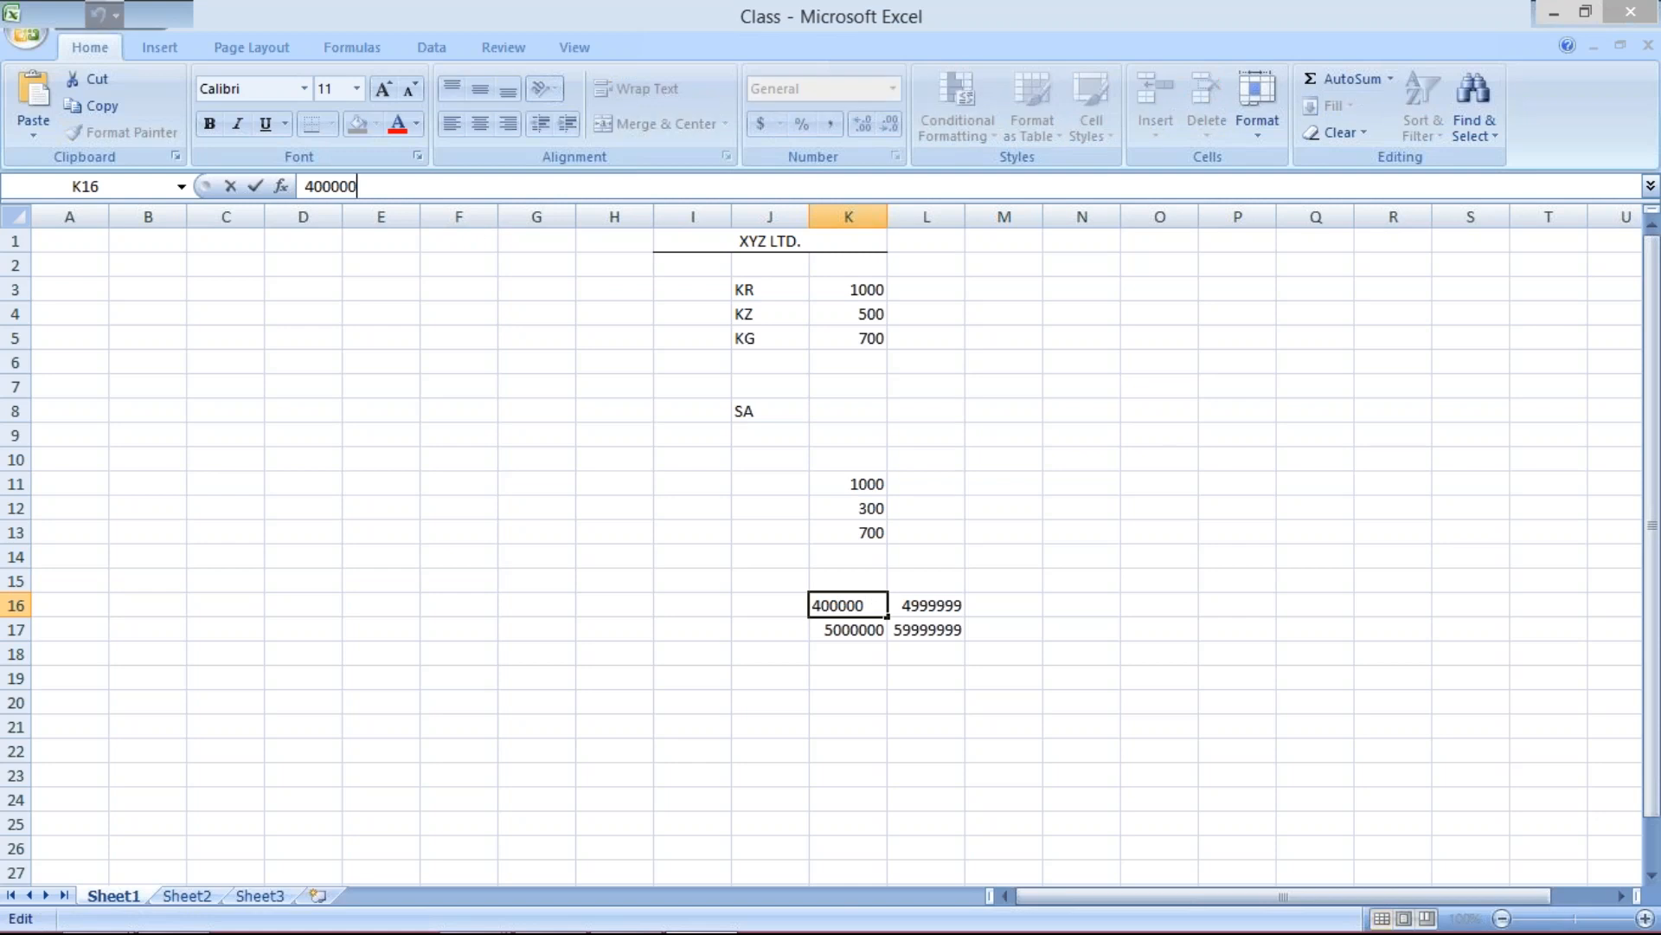
type("0")
key("Return")
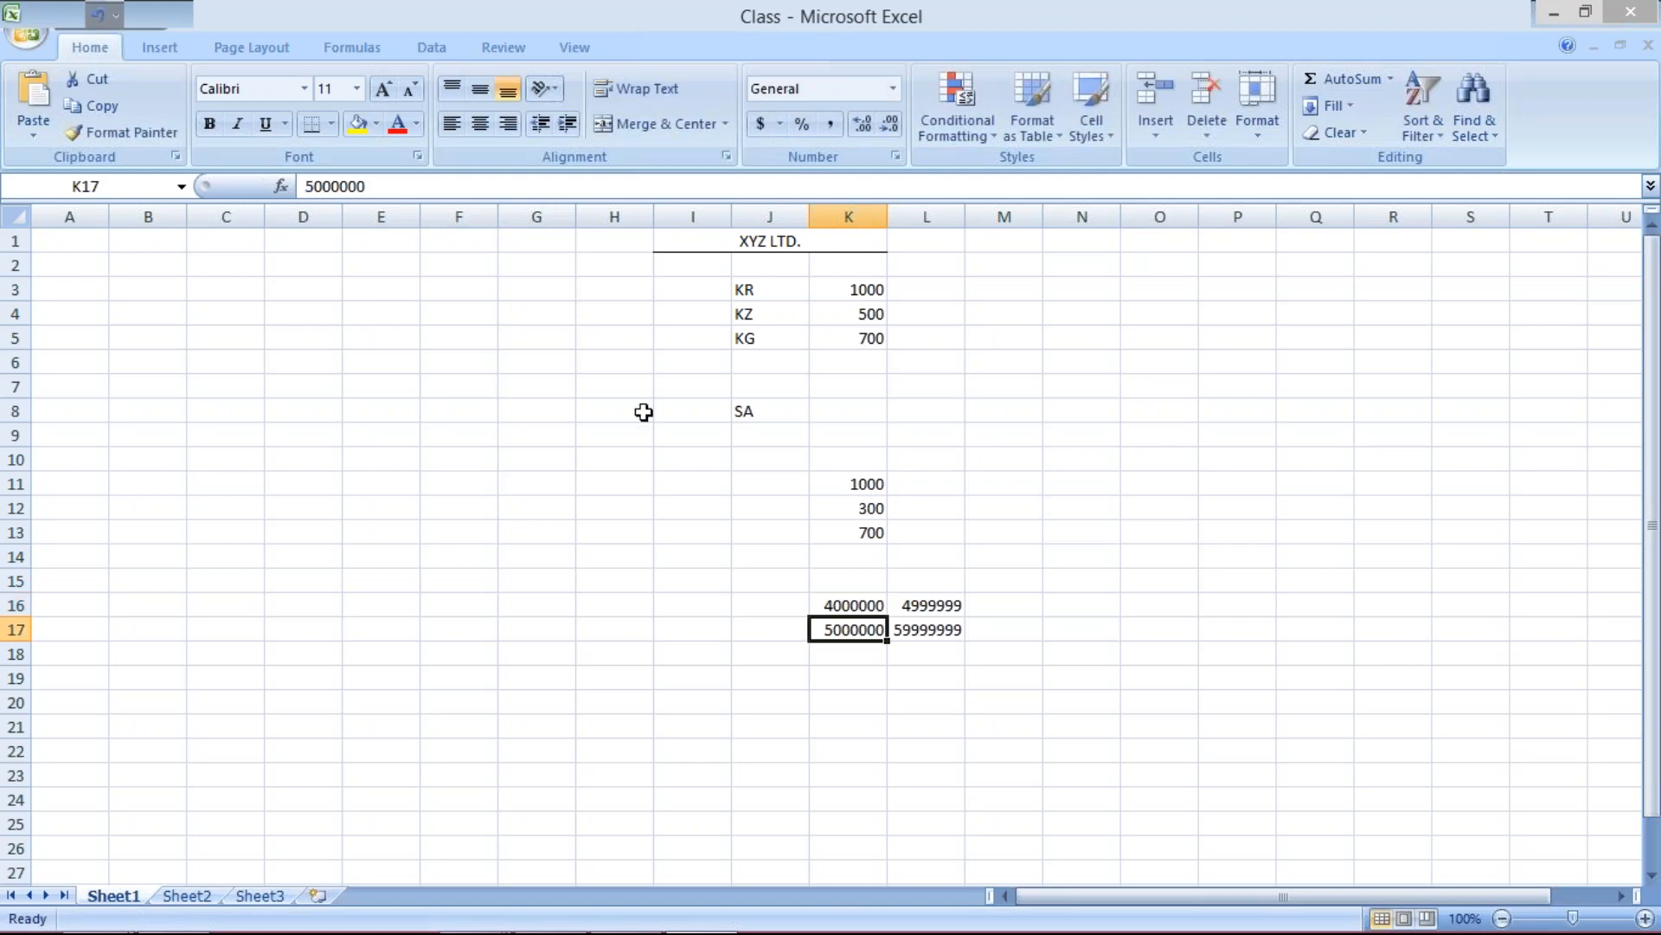
left_click(917, 608)
left_click(437, 186)
type("9")
key("Return")
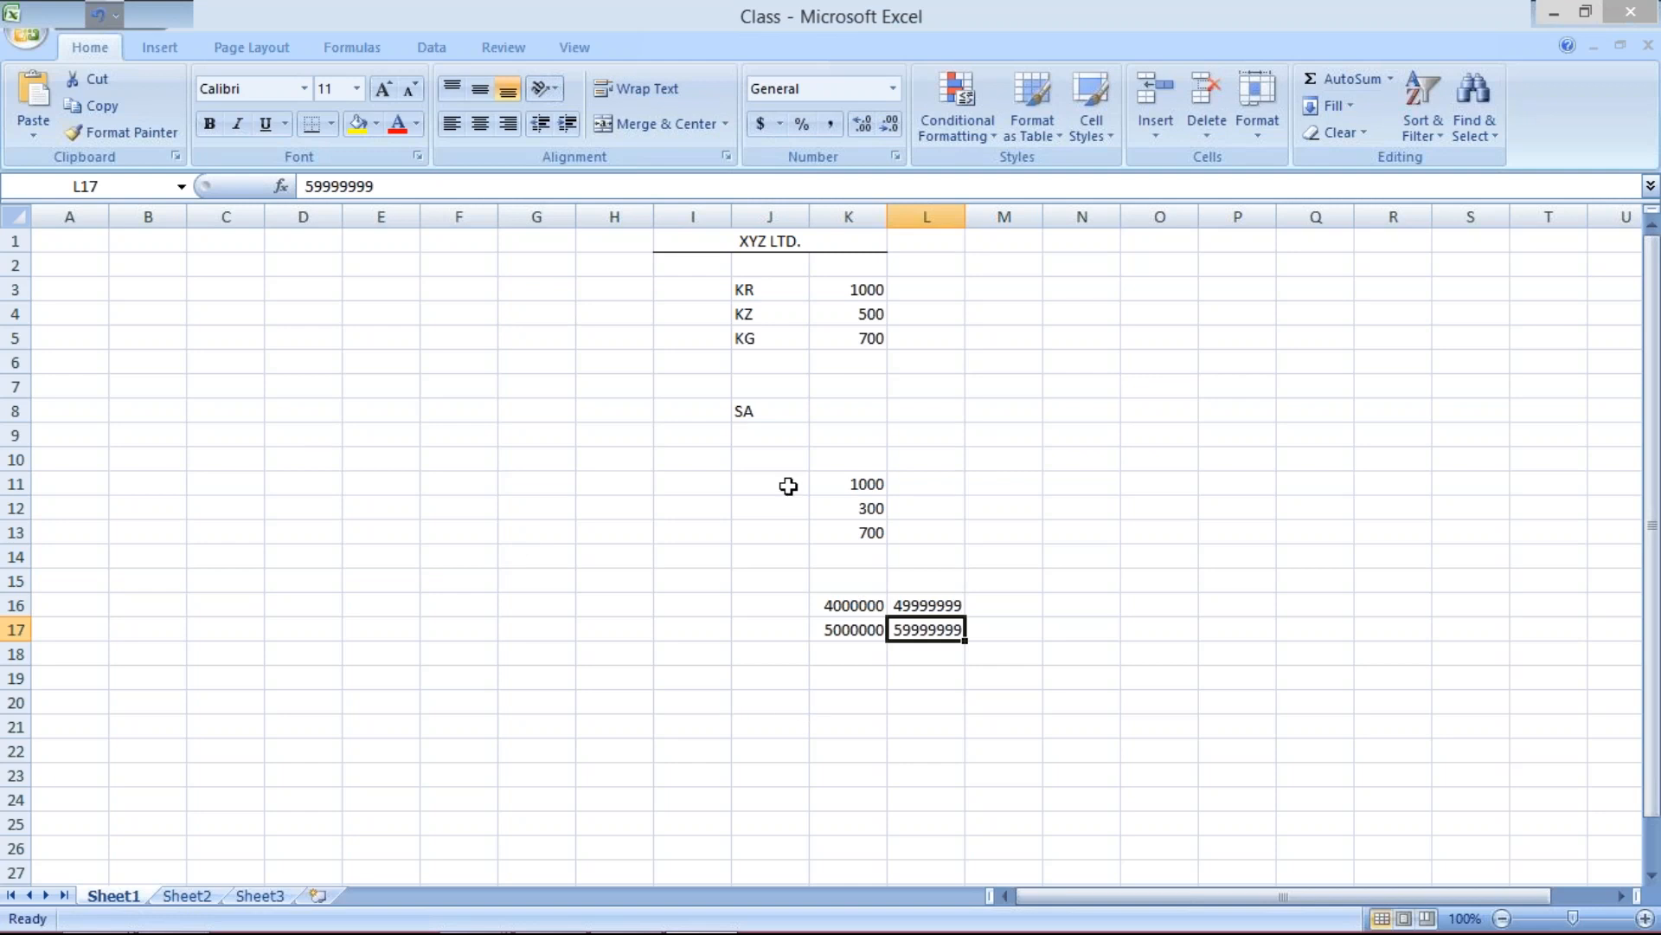
left_click(853, 604)
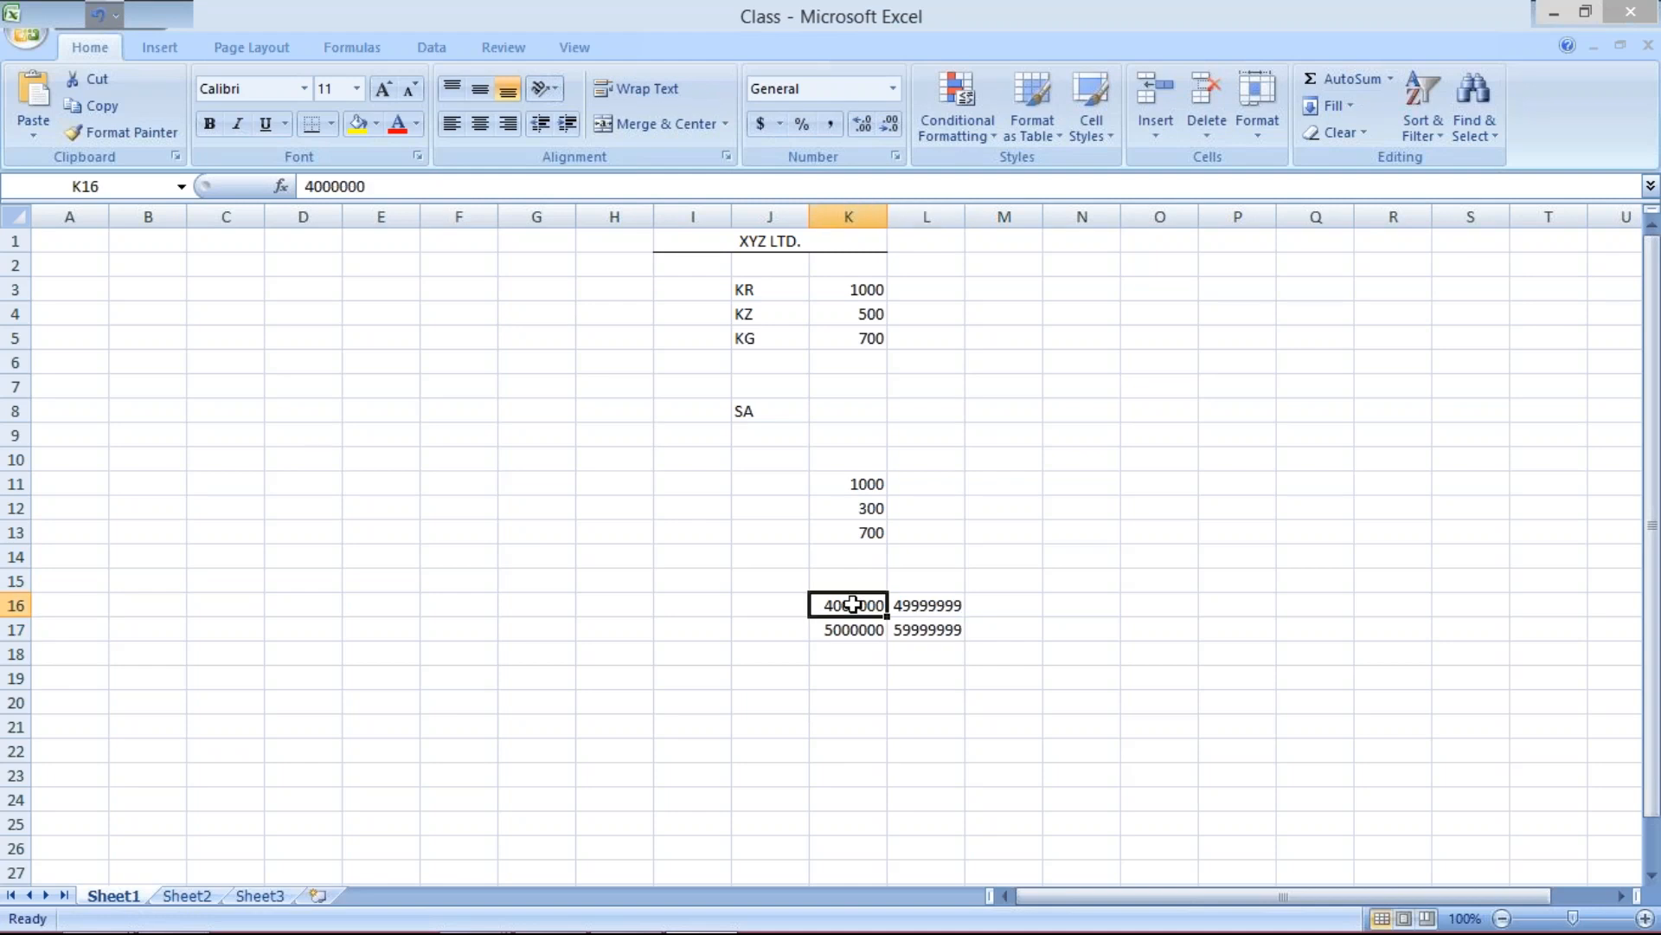
key("Down")
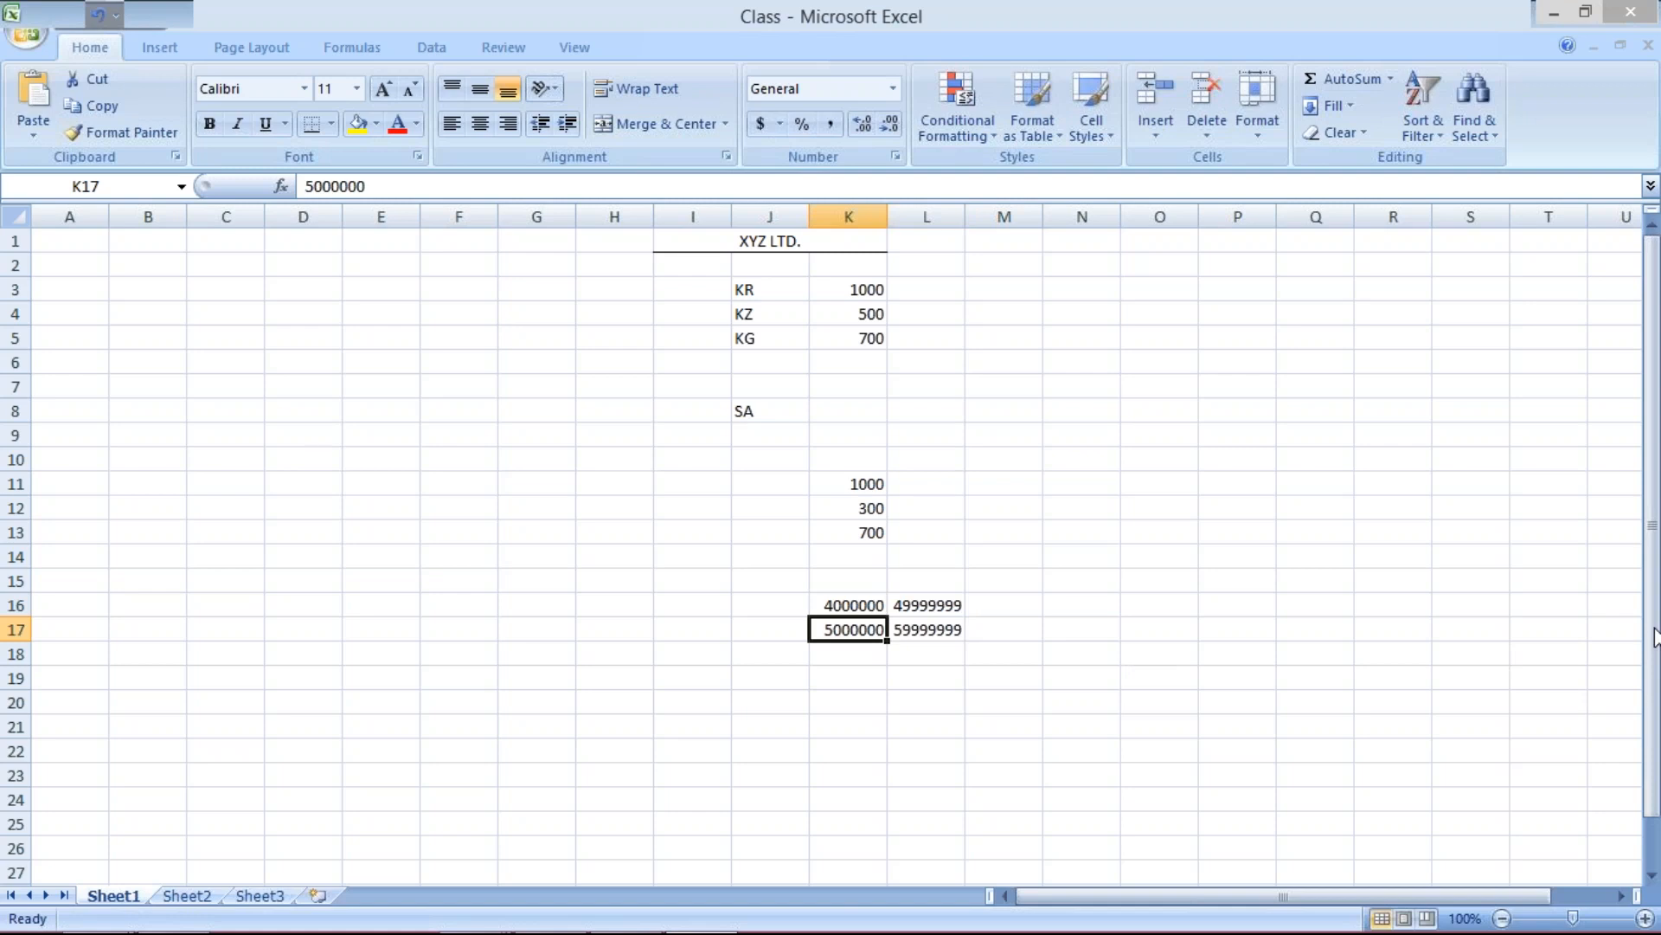
key("alt+Tab")
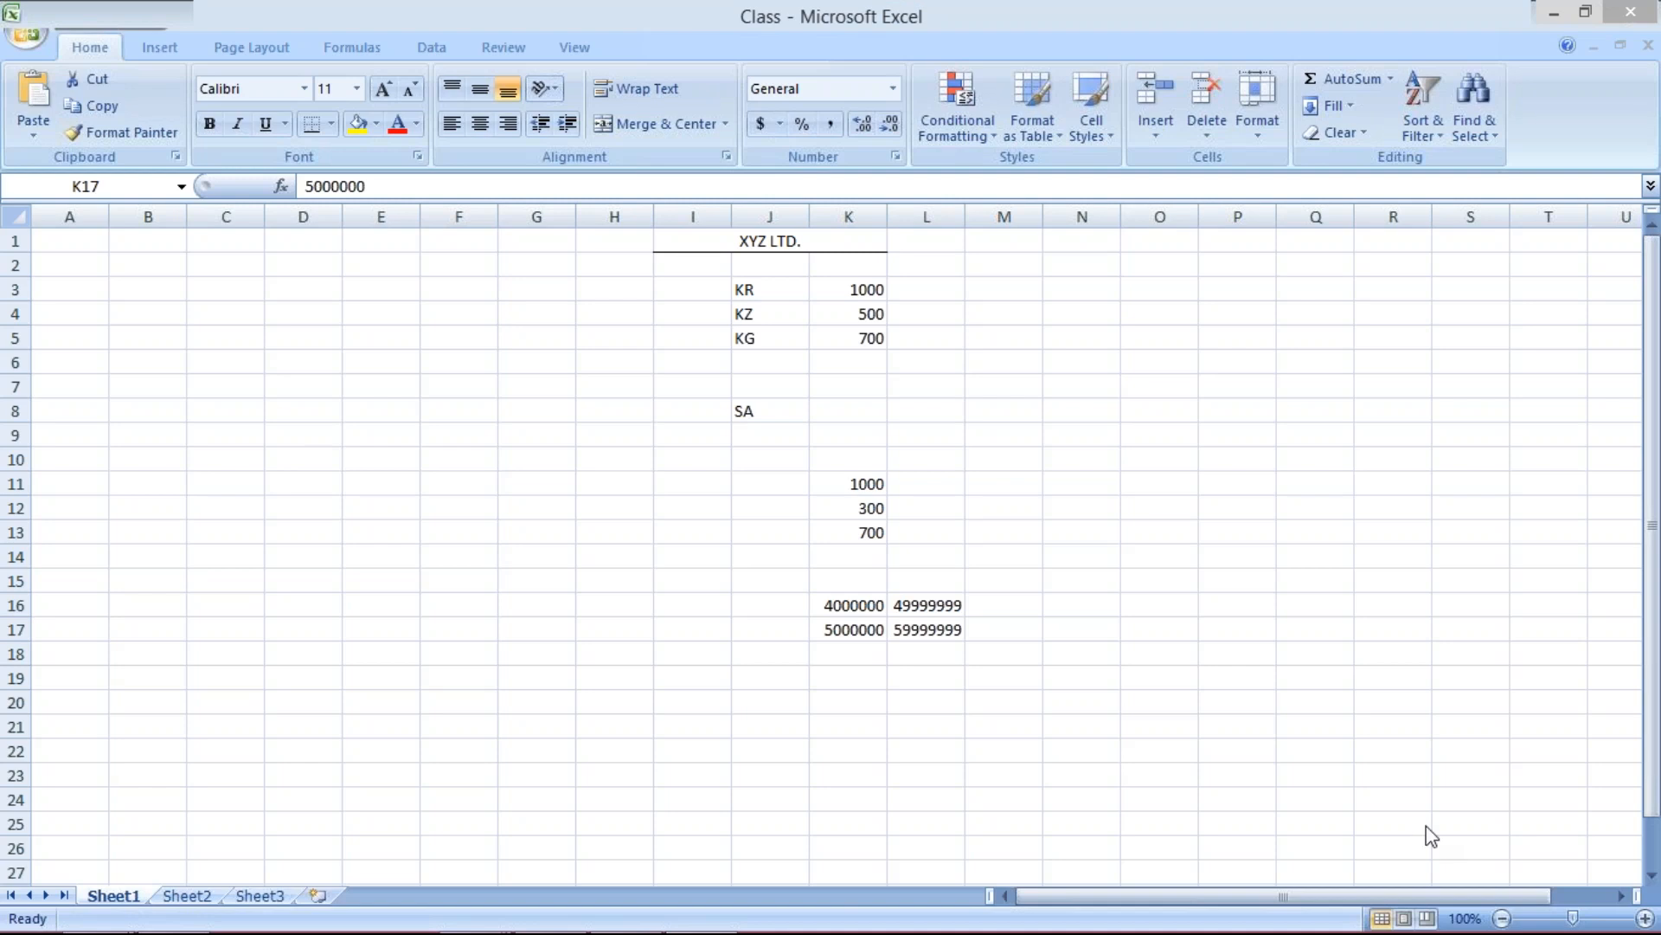
- Switch to SAP's Maintain Number Range Intervals window and examine the number, upper limit and current number of interval 01 for TM10
mouse_move(531, 930)
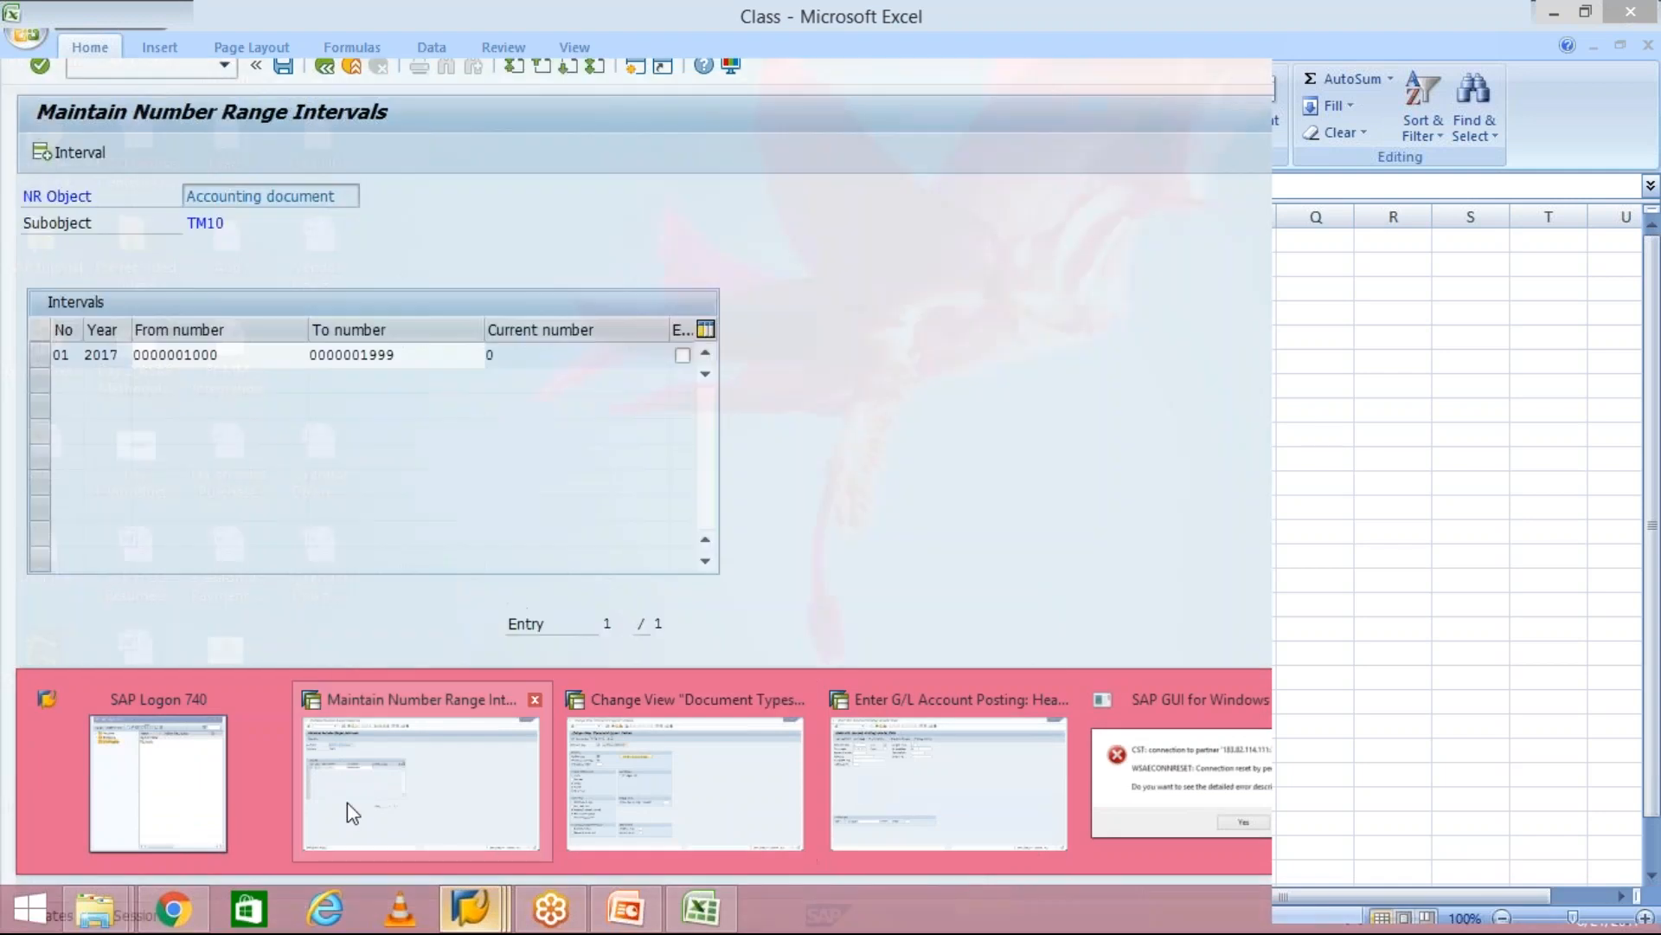
left_click(346, 802)
key("ctrl+shift+d")
left_click_drag(53, 343, 81, 365)
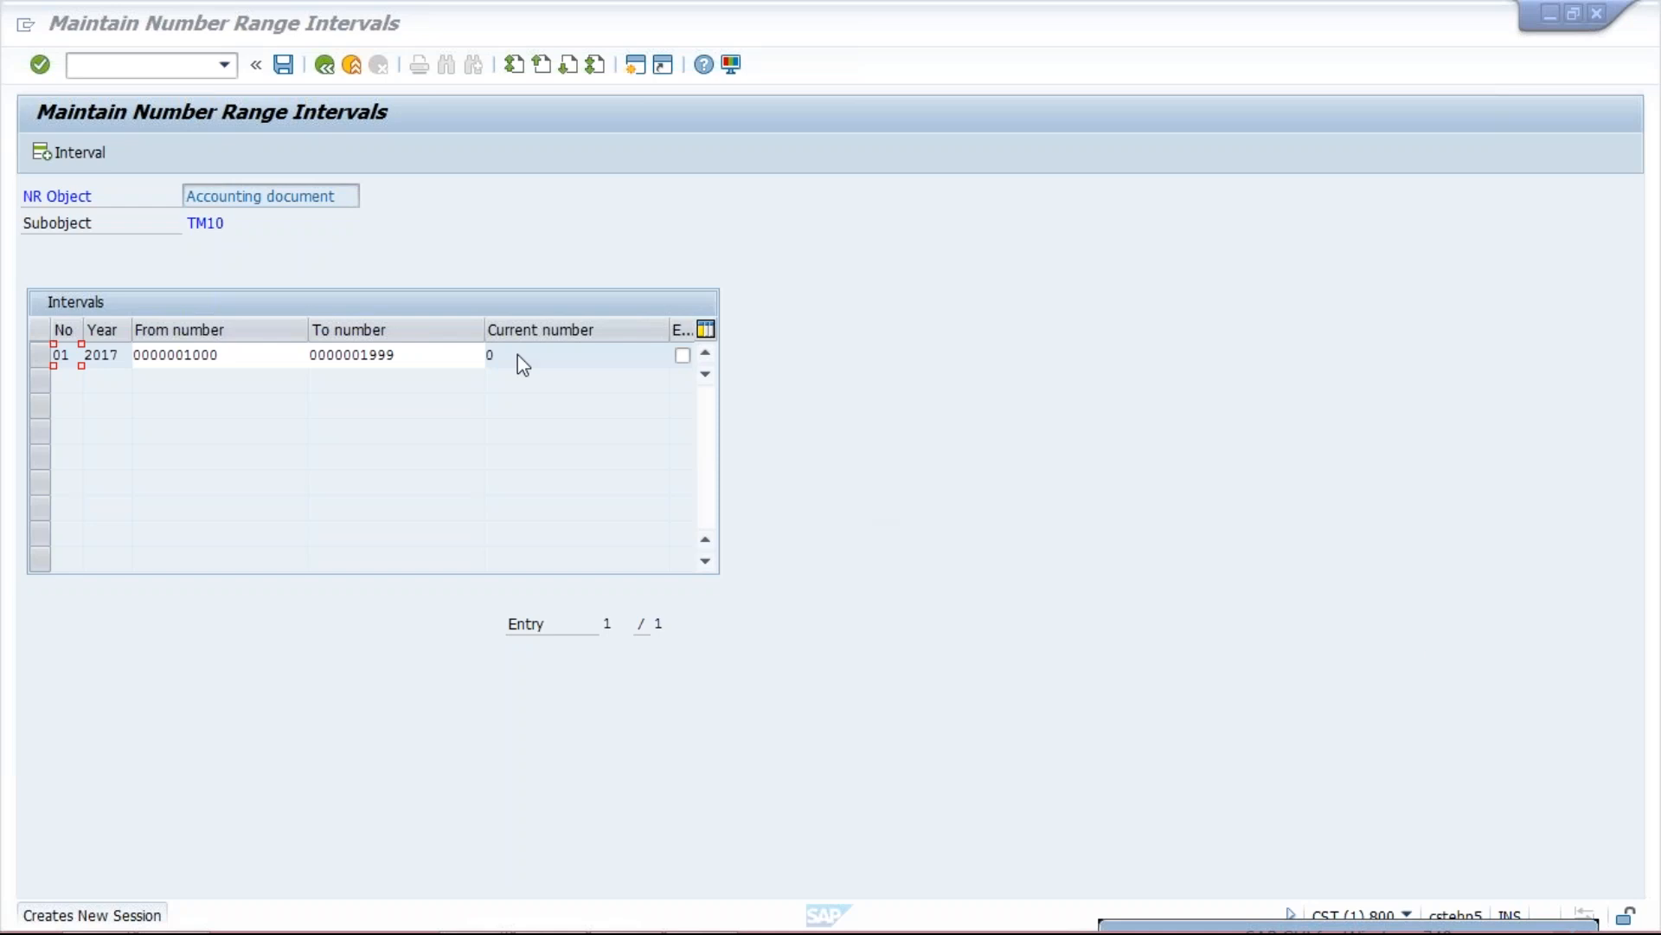
left_click(455, 354)
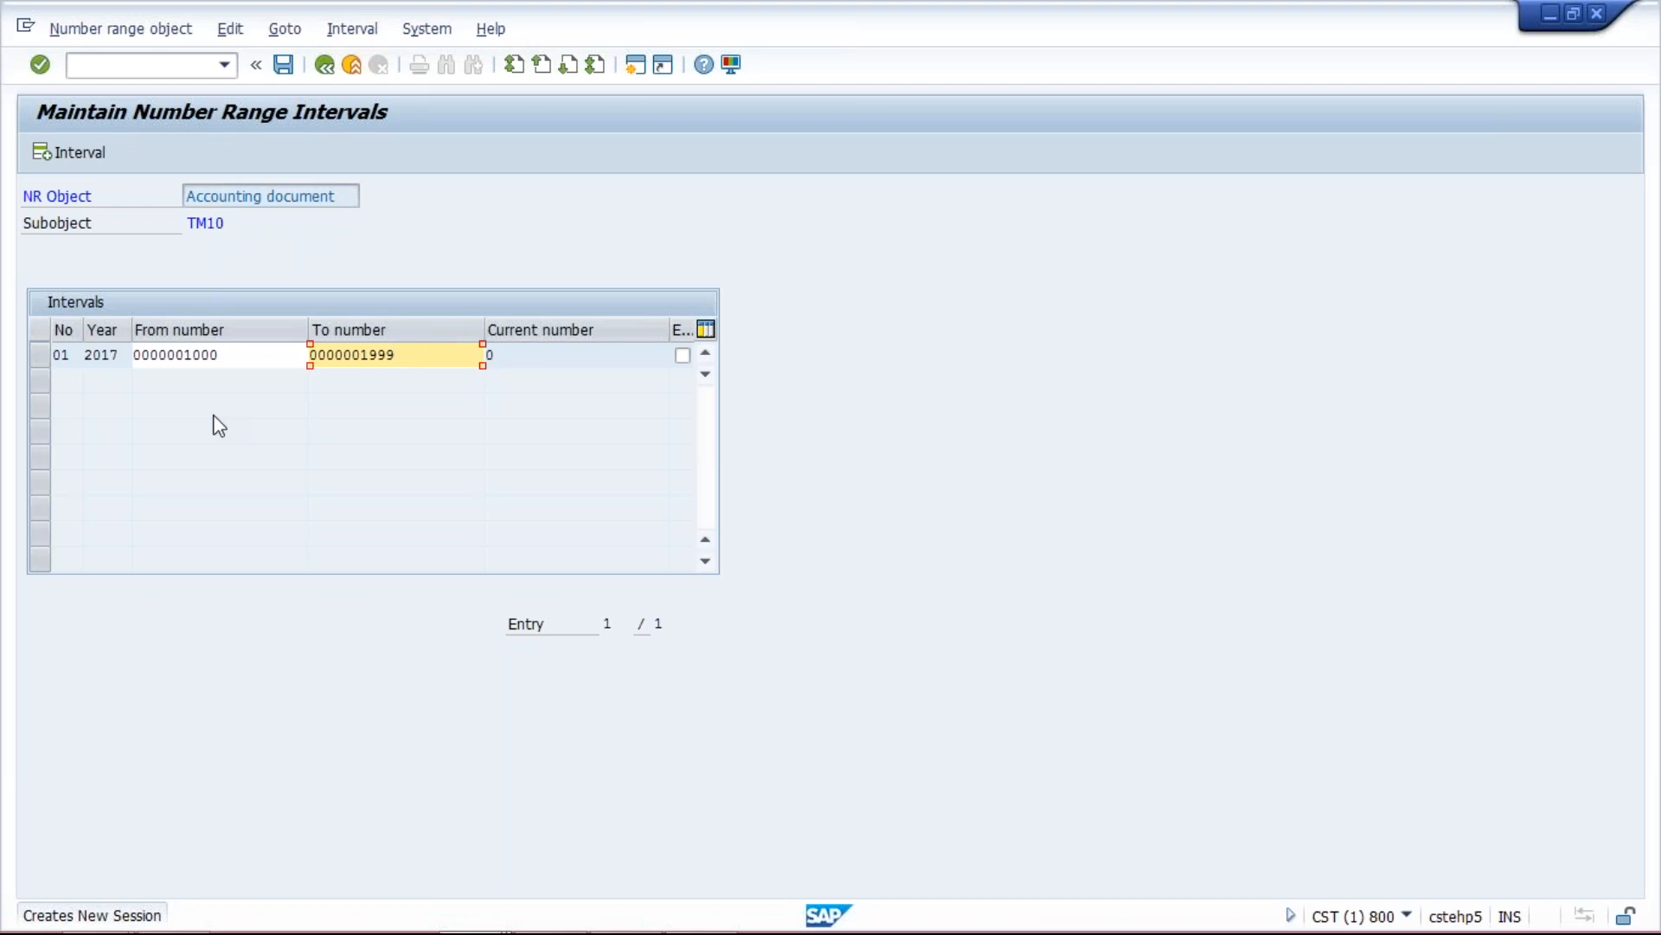
left_click(525, 356)
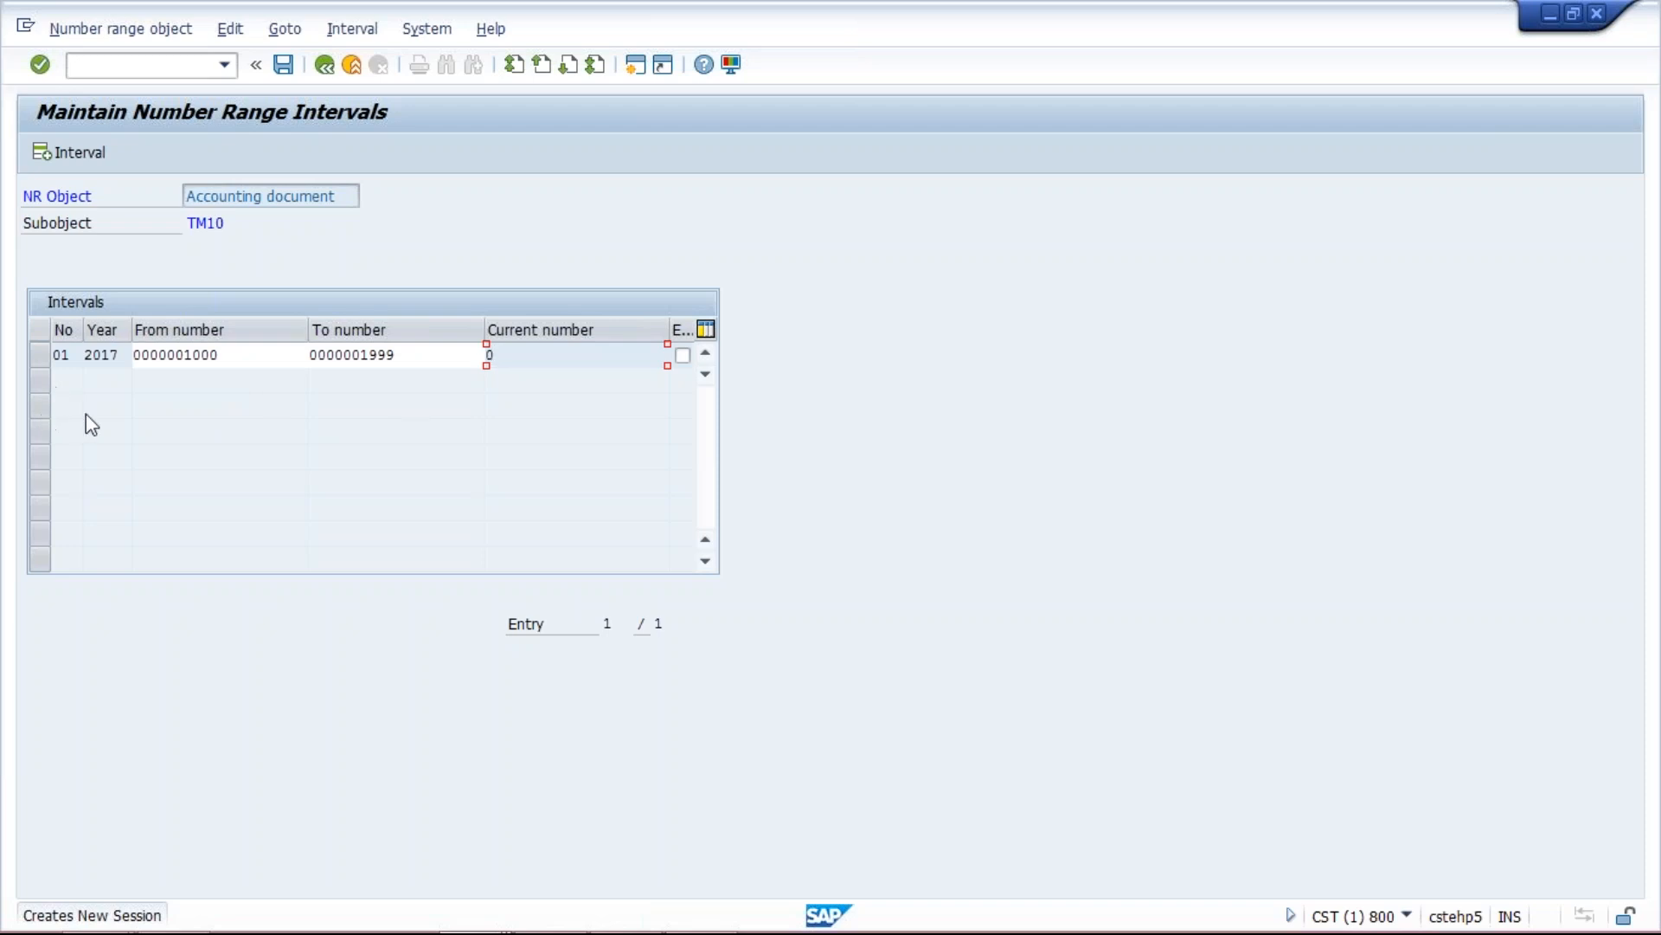
- Return to the Document Types details window for document type SA to review its number range assignment
mouse_move(496, 930)
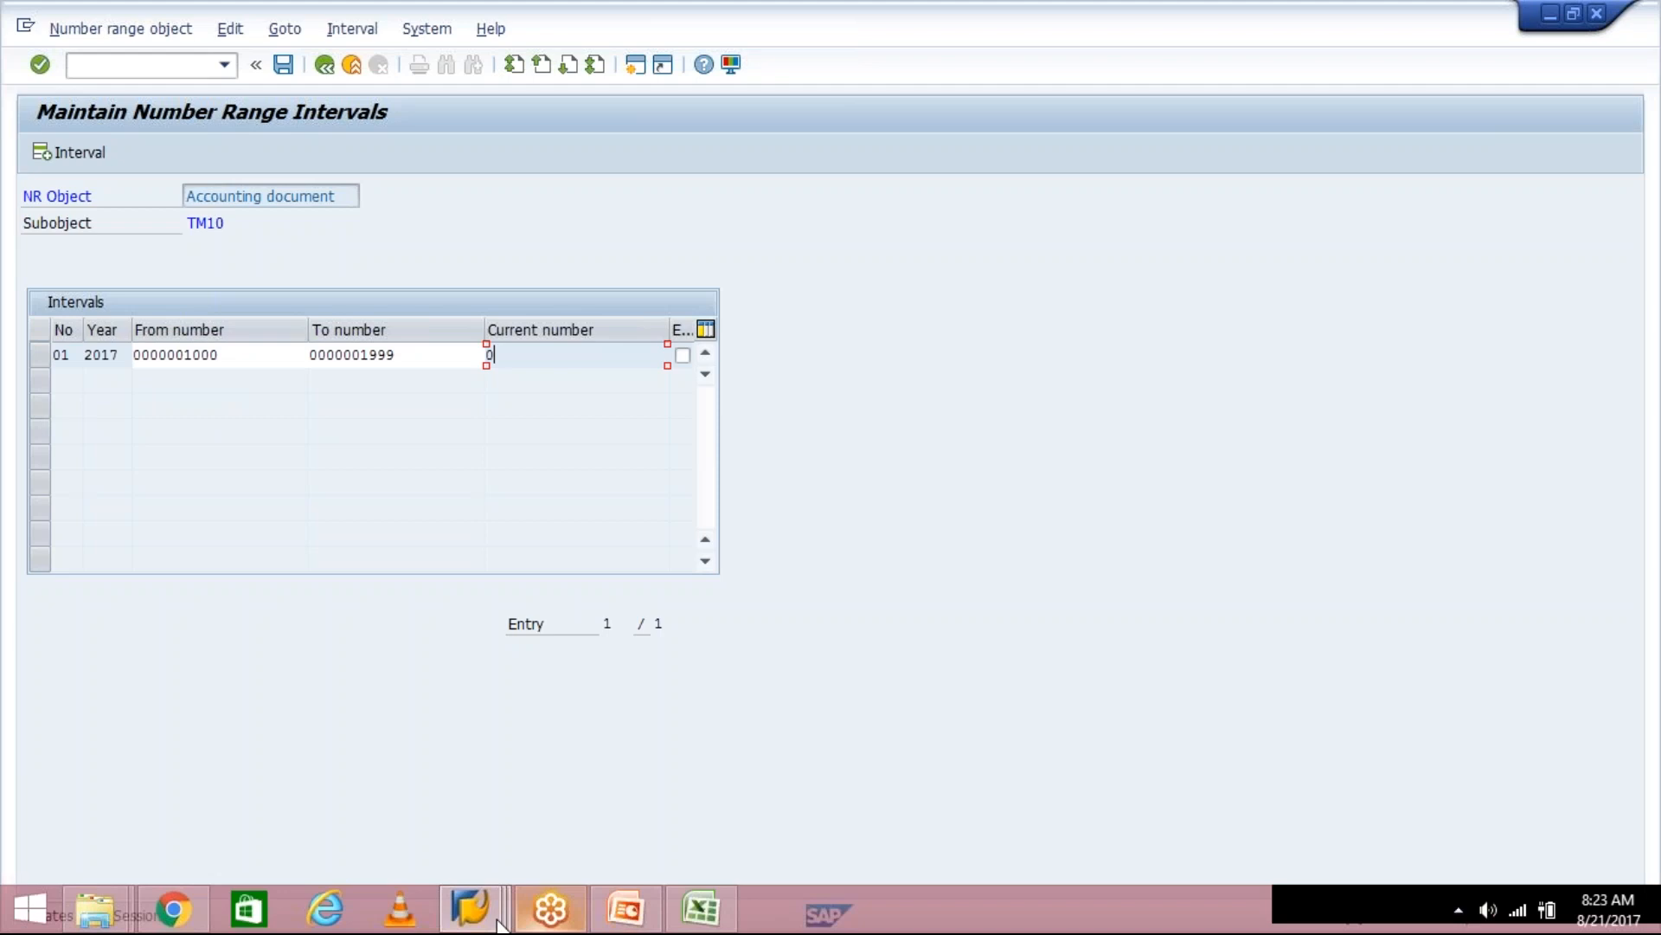
left_click(498, 923)
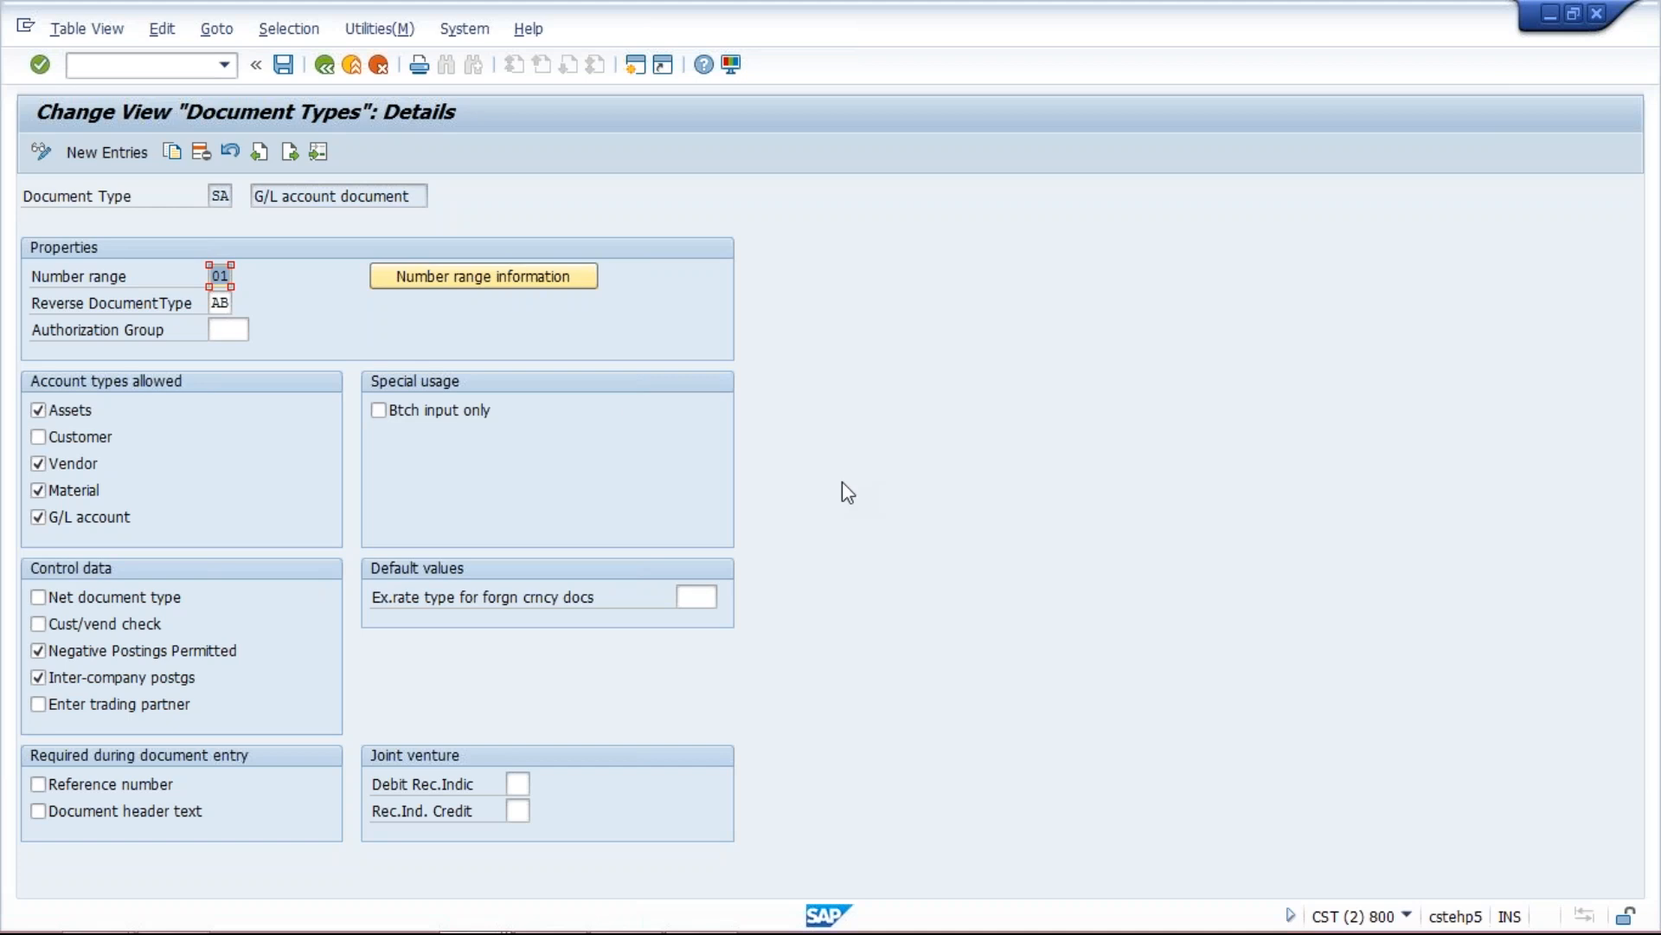
left_click(1654, 636)
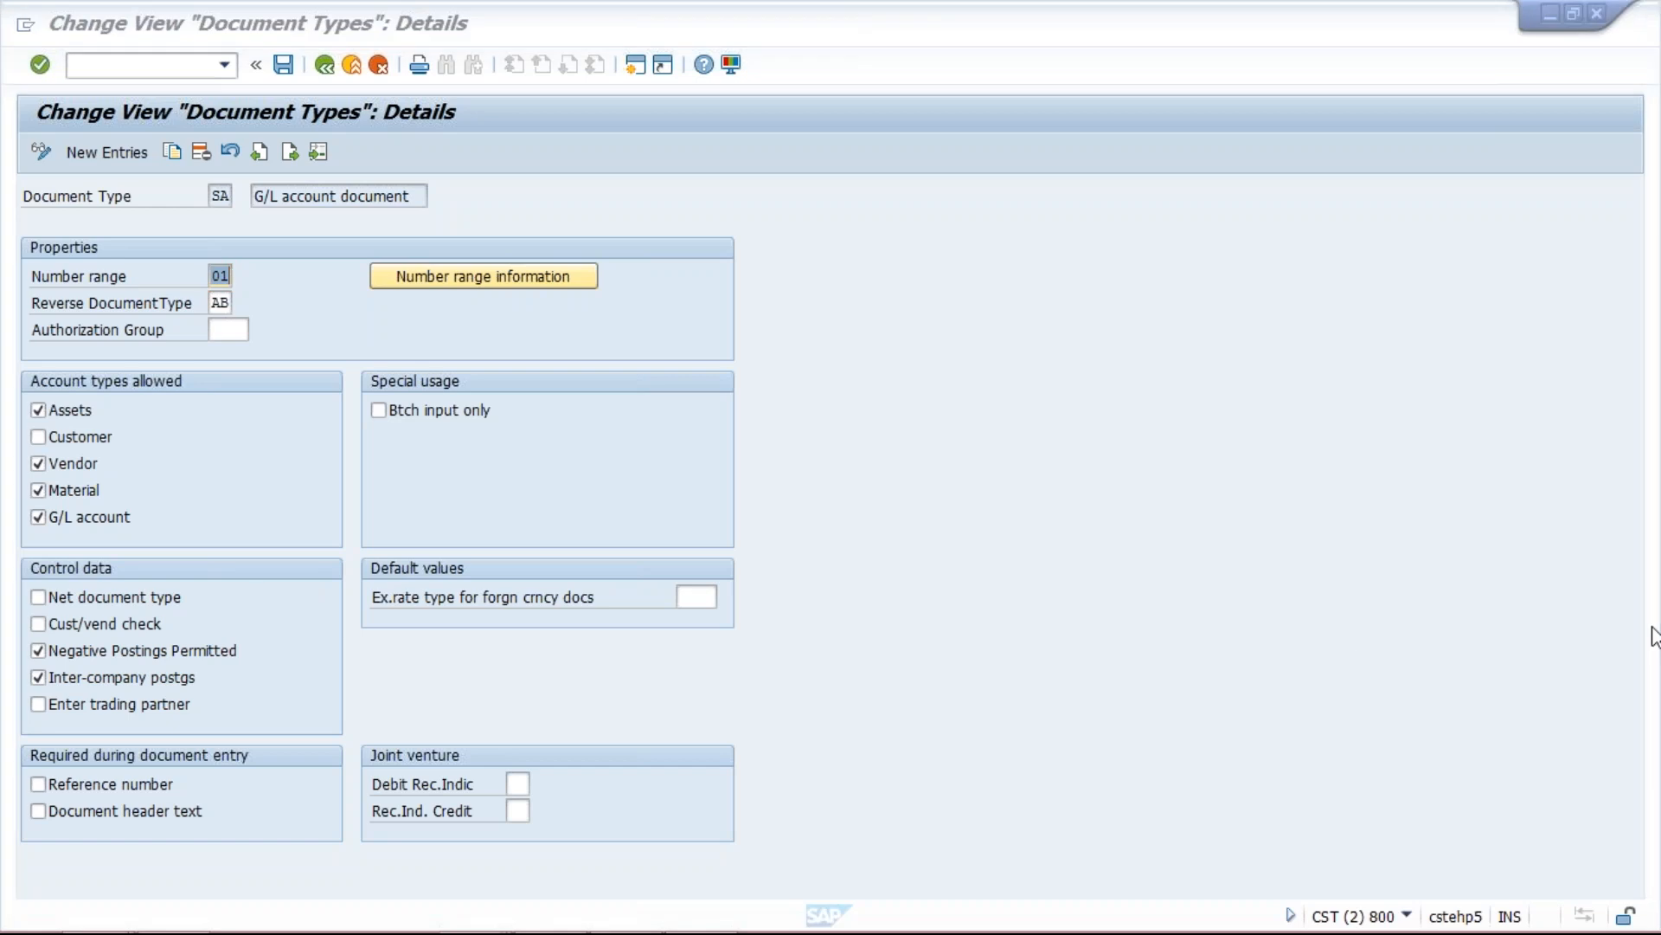